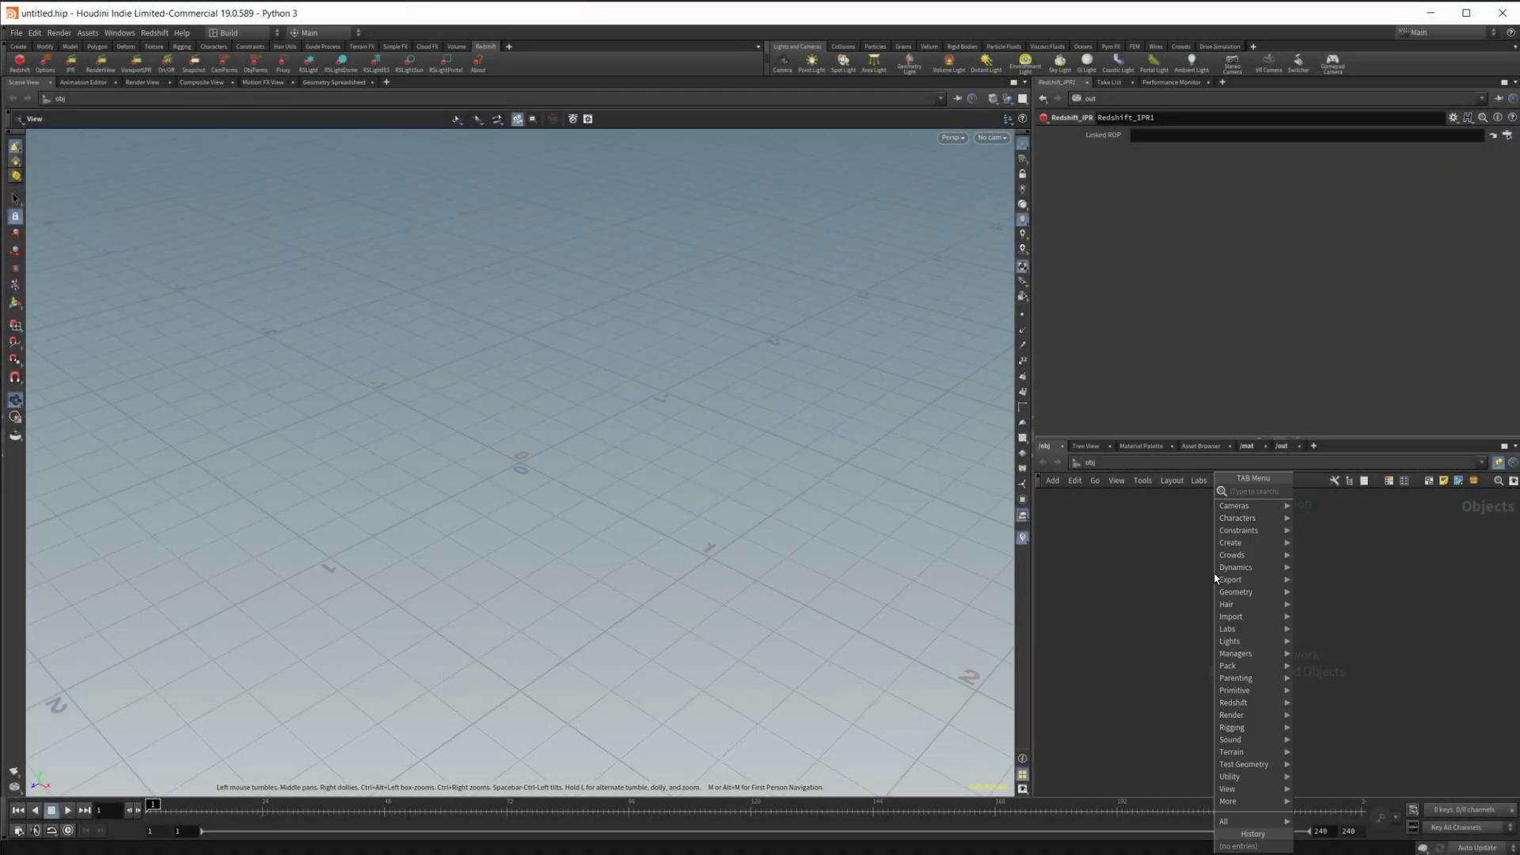
Create a Geometry object, geo1, and step inside its network.
type("ge")
key("Return")
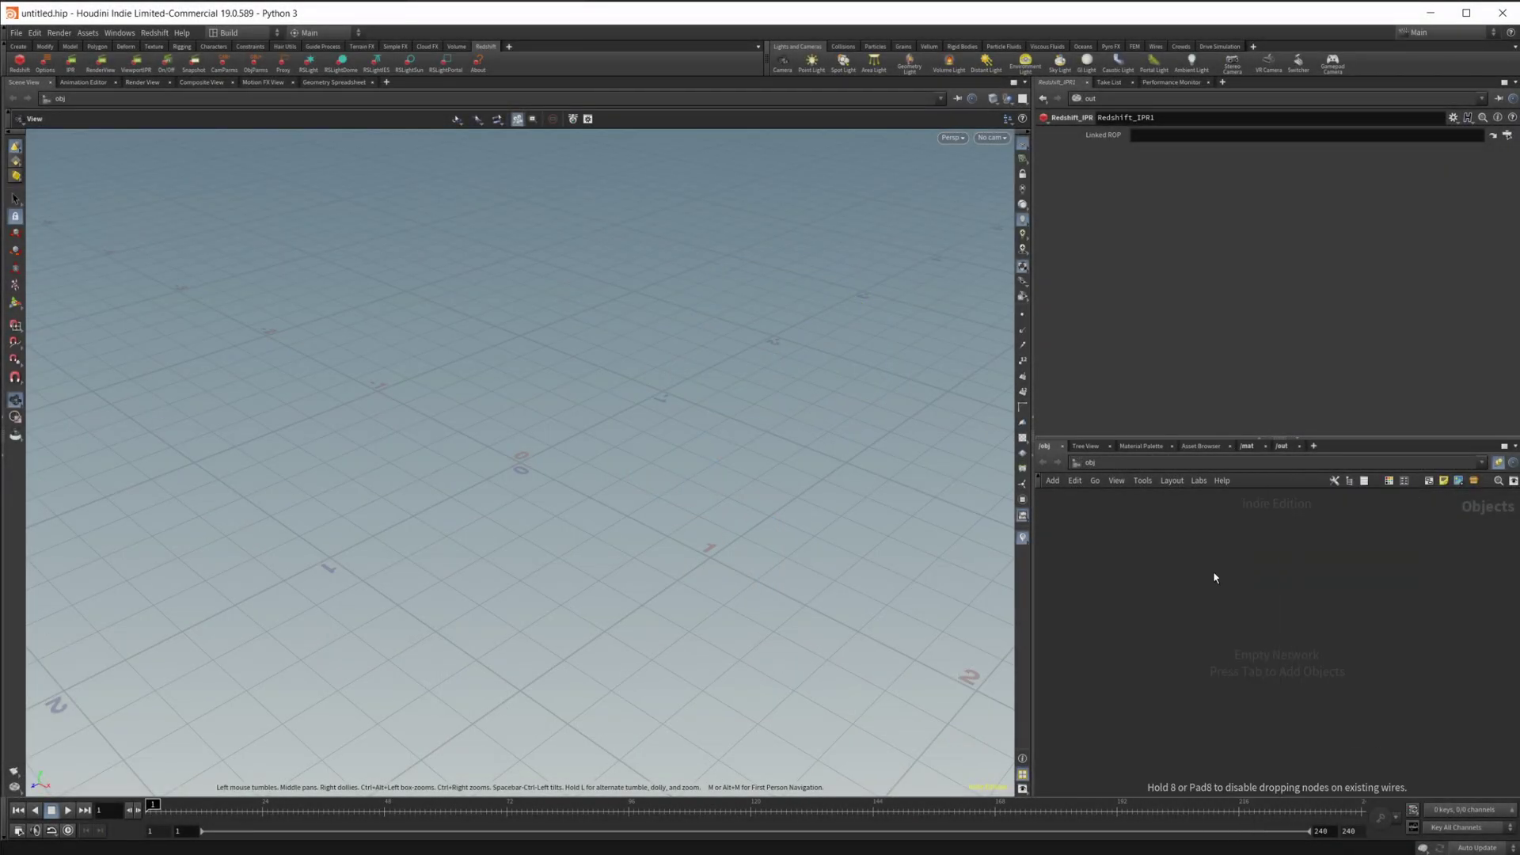
left_click(1213, 573)
double_click(1213, 572)
Add a Sphere node set to Polygon primitive type with frequency raised to 20.
key("Tab")
type("spher")
key("Return")
left_click(1213, 572)
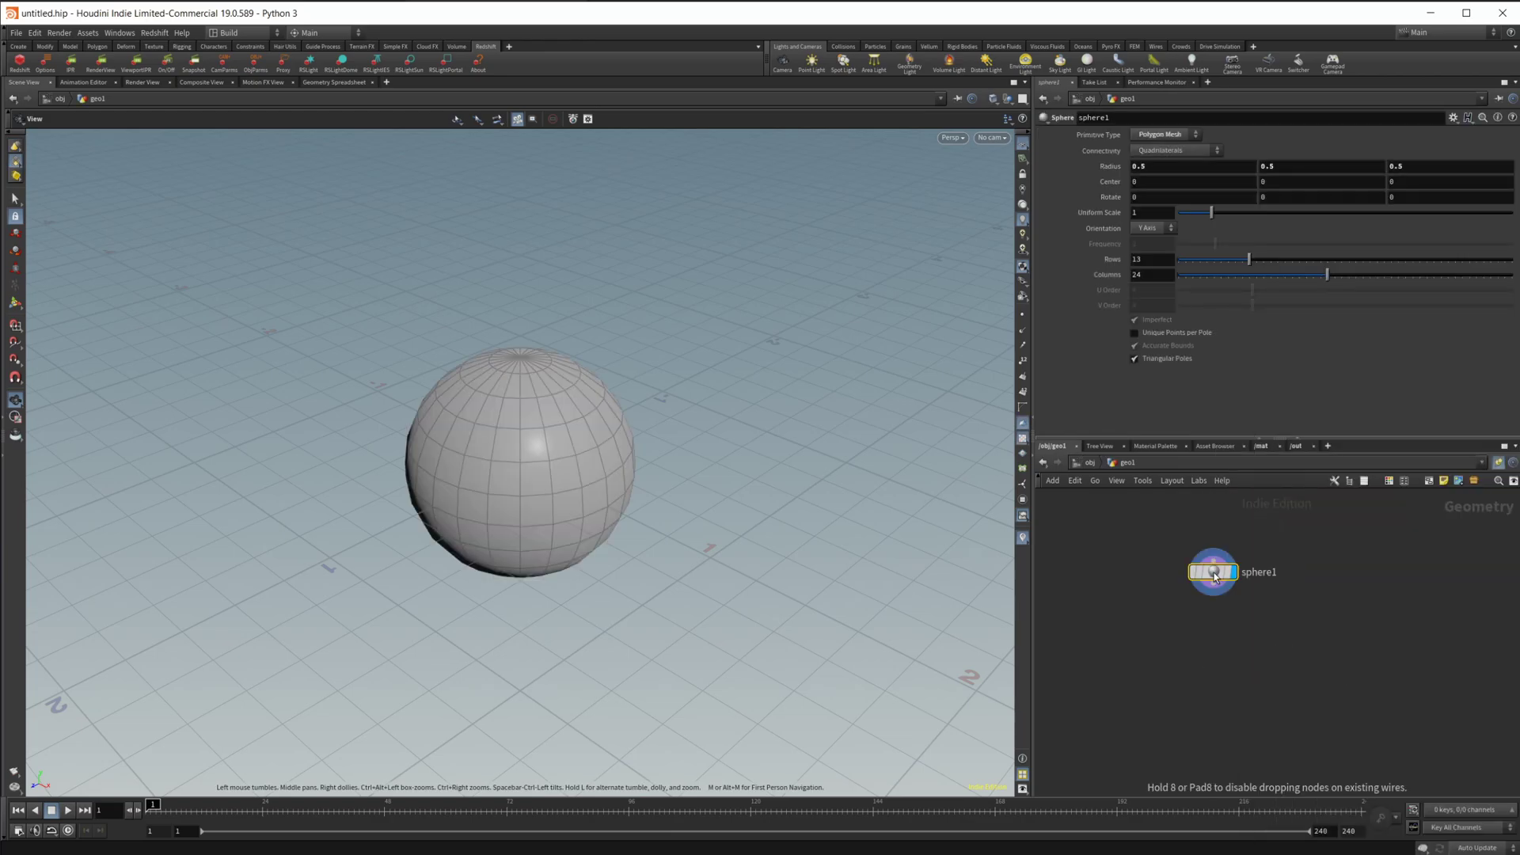
left_click(1166, 134)
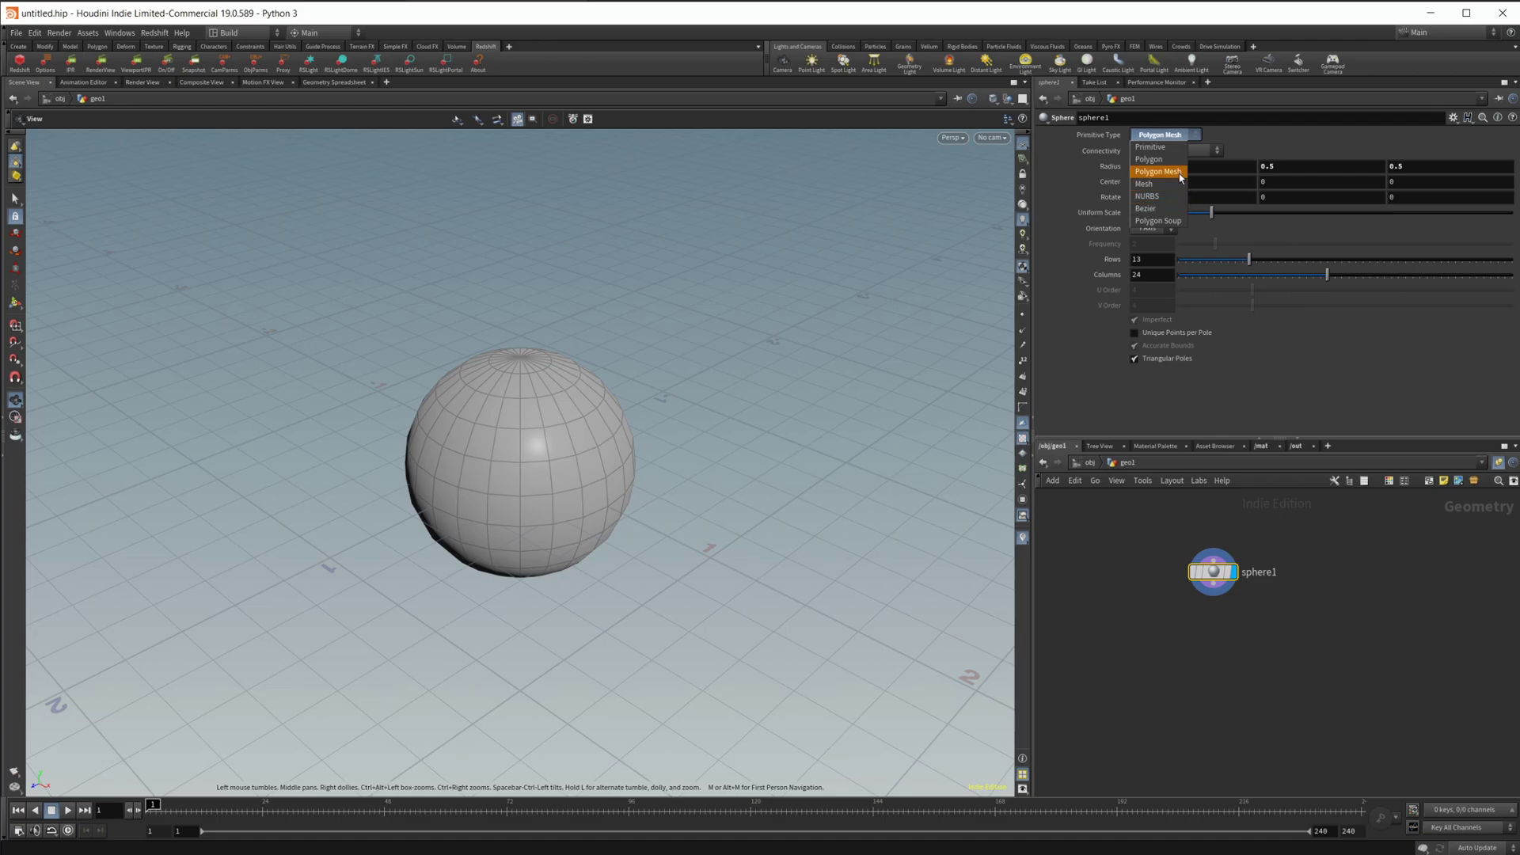
left_click(1175, 167)
left_click_drag(1319, 245, 1509, 245)
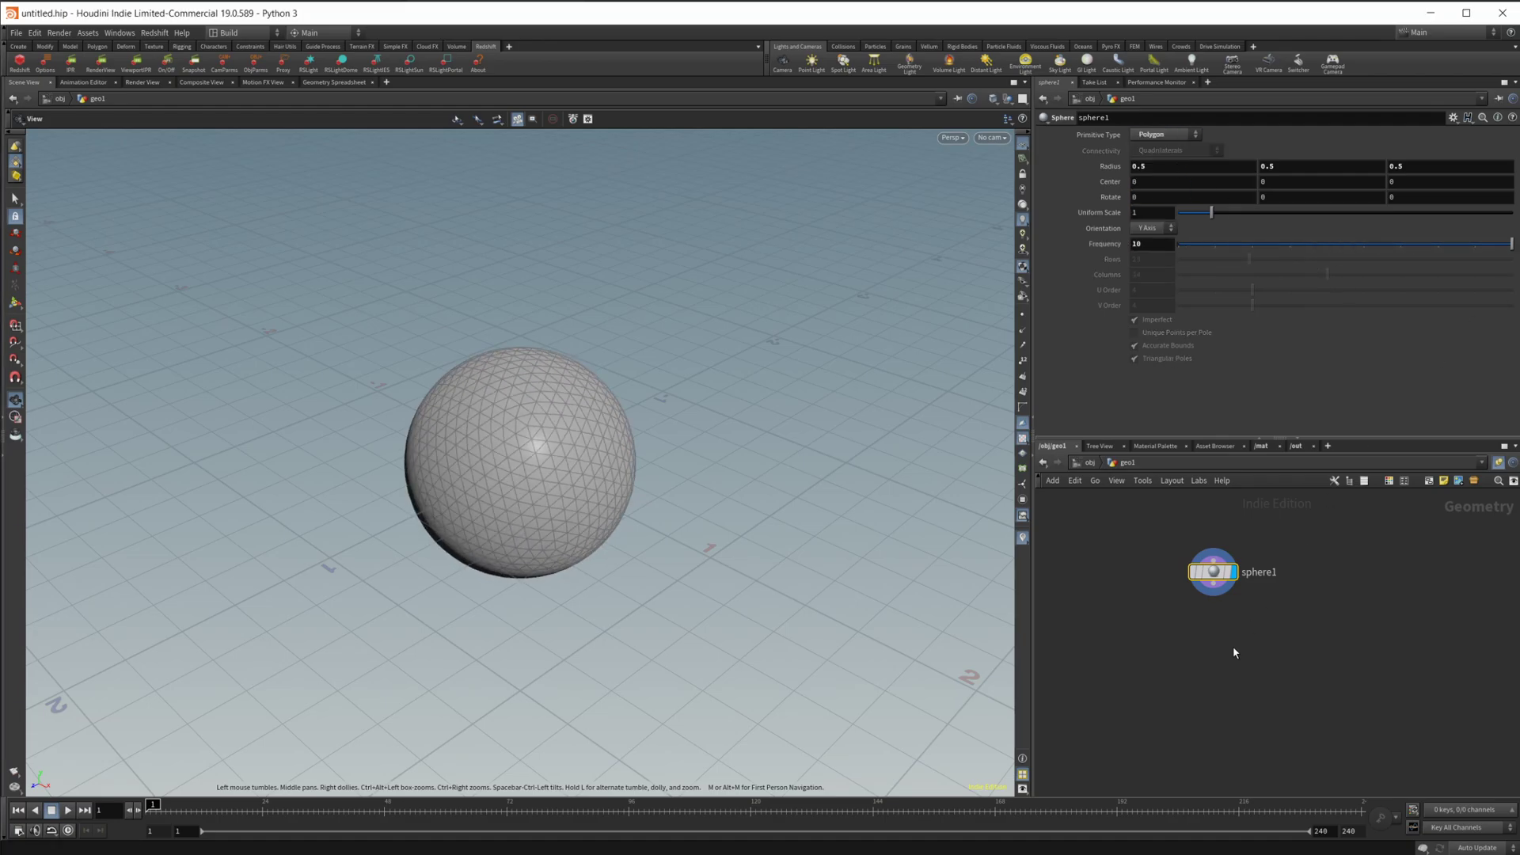
Create a POP Network fed by the sphere.
key("Tab")
type("pop n")
key("Return")
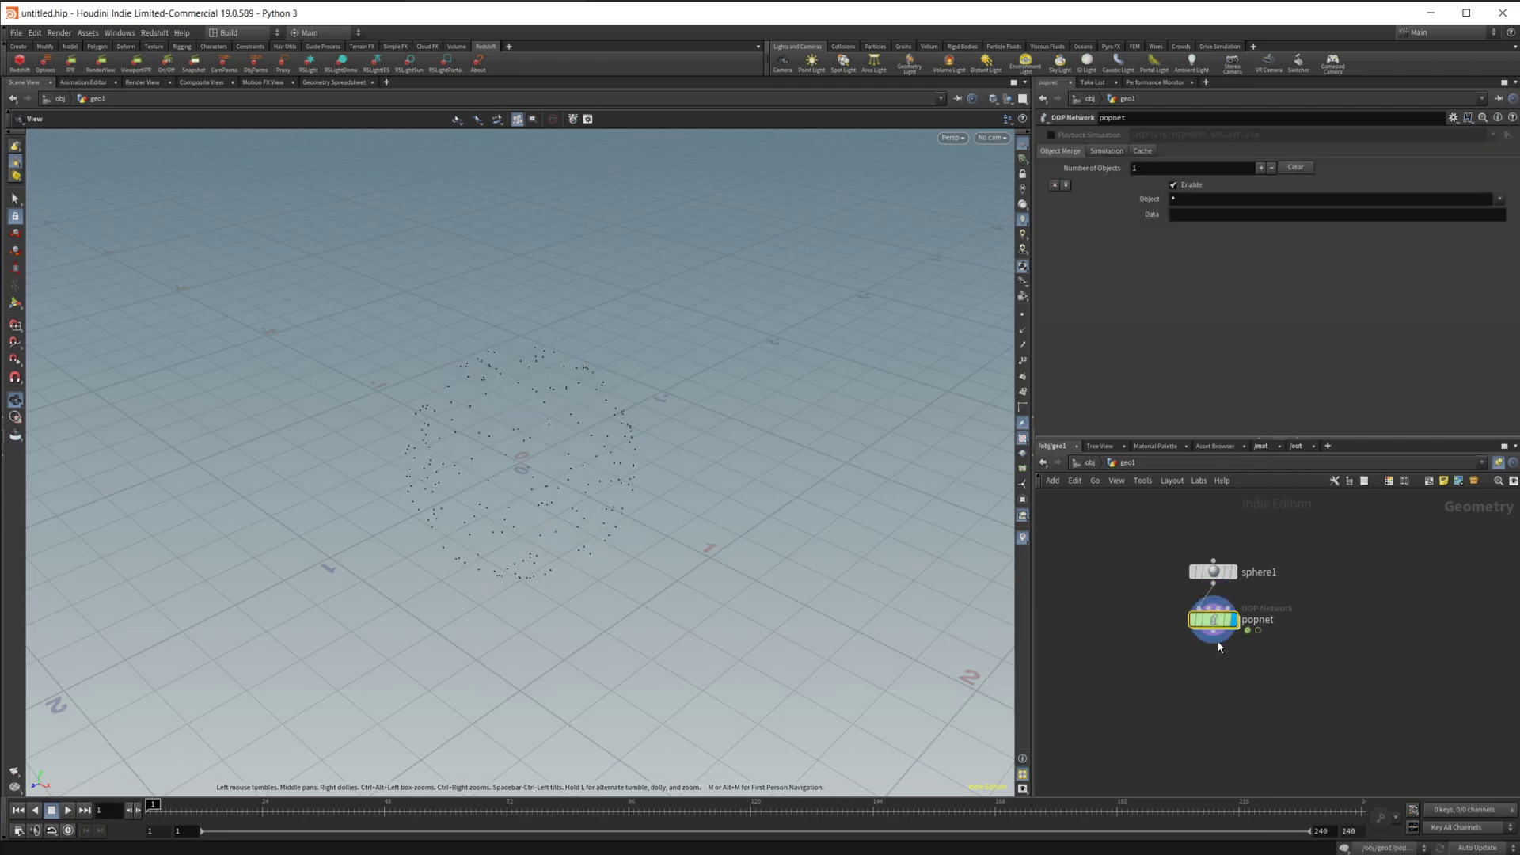
Inside popnet, hide source_first_input's guide sphere, move the node up, and preview the simulation.
double_click(1202, 625)
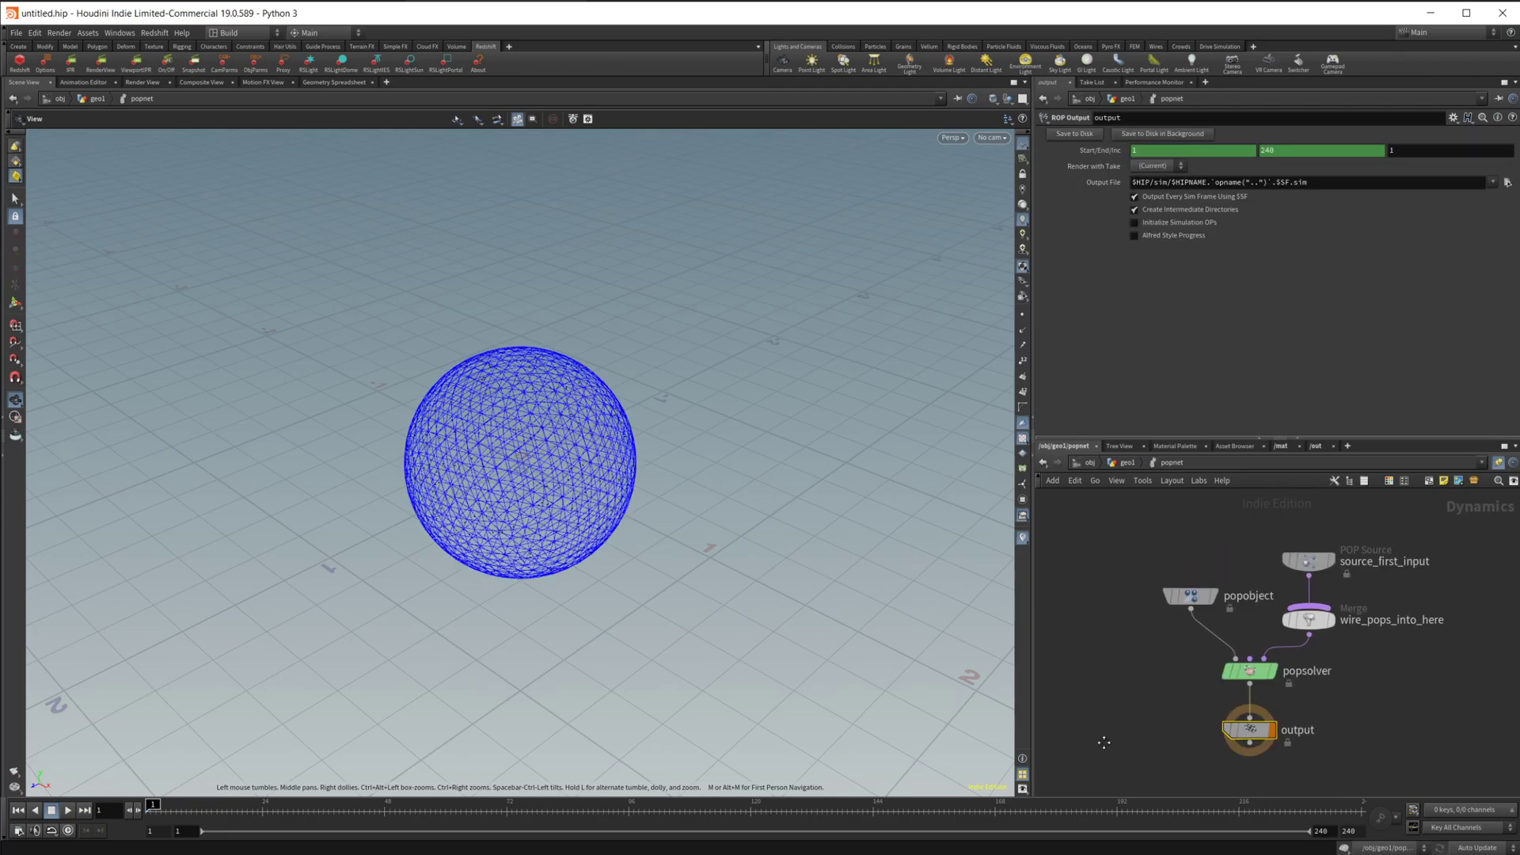
left_click(1274, 578)
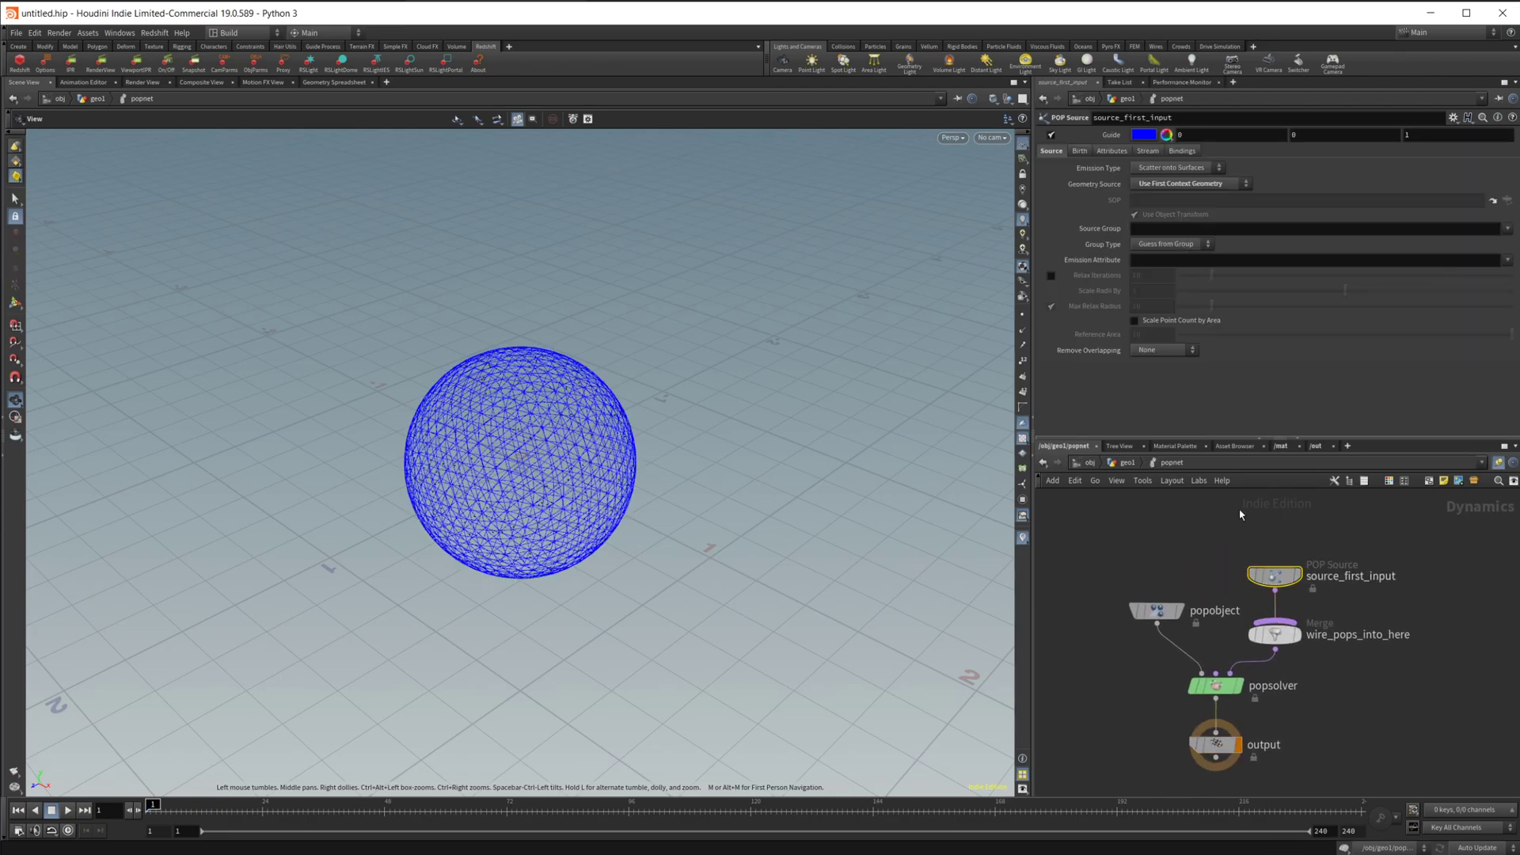
left_click(1052, 135)
middle_click_drag(1267, 586, 1258, 666)
left_click_drag(1276, 664, 1272, 540)
left_click(64, 810)
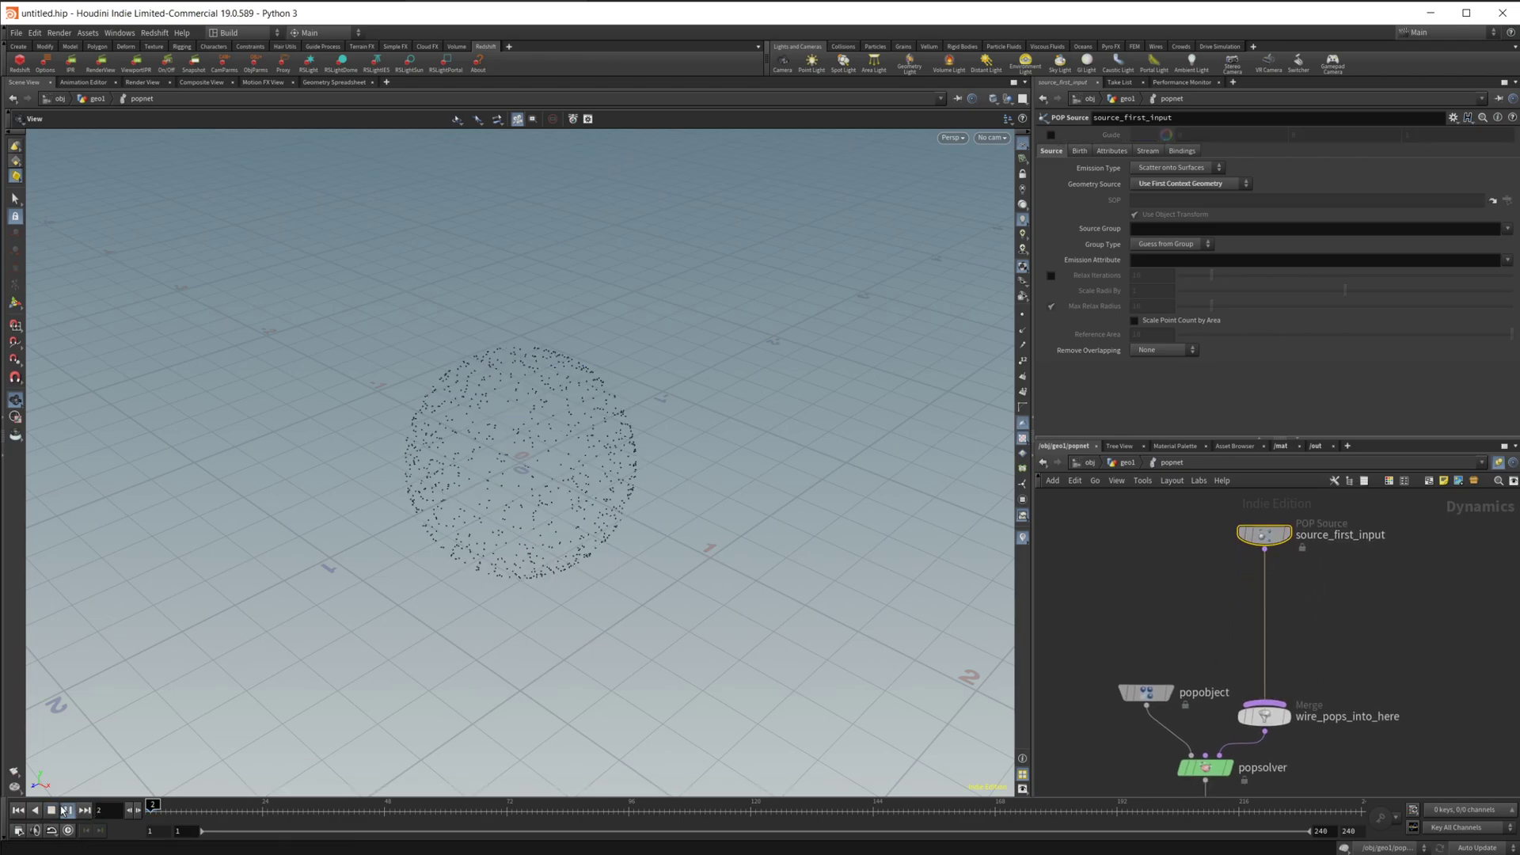
left_click(18, 810)
Insert a POP Wind node on the wire between source_first_input and the merge.
key("Tab")
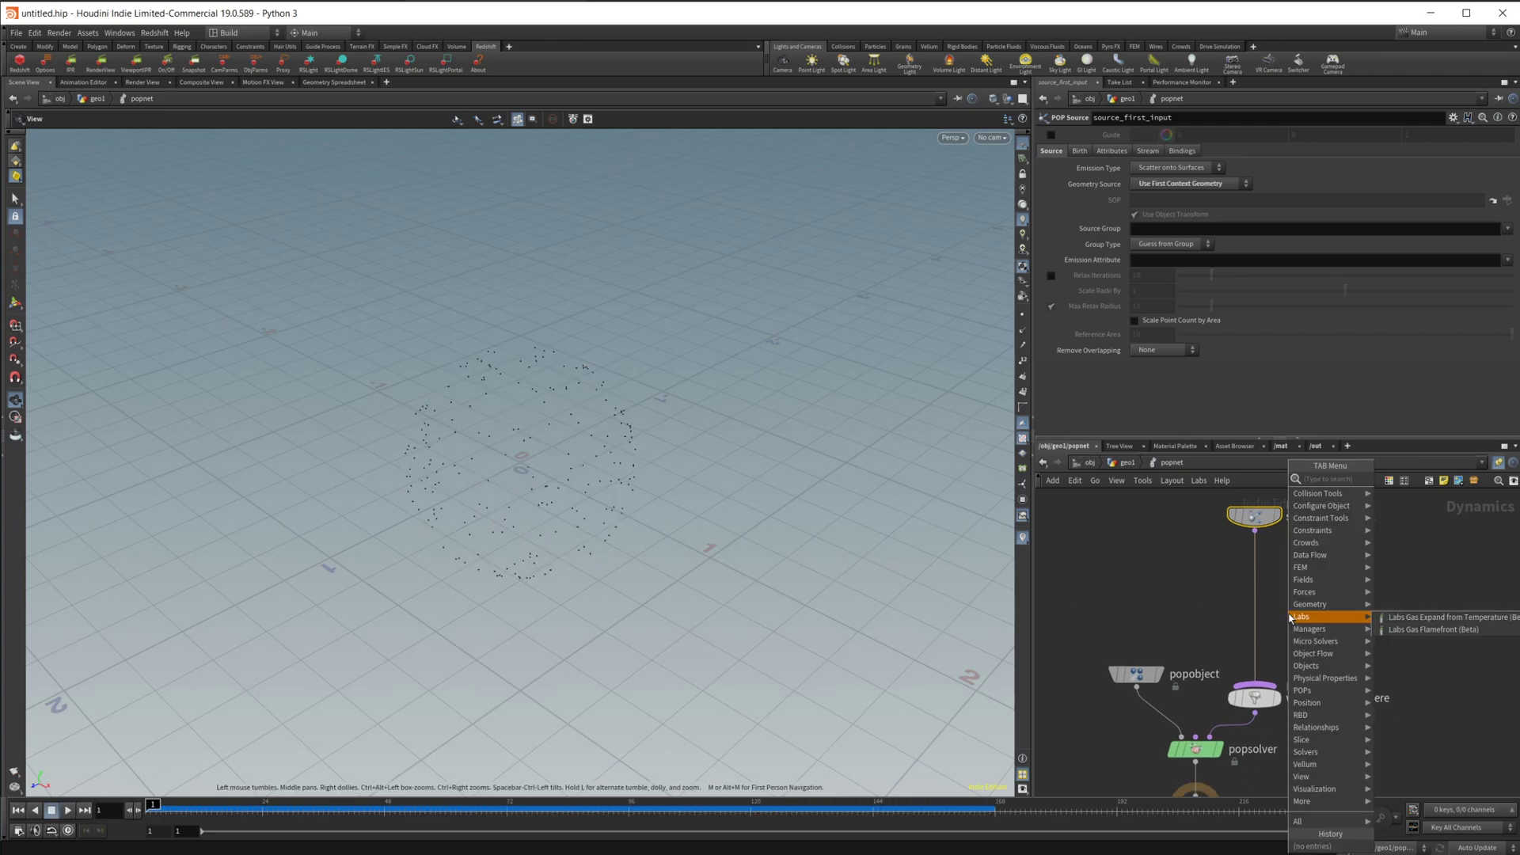
type("pop wi")
key("Return")
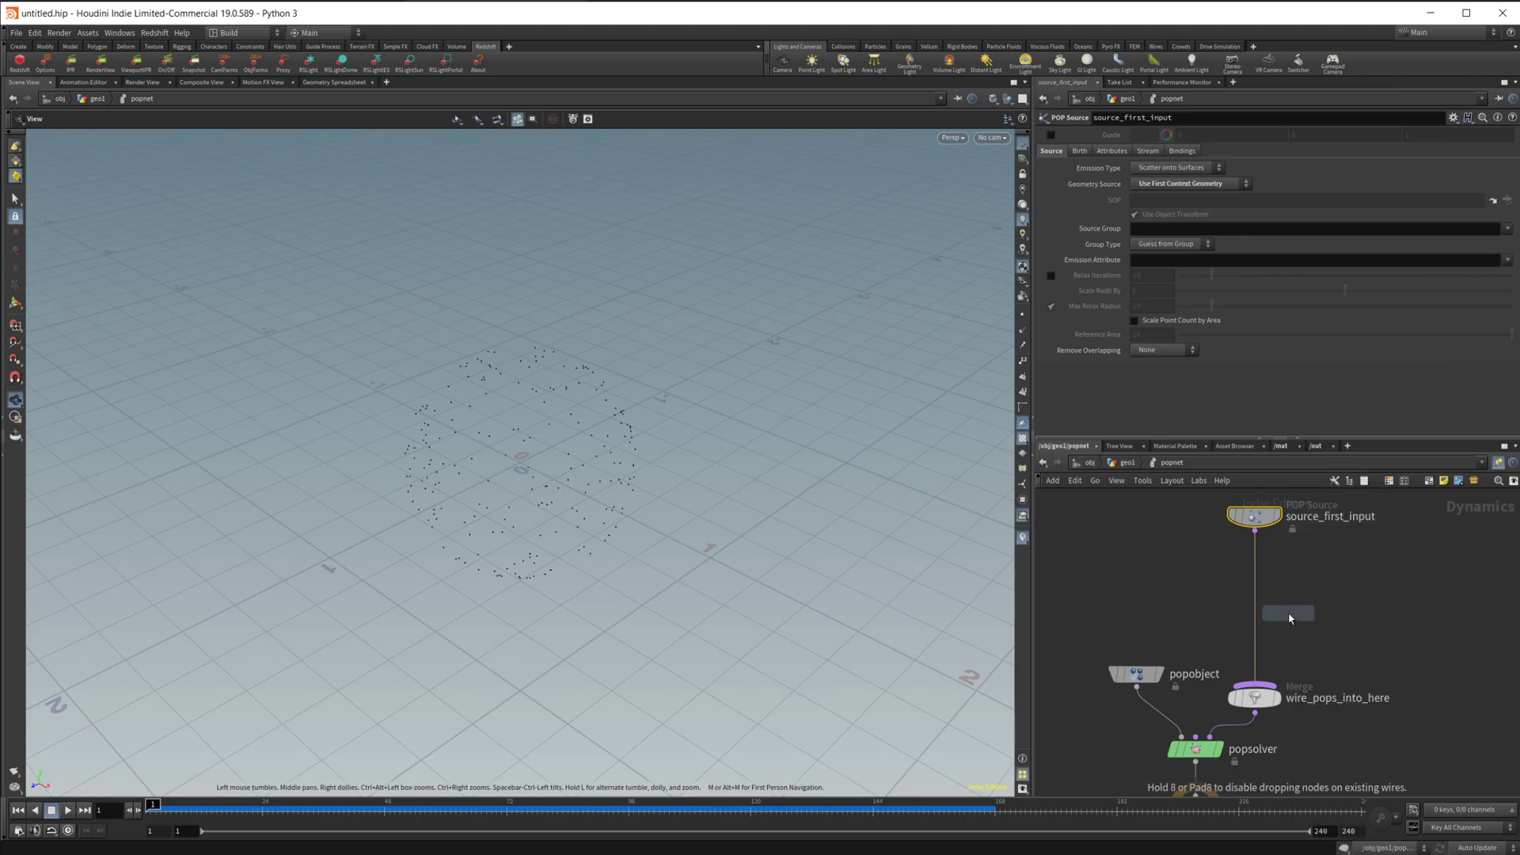
left_click(1290, 611)
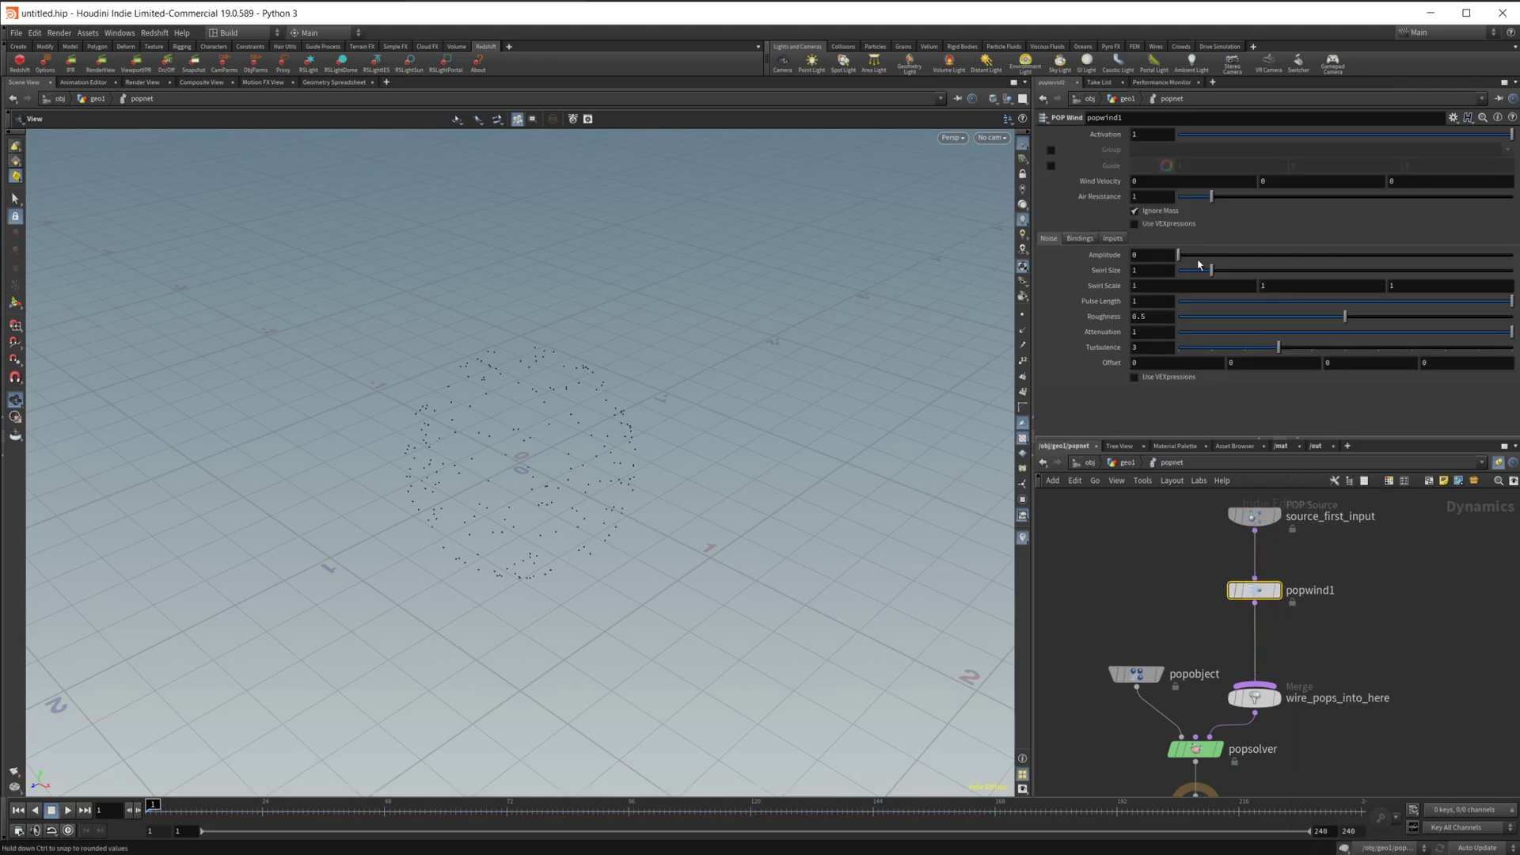
Try several wind noise amplitudes while previewing the simulation, settling on 0.7.
left_click_drag(1196, 260, 1214, 257)
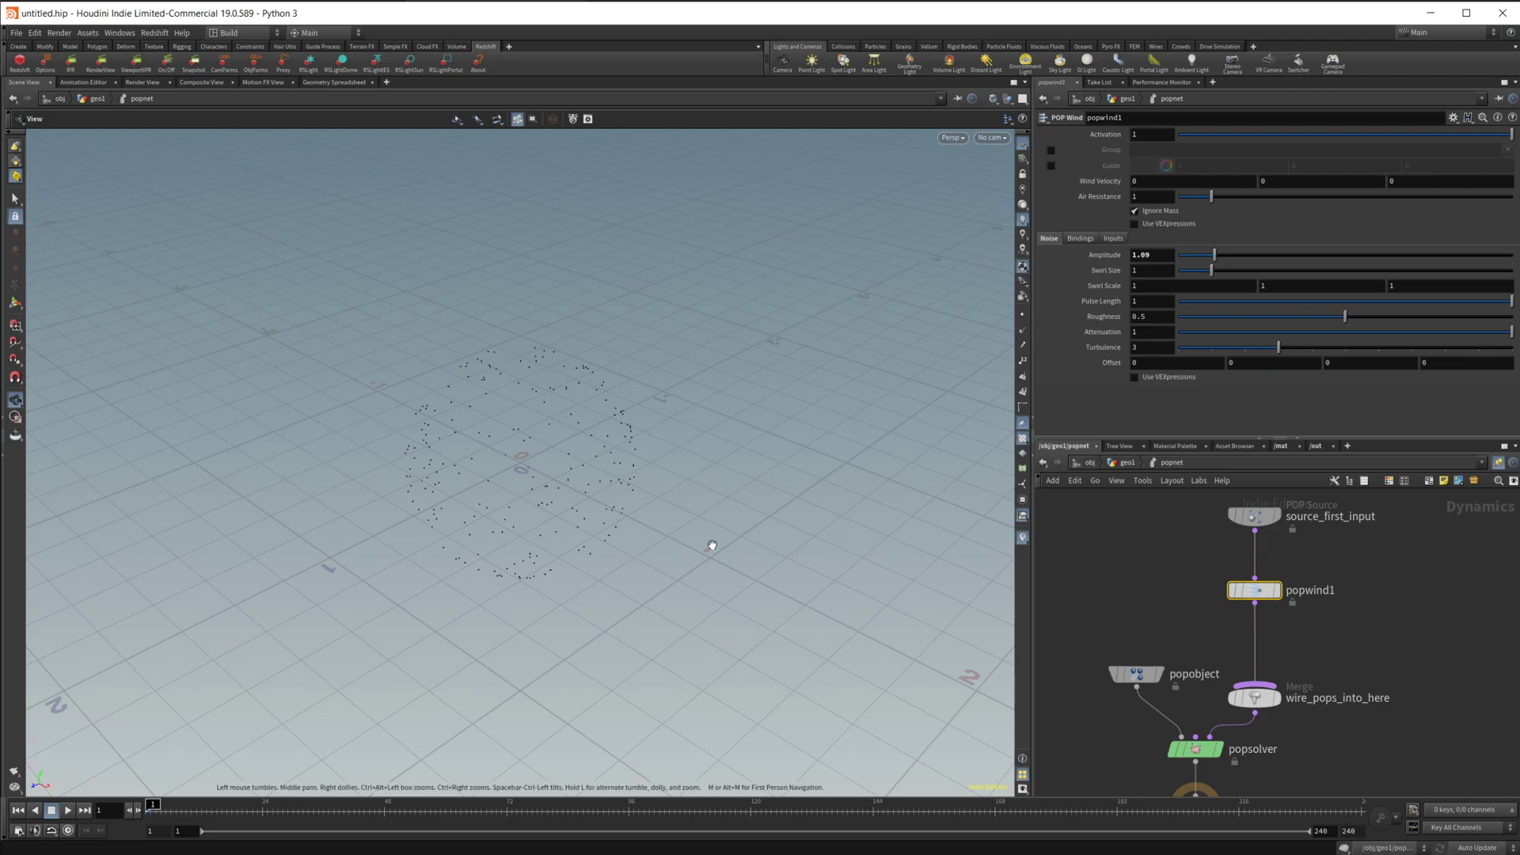
left_click_drag(709, 547, 457, 445)
left_click(67, 810)
left_click(52, 810)
left_click_drag(587, 535, 680, 515)
left_click_drag(1214, 255, 1188, 255)
left_click(17, 810)
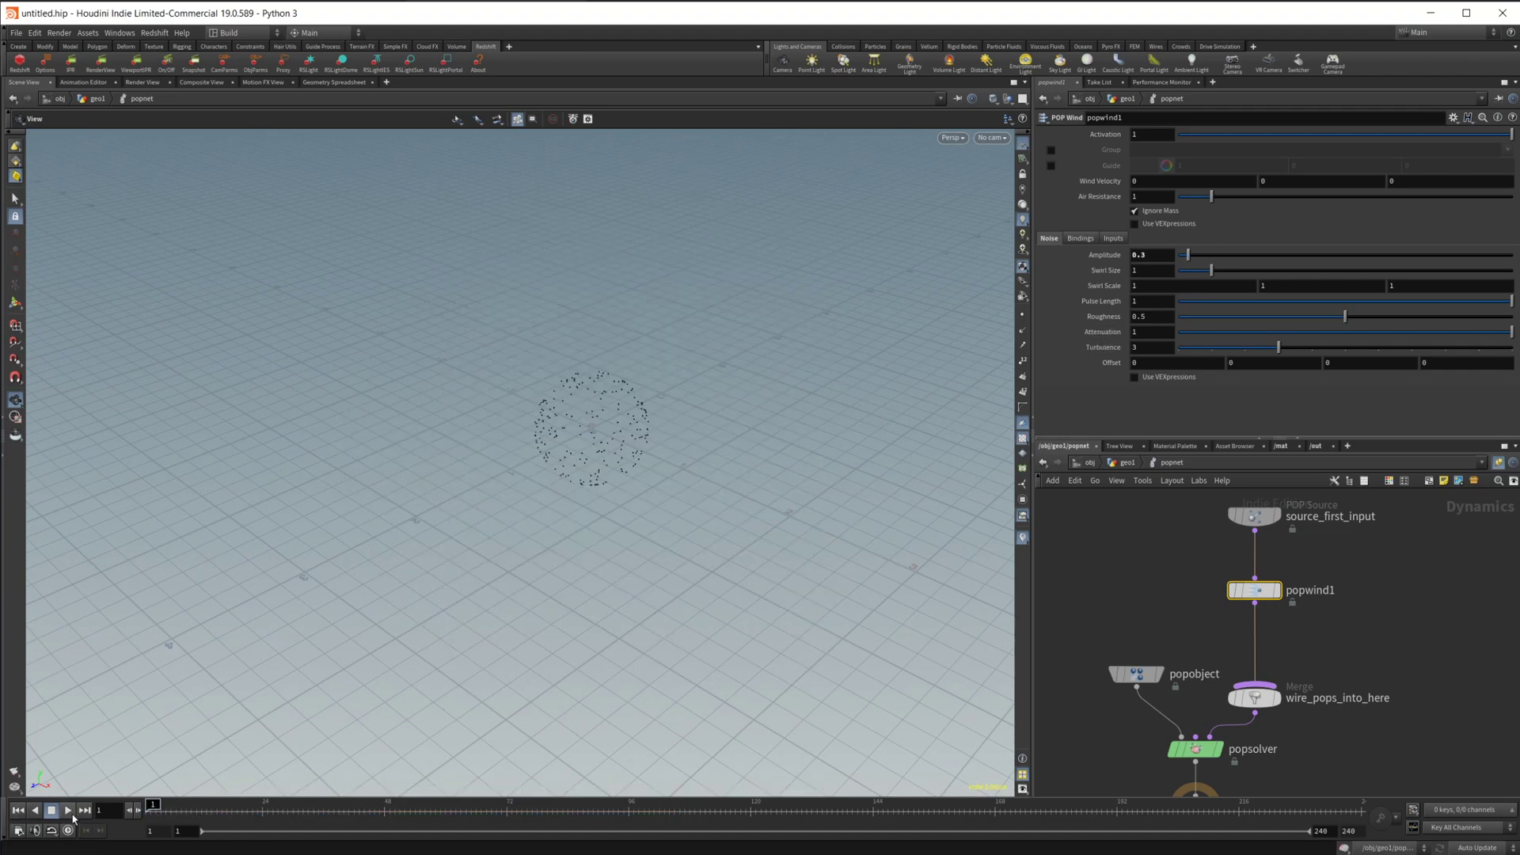
left_click(68, 810)
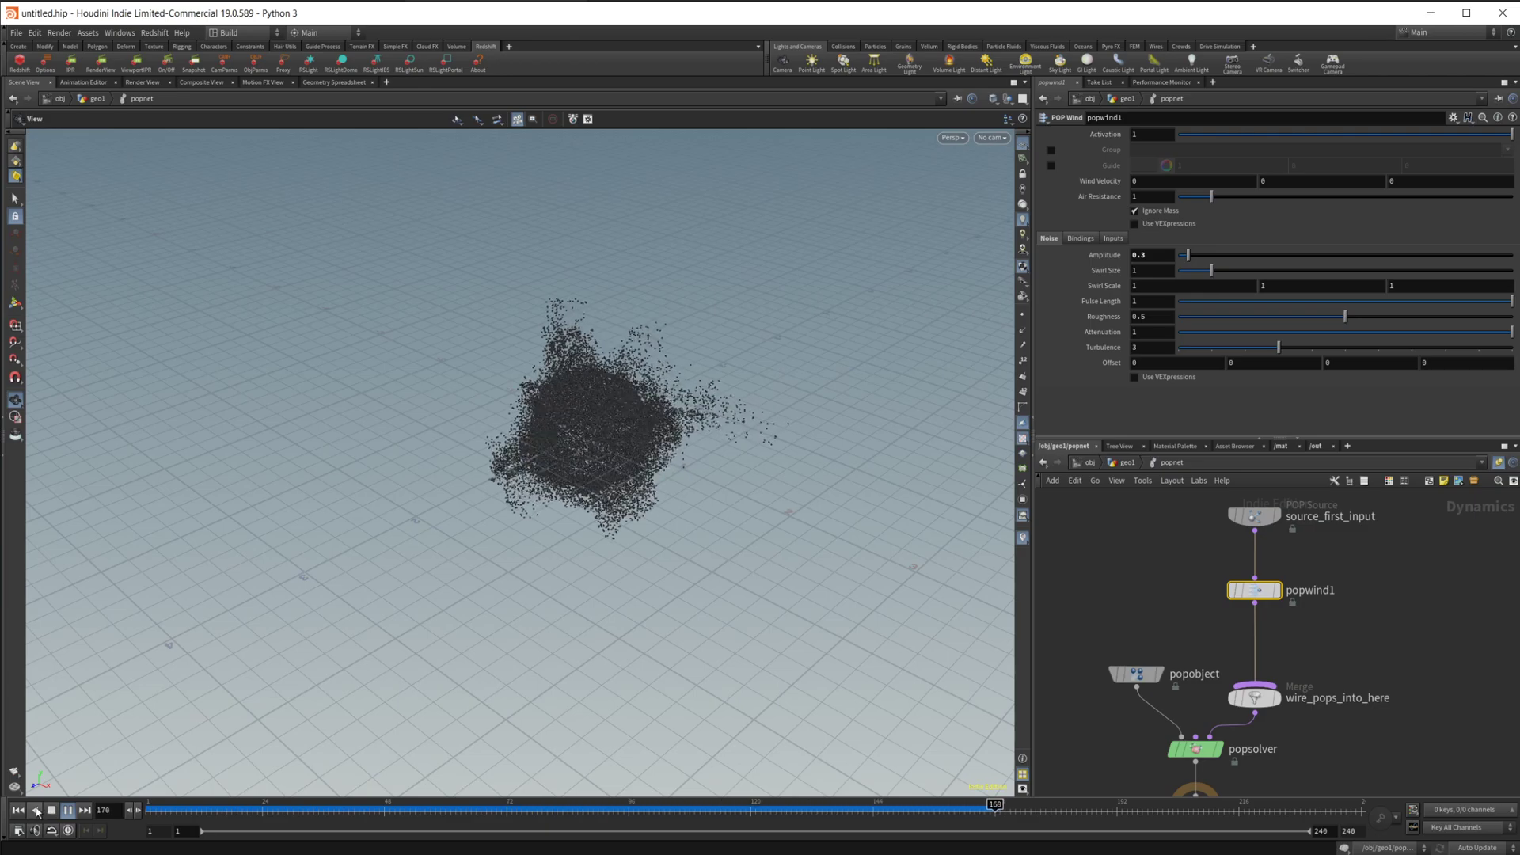
left_click(40, 810)
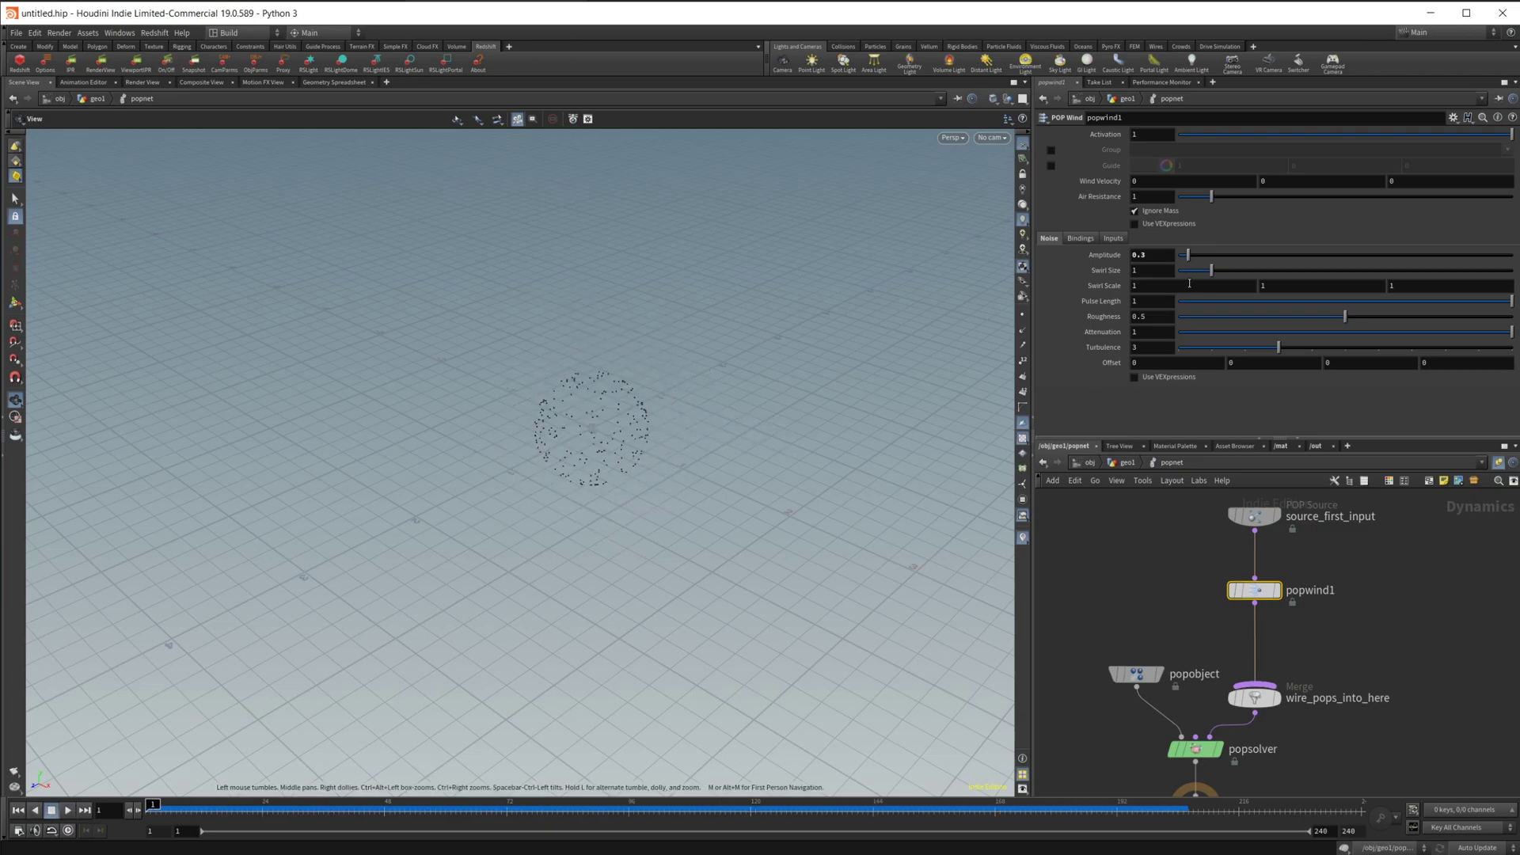
left_click_drag(1188, 255, 1202, 255)
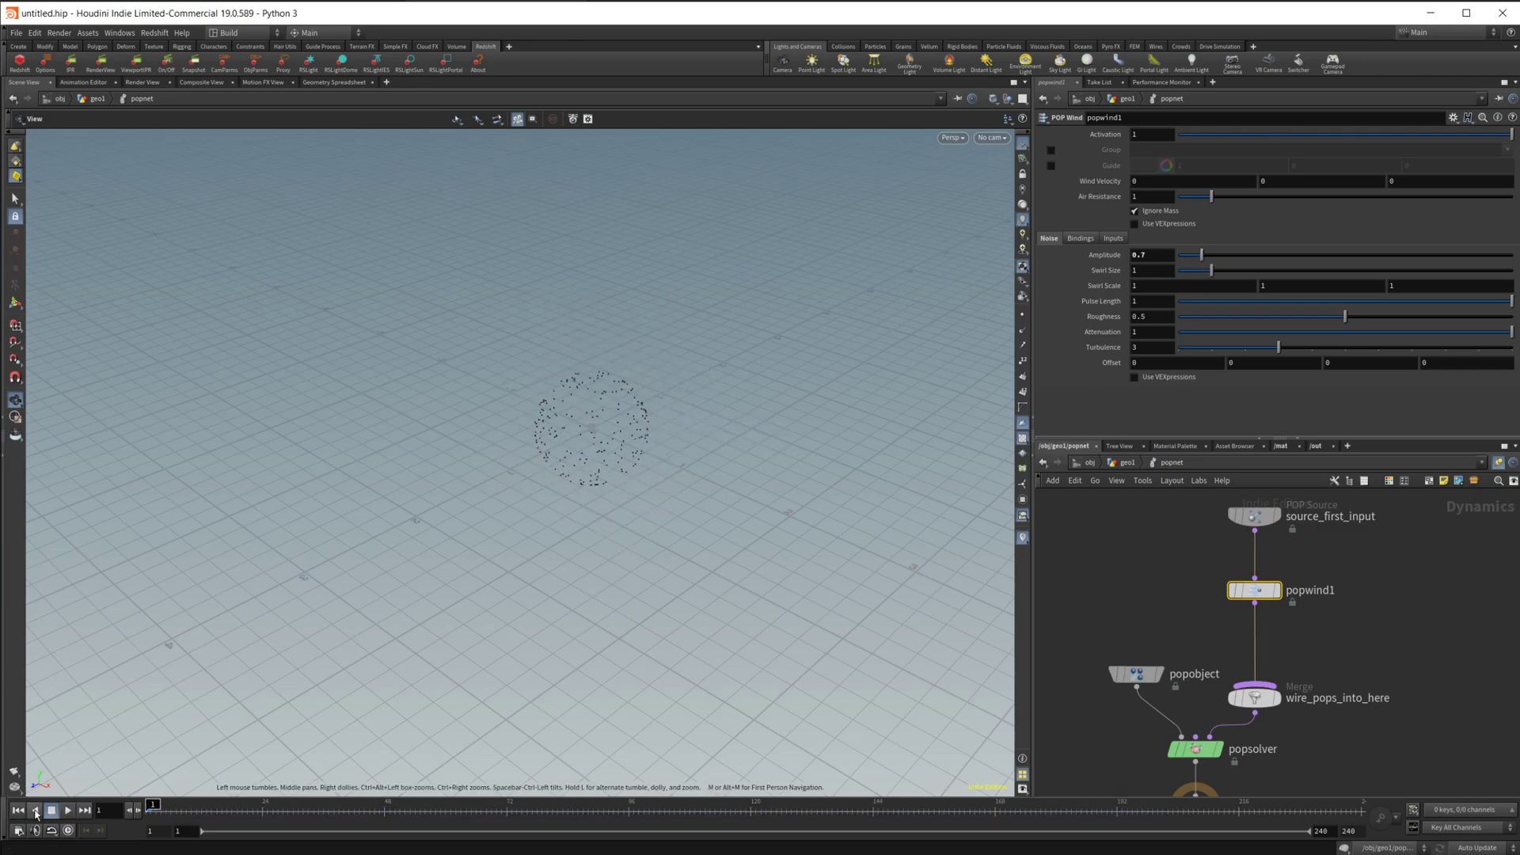
left_click(67, 812)
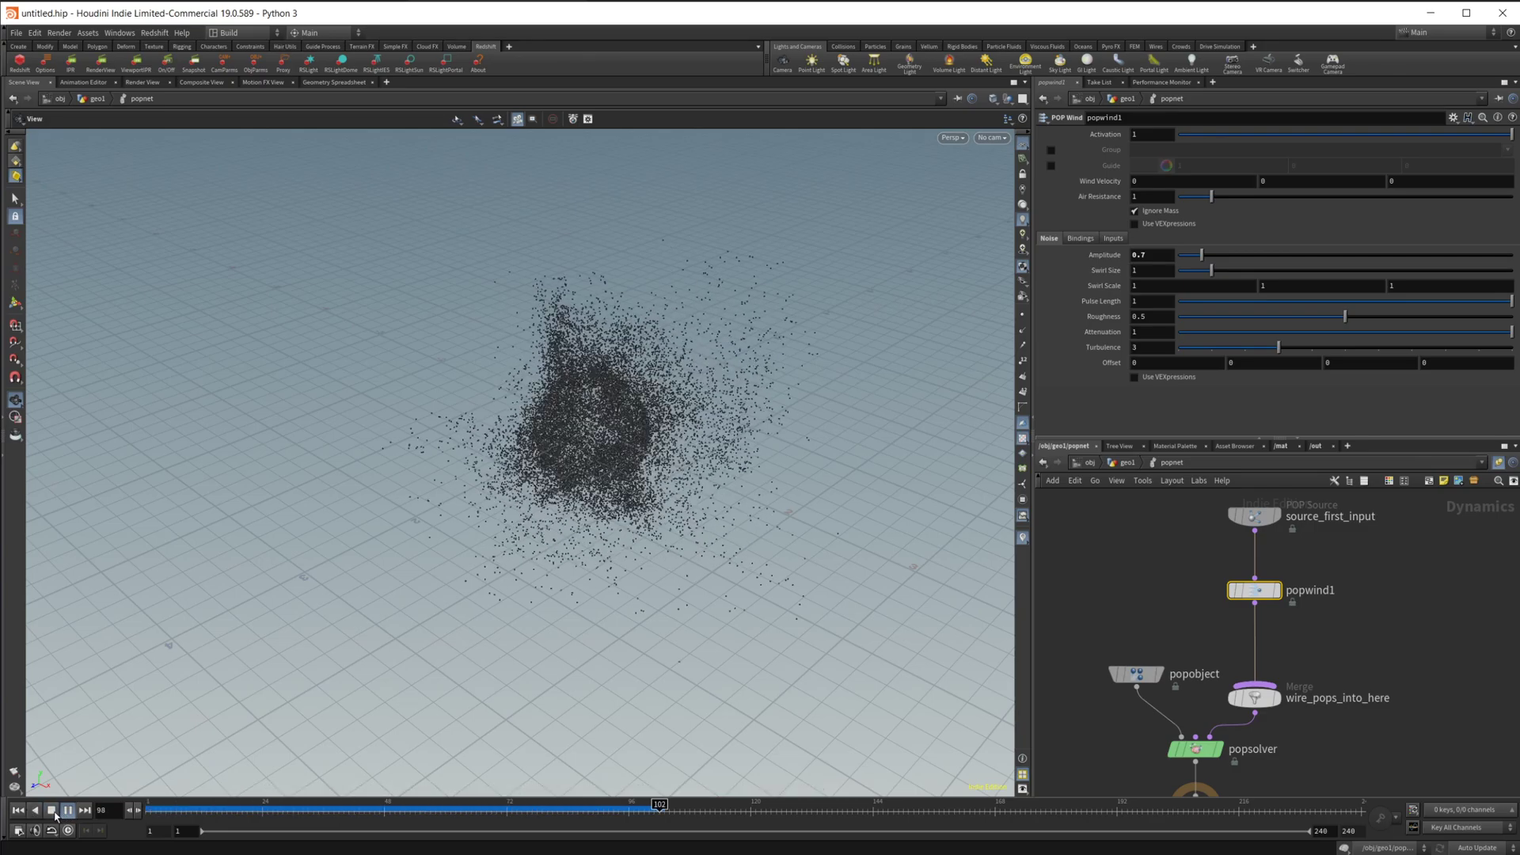
left_click(67, 810)
Set the wind swirl size to 2.16 and replay the simulation to check it.
left_click_drag(1211, 270, 1251, 276)
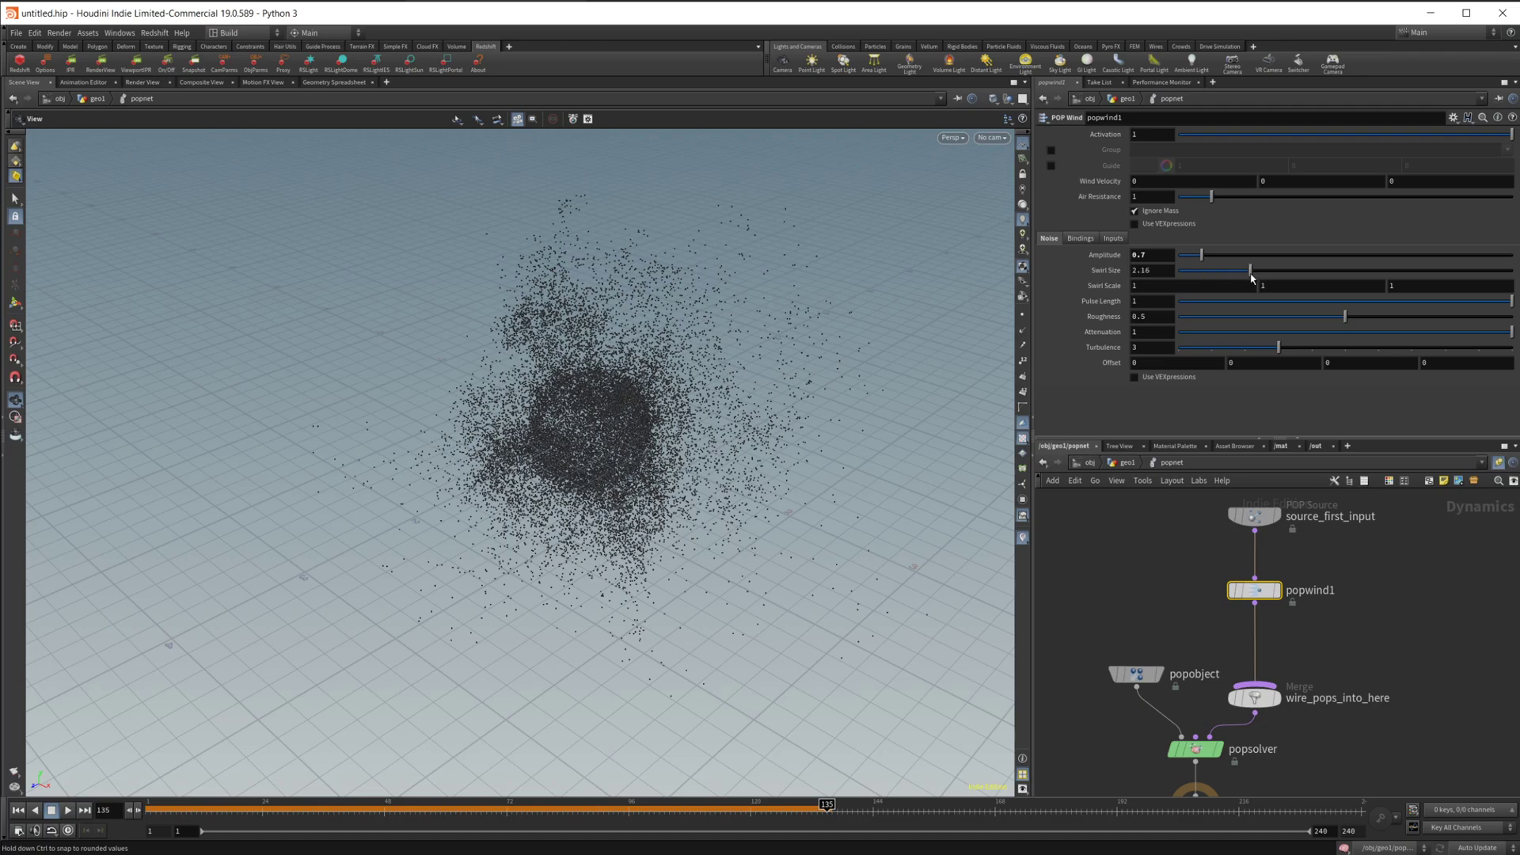
left_click(17, 810)
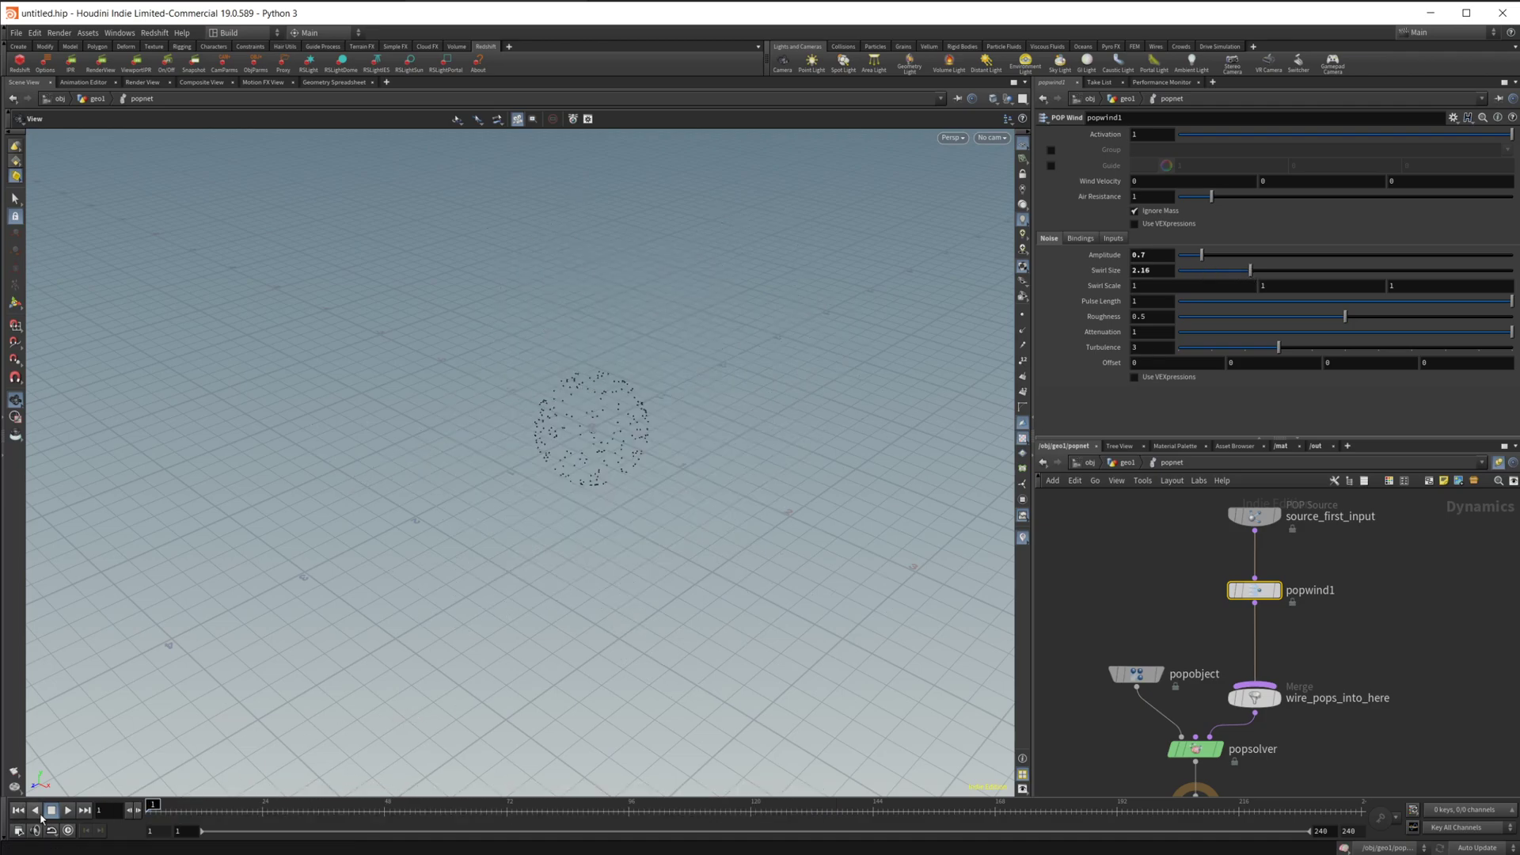
left_click(67, 810)
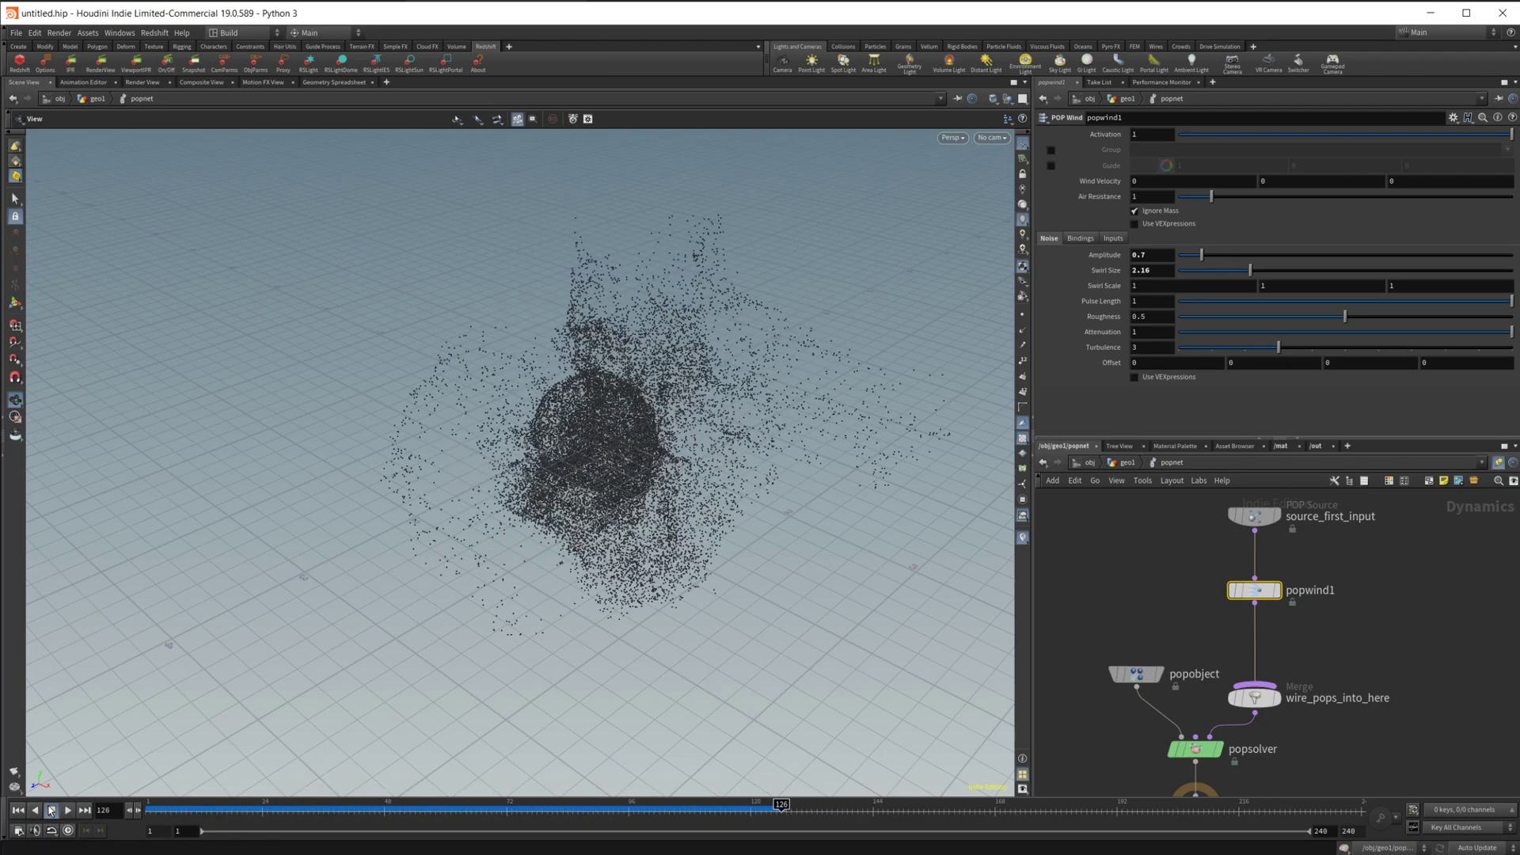
left_click(51, 810)
Back in geo1, add a Trail node below popnet with trail length 10.
key("u")
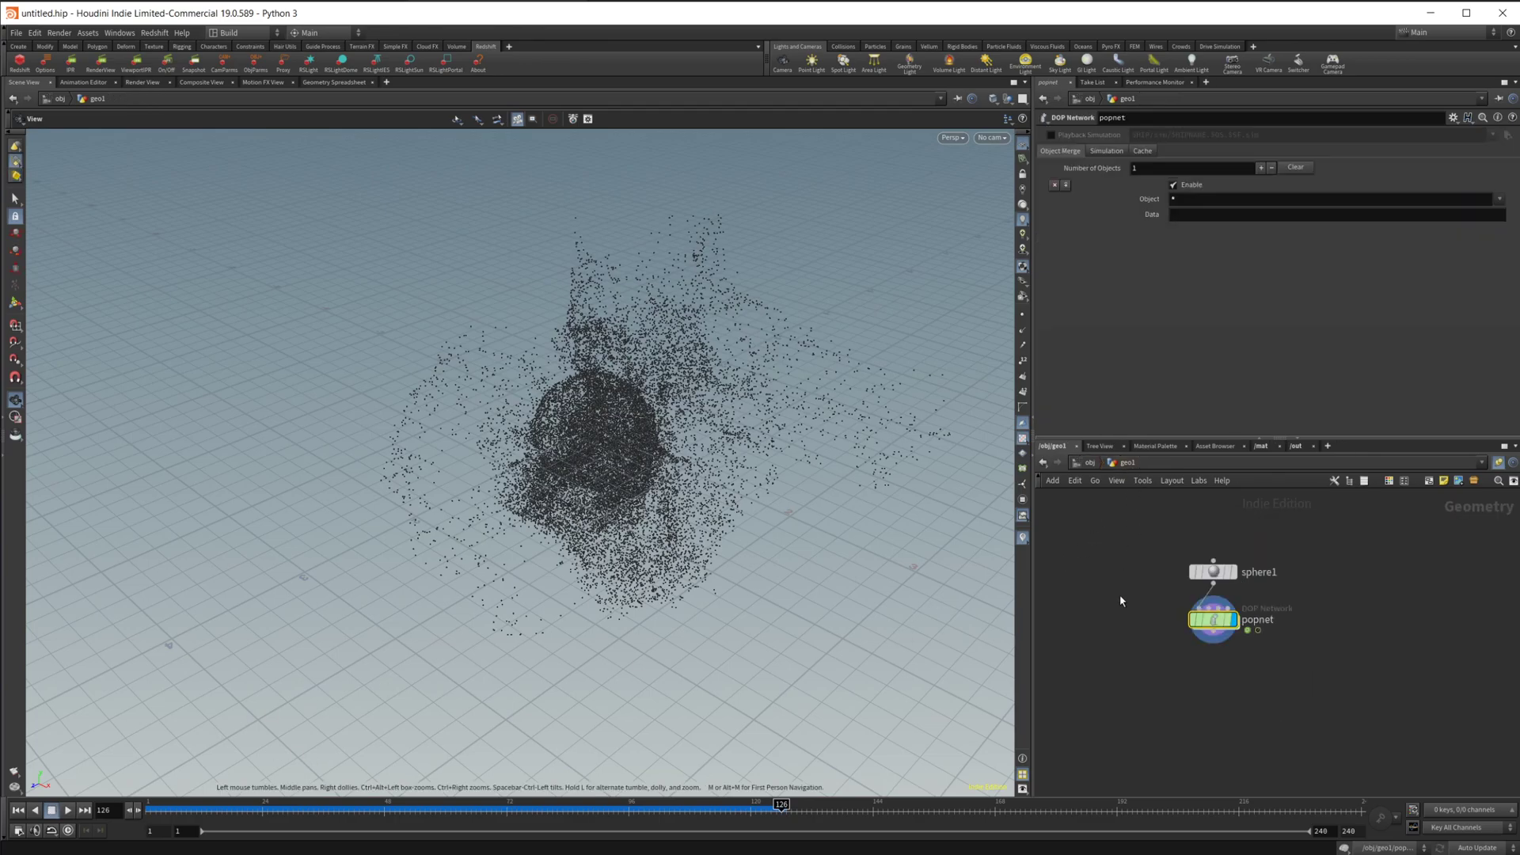
key("Tab")
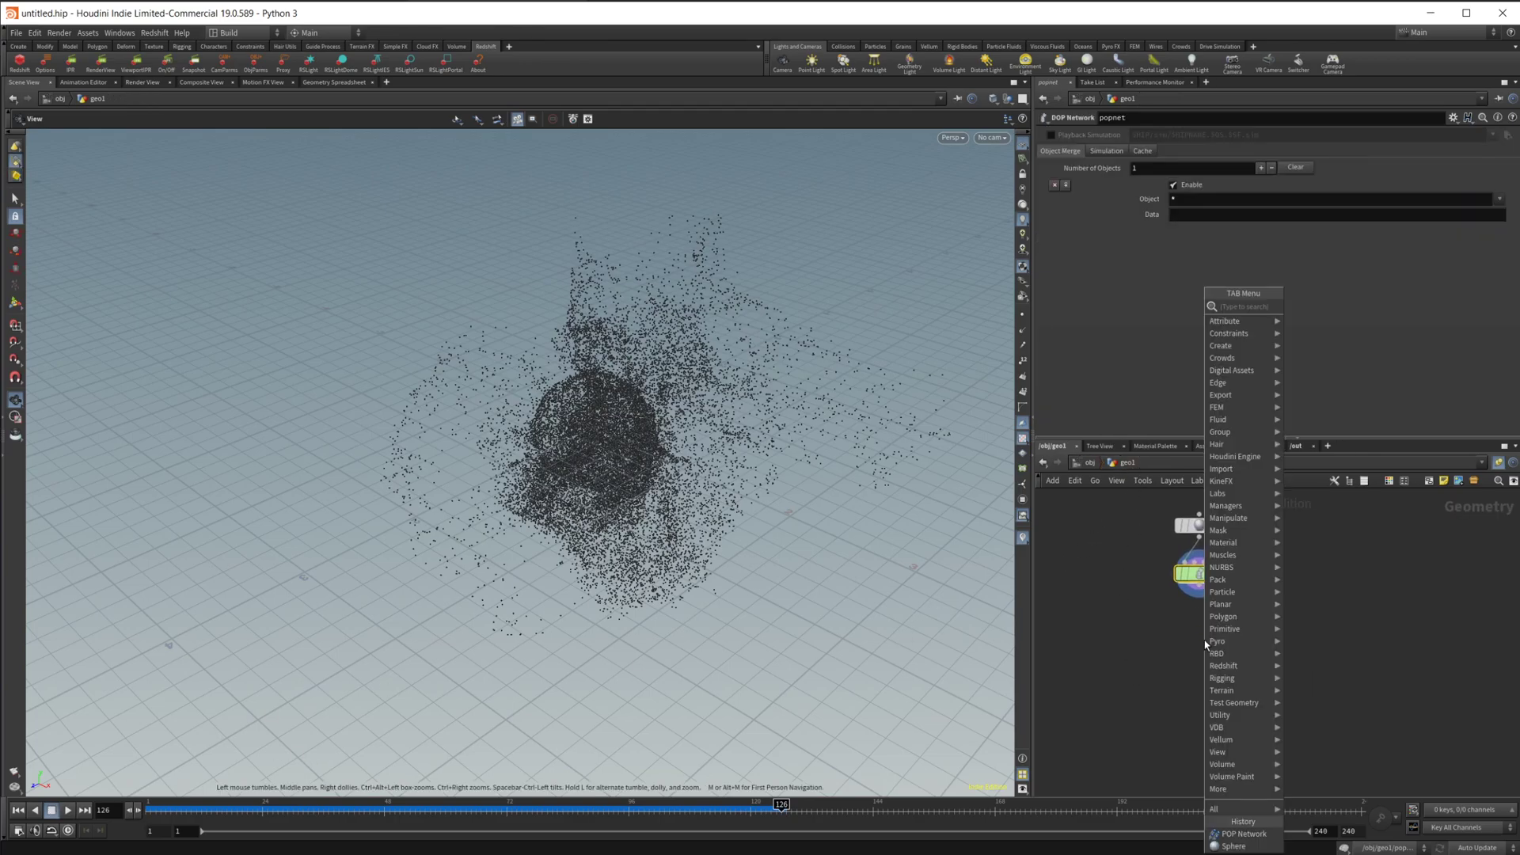
key("Escape")
left_click(1206, 646)
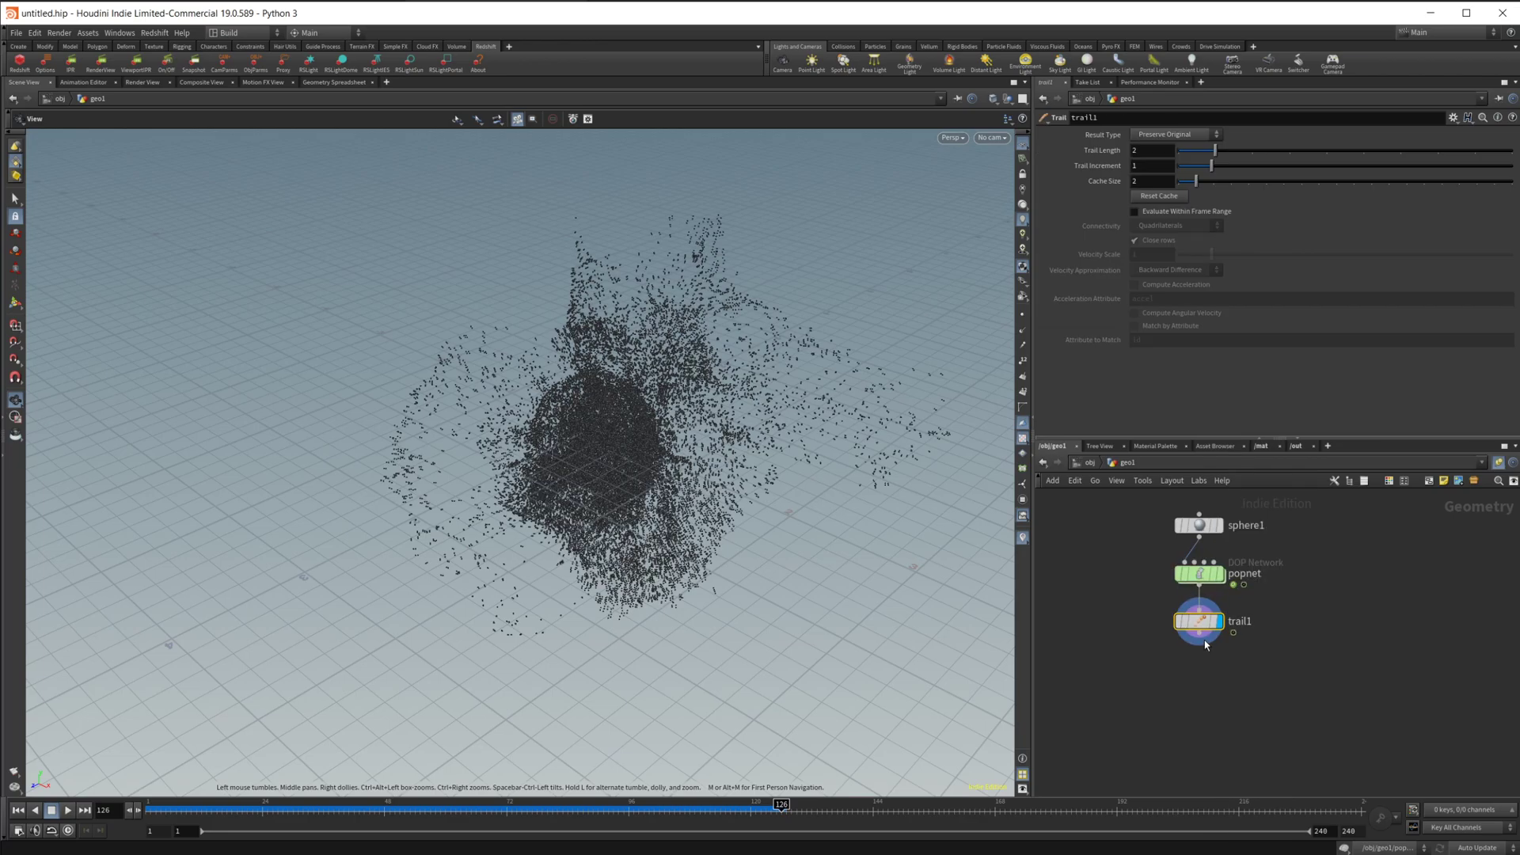
left_click_drag(1242, 151, 1508, 158)
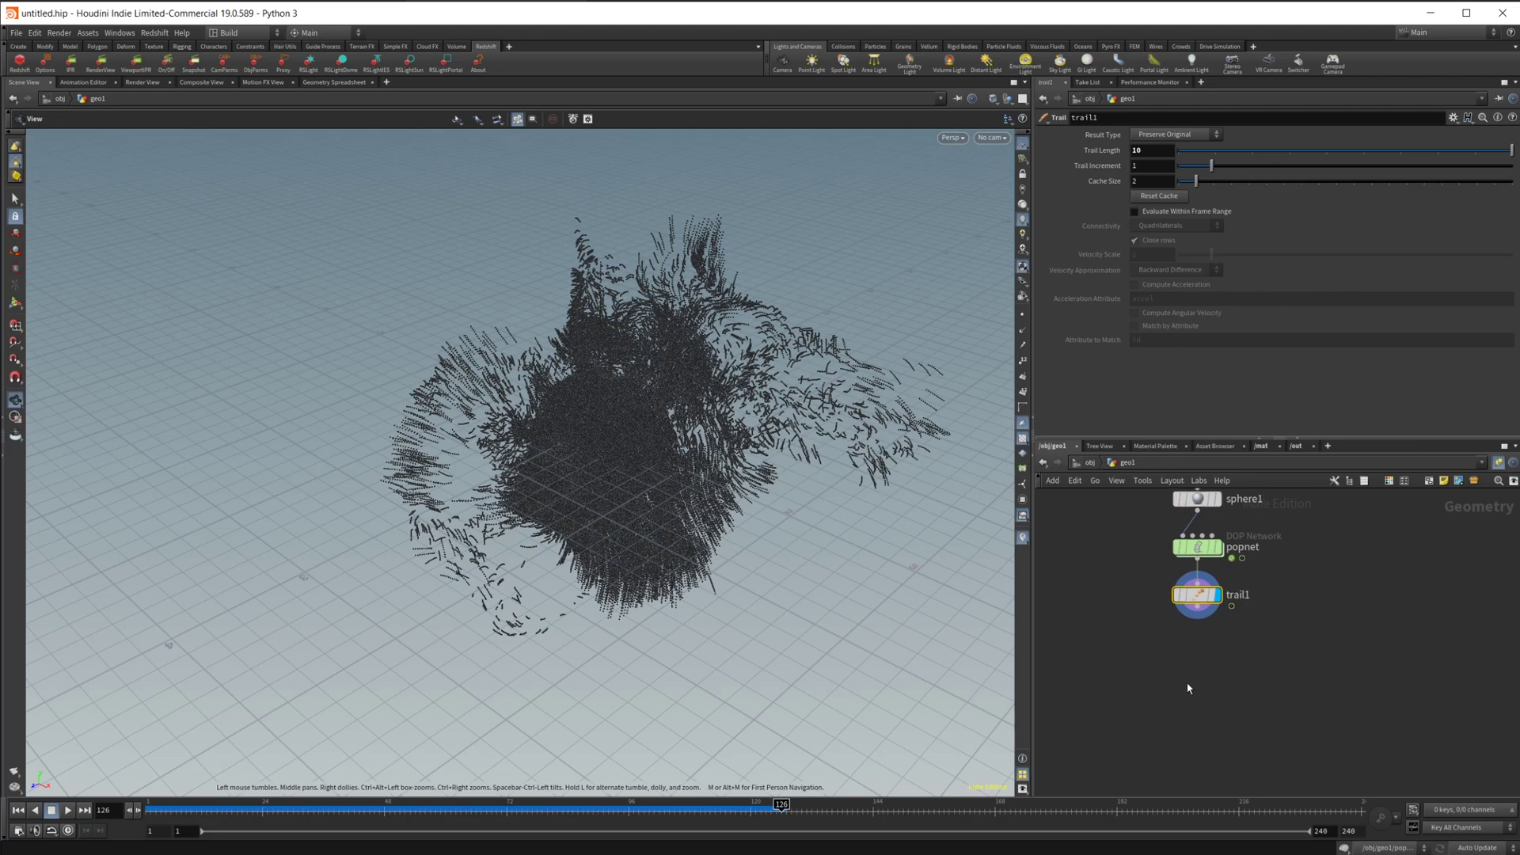
Add an add1 node and wire trail1's output into it.
key("Tab")
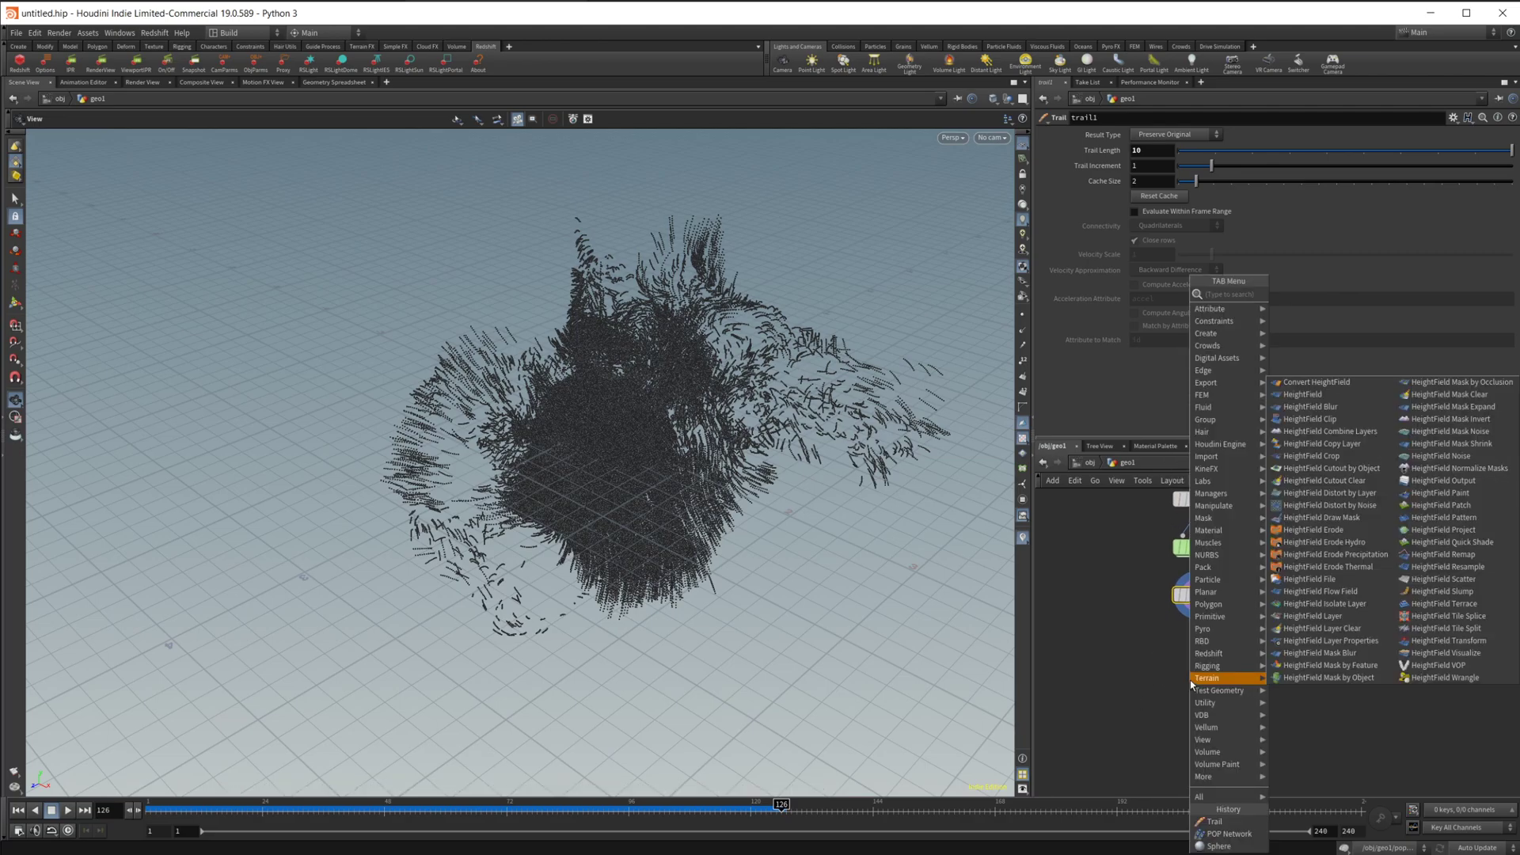
type("add")
key("Return")
left_click(1190, 679)
left_click_drag(1200, 620, 1201, 662)
Display add1 and set it to build polygons By Attribute using 'id'.
key("r")
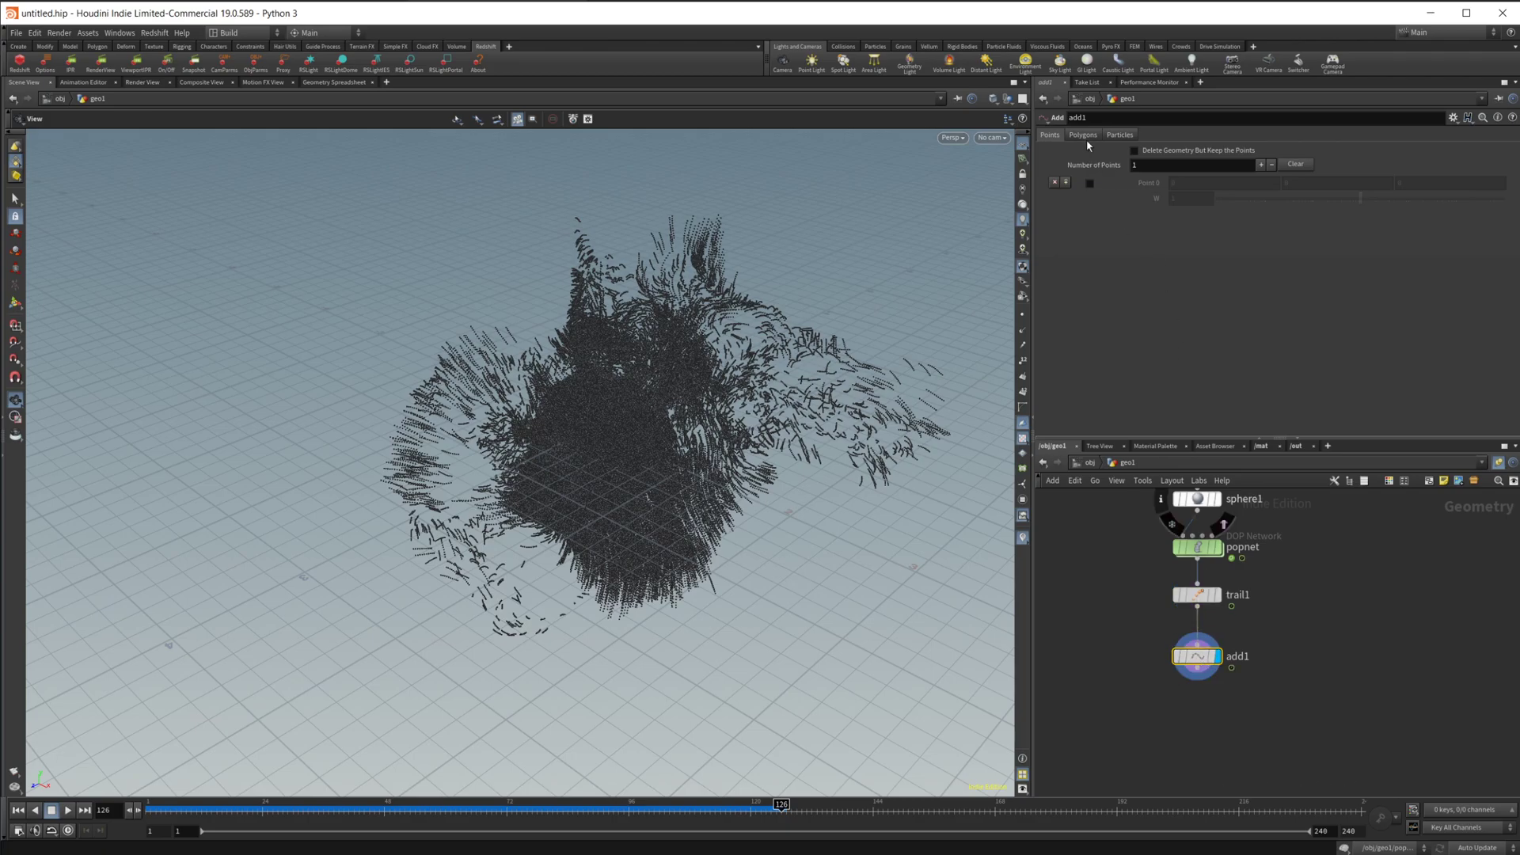
left_click(1084, 135)
left_click(1115, 169)
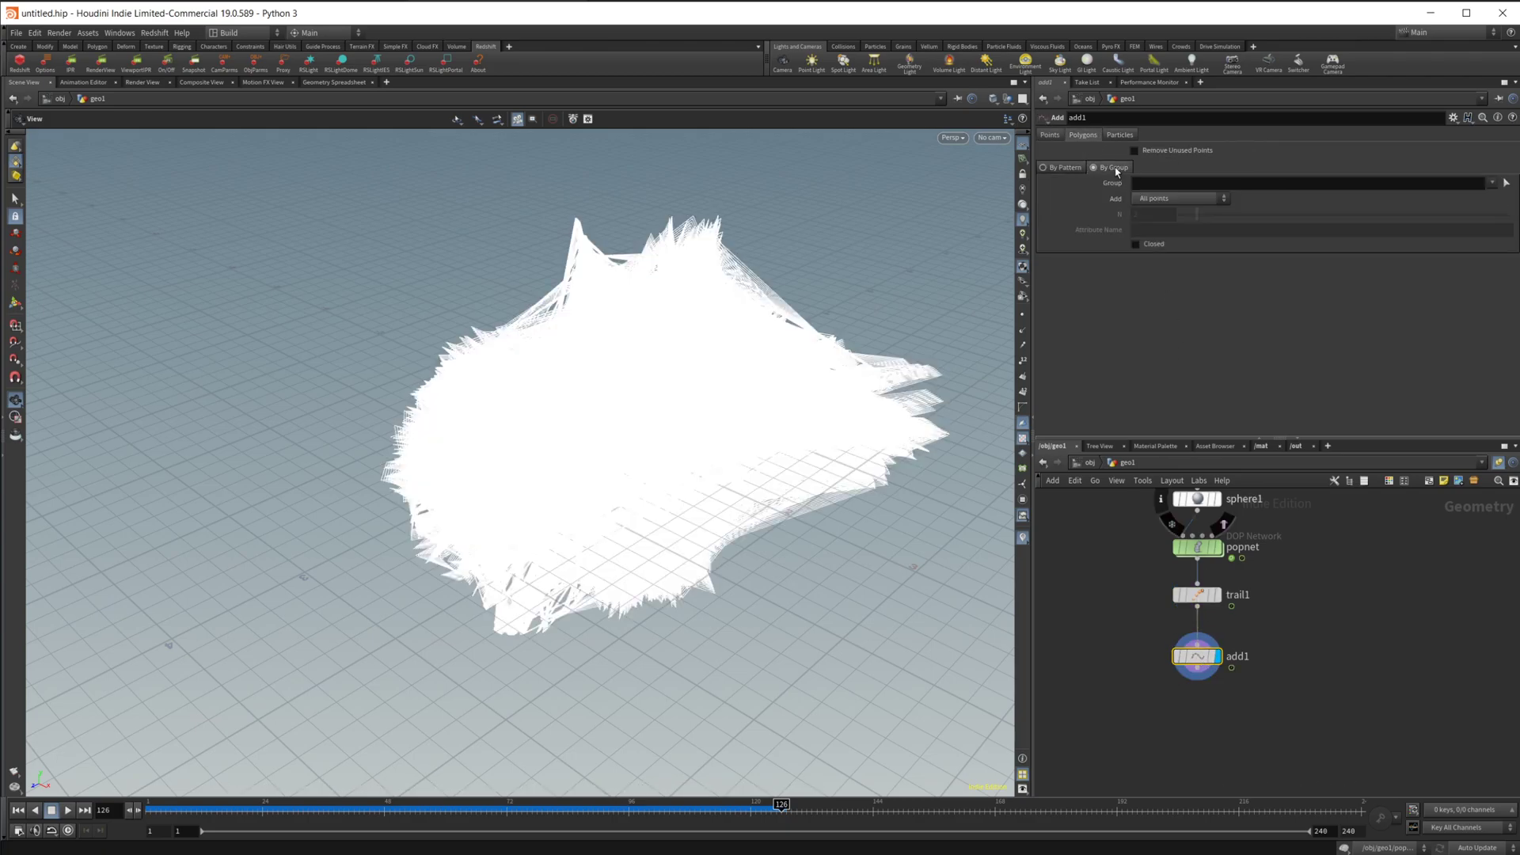
left_click(1188, 199)
left_click(1180, 259)
left_click(1226, 228)
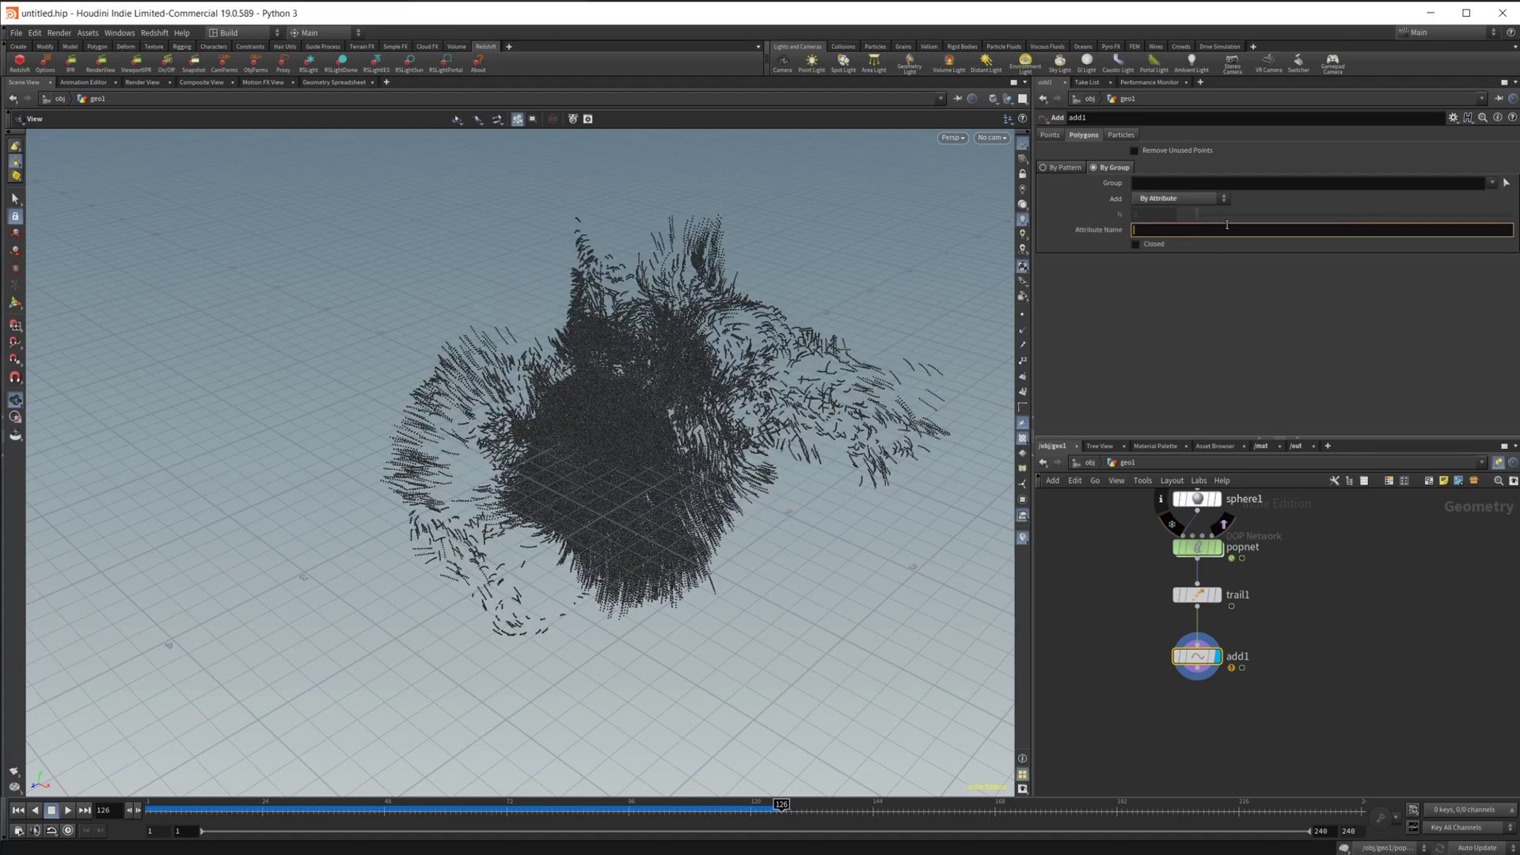
type("id")
key("Return")
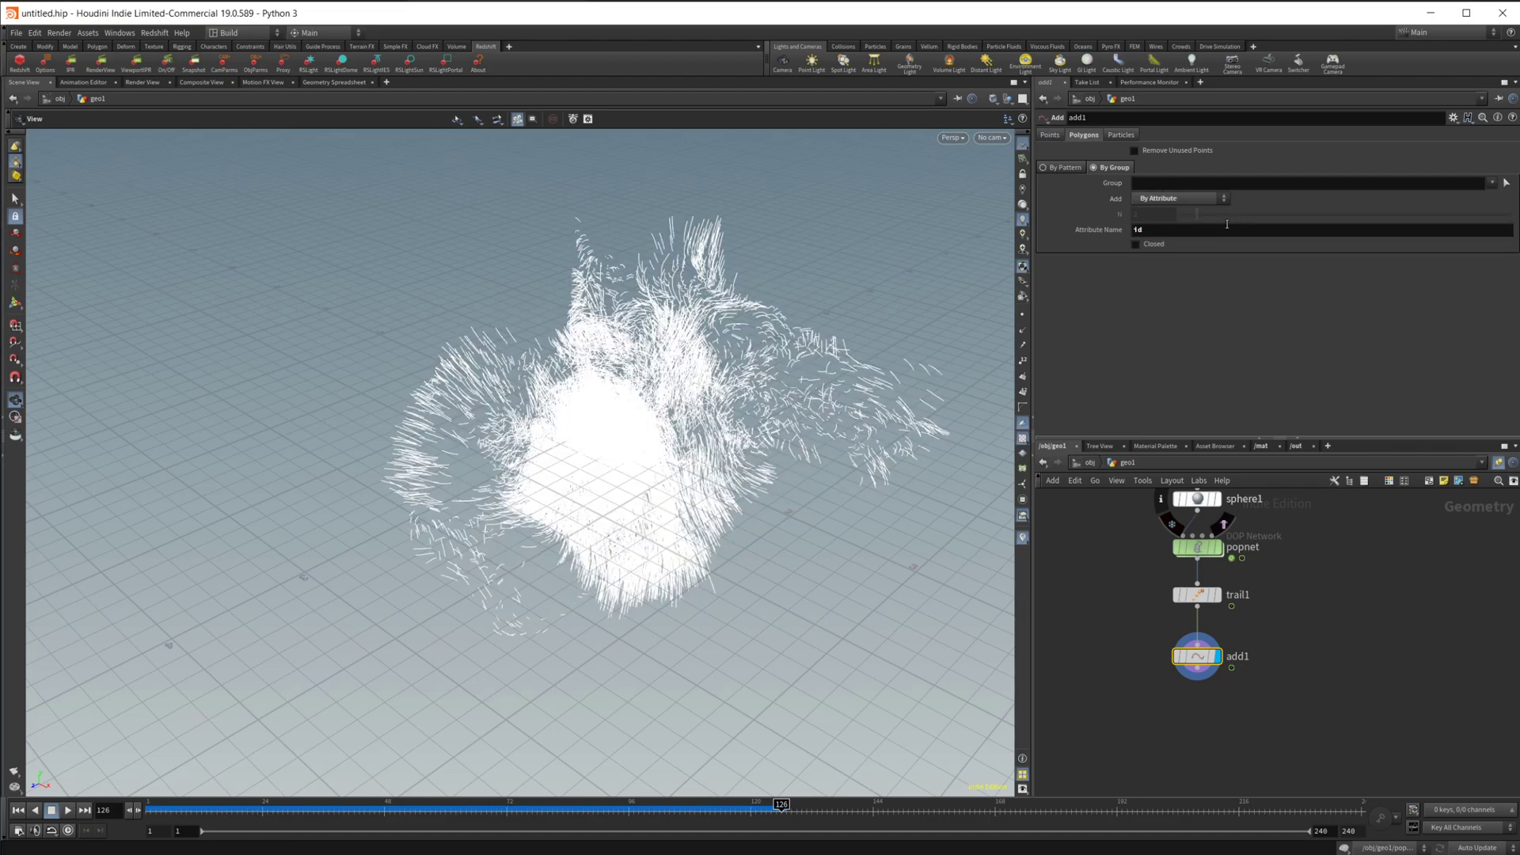
Replay the trail streaks from frame 1, then return to the object level showing geo1.
left_click(18, 810)
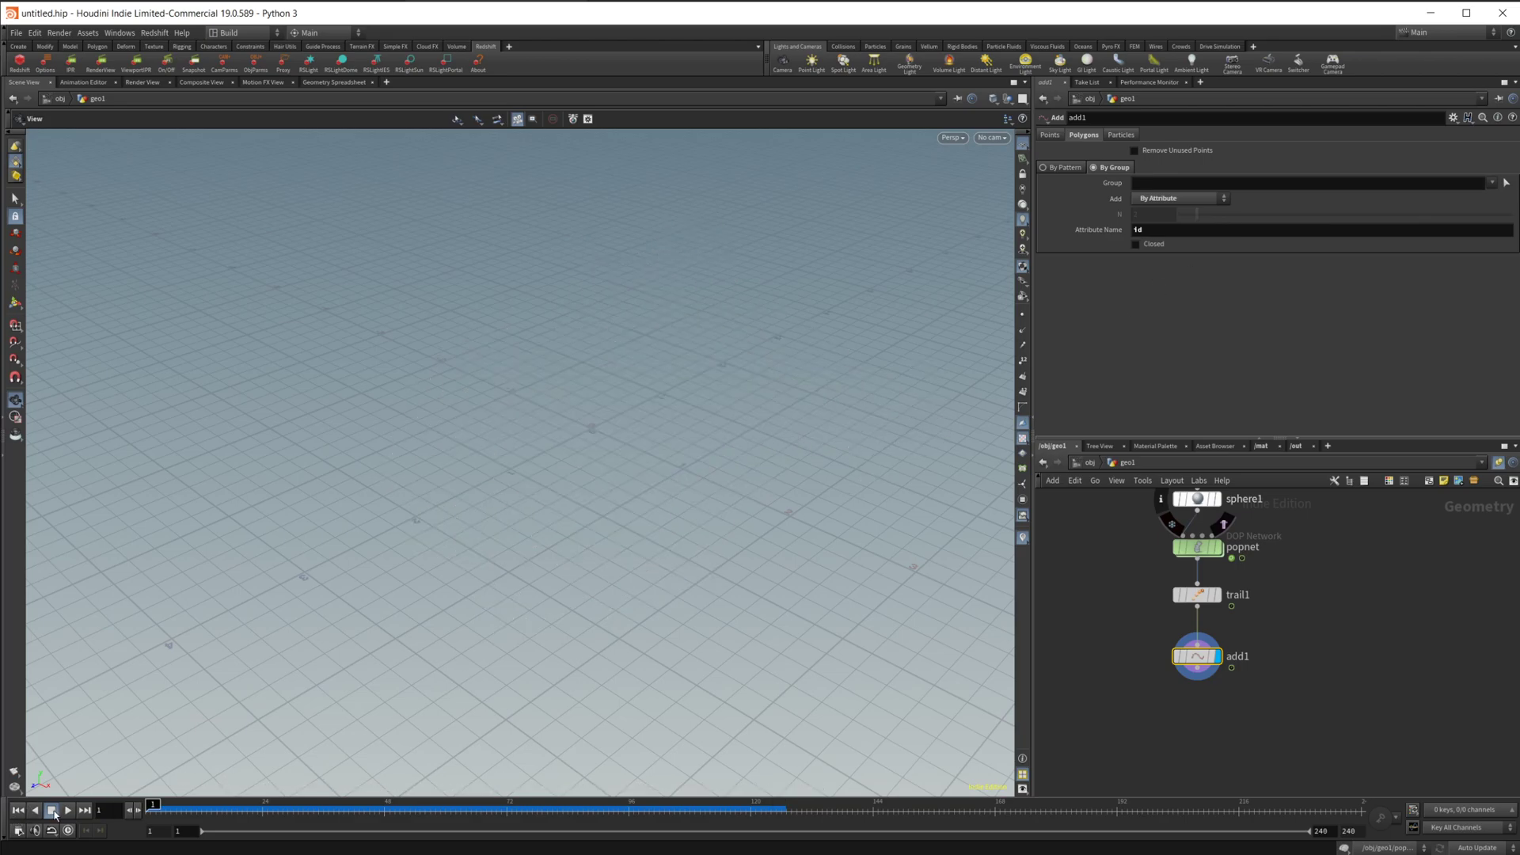
left_click(64, 811)
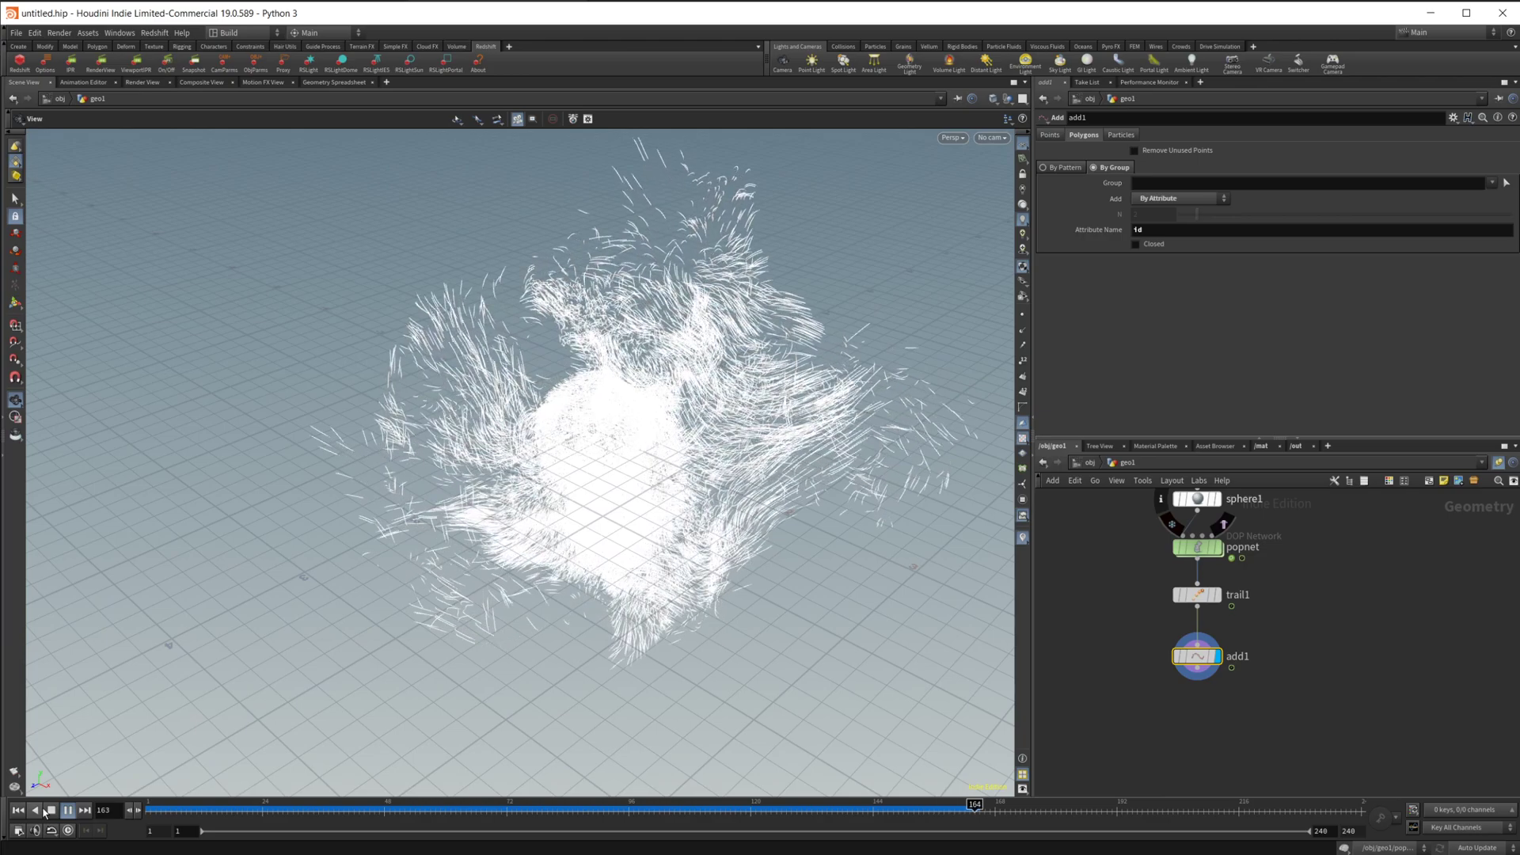
left_click(49, 810)
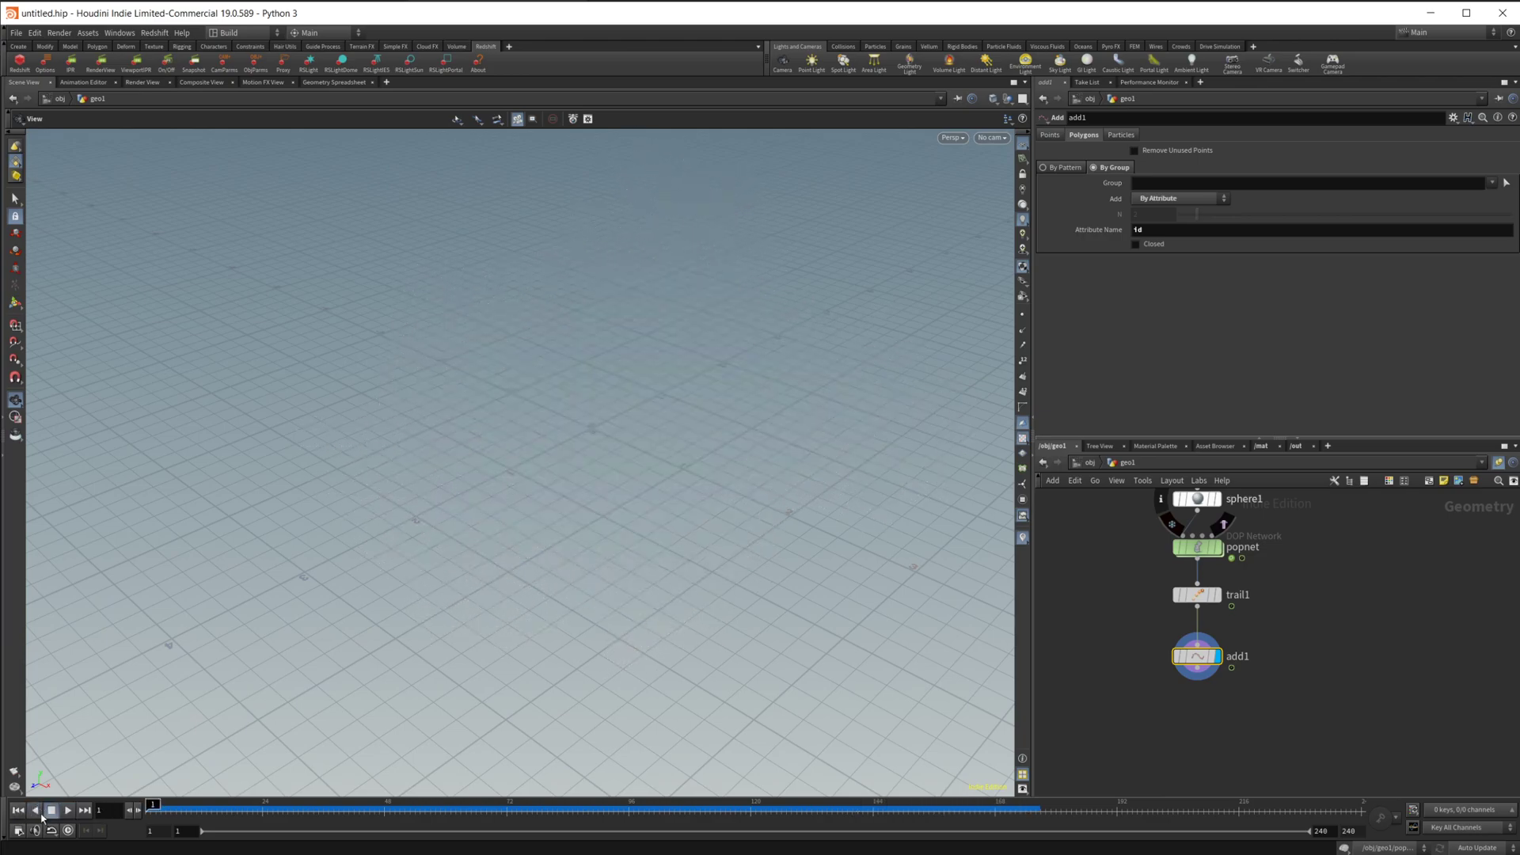
middle_click_drag(1298, 603, 1298, 638)
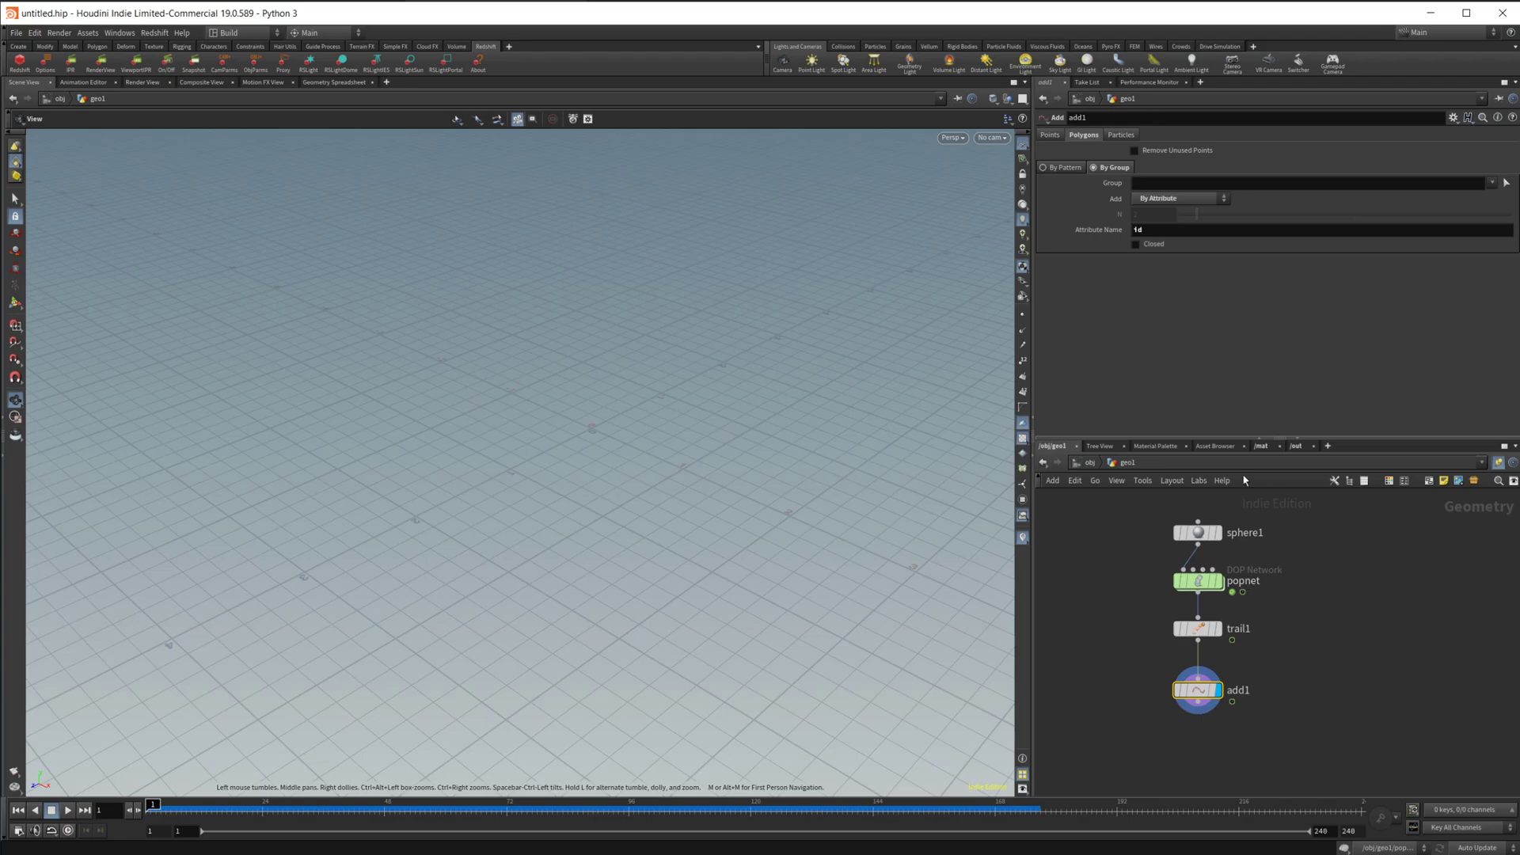
middle_click_drag(1266, 637, 1151, 501)
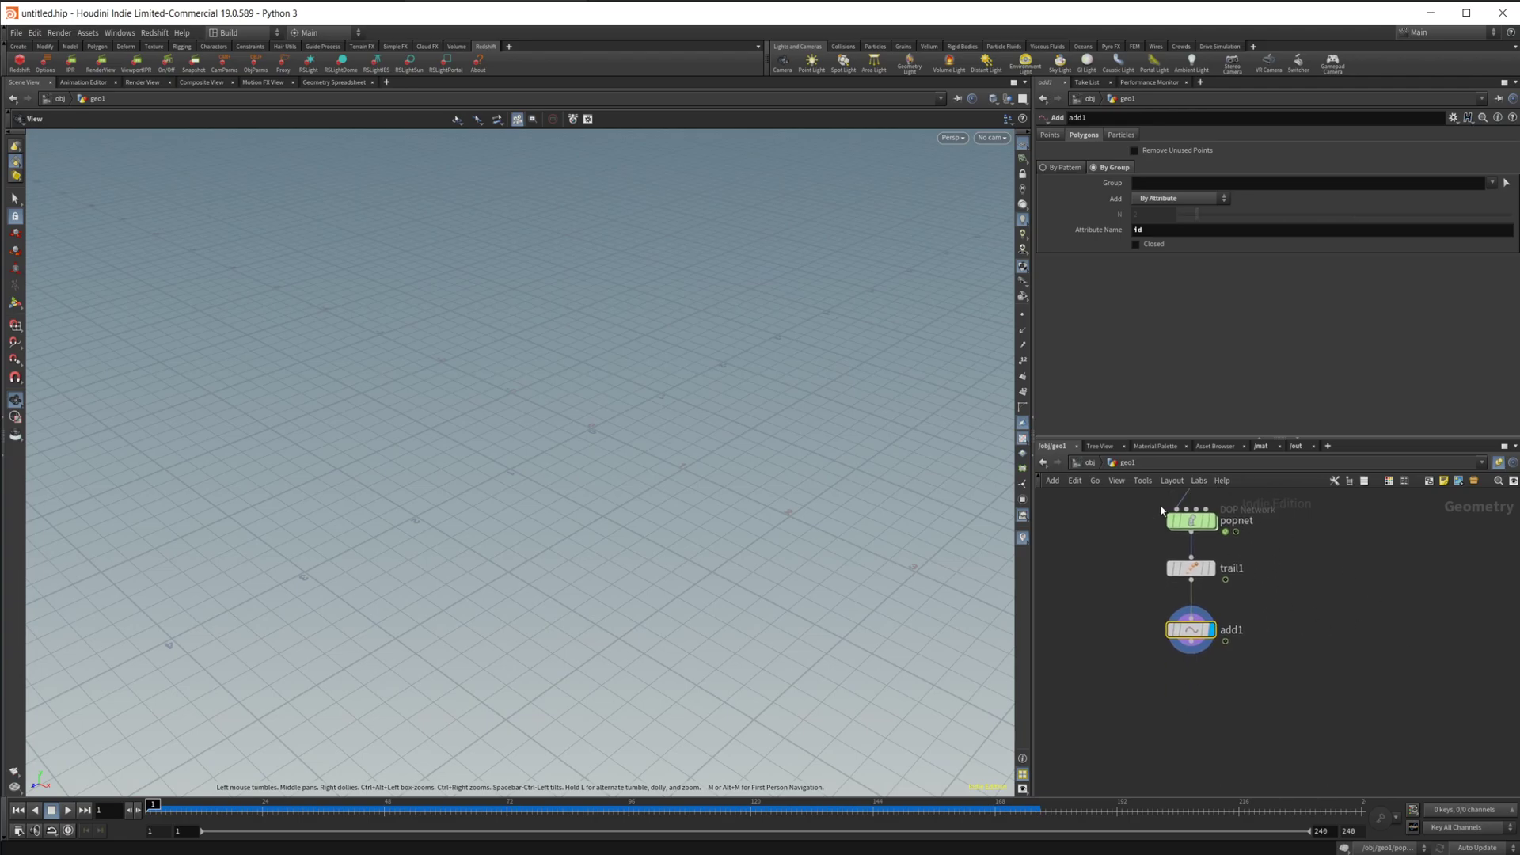
left_click(1092, 463)
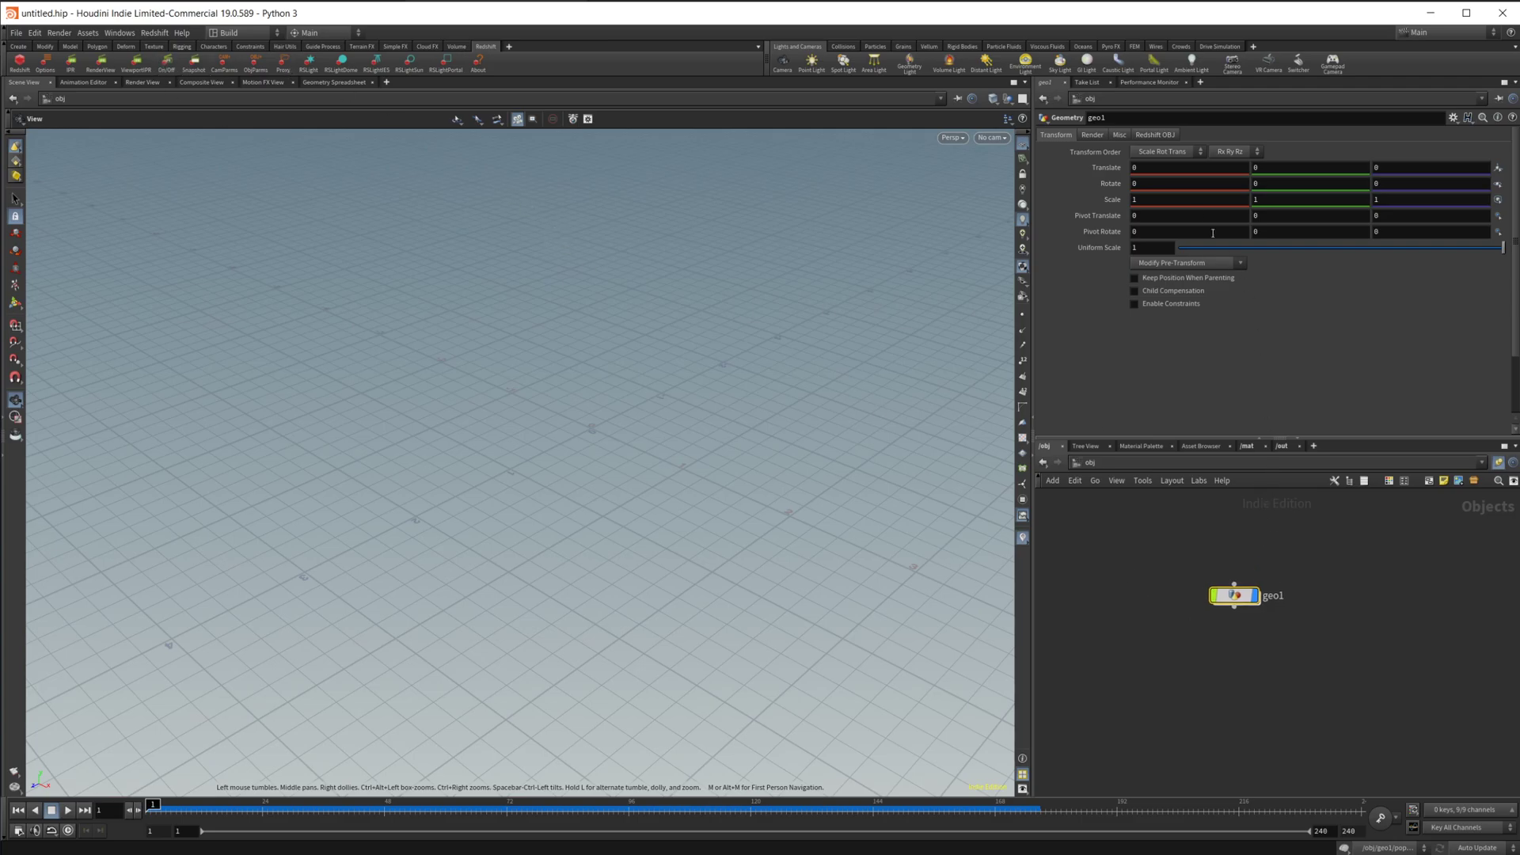
Enable Redshift strand rendering on geo1 with Cylinder strands and global scale multiplier 0.2.
left_click(1153, 136)
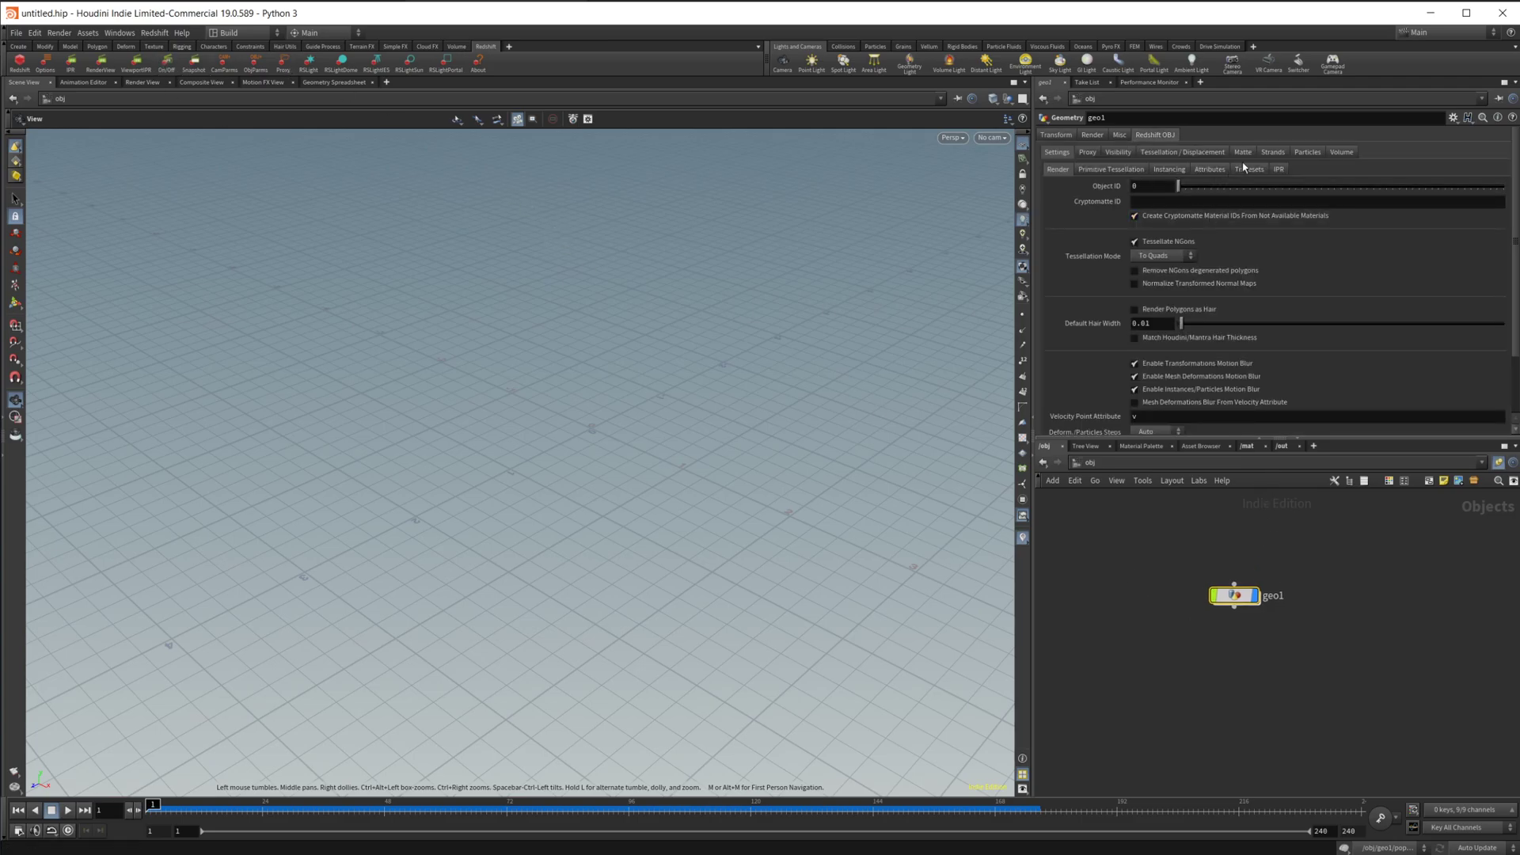
left_click(1274, 153)
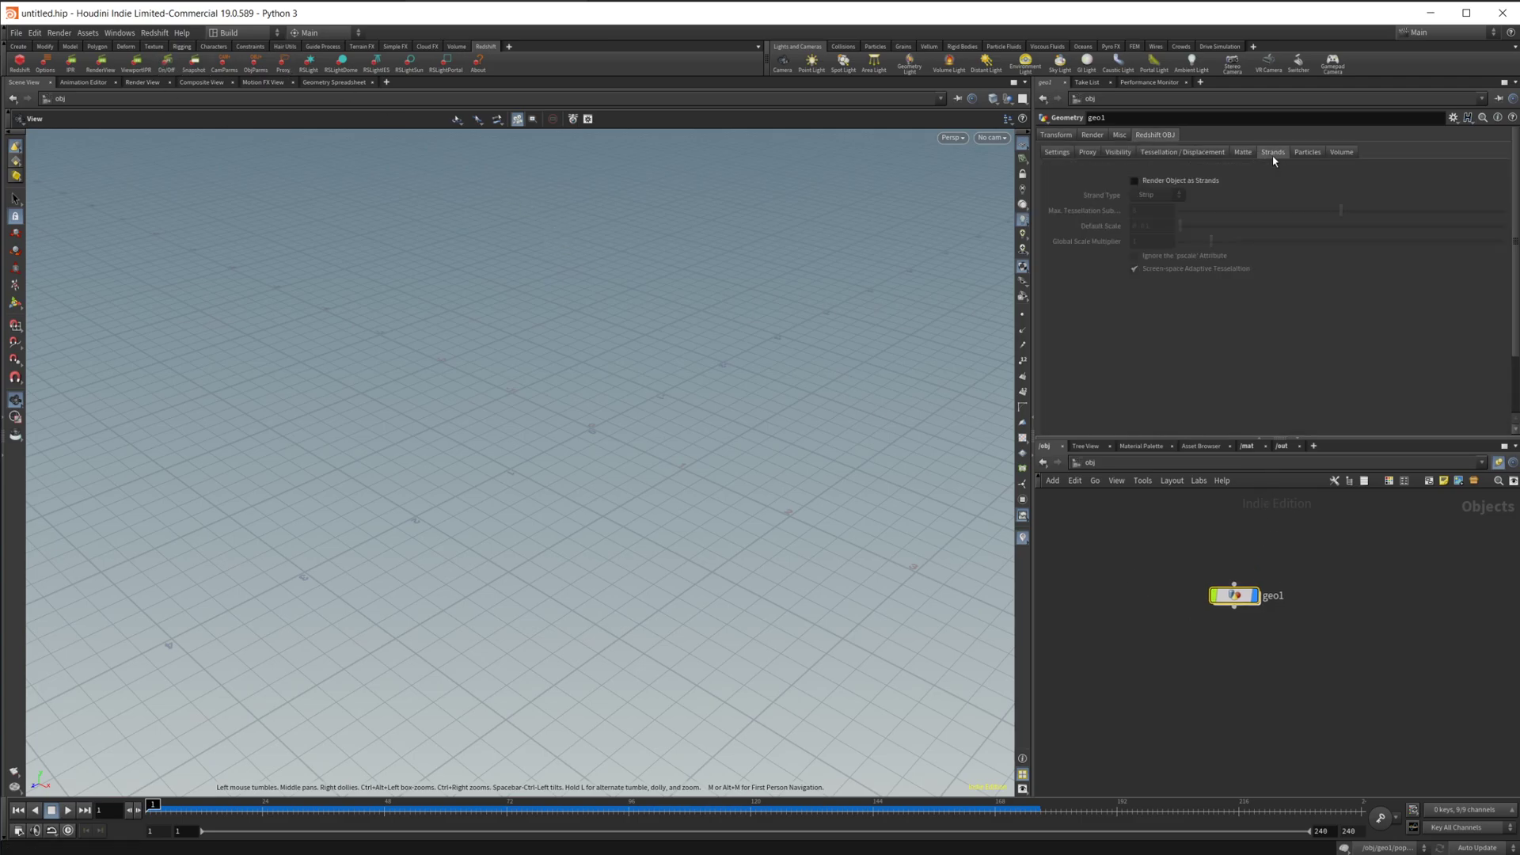
left_click(1172, 181)
left_click(1152, 195)
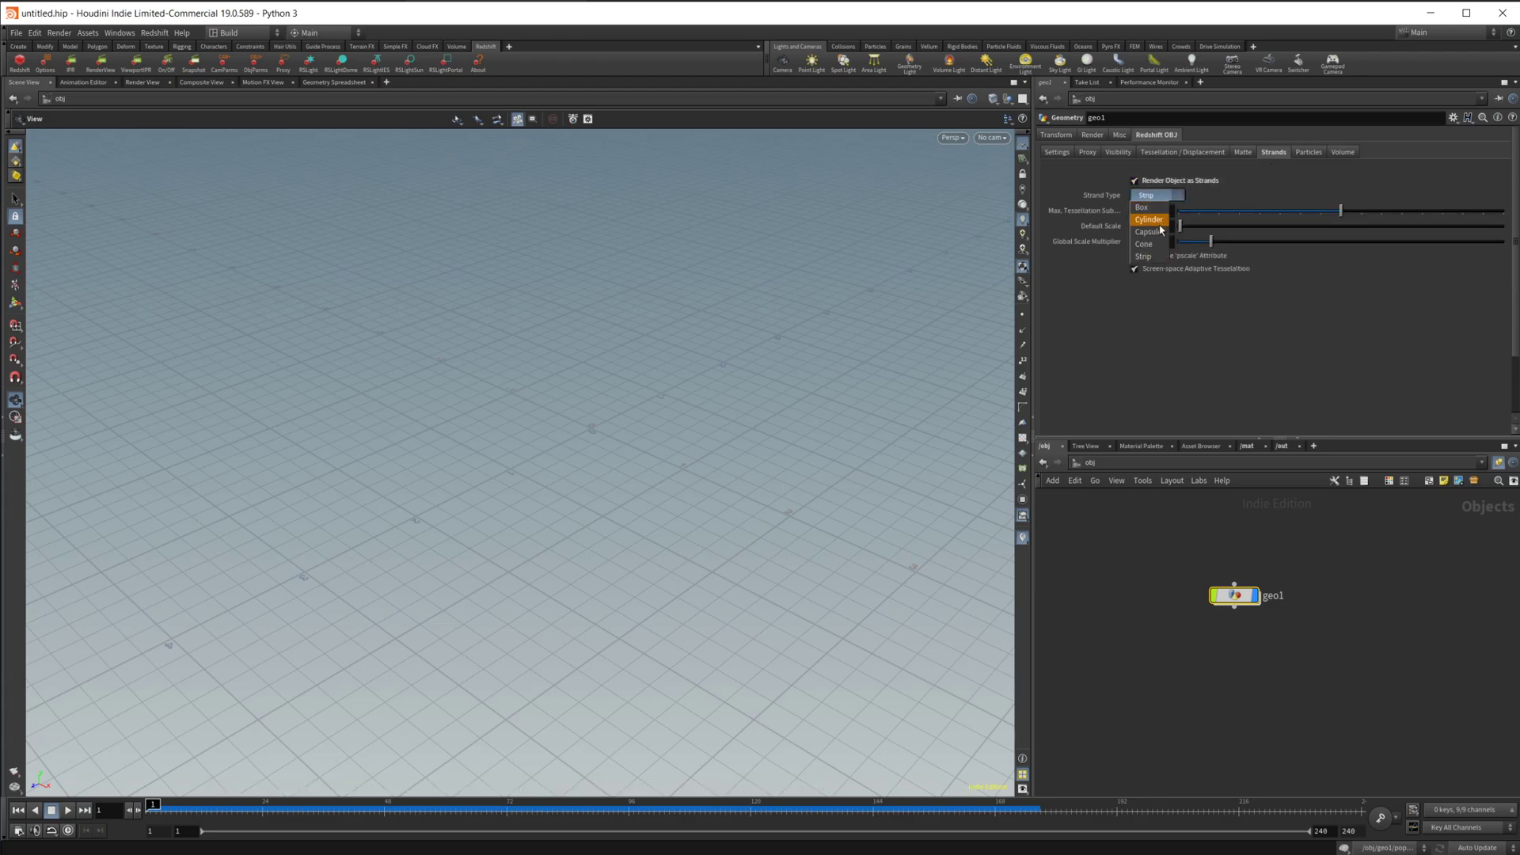
left_click(1152, 221)
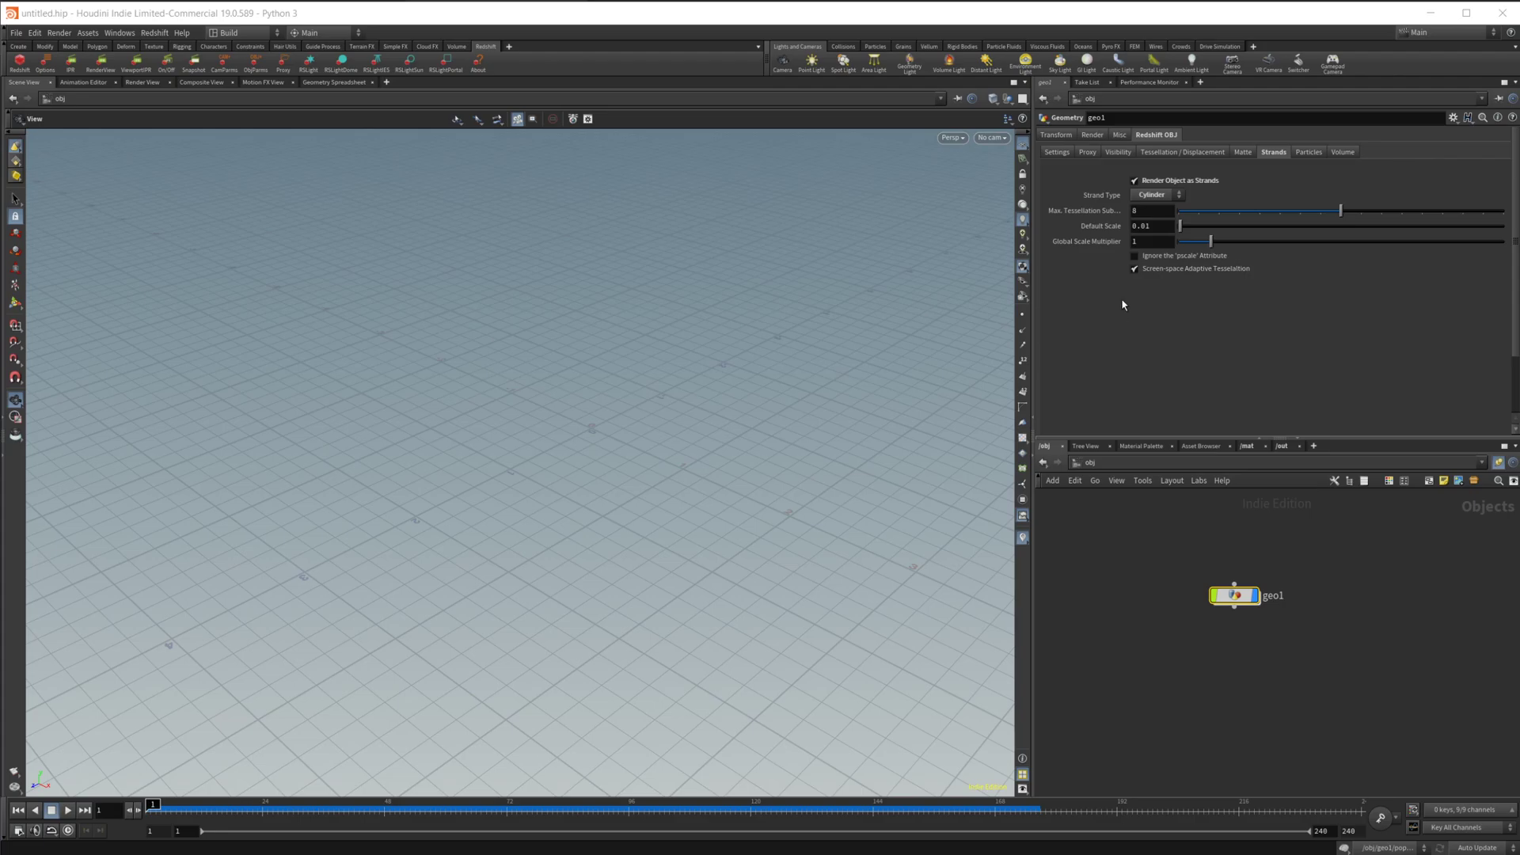
left_click(1149, 241)
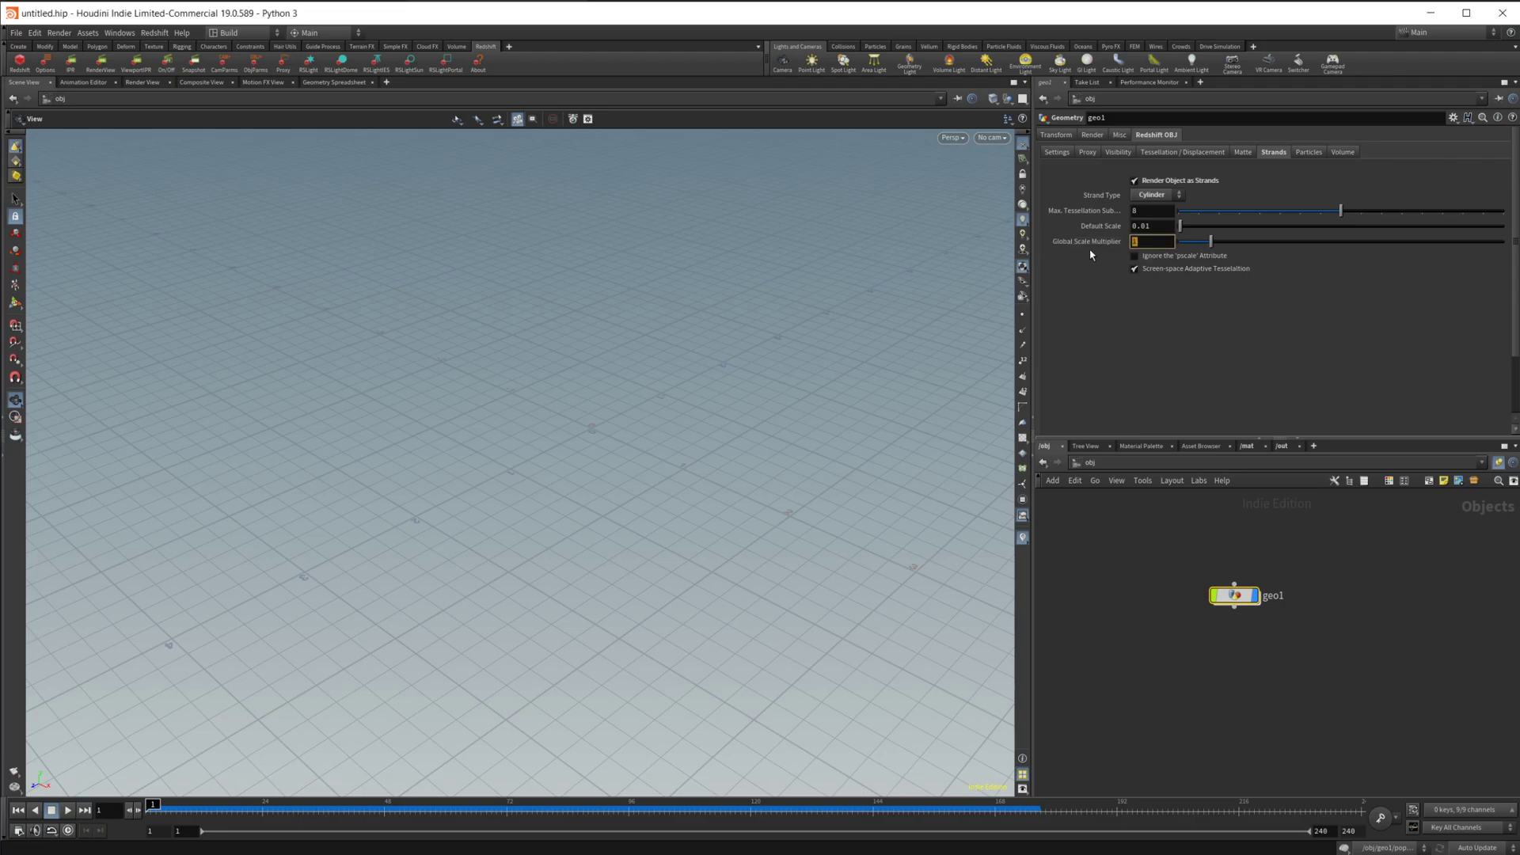
key("Return")
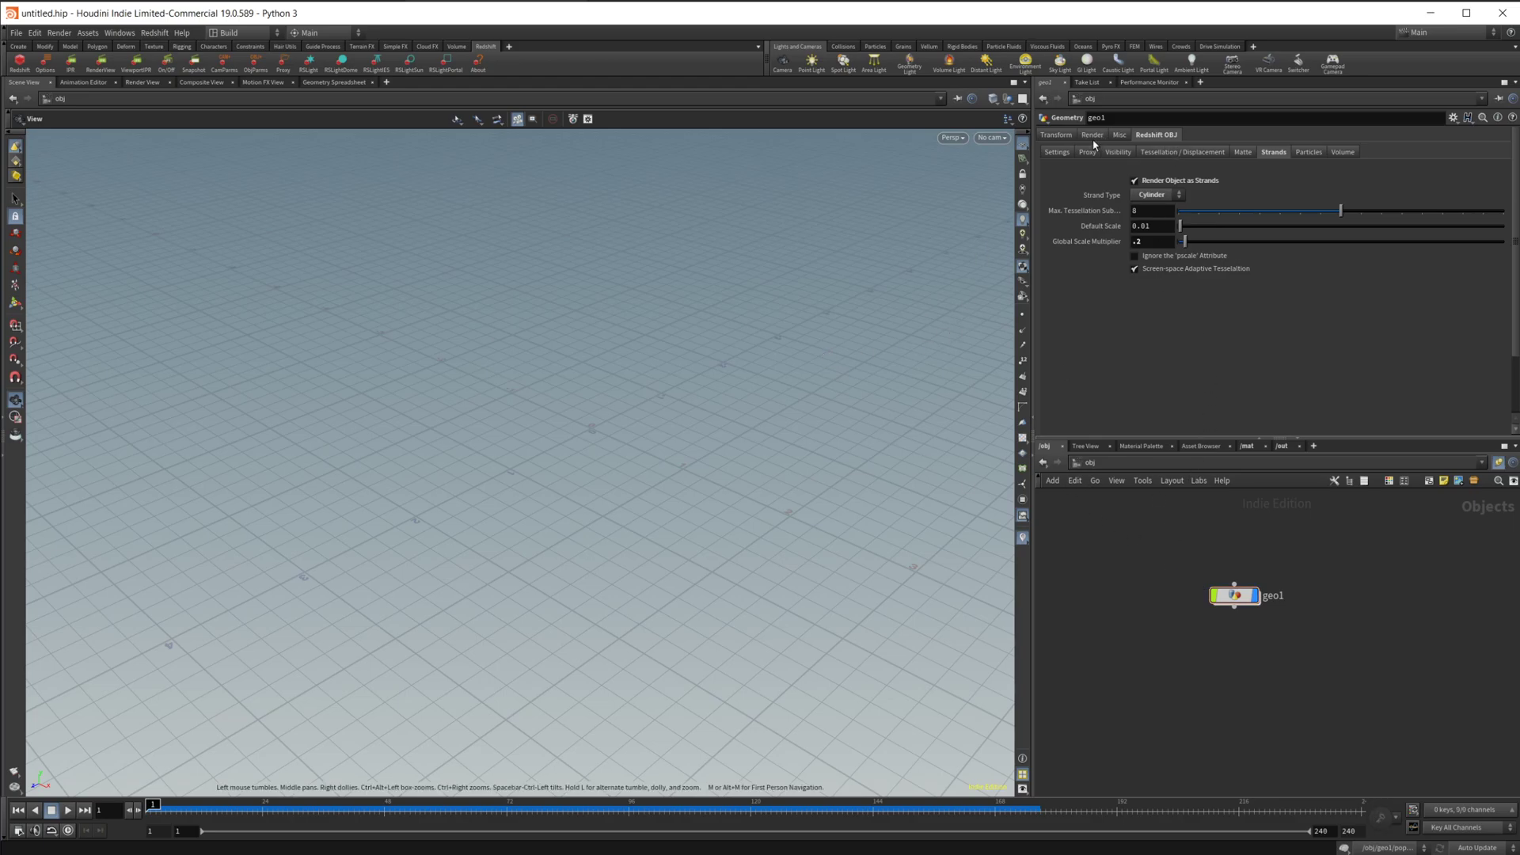
Inside geo1, add a Clean node below add1.
double_click(1233, 595)
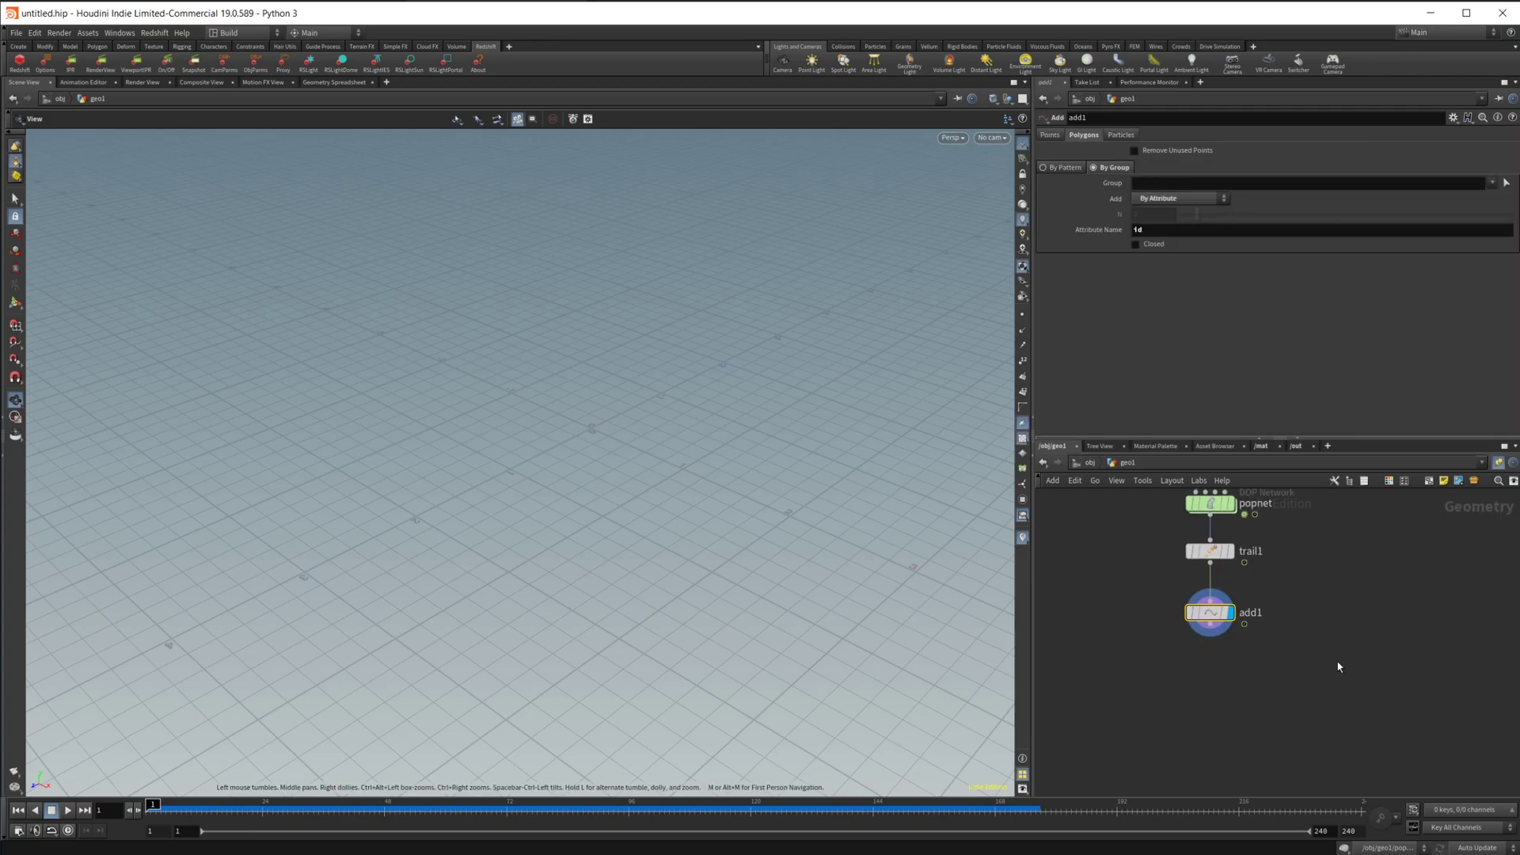
key("Tab")
type("cl")
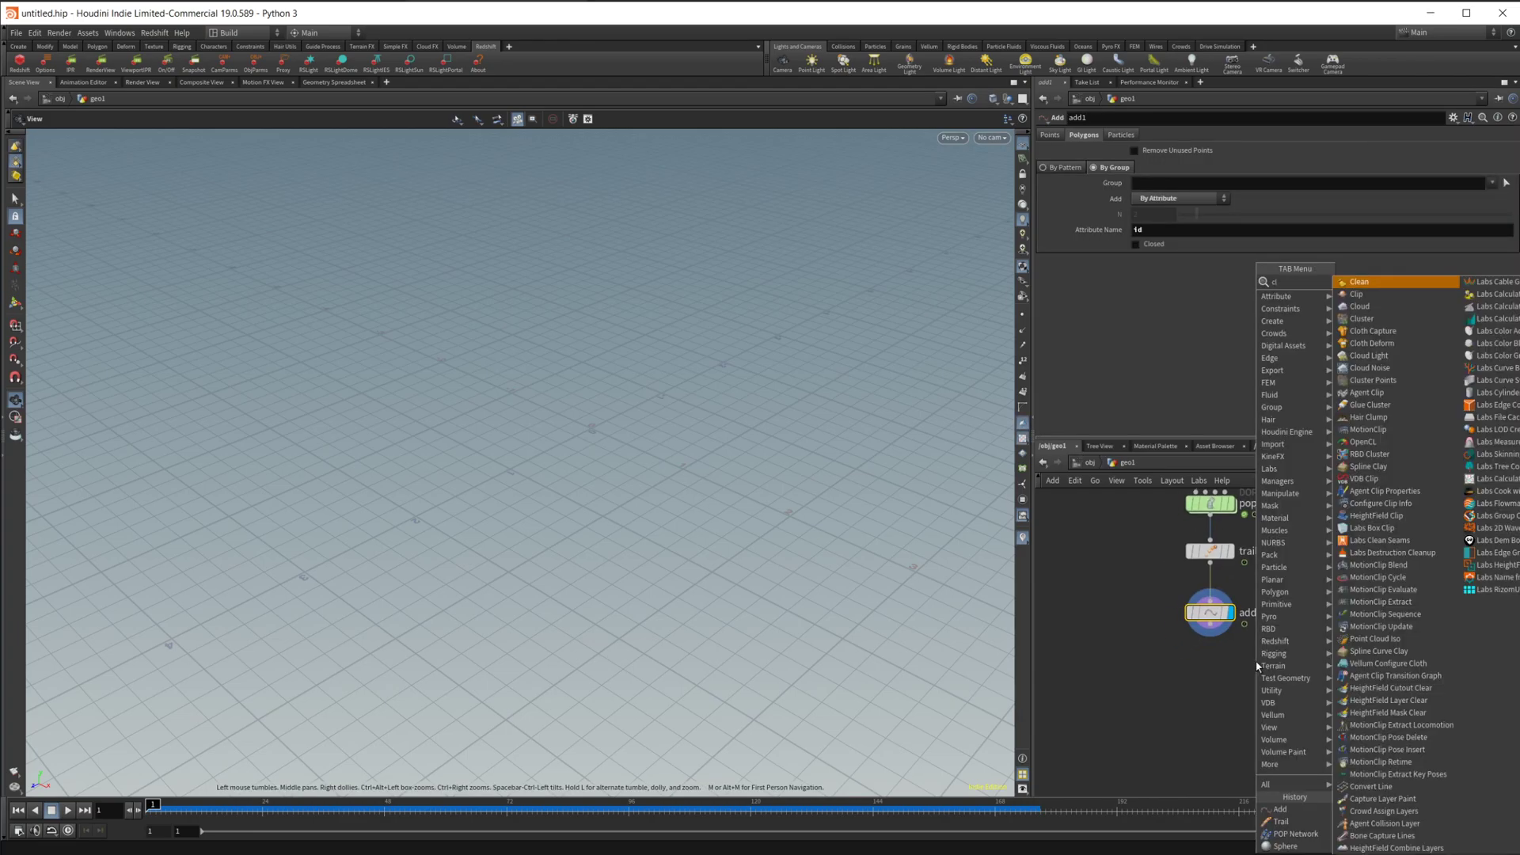
key("Return")
left_click(1211, 659)
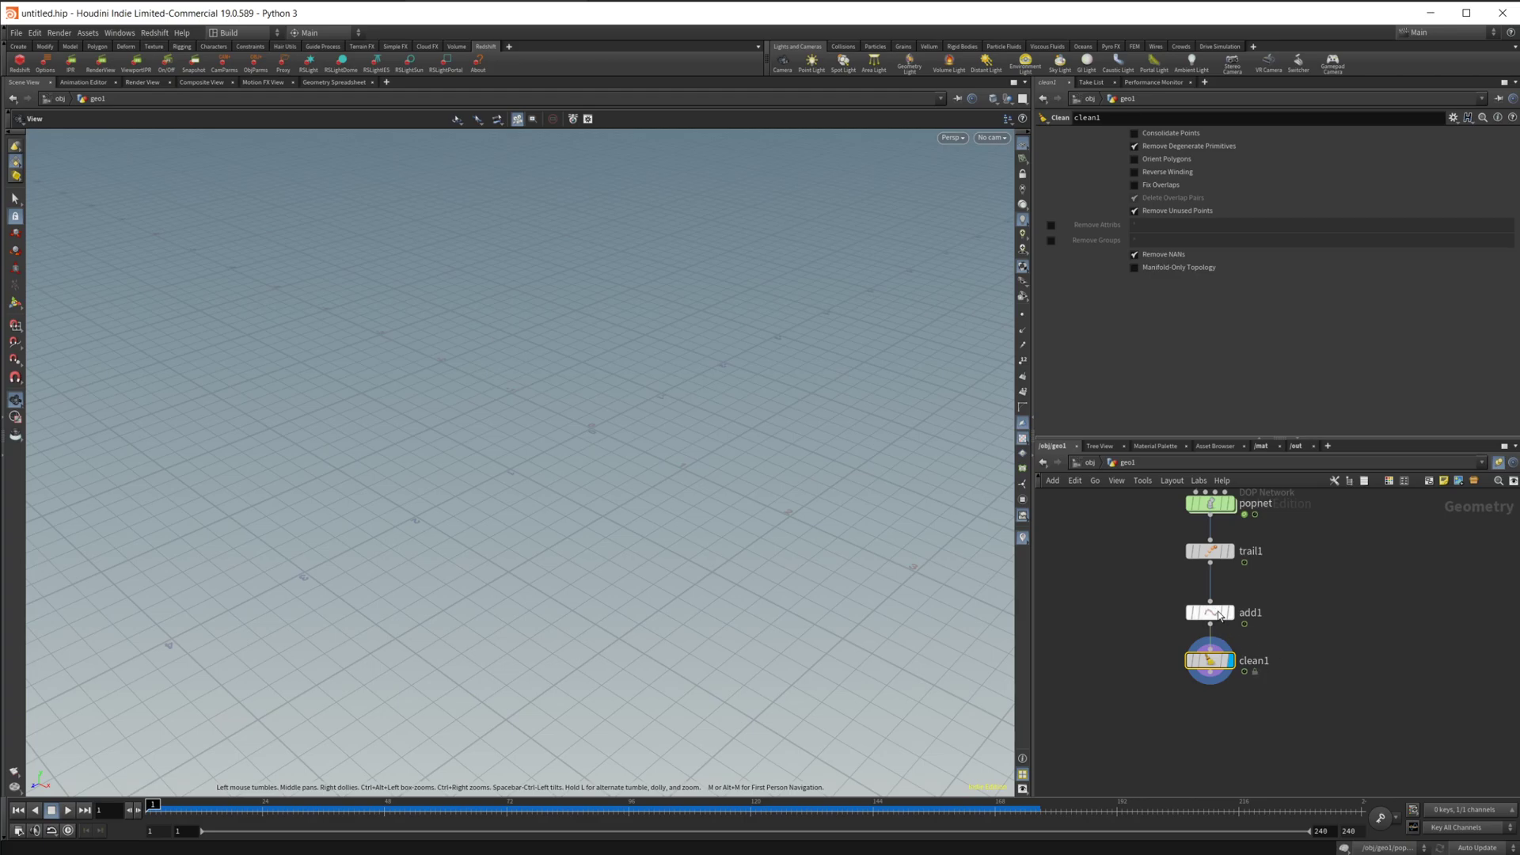
Inspect add1's point attributes in the Geometry Spreadsheet.
left_click(1219, 614)
left_click(334, 82)
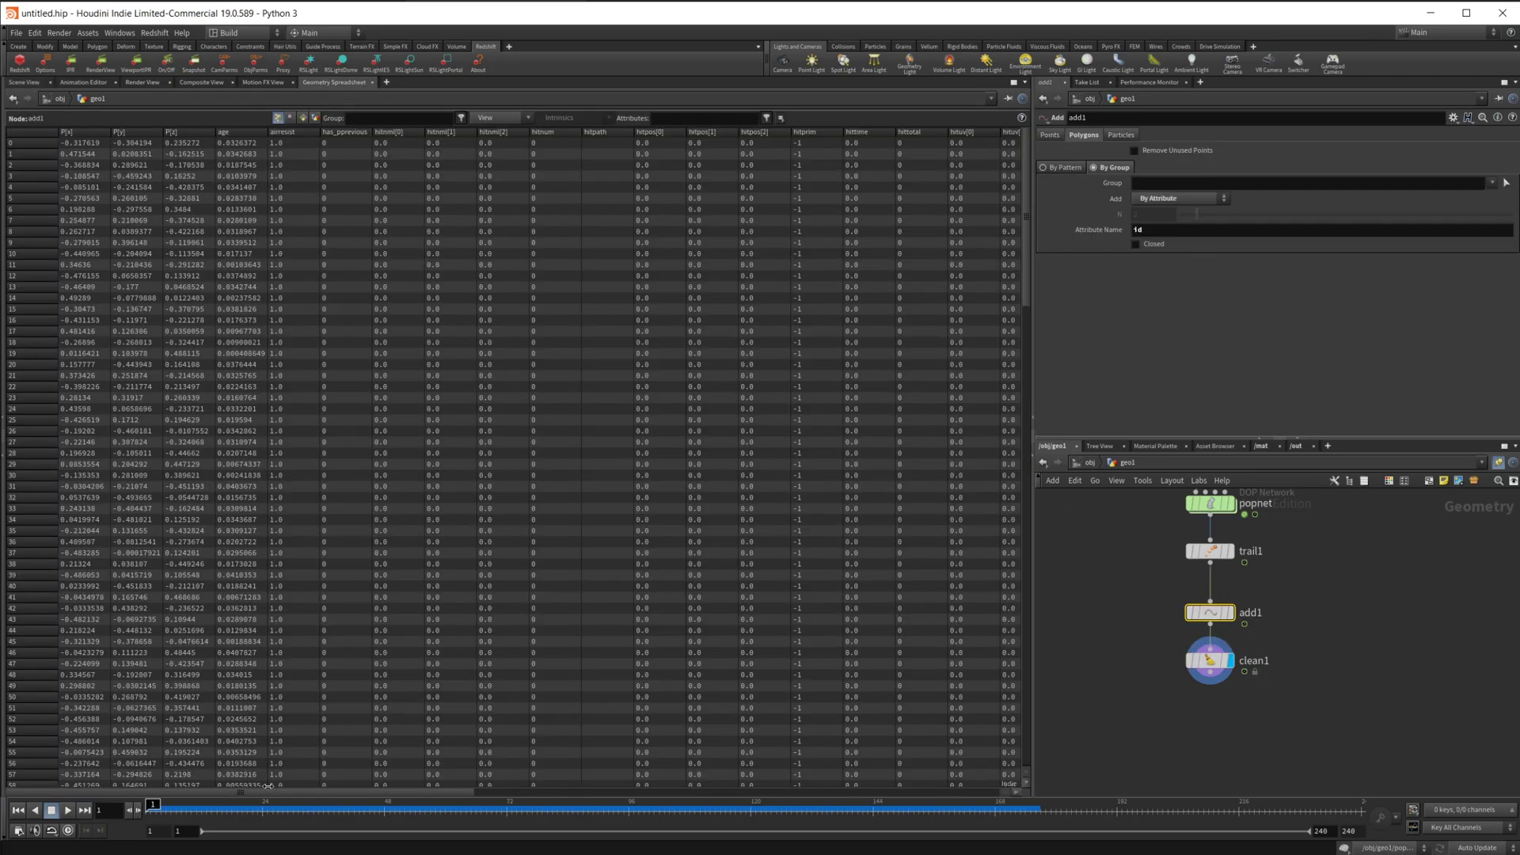
left_click_drag(269, 785, 447, 763)
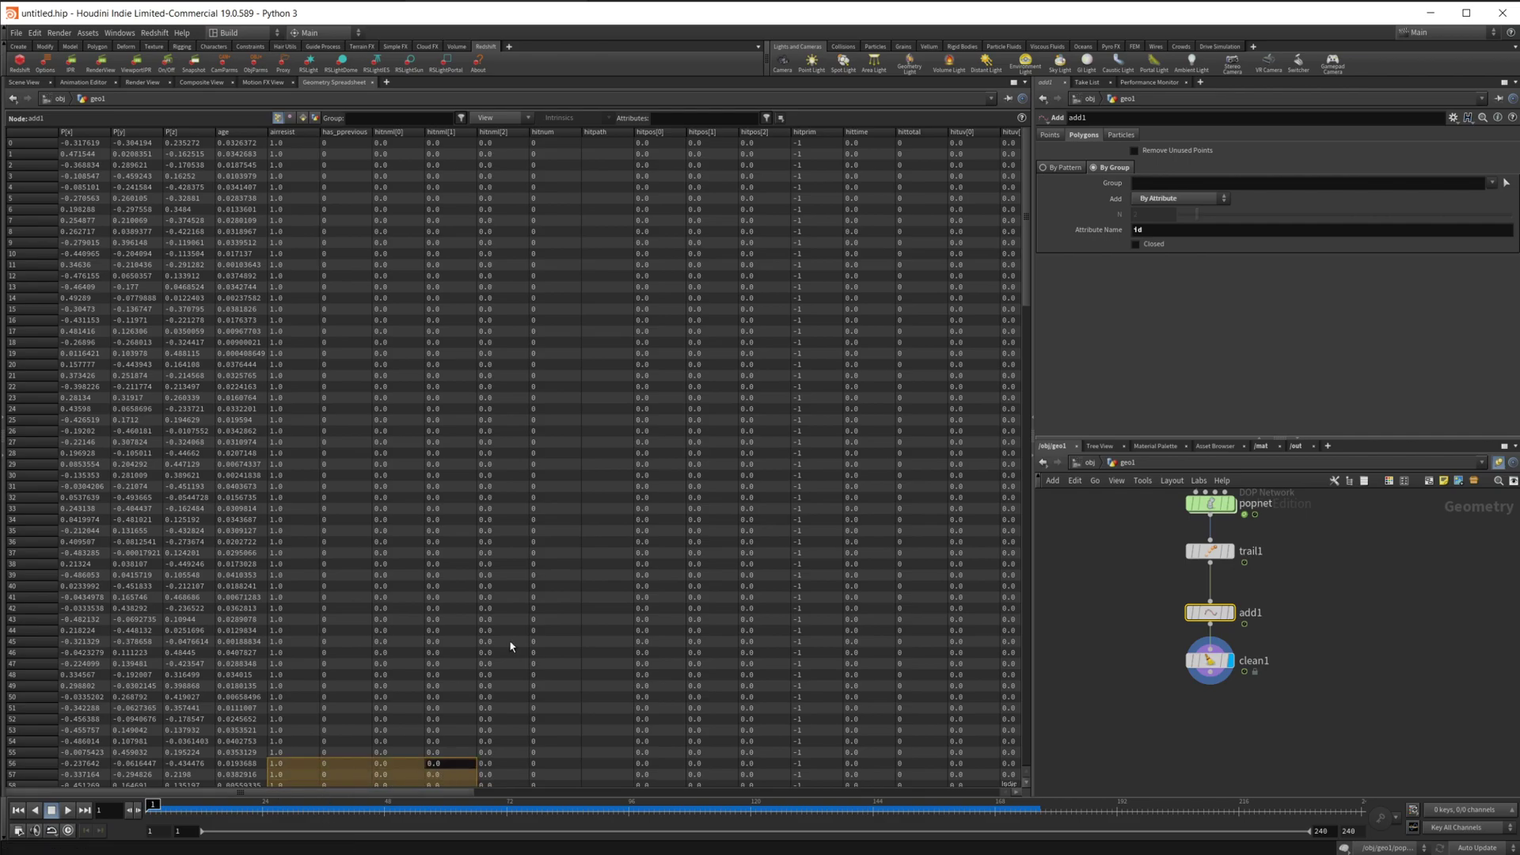
left_click(606, 598)
left_click_drag(373, 792, 333, 779)
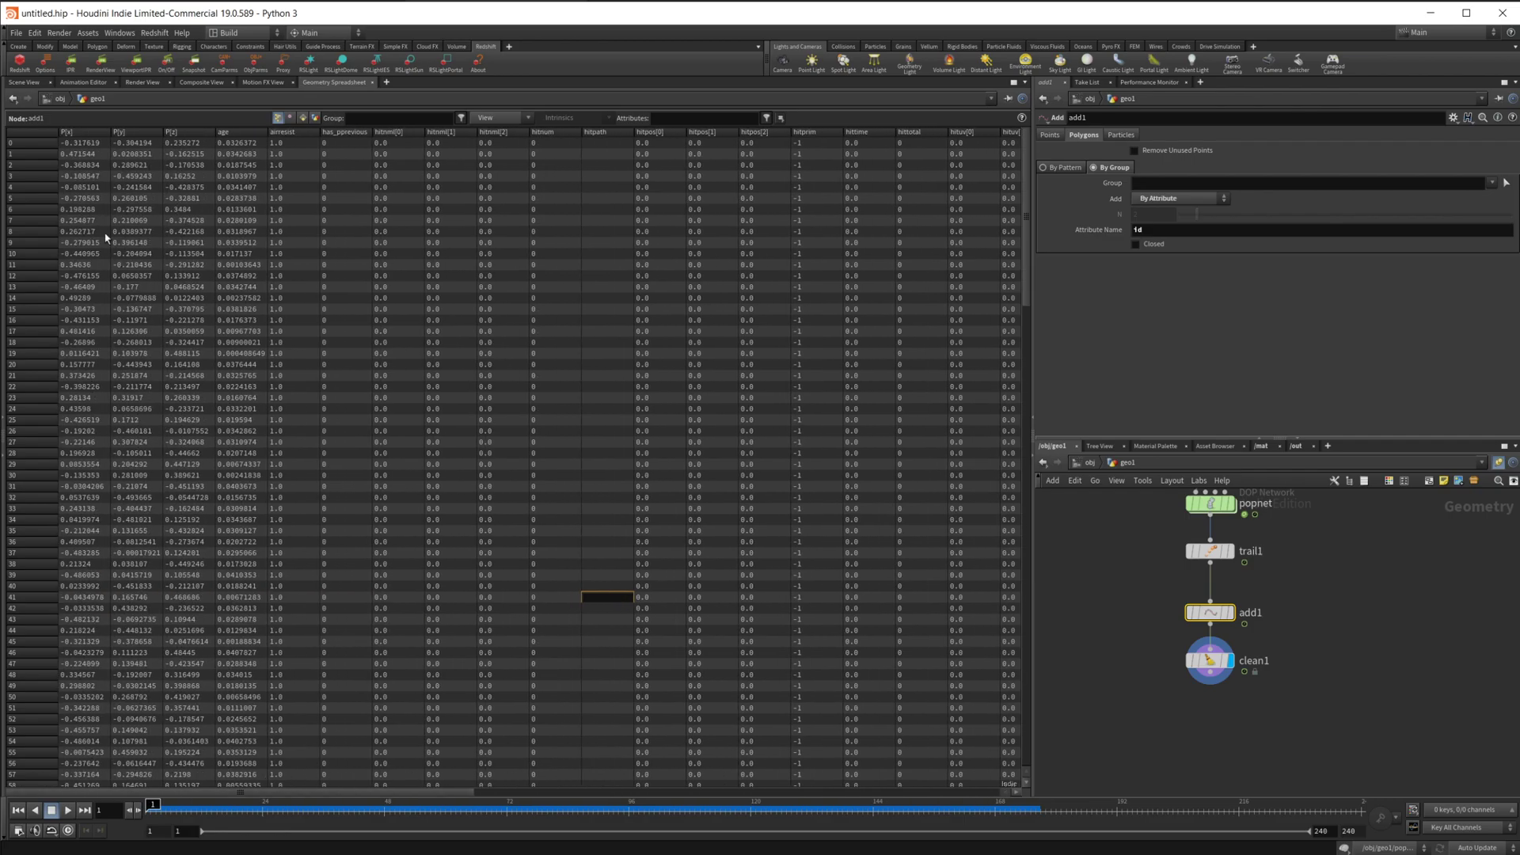
left_click(32, 81)
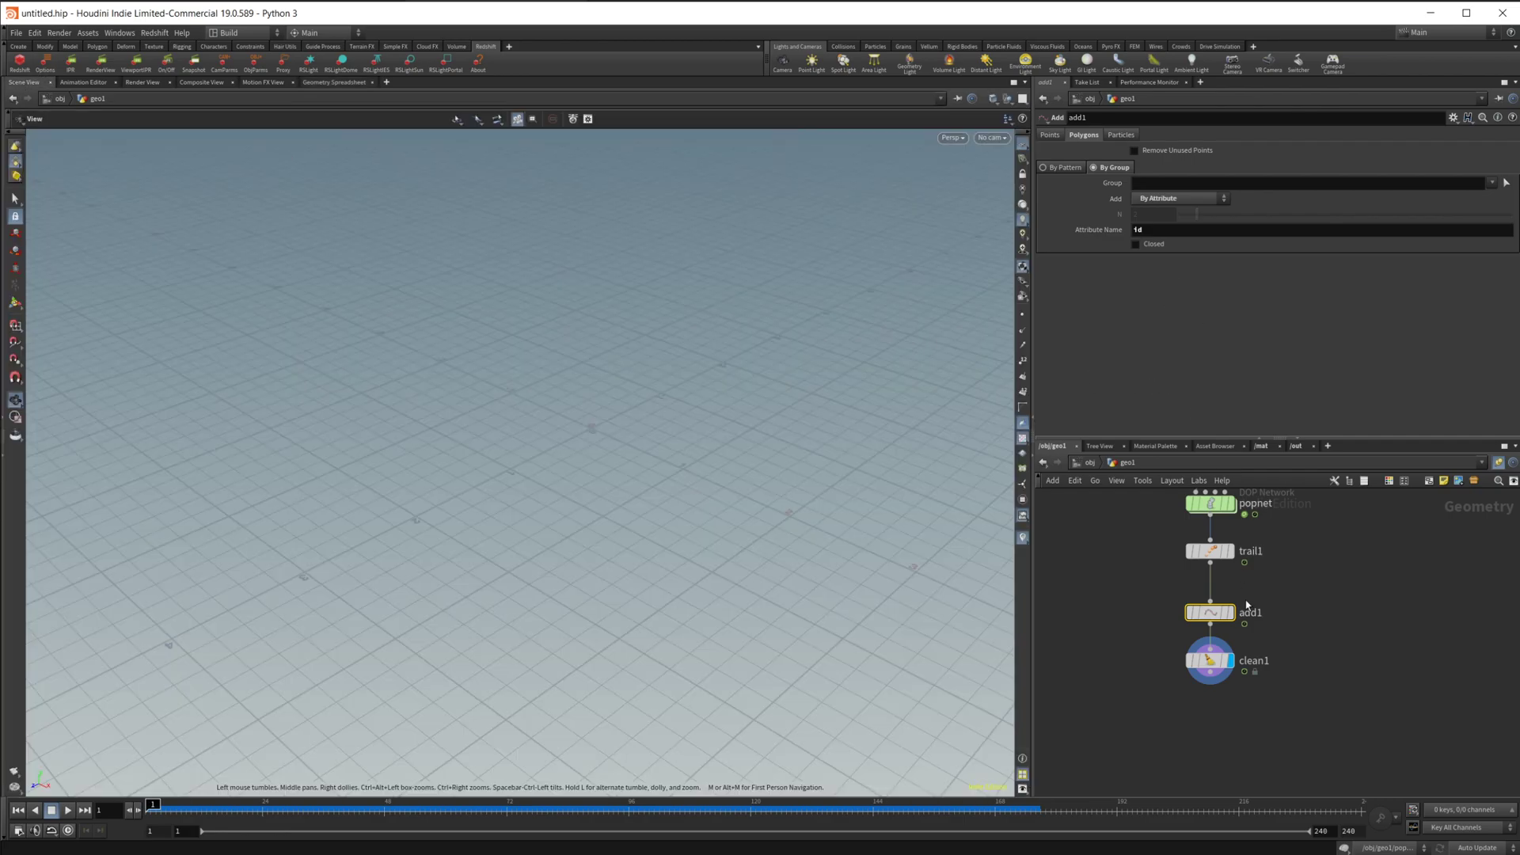
Make clean1 remove all attributes except age ('* ^age') and verify it in the spreadsheet.
left_click(1209, 660)
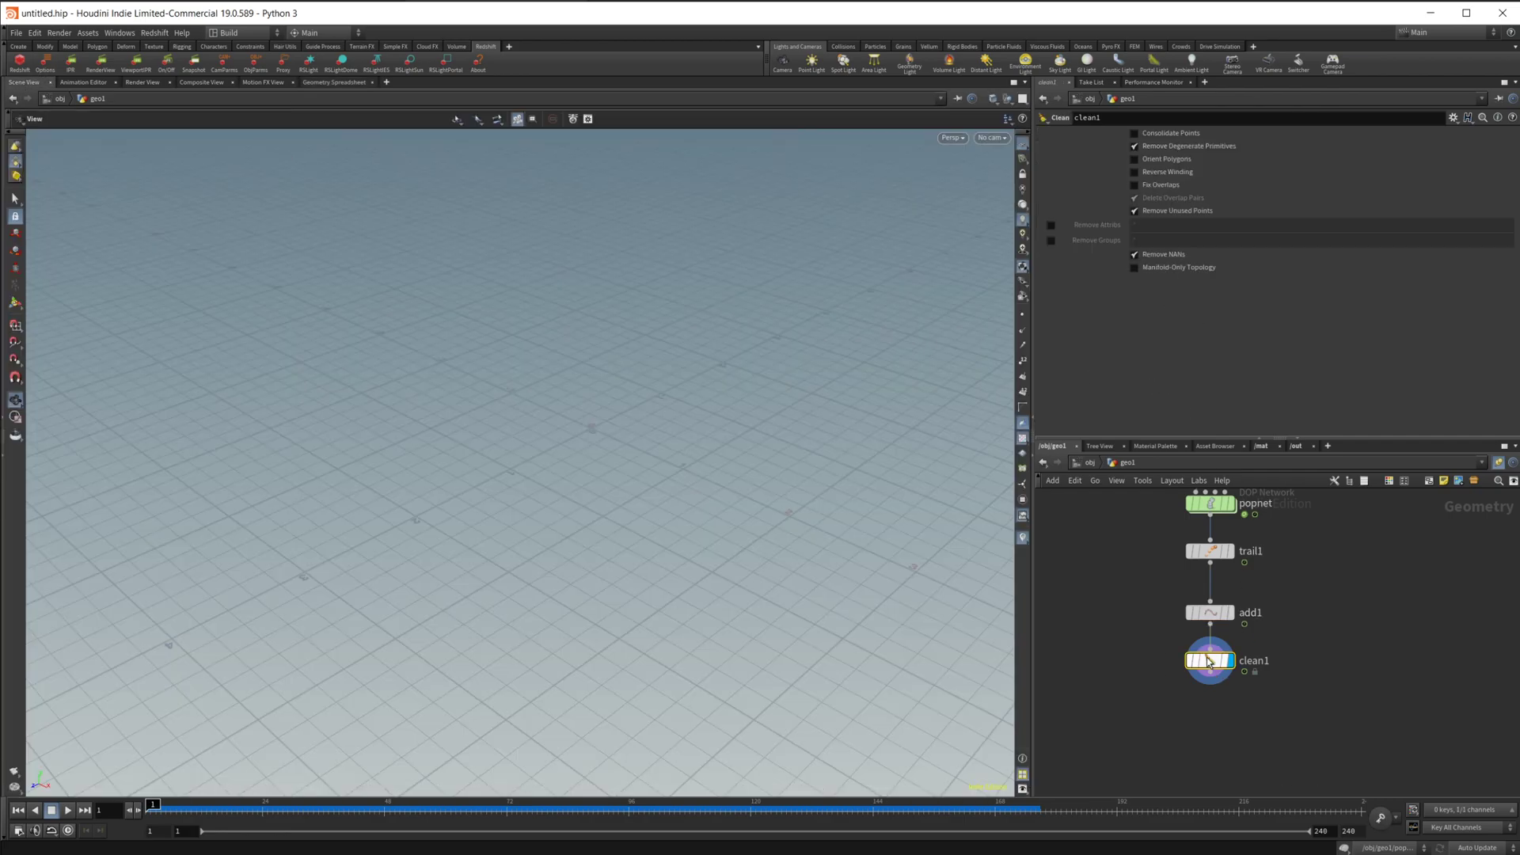
left_click(1050, 226)
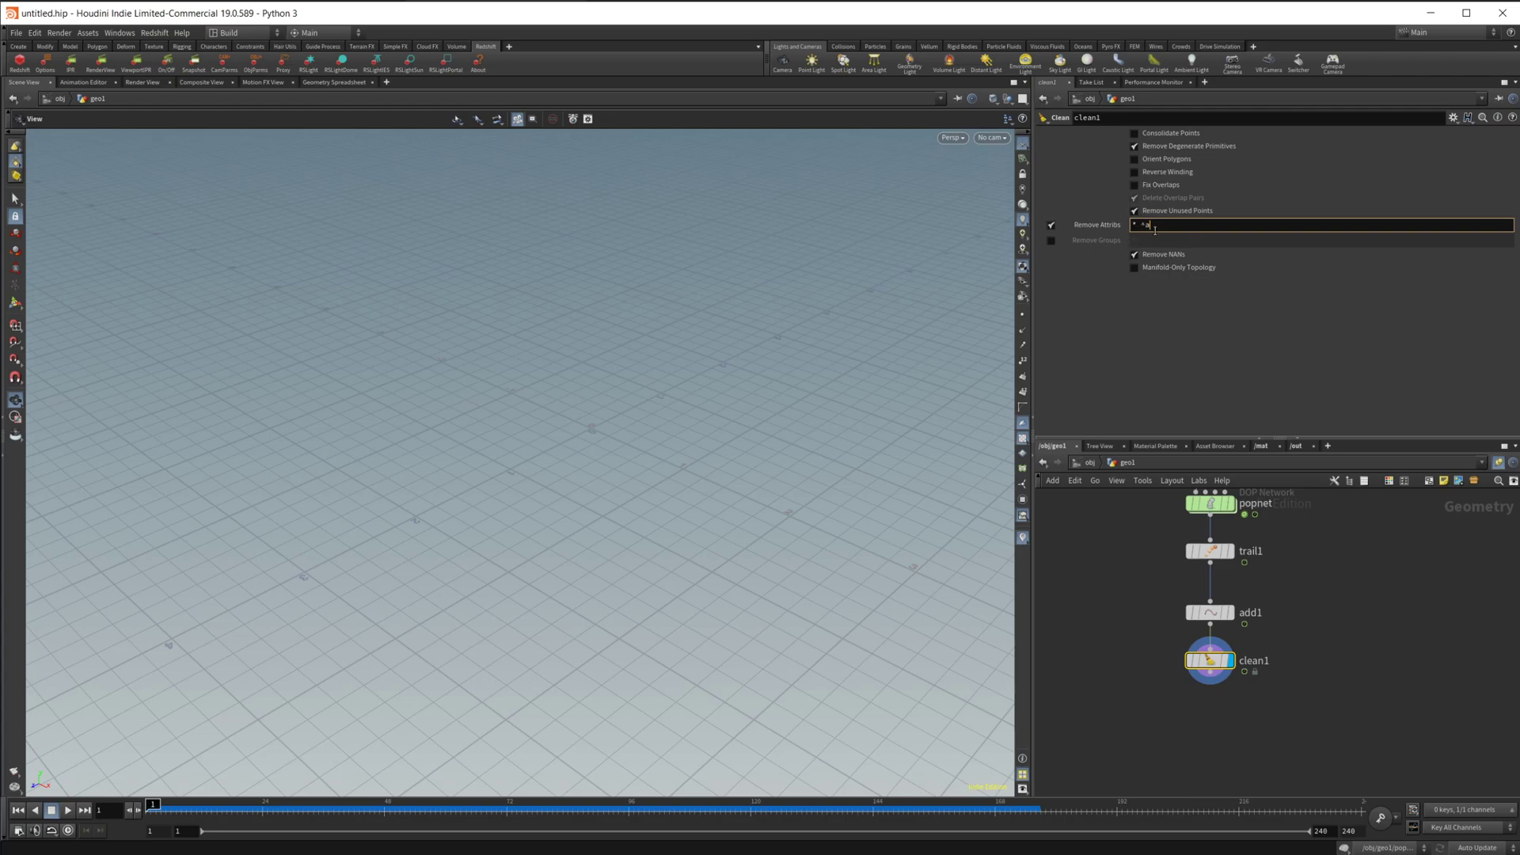
type("ge")
key("Return")
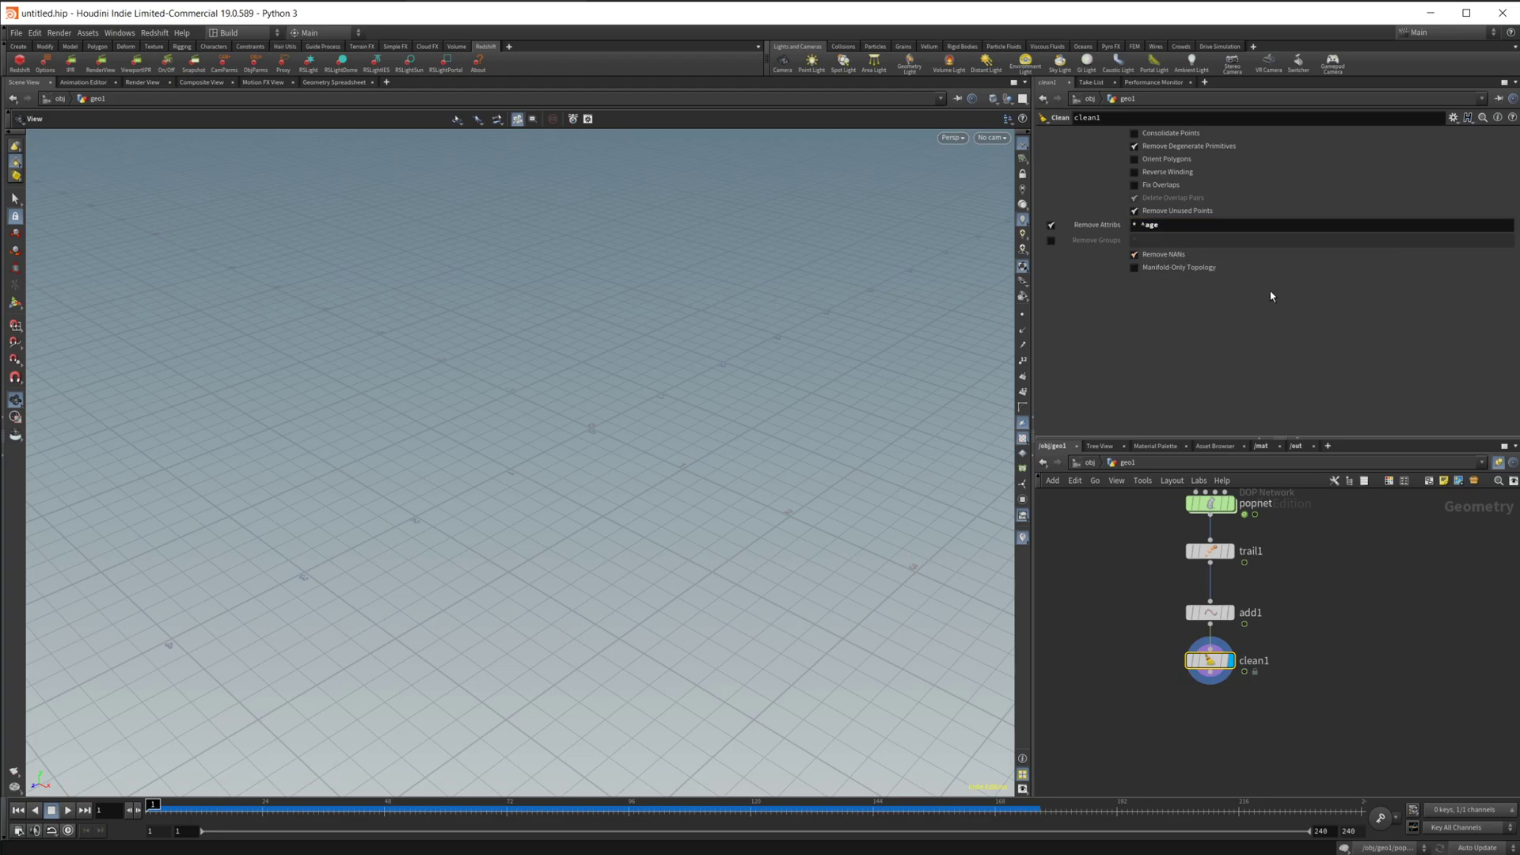
left_click(334, 82)
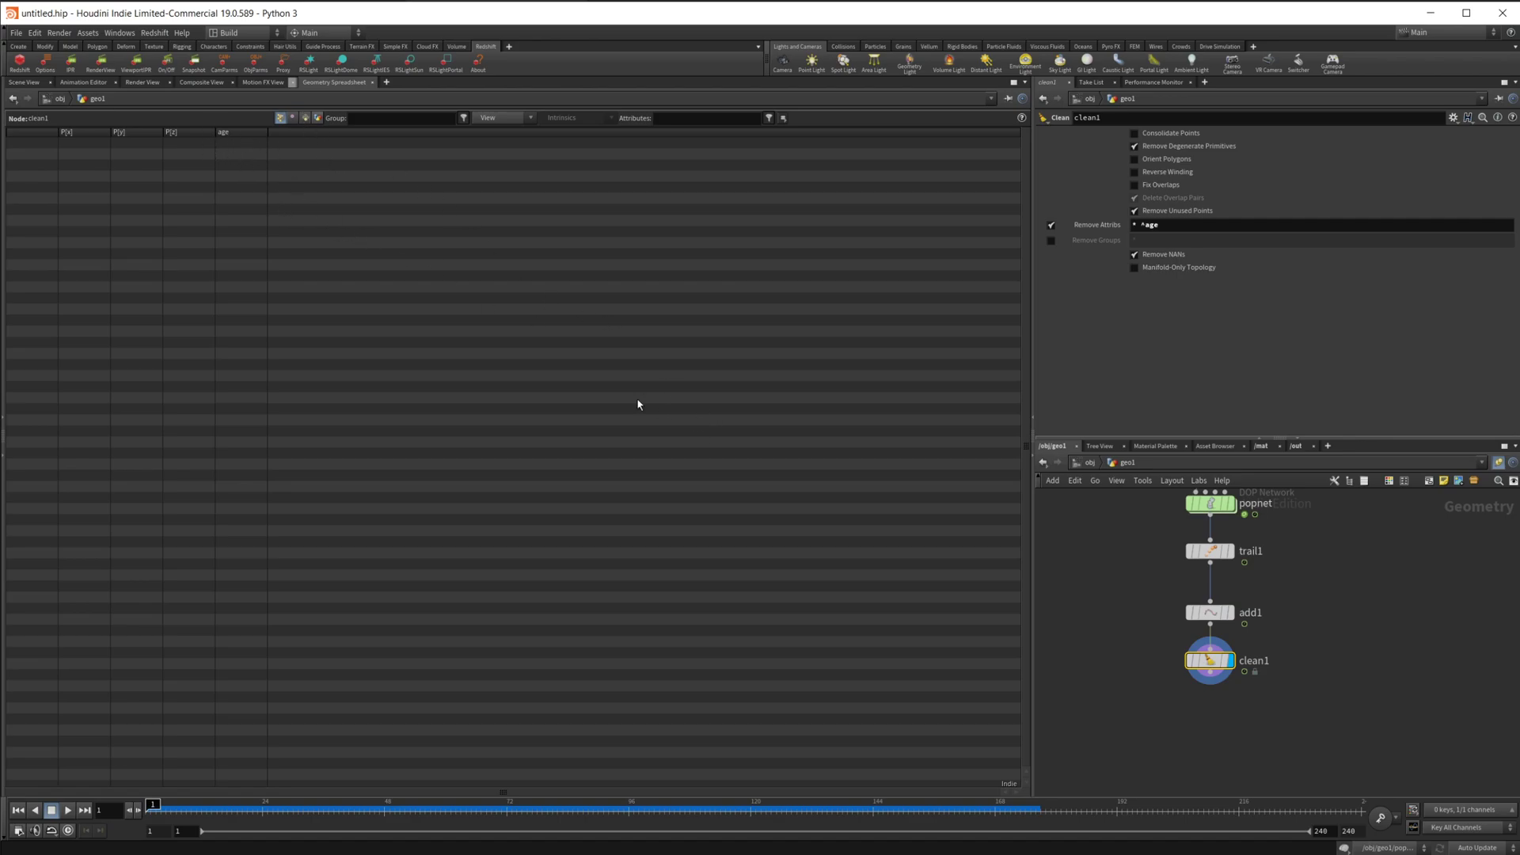
left_click(23, 83)
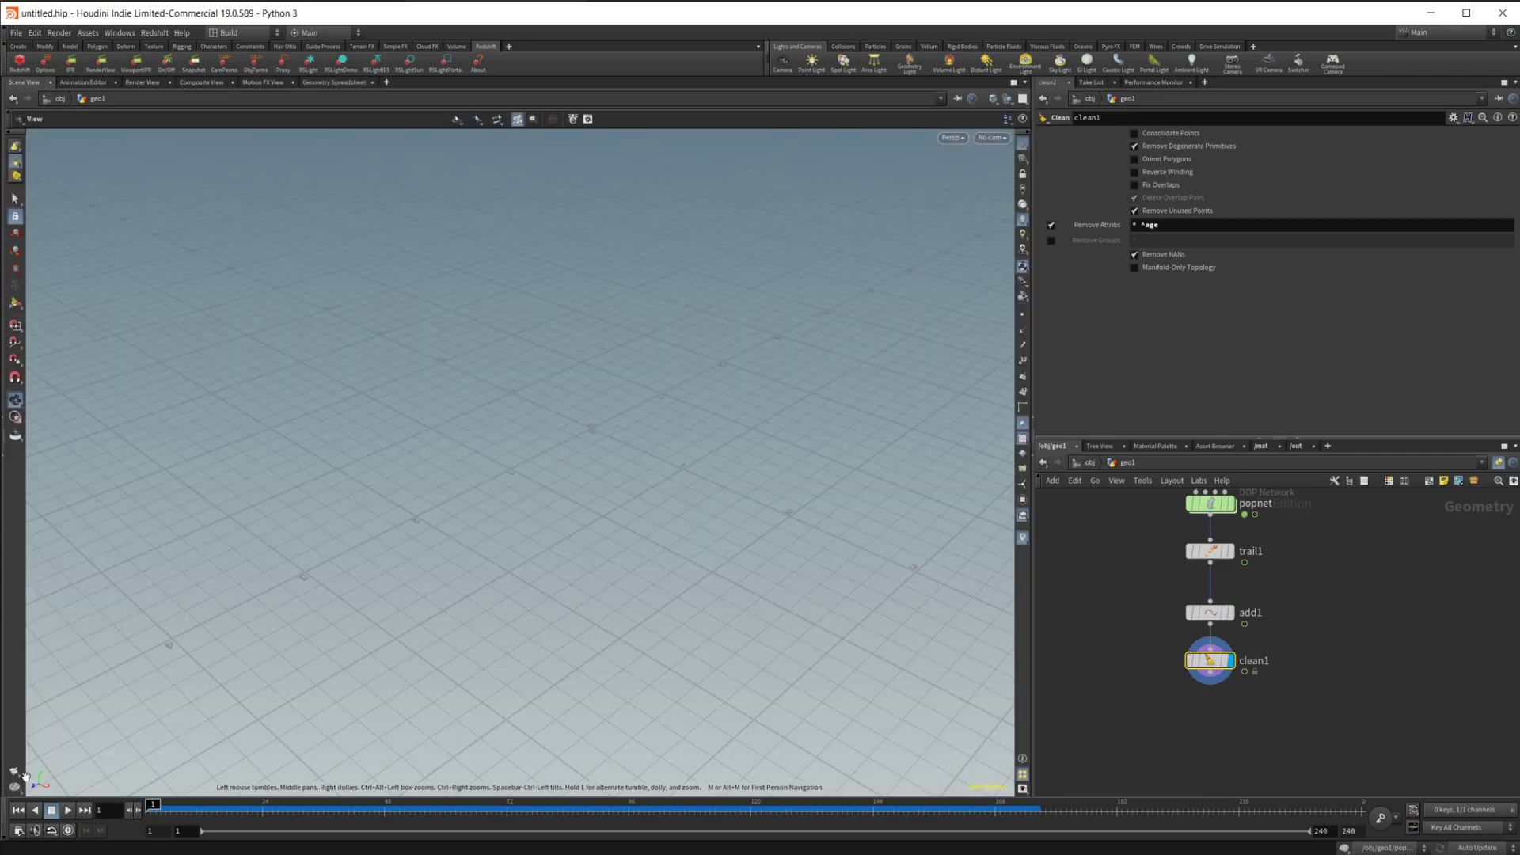
Play the trails to frame 95, then tumble and zoom in on the strand cloud.
left_click(68, 810)
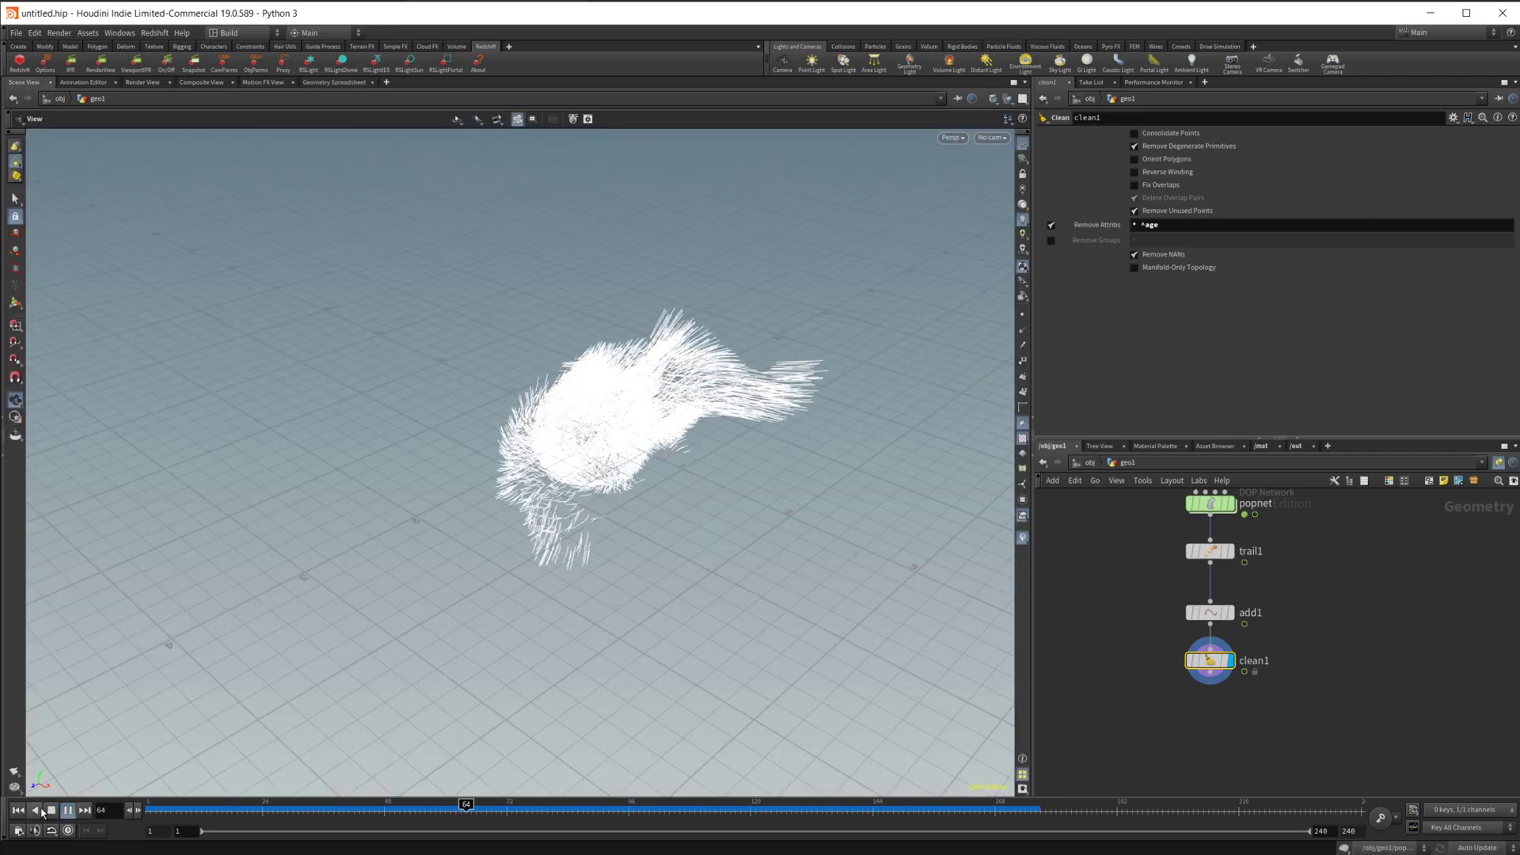
left_click(51, 810)
left_click_drag(645, 483, 754, 513)
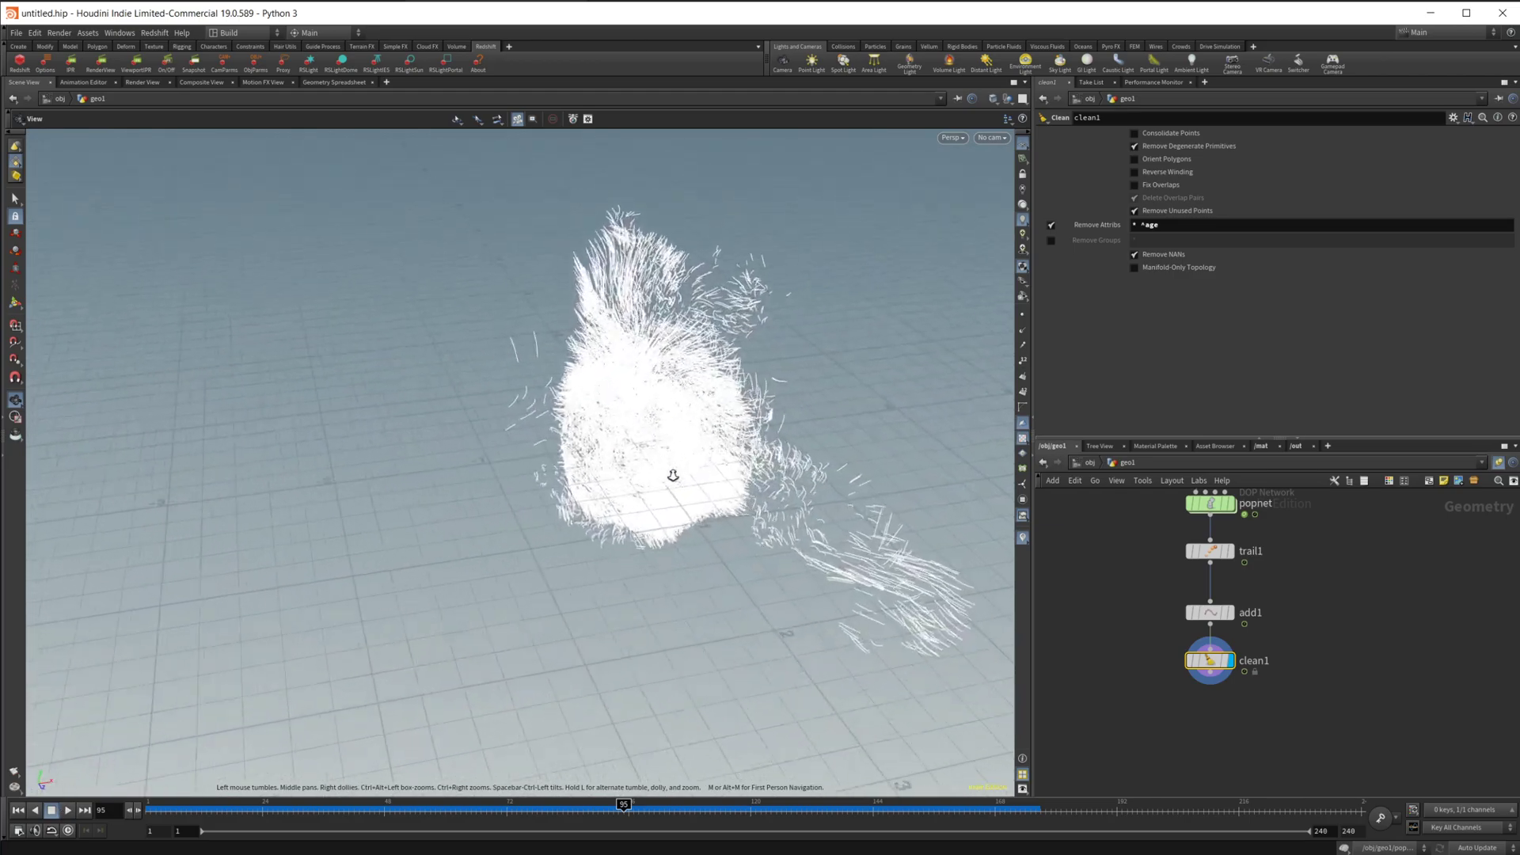
scroll(517, 475, "up", 5)
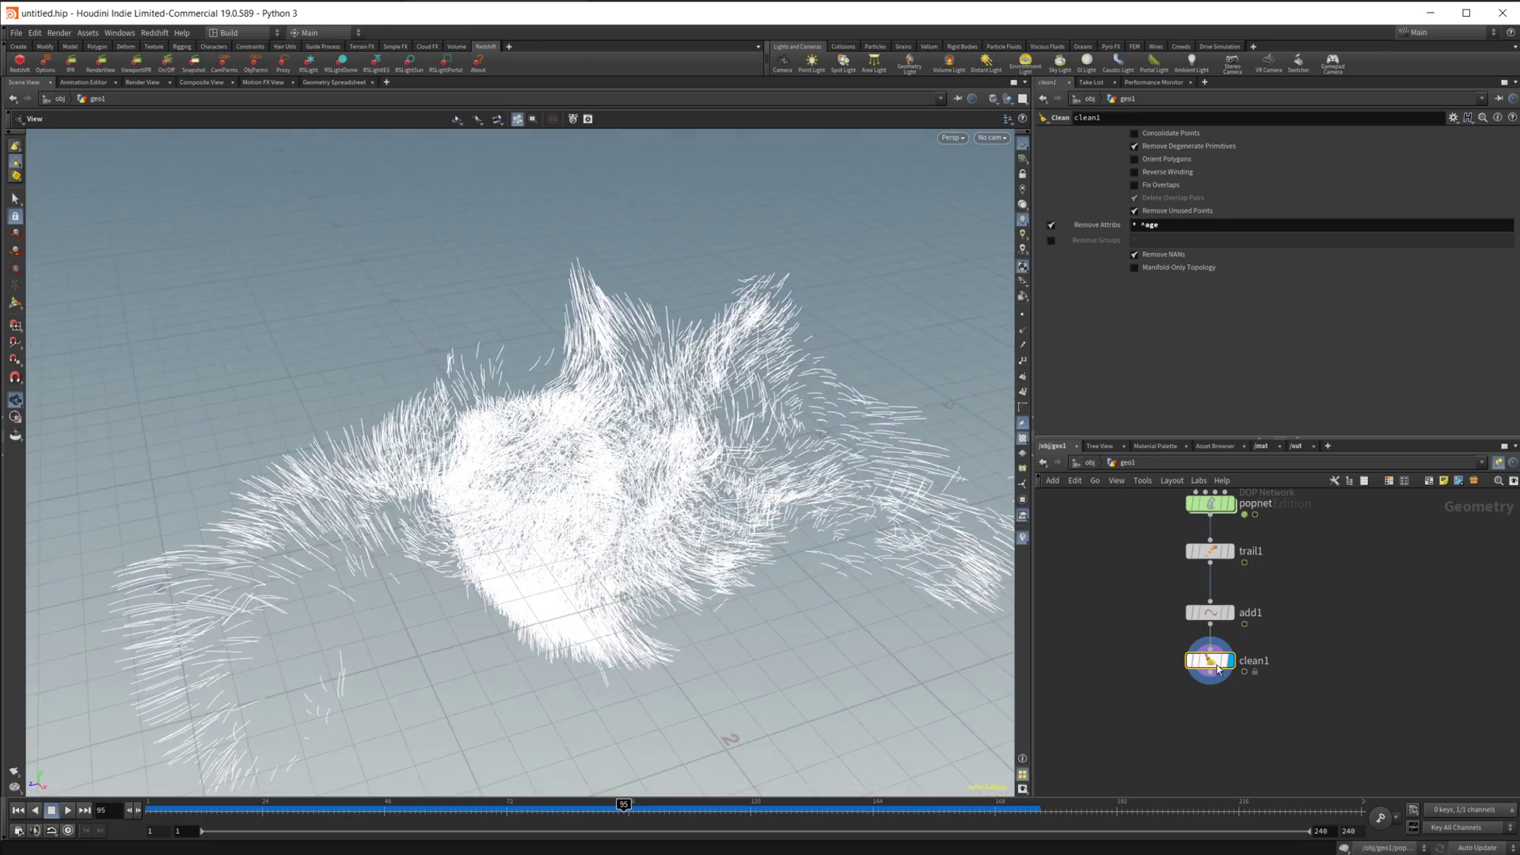
At object level, toggle geo1's Redshift automatic attribute extraction off and on, then view /mat.
key("u")
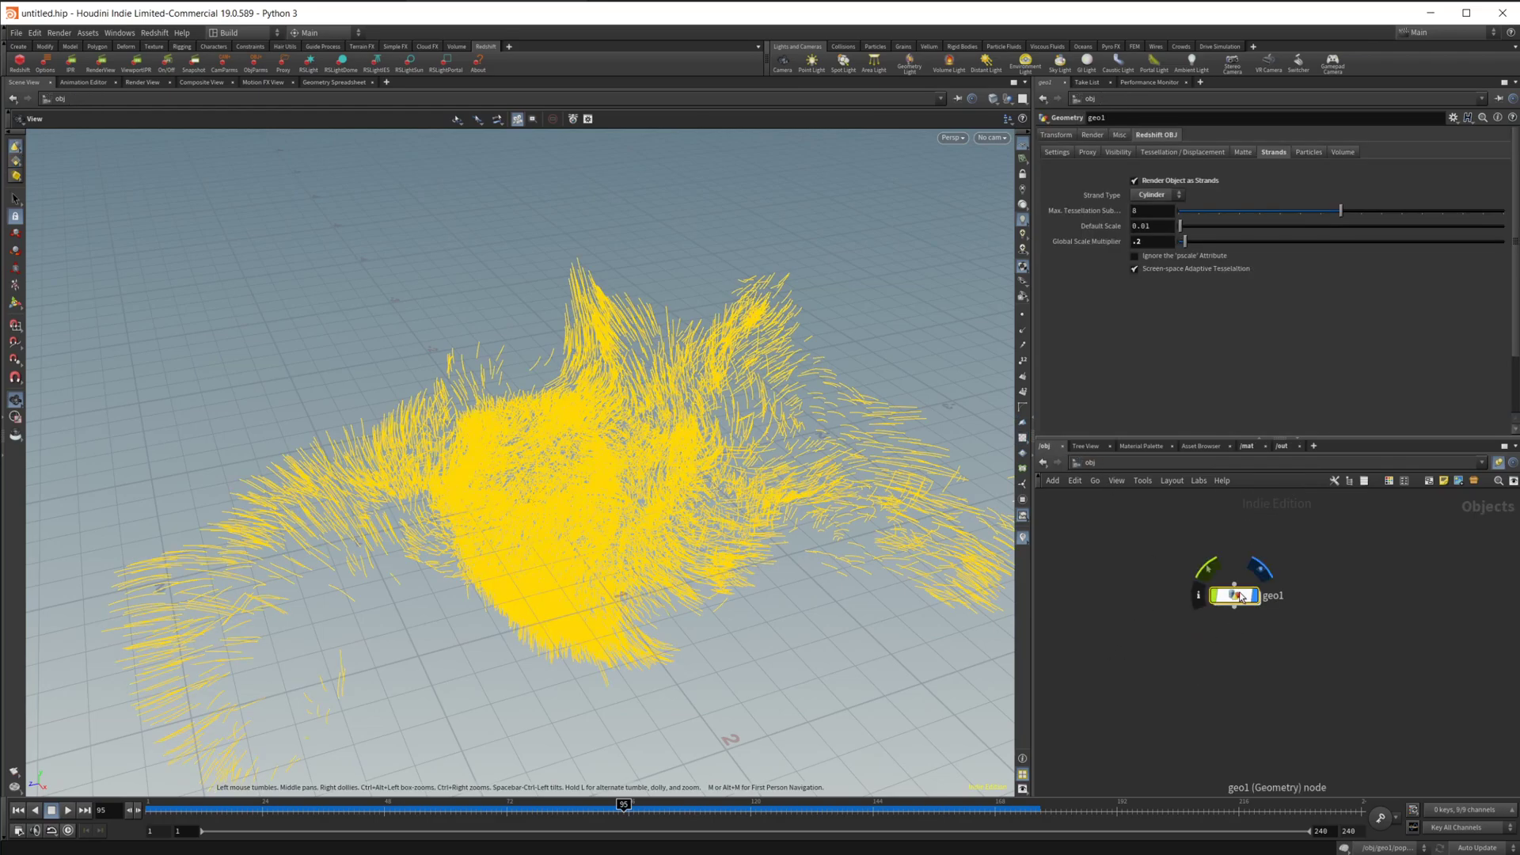
left_click(1065, 153)
left_click(1206, 169)
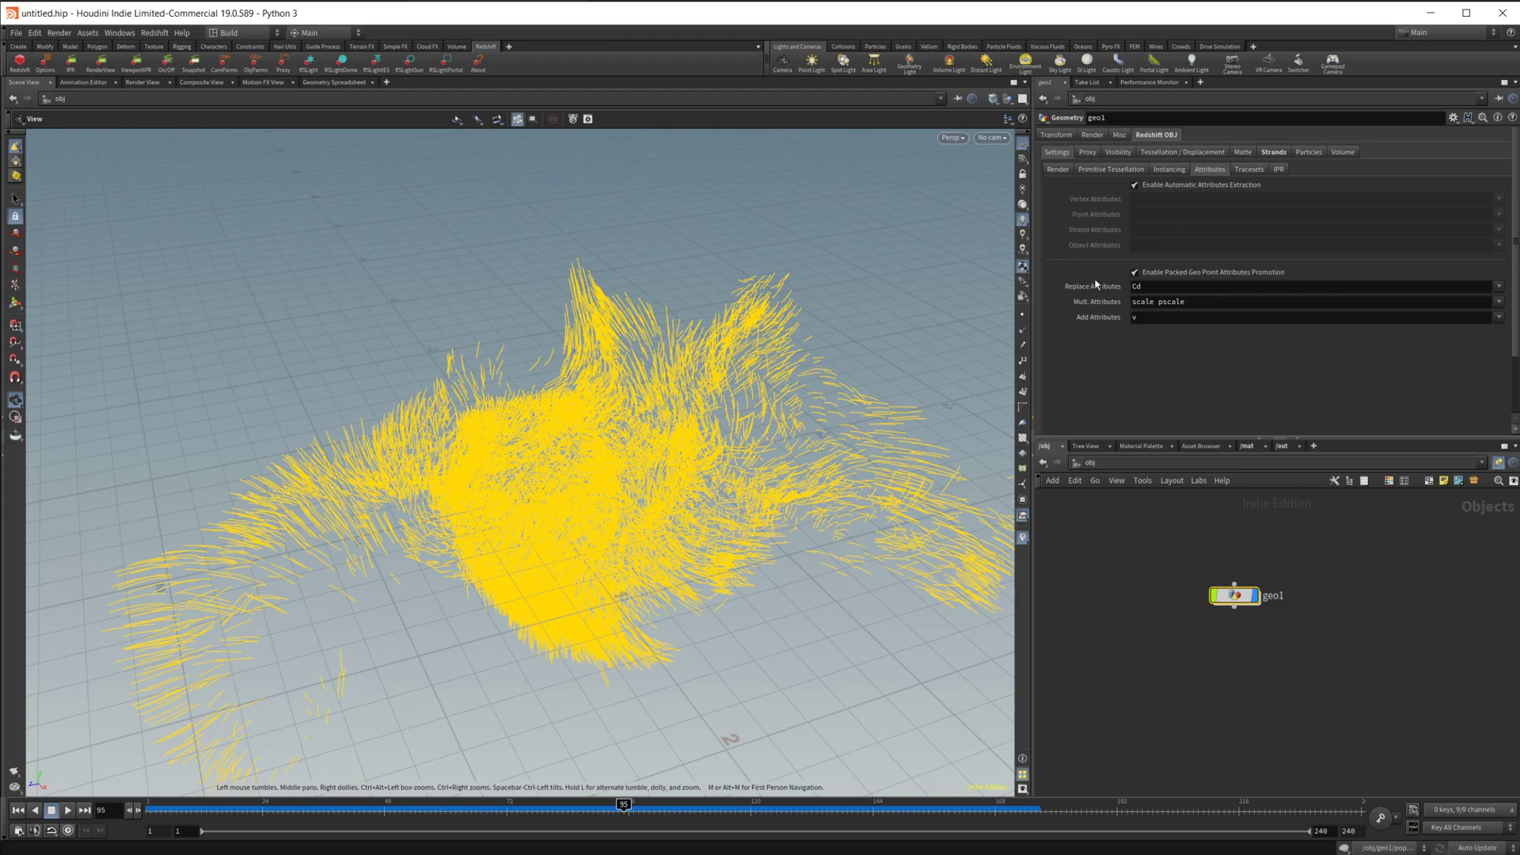
left_click(1187, 187)
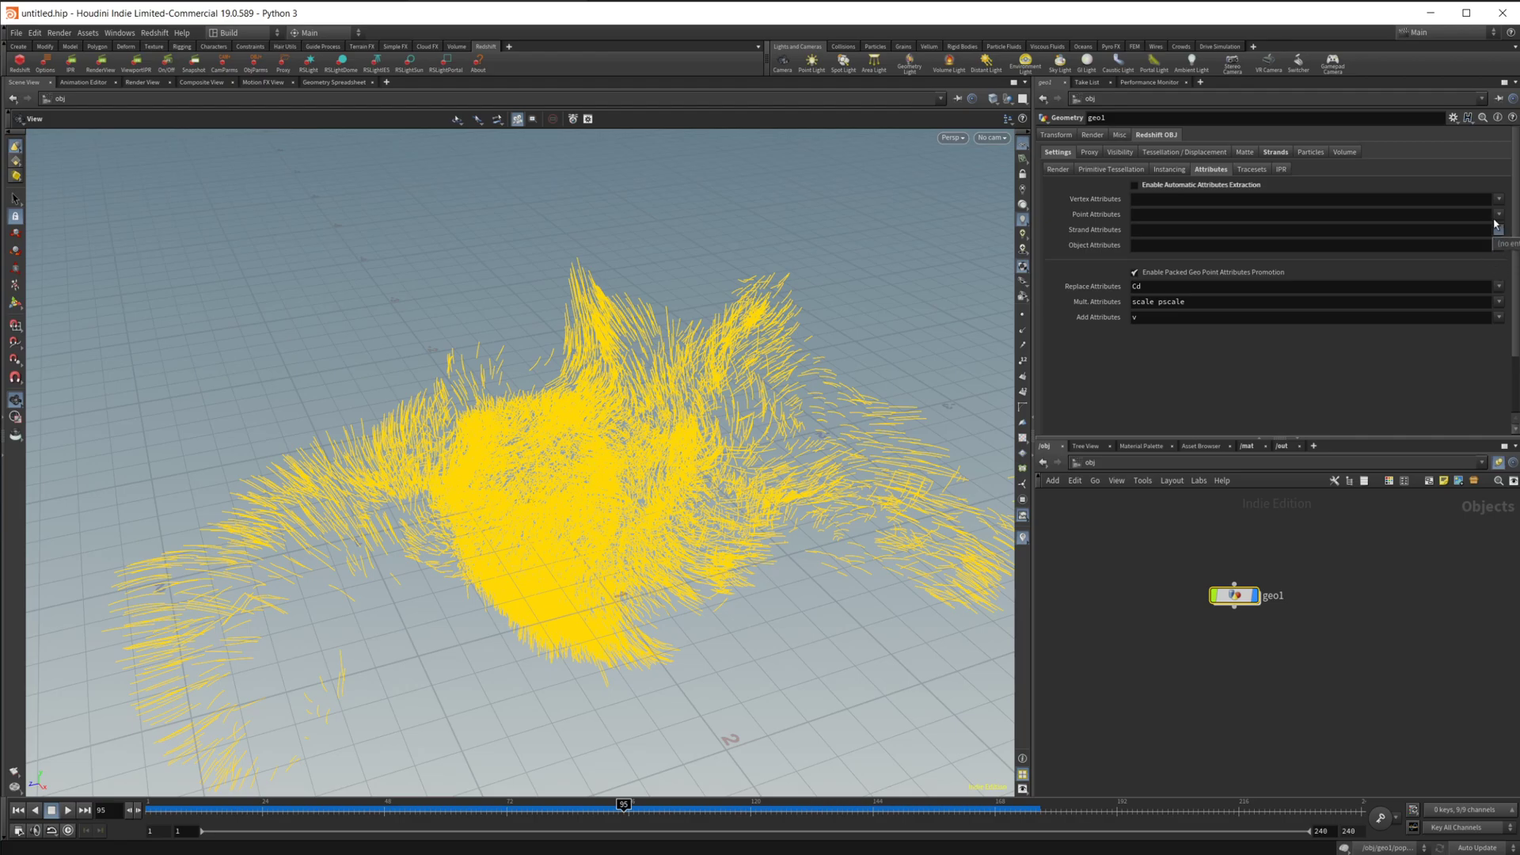
left_click(1499, 214)
left_click(1135, 184)
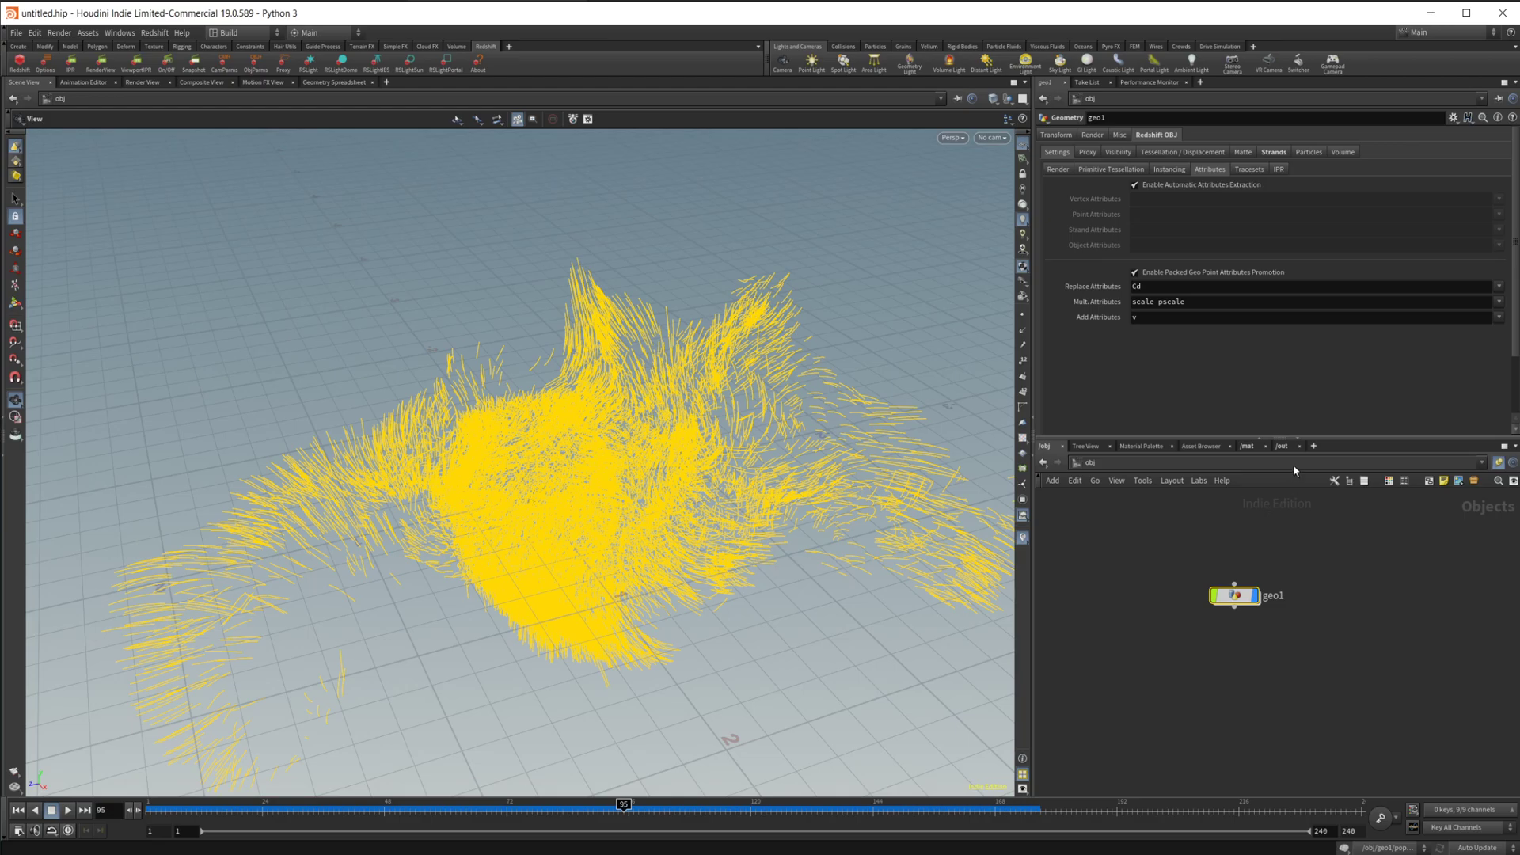
left_click(1247, 446)
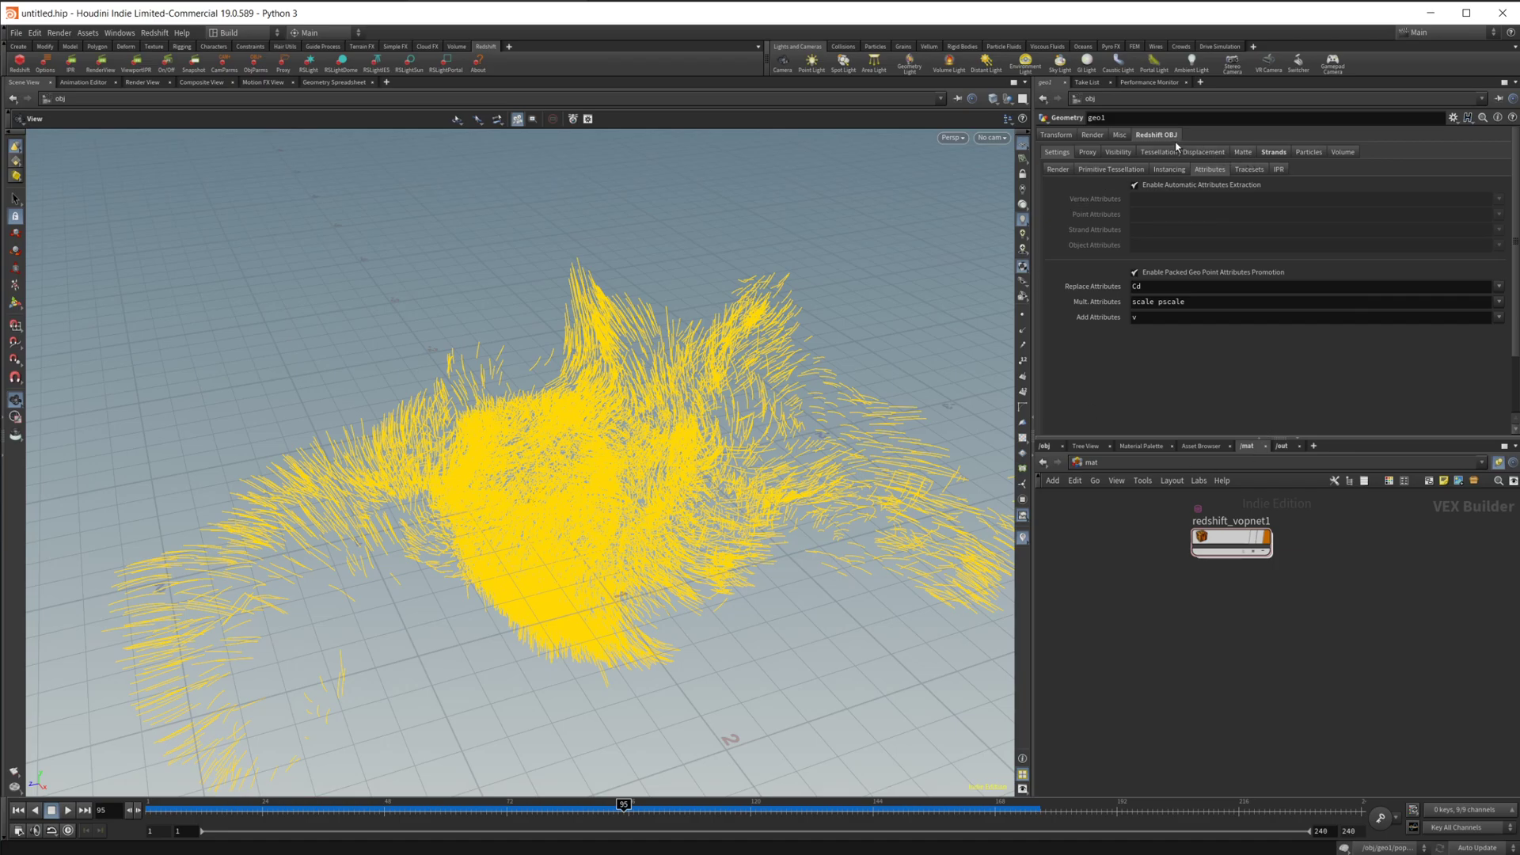
Assign mat/redshift_vopnet1 as geo1's material.
left_click(1093, 135)
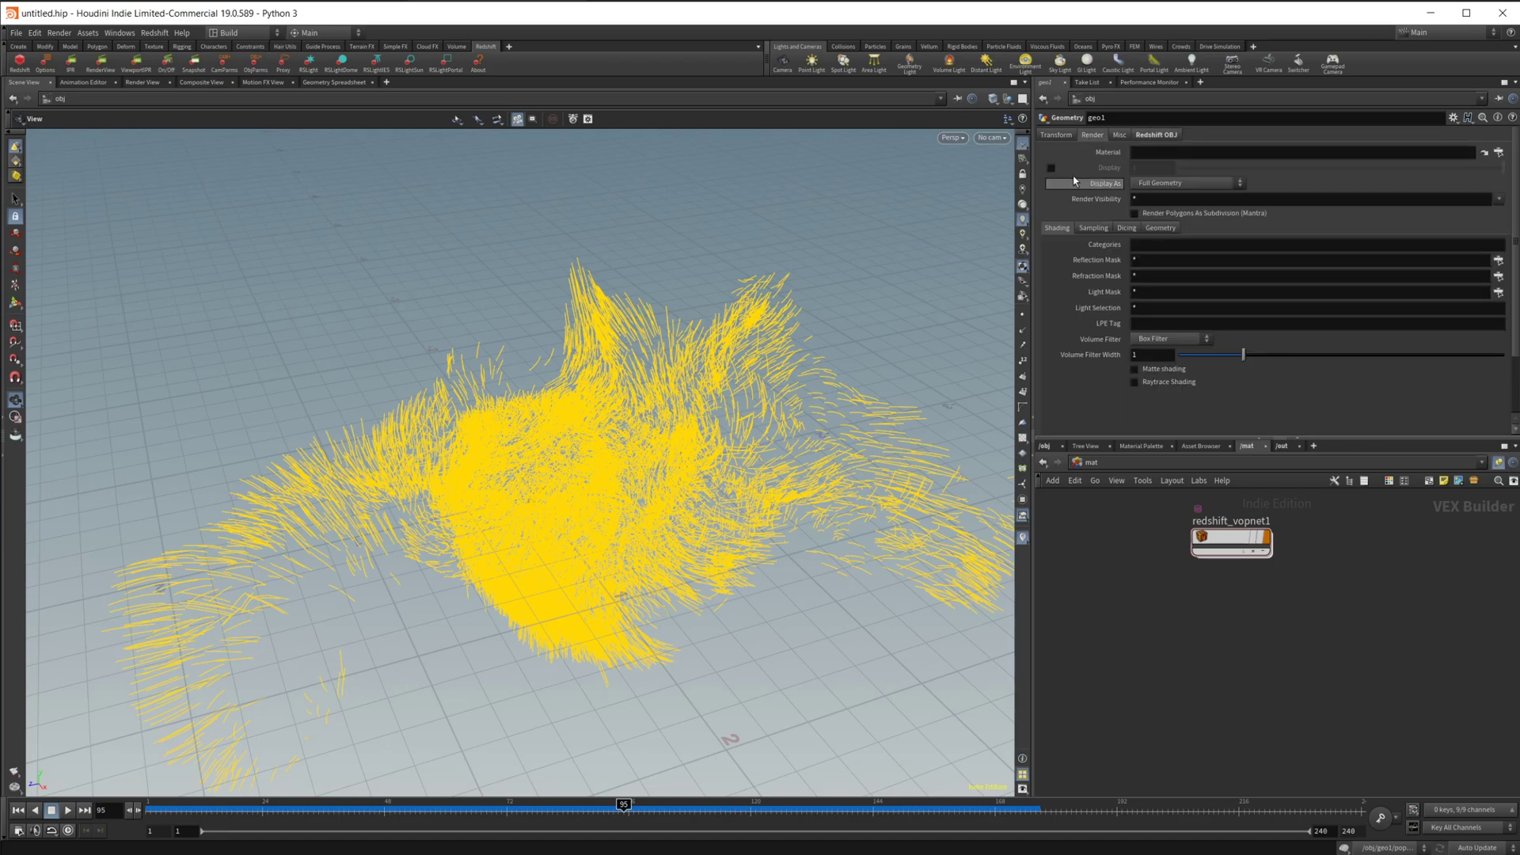
left_click(1499, 152)
left_click(1443, 77)
left_click(1491, 88)
left_click(1482, 254)
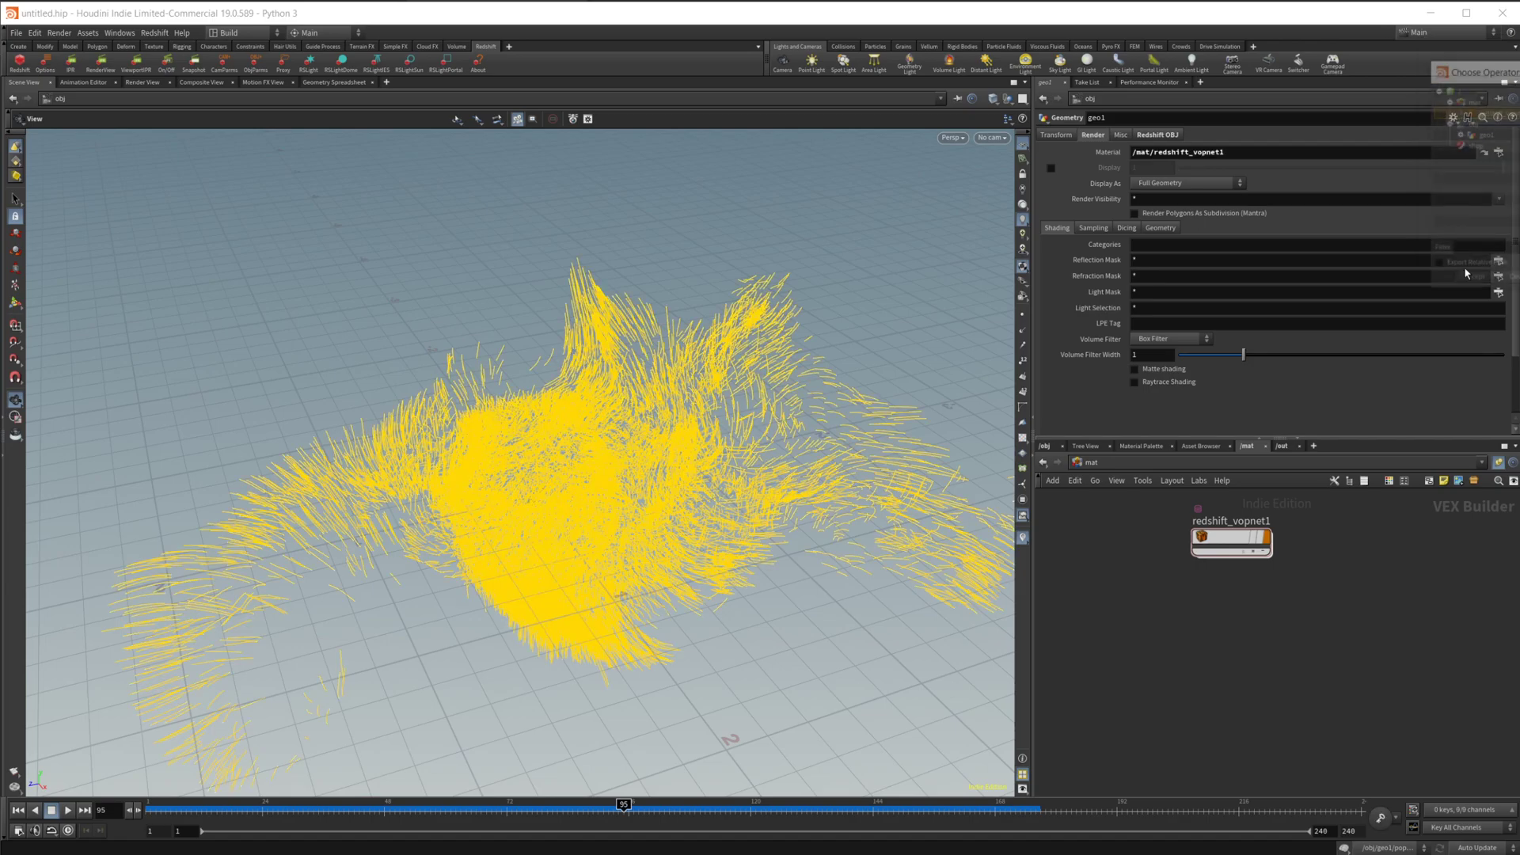
Inside redshift_vopnet1, apply the Plasma preset to RSRamp1.
double_click(1231, 545)
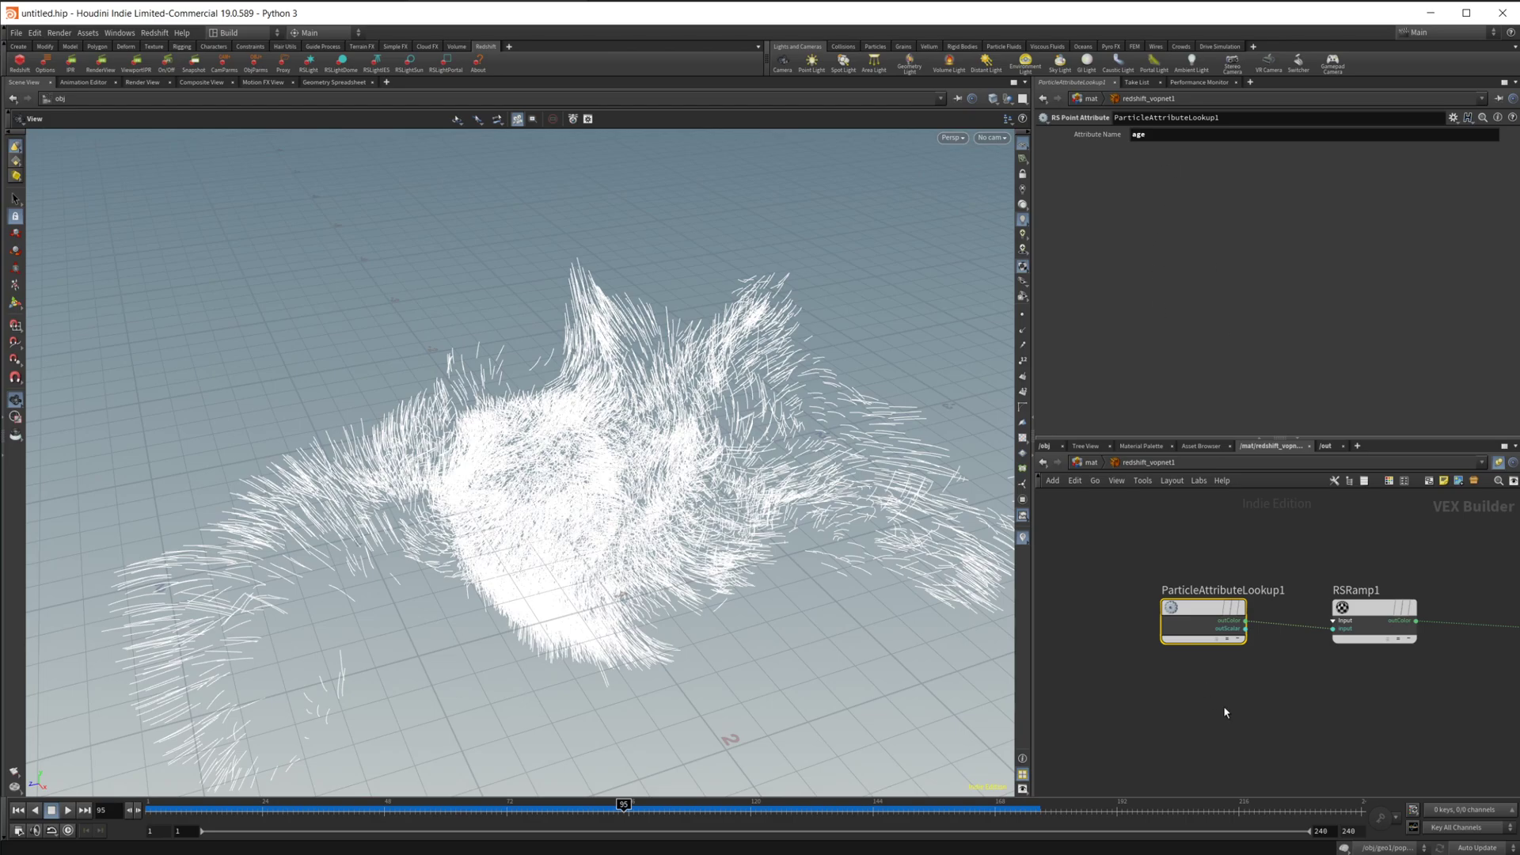
left_click(1226, 611)
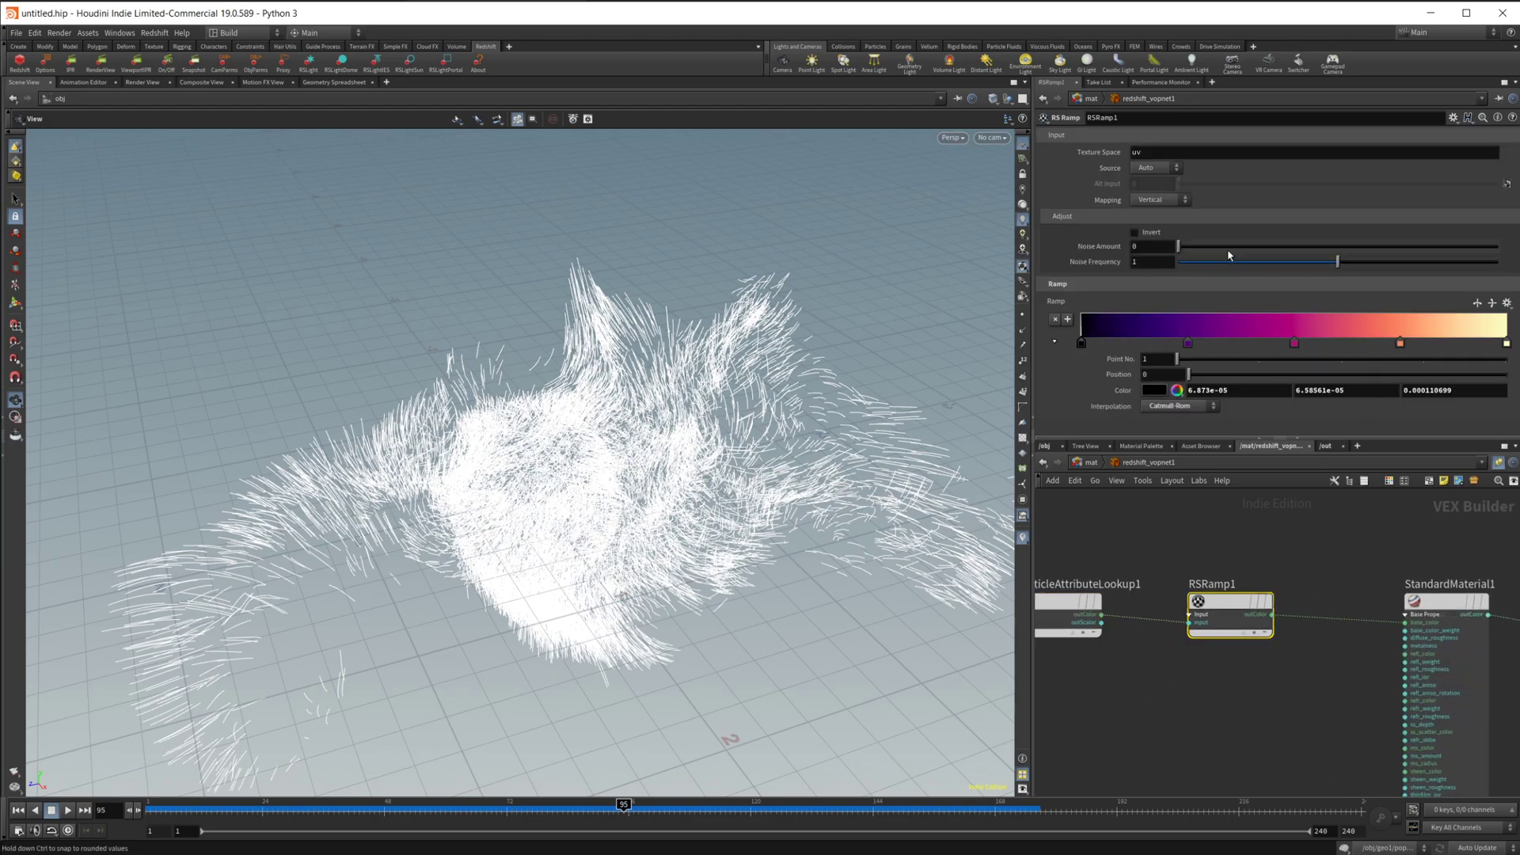
left_click(1507, 302)
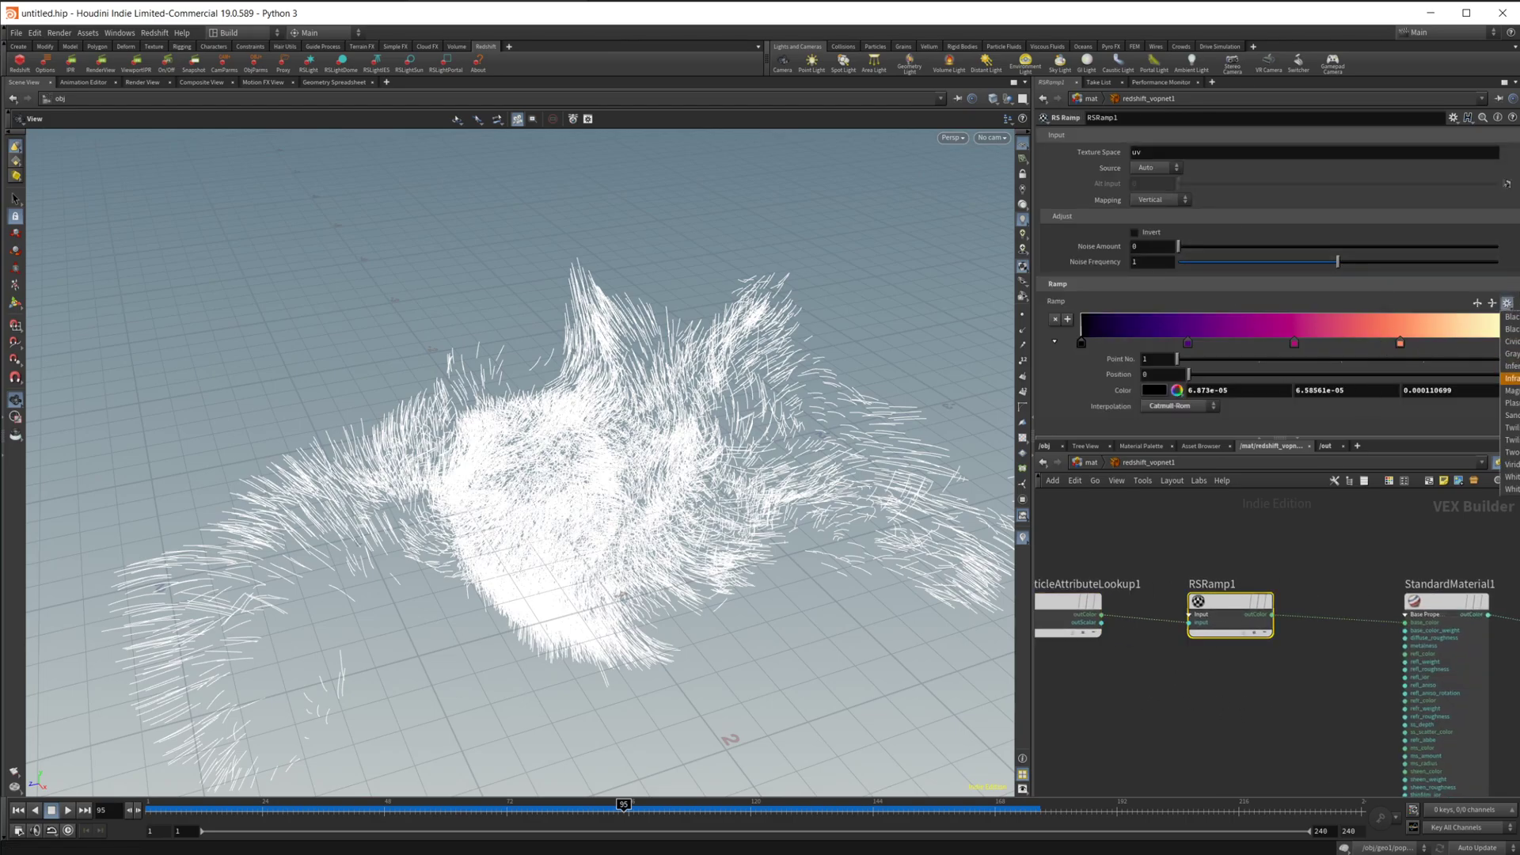
left_click(1511, 403)
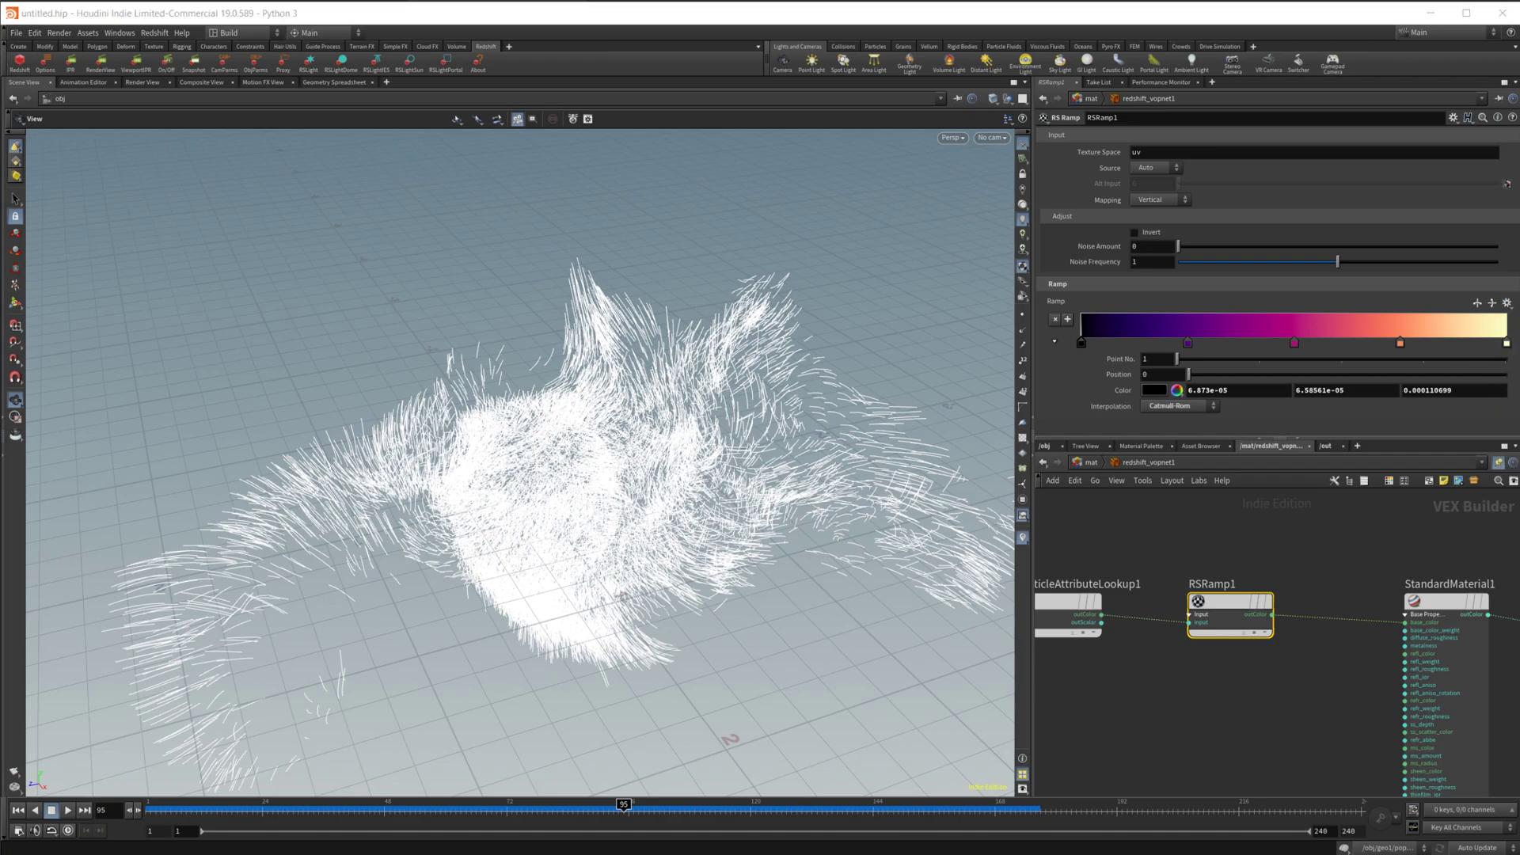
Raise StandardMaterial1's reflection roughness to 0.861.
left_click(1445, 602)
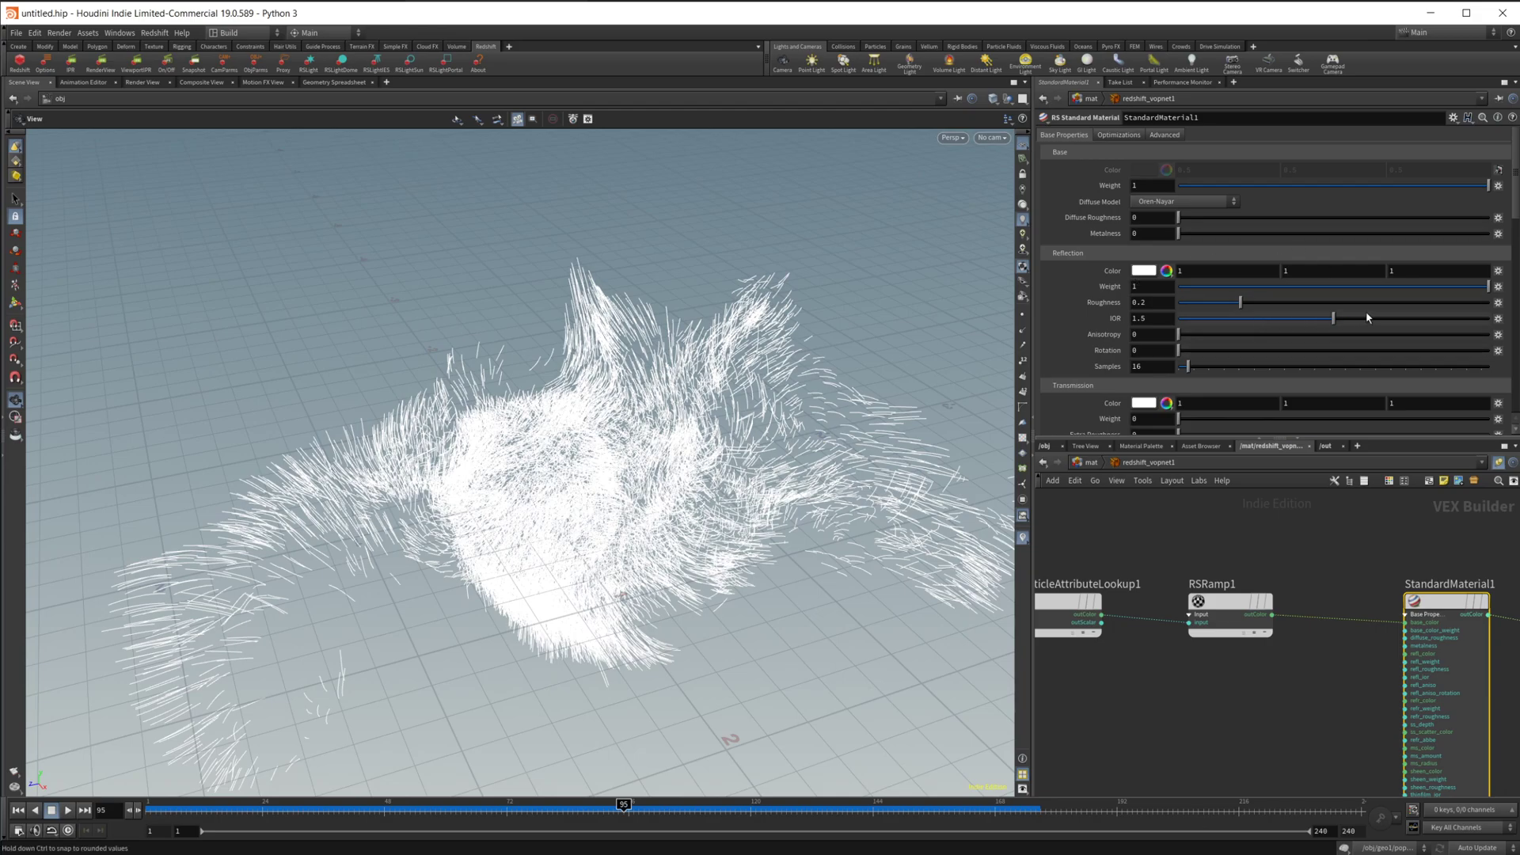
left_click_drag(1370, 303, 1446, 302)
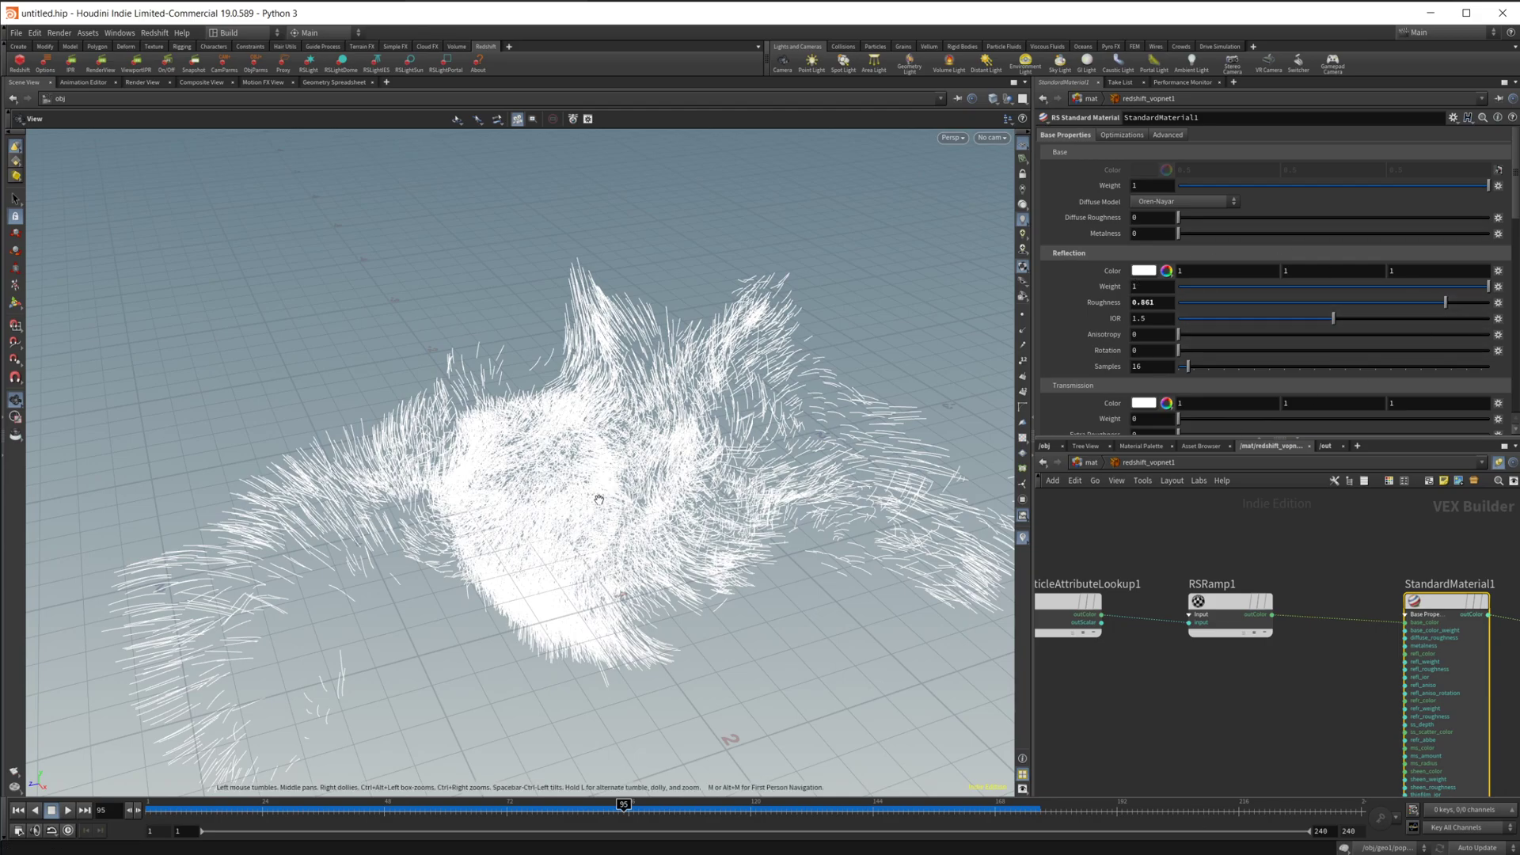
left_click_drag(532, 505, 568, 425)
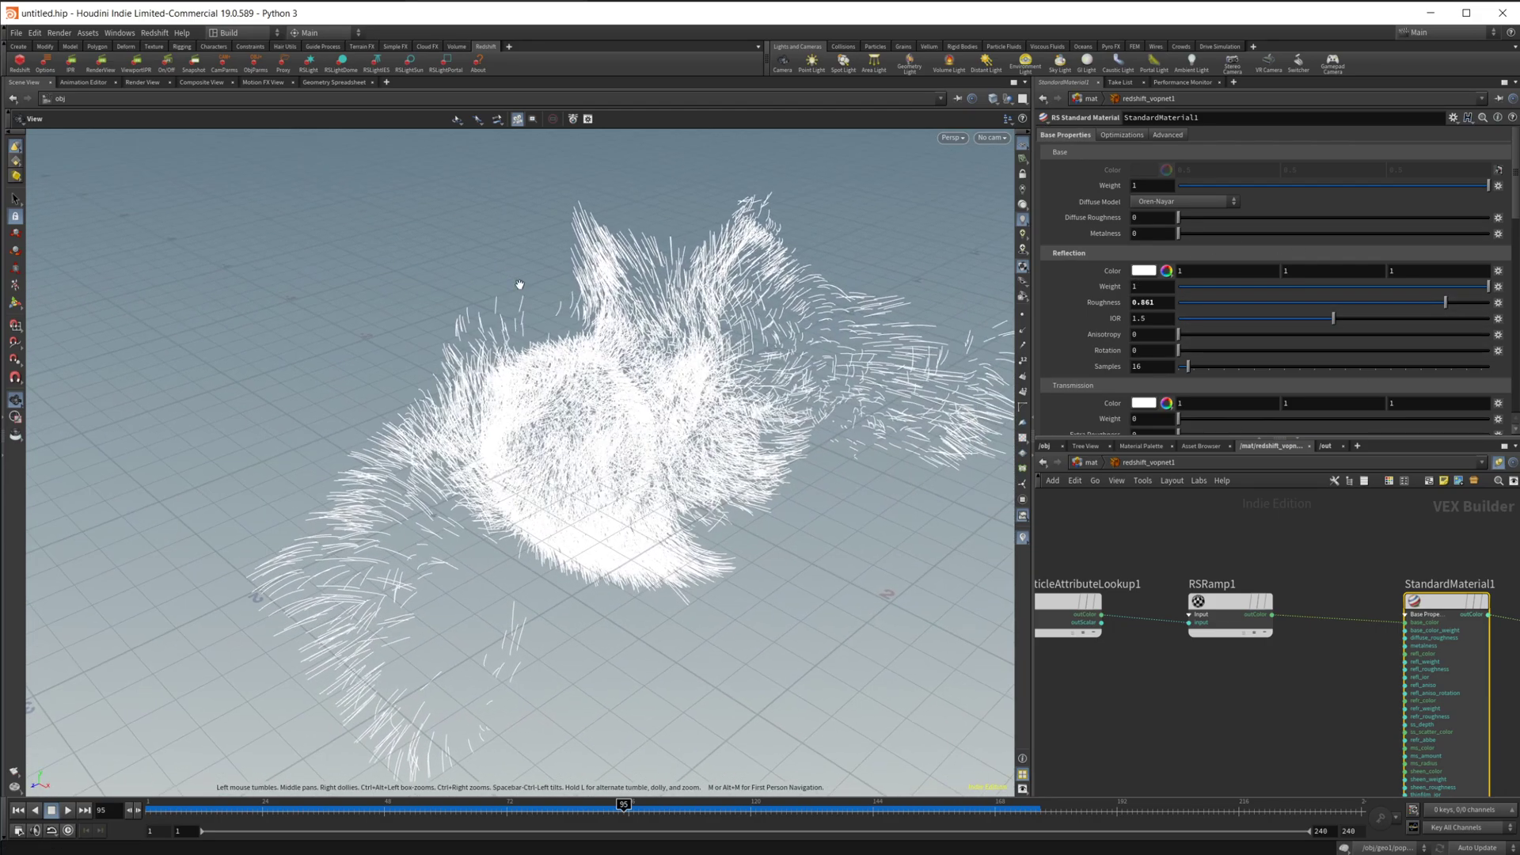
left_click_drag(529, 307, 519, 269)
Start placing a Redshift light, then orbit the view around the particle trails.
left_click(309, 62, "ctrl")
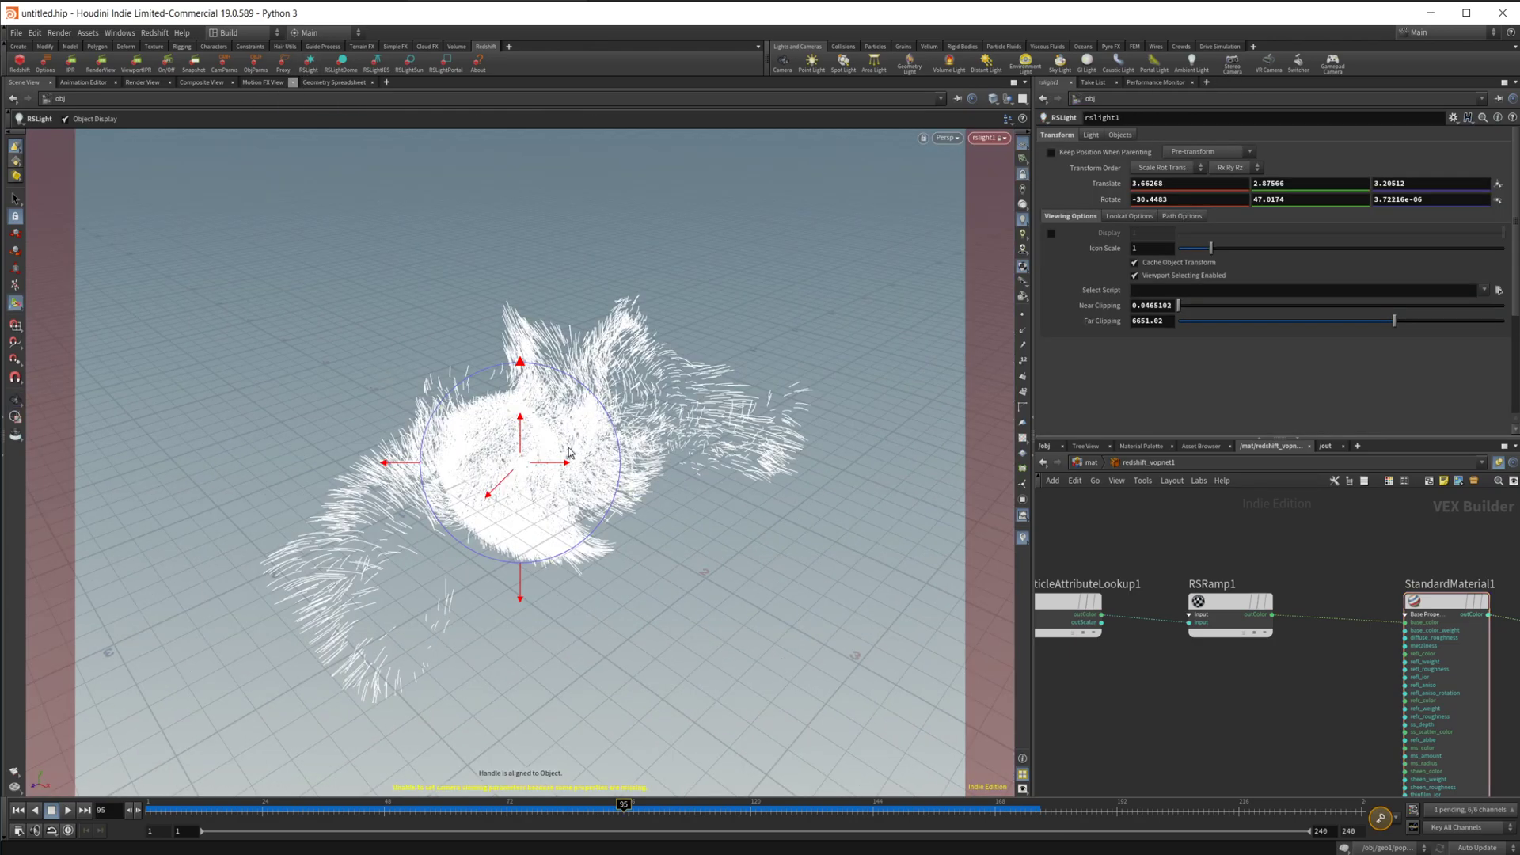
key("Escape")
left_click_drag(821, 305, 447, 499)
key("Return")
Create the second light rslight2, reframe the trails, and add camera cam1 at that view.
left_click(309, 62, "ctrl")
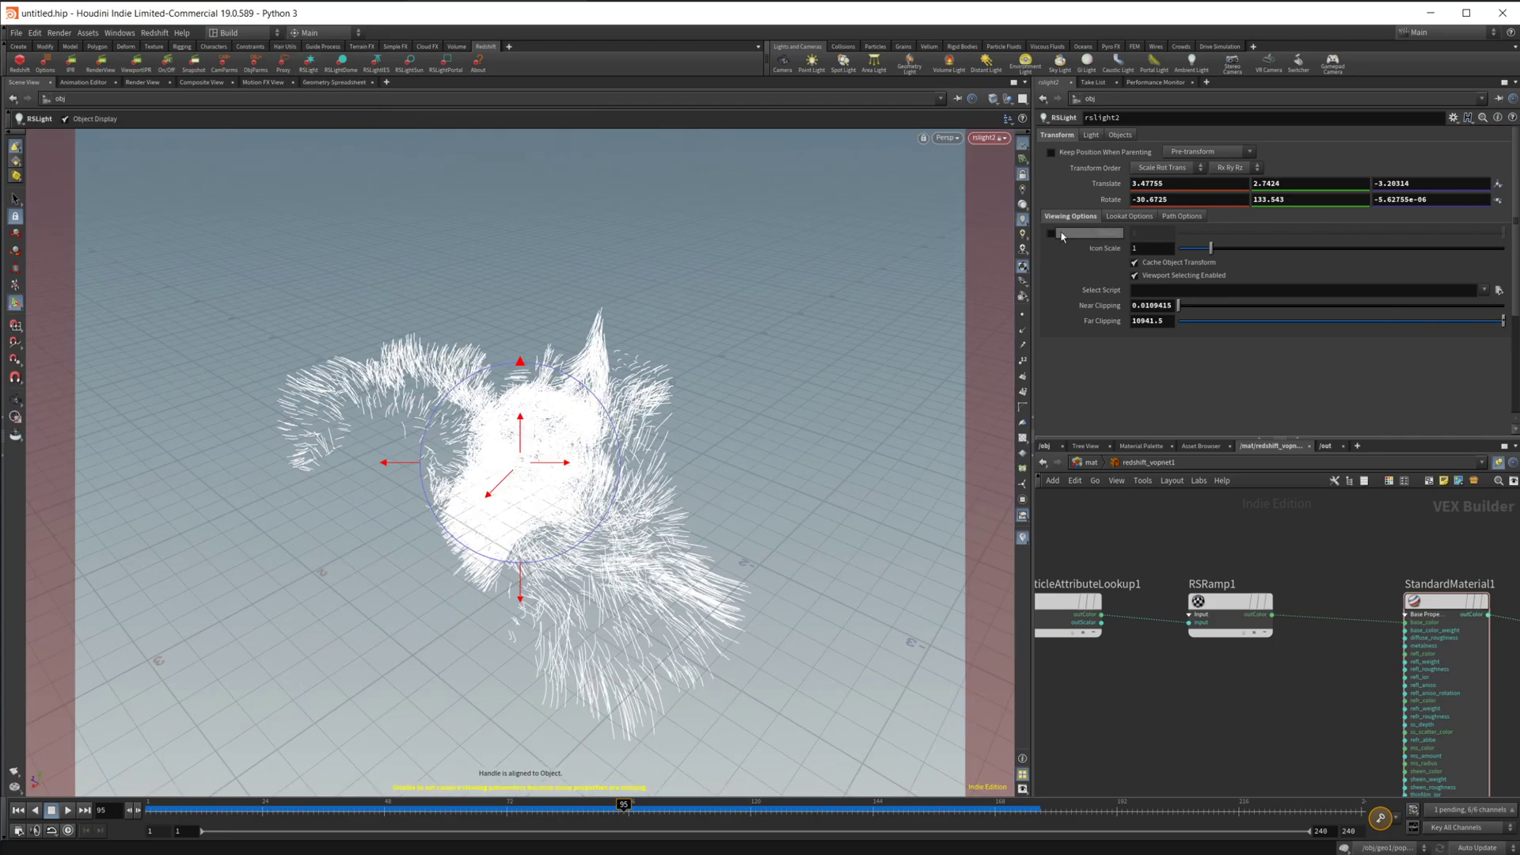
key("Escape")
left_click_drag(515, 475, 517, 610)
scroll(517, 610, "up", 5)
key("Return")
left_click(783, 62, "ctrl")
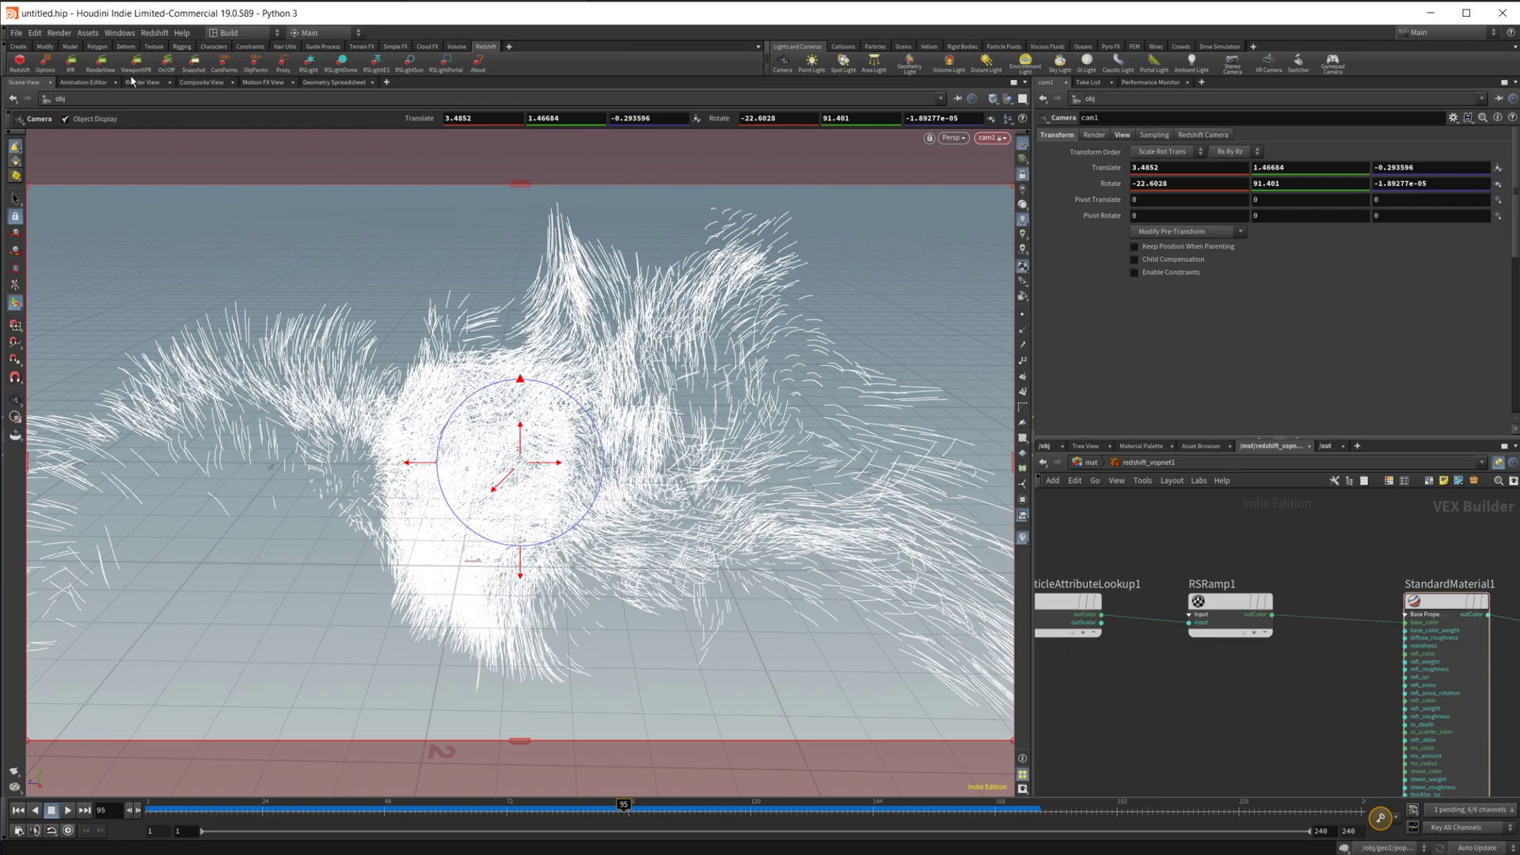
Render the cream strand cloud in Redshift Render View, move the window aside, and show /obj.
left_click(98, 63)
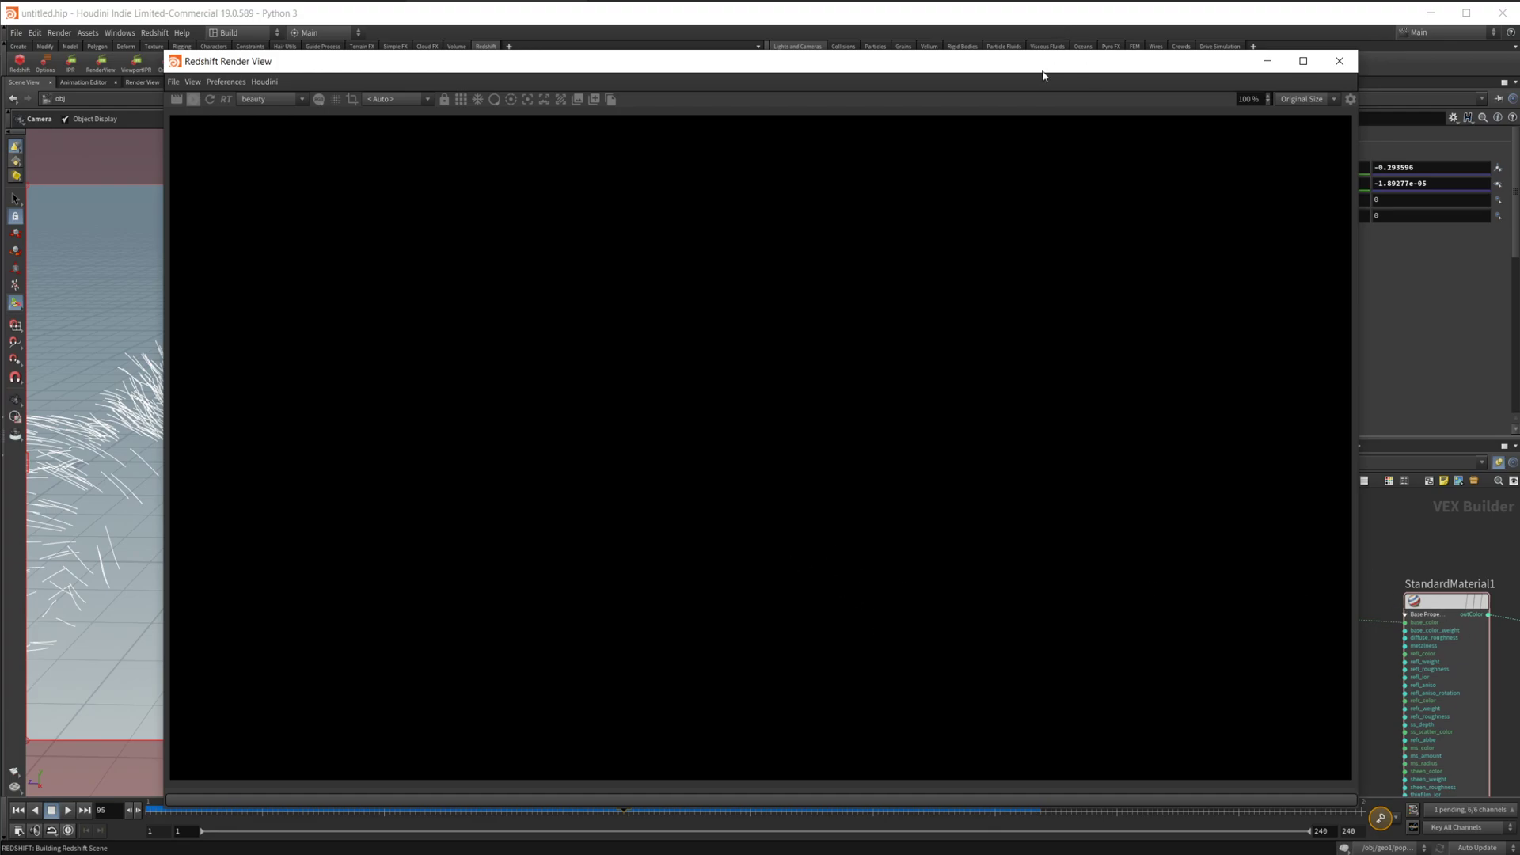
left_click_drag(1043, 72, 931, 80)
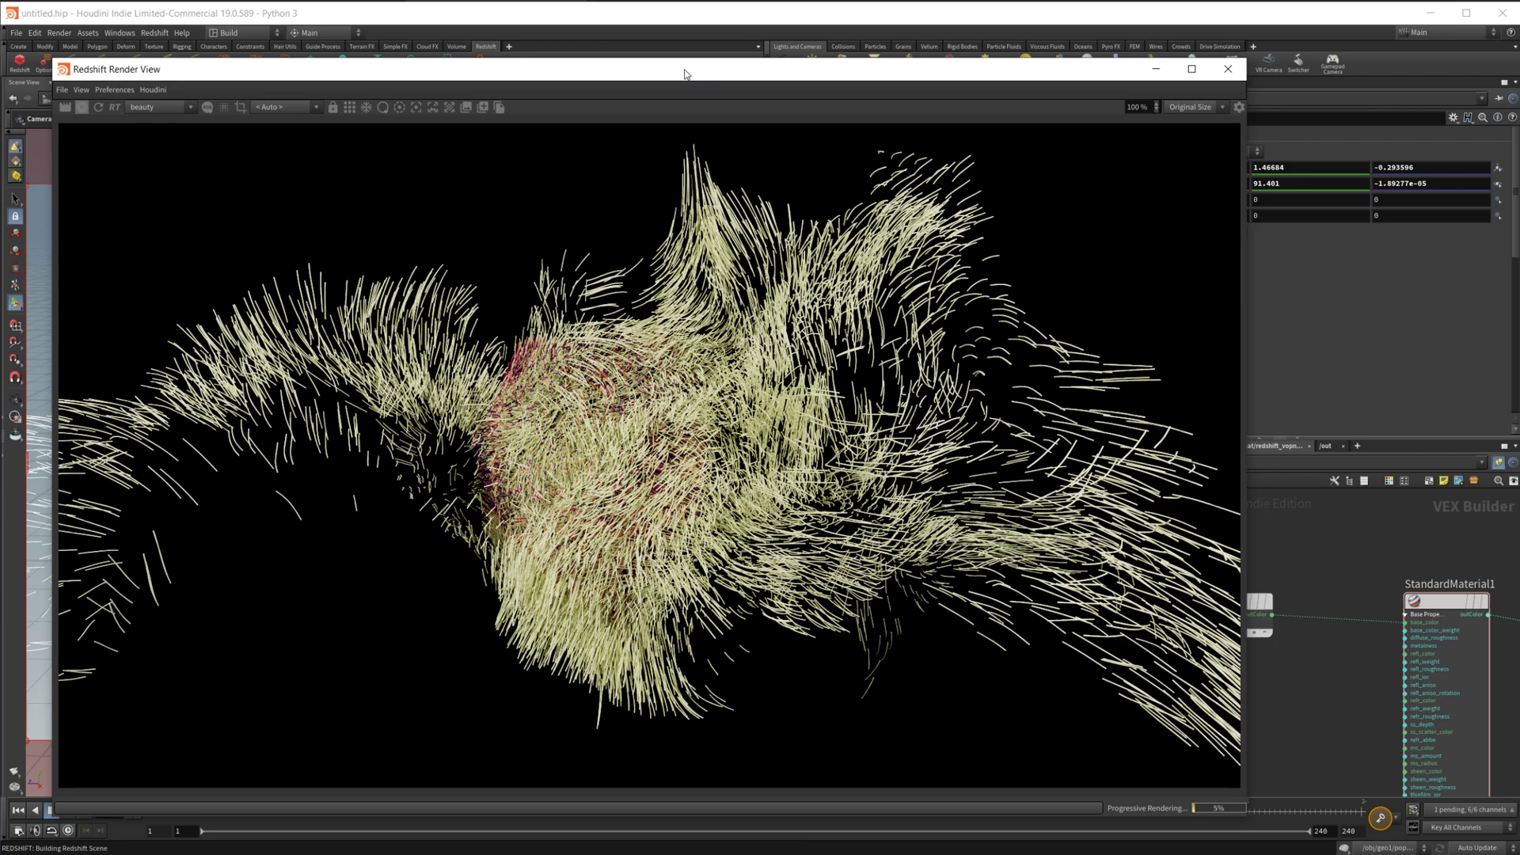
left_click_drag(76, 70, 1037, 163)
left_click(624, 530)
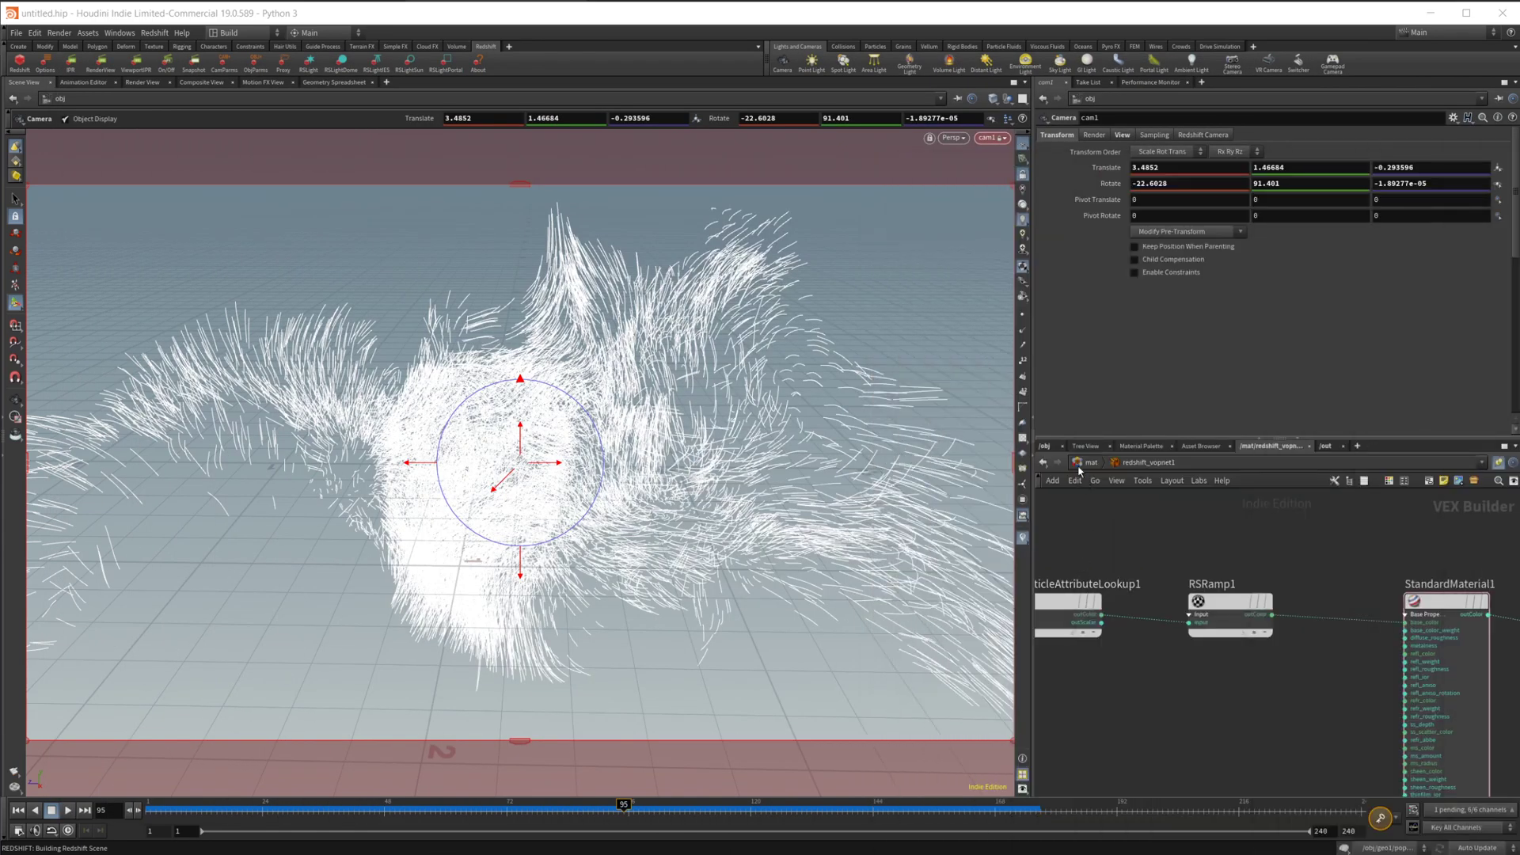
left_click(1047, 446)
Drag rslight2's Exposure (EV) to -3.22, and raise rslight1's from -10 to -2.12.
middle_click_drag(1382, 592, 1417, 605)
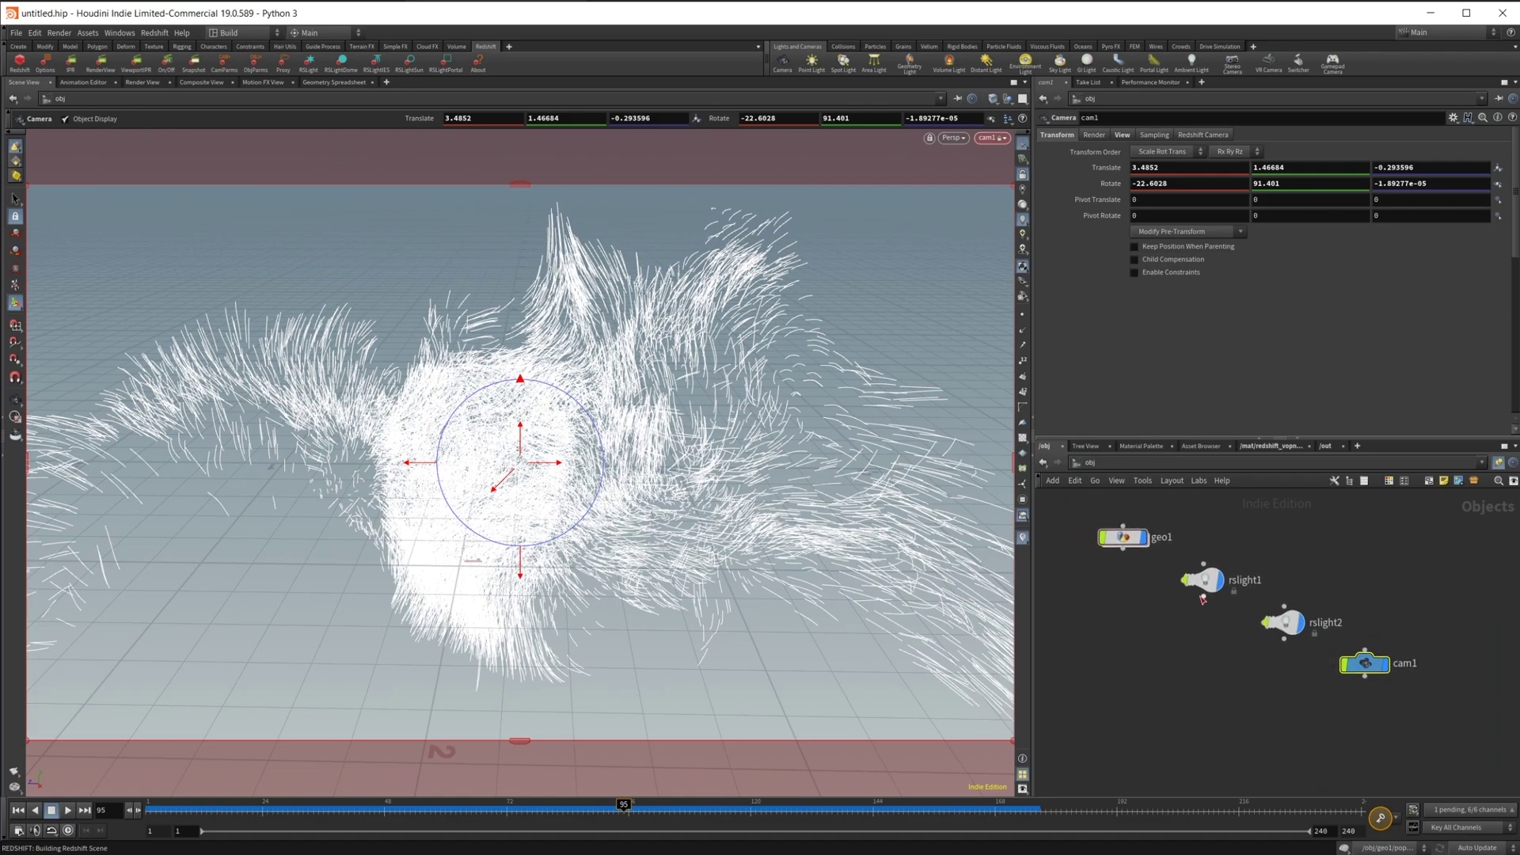
left_click(1209, 579)
left_click(1091, 135)
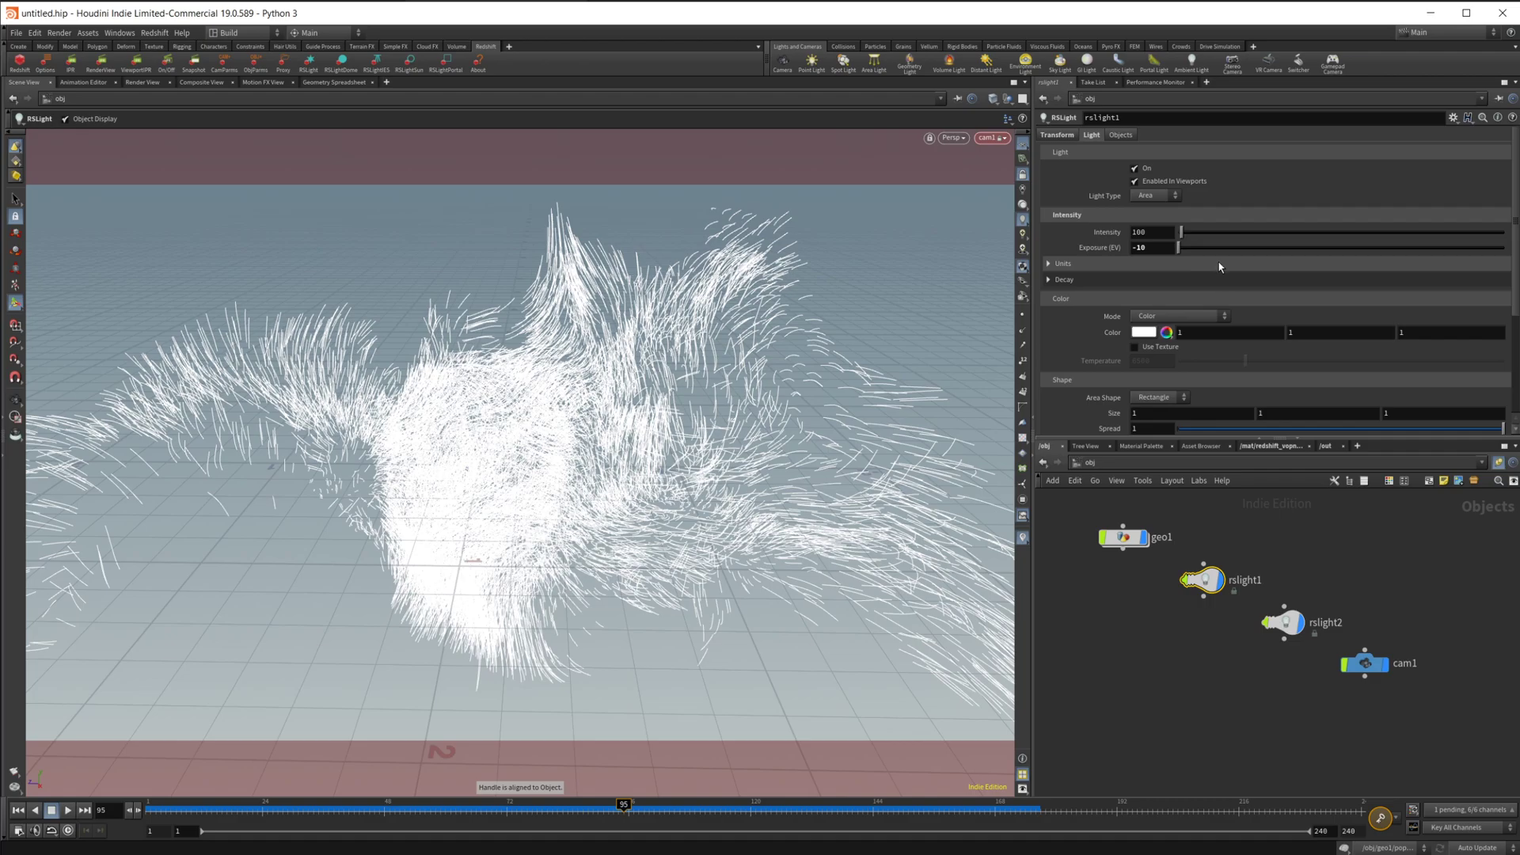
left_click(1282, 623)
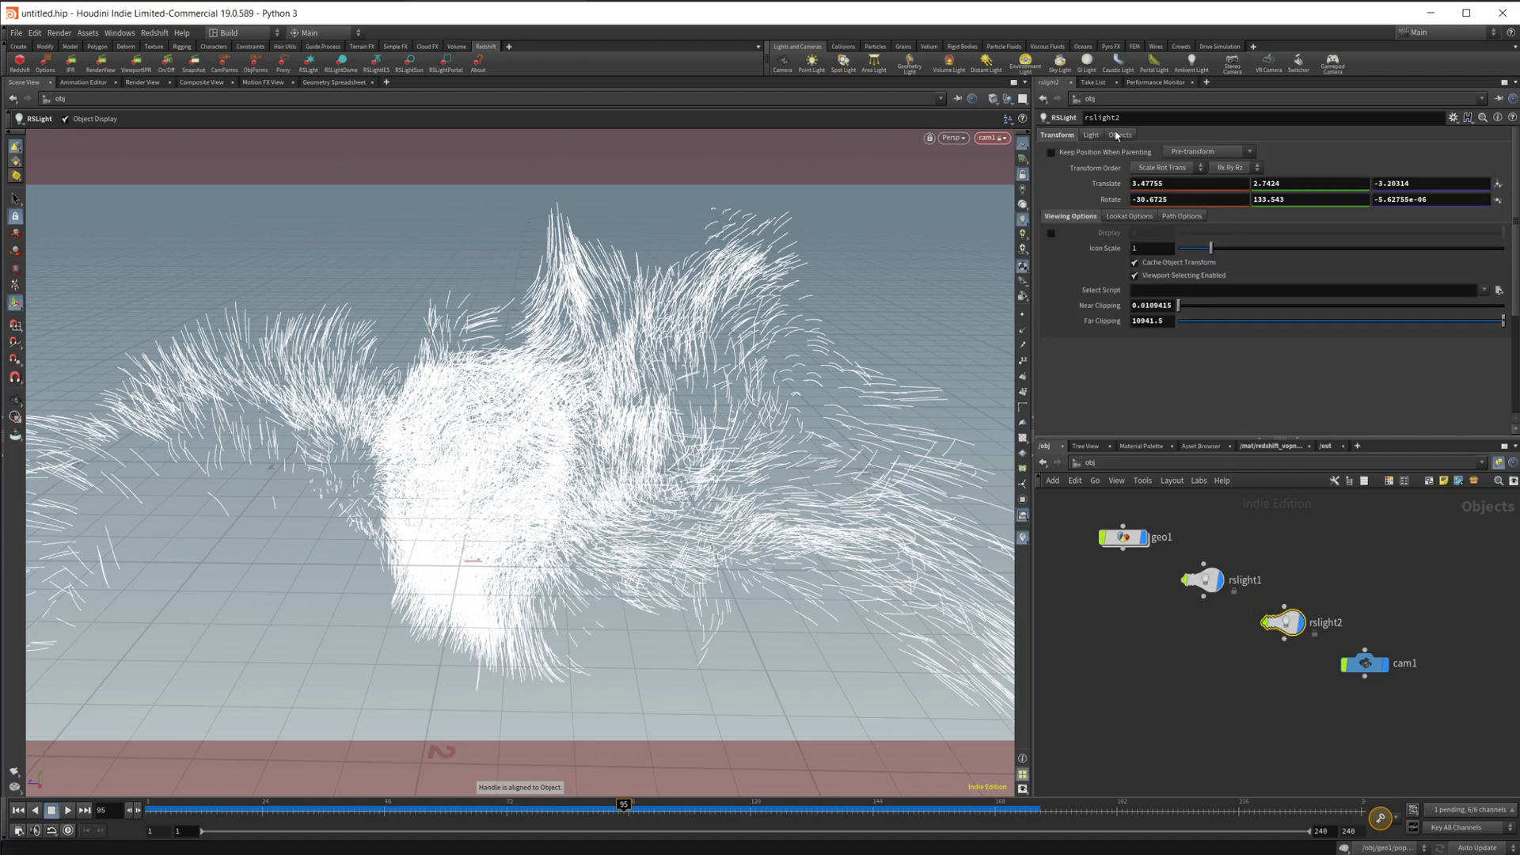
left_click(1091, 135)
mouse_move(1318, 253)
left_mouse_down()
mouse_move(1247, 250)
mouse_move(1314, 249)
left_mouse_up()
left_click(1205, 582)
left_click_drag(1197, 256, 1307, 252)
Re-render with the new lighting and select RSRamp1 in the material network.
left_click(101, 63)
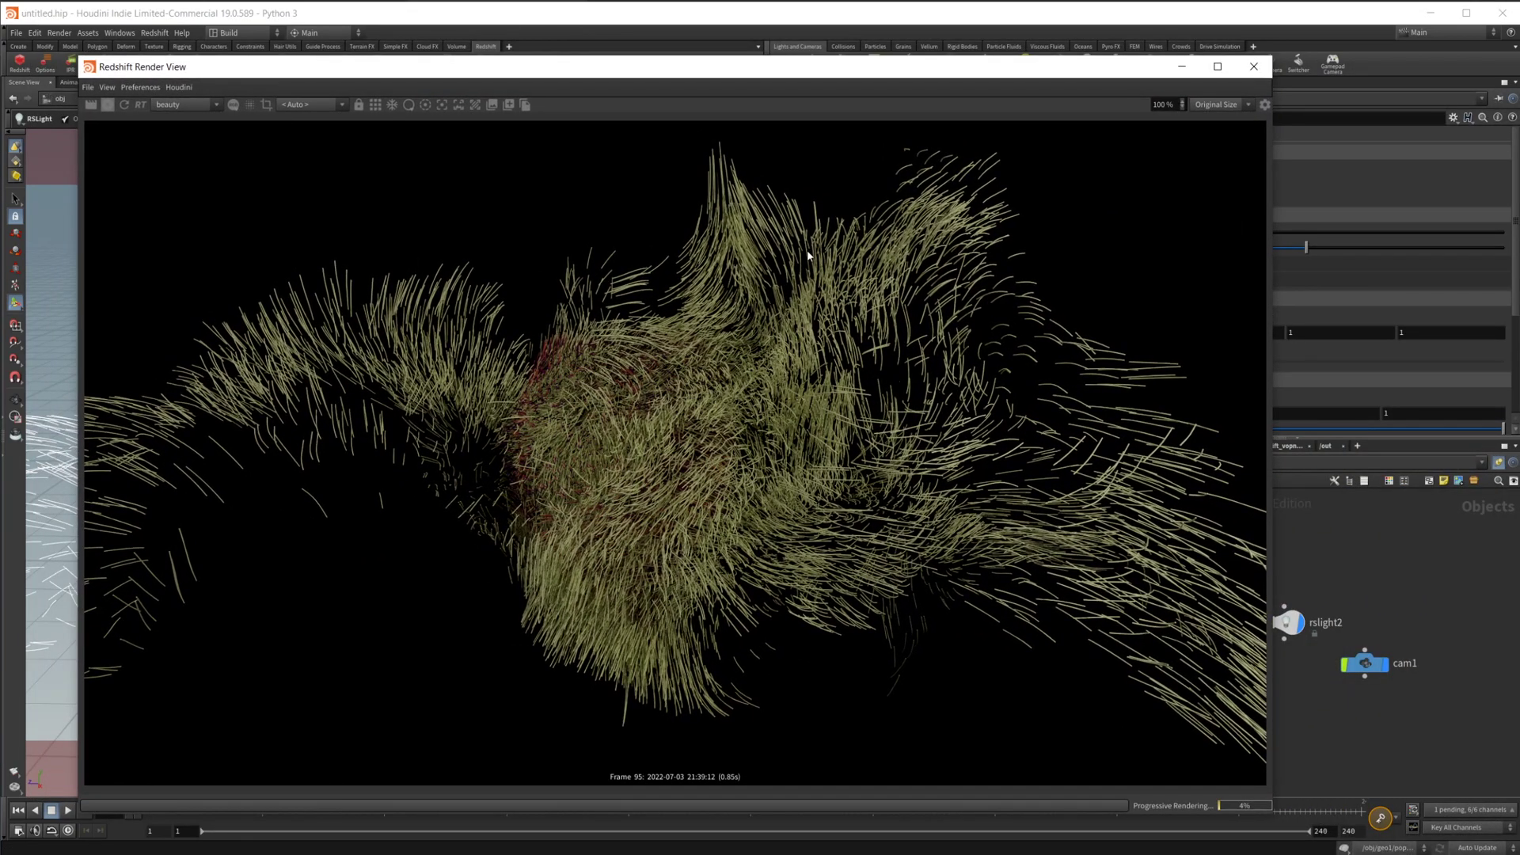
left_click_drag(757, 79, 711, 76)
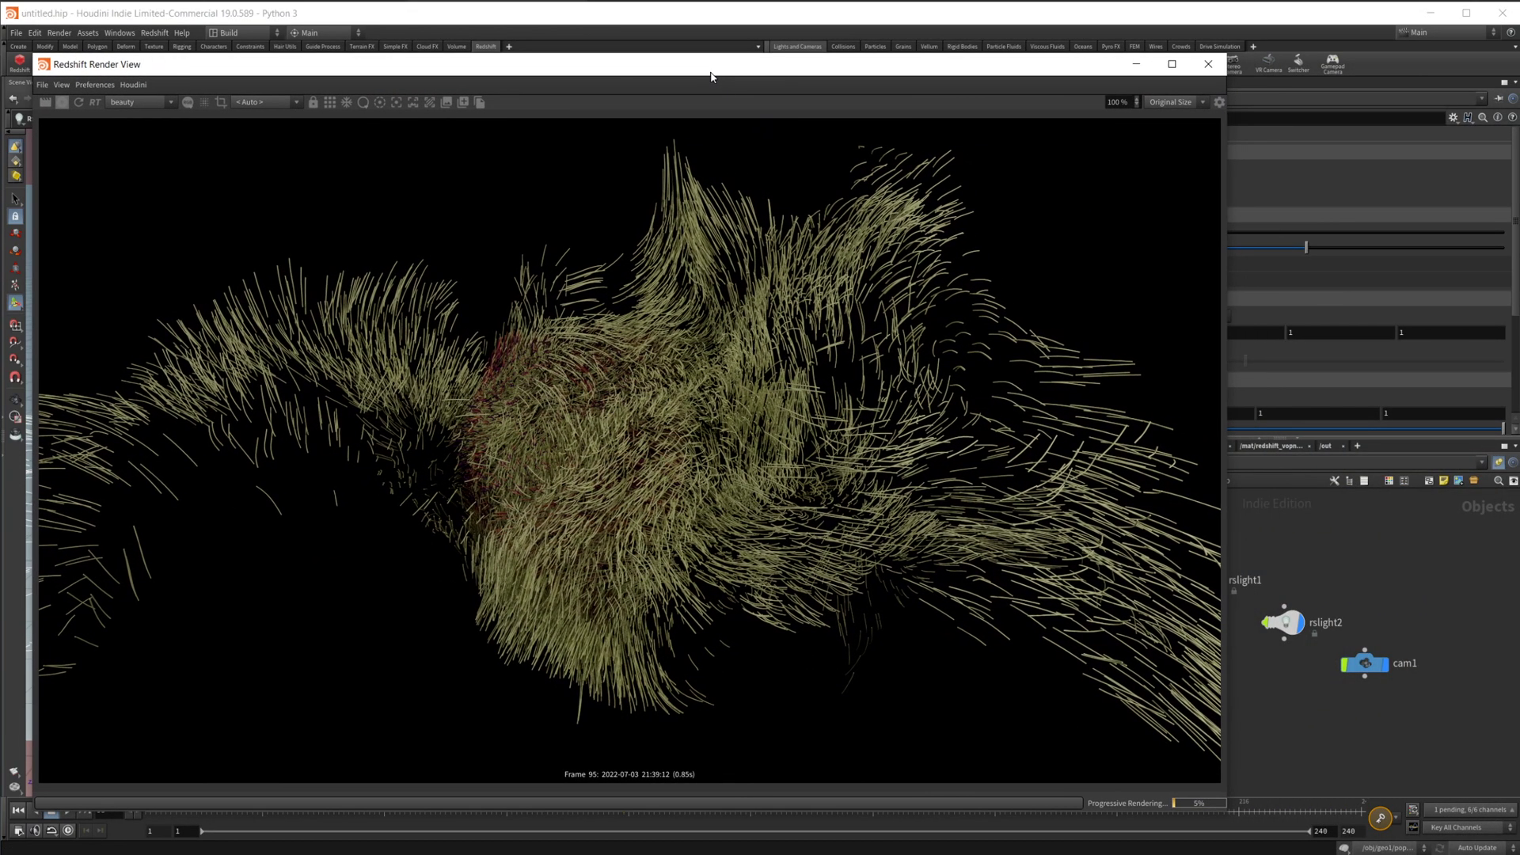
left_click(1284, 447)
middle_click_drag(1305, 629, 1396, 605)
left_click(1316, 585)
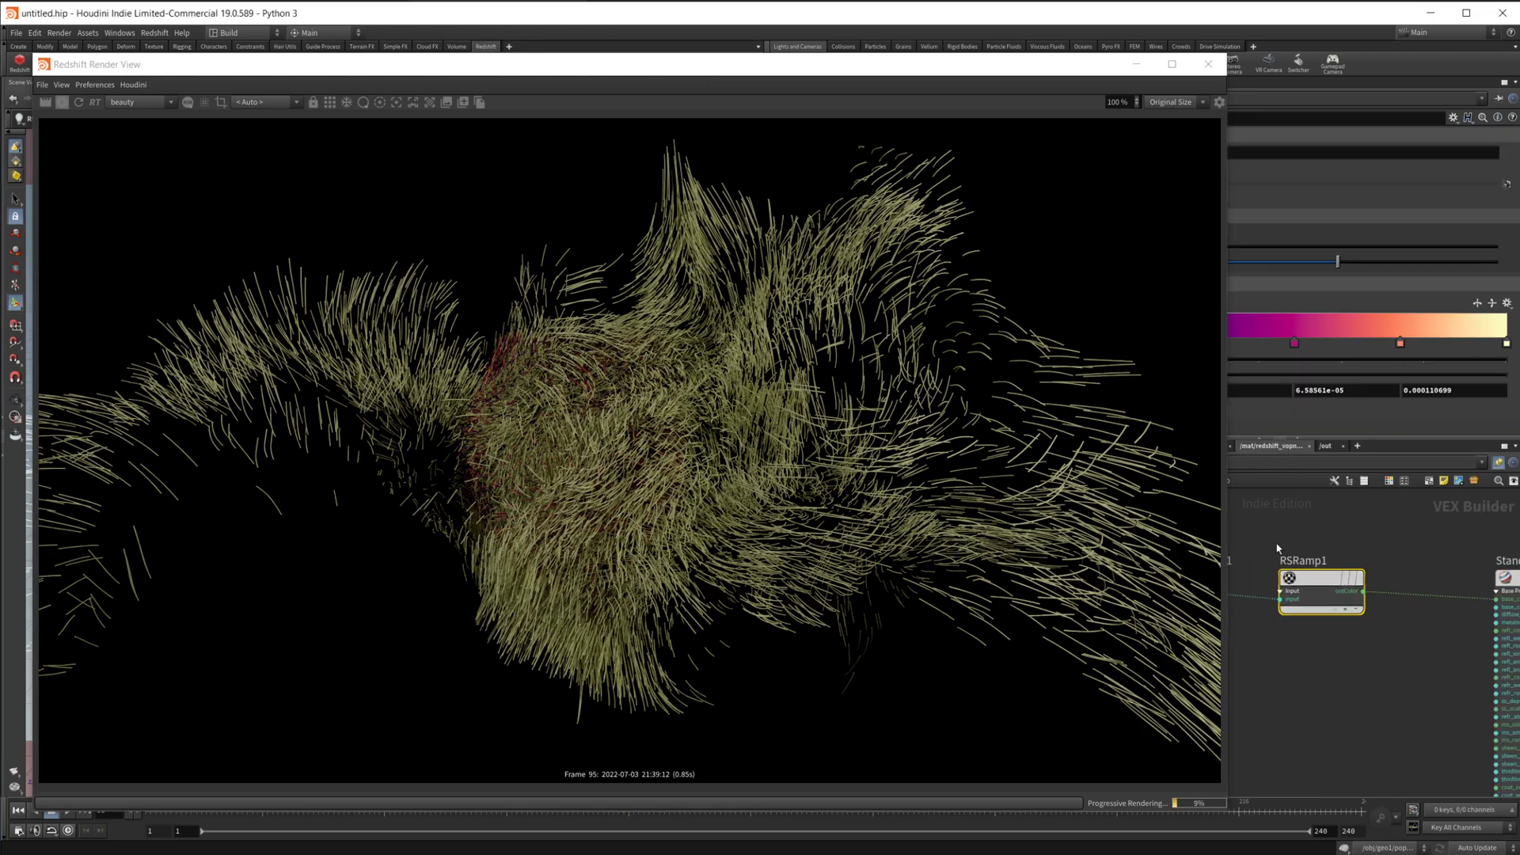
Try pink-purple and magenta-orange-yellow ramp presets, ending on a flat orange preset.
left_click(1494, 305)
left_click(1494, 305)
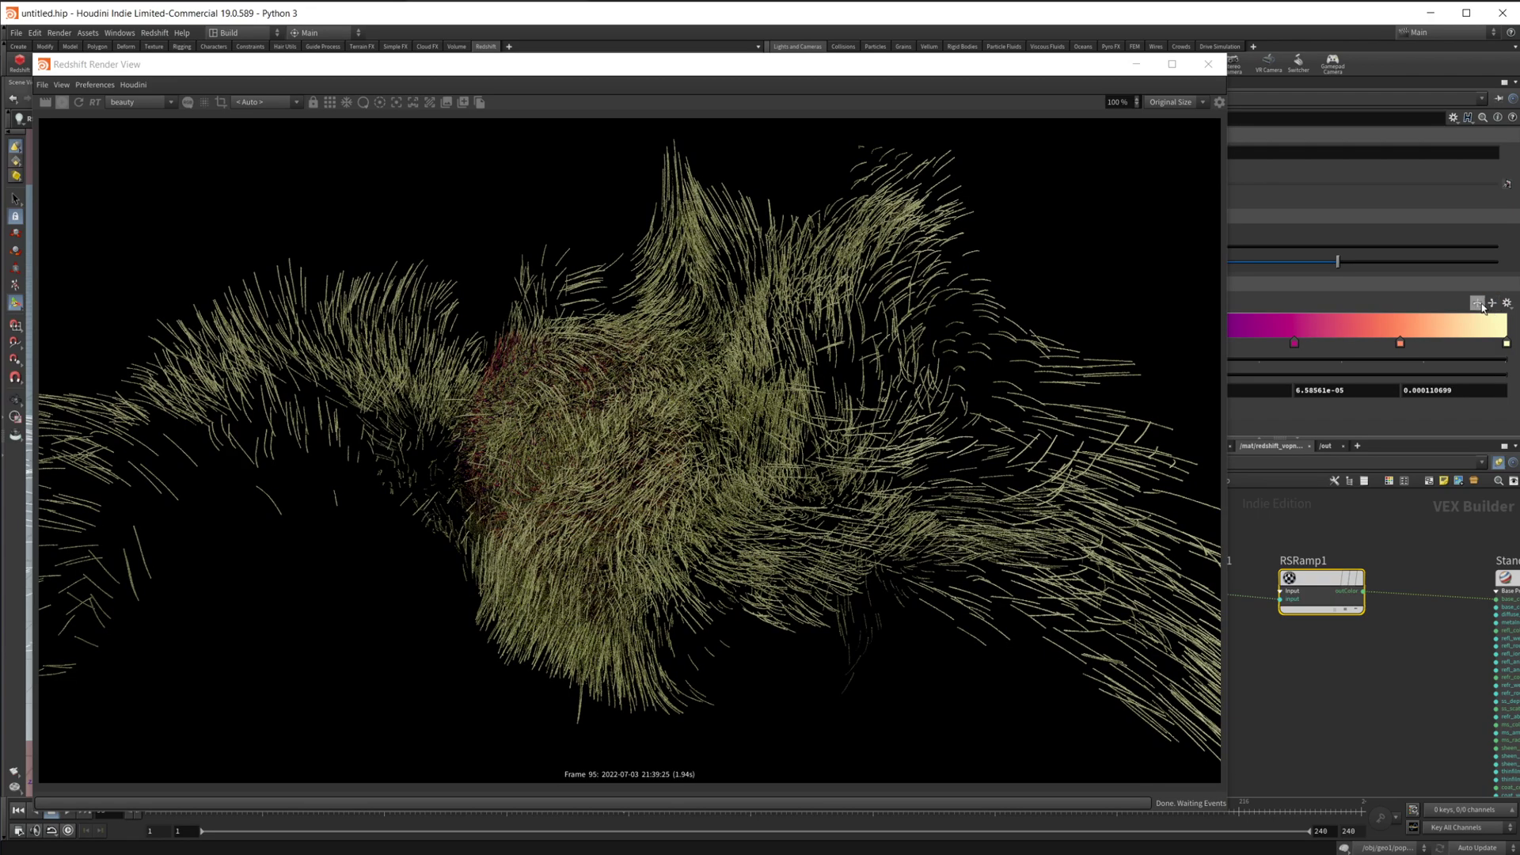
left_click(1480, 305)
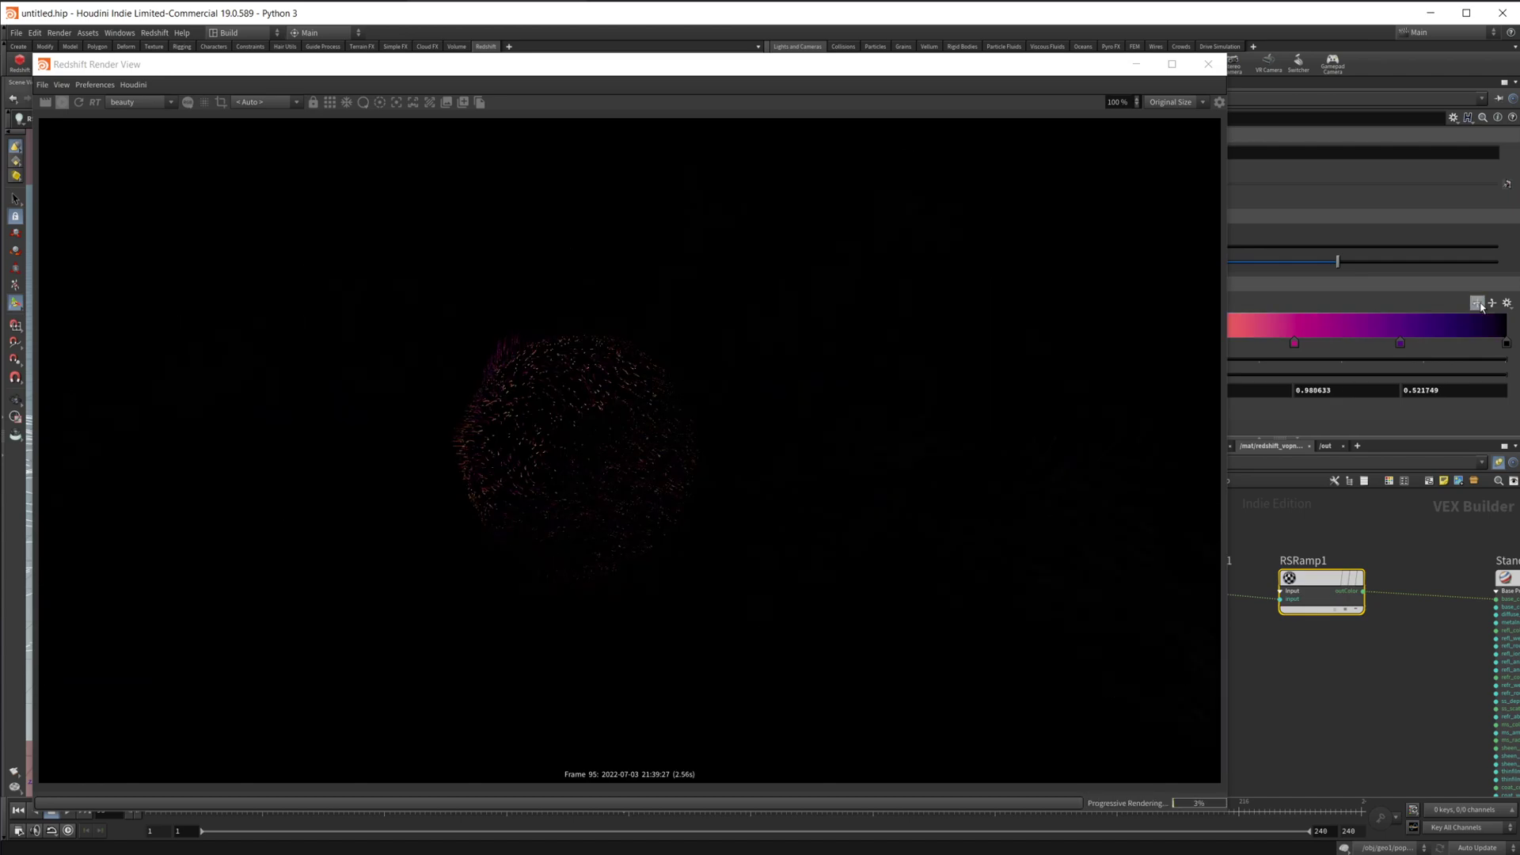
left_click(1479, 305)
left_click(1507, 305)
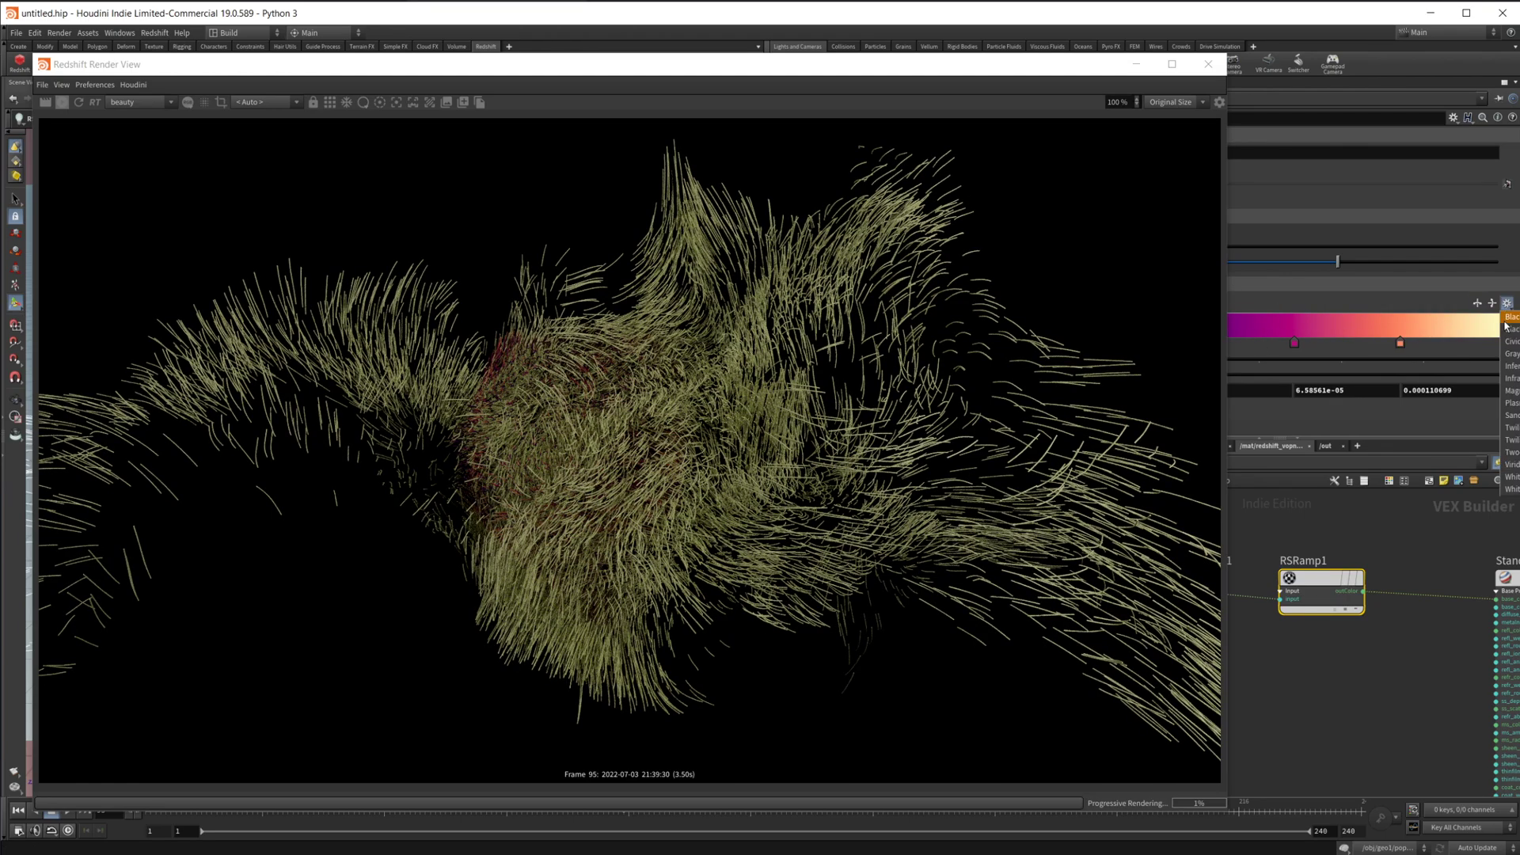
left_click(1512, 415)
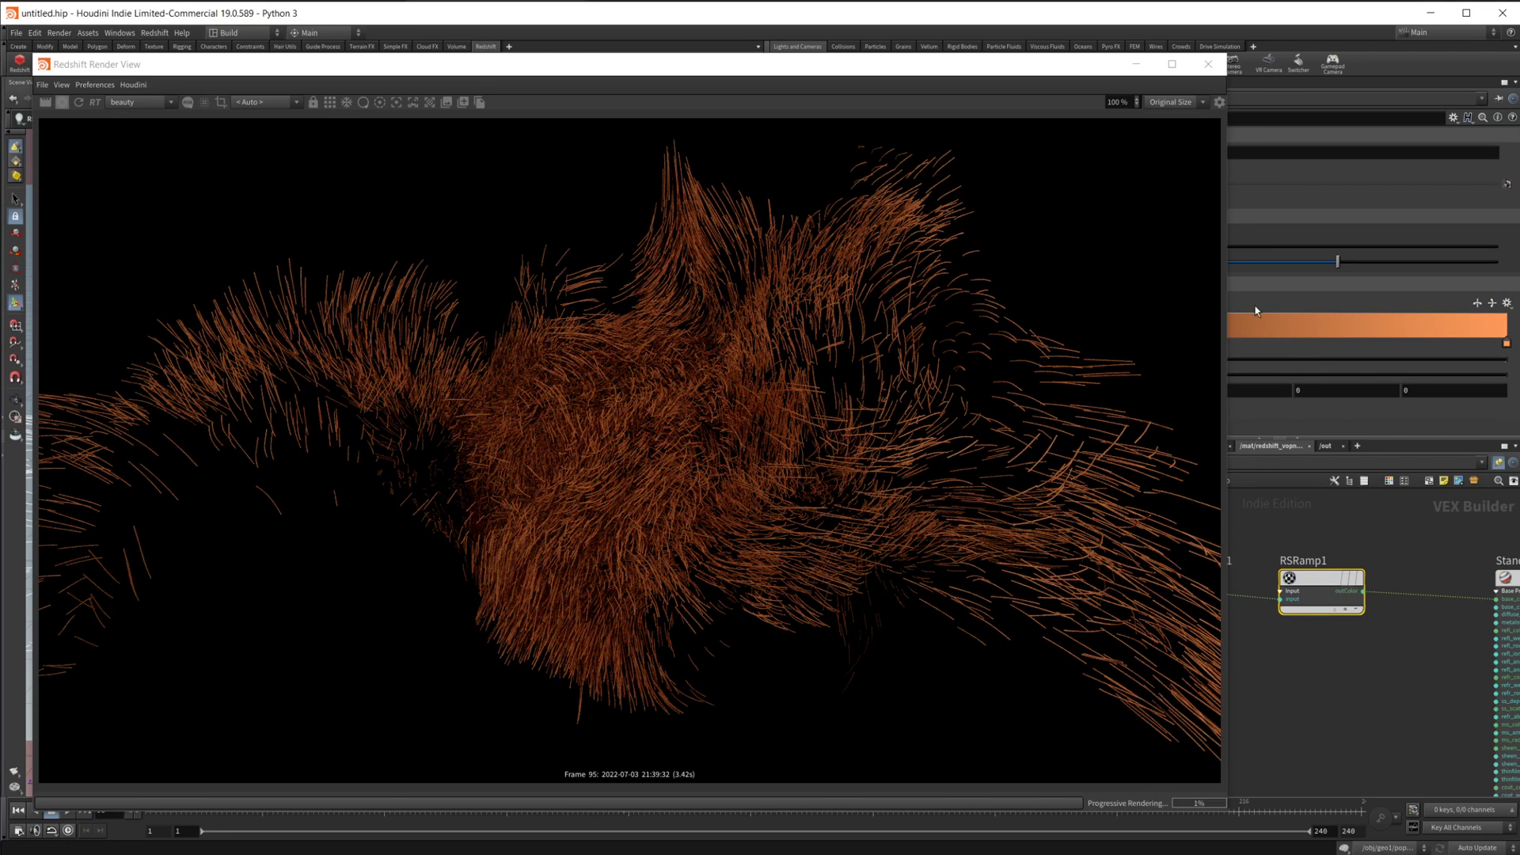
Try bright green, then light violet on the middle ramp point's colour in the Color Editor.
left_click_drag(163, 66, 1519, 174)
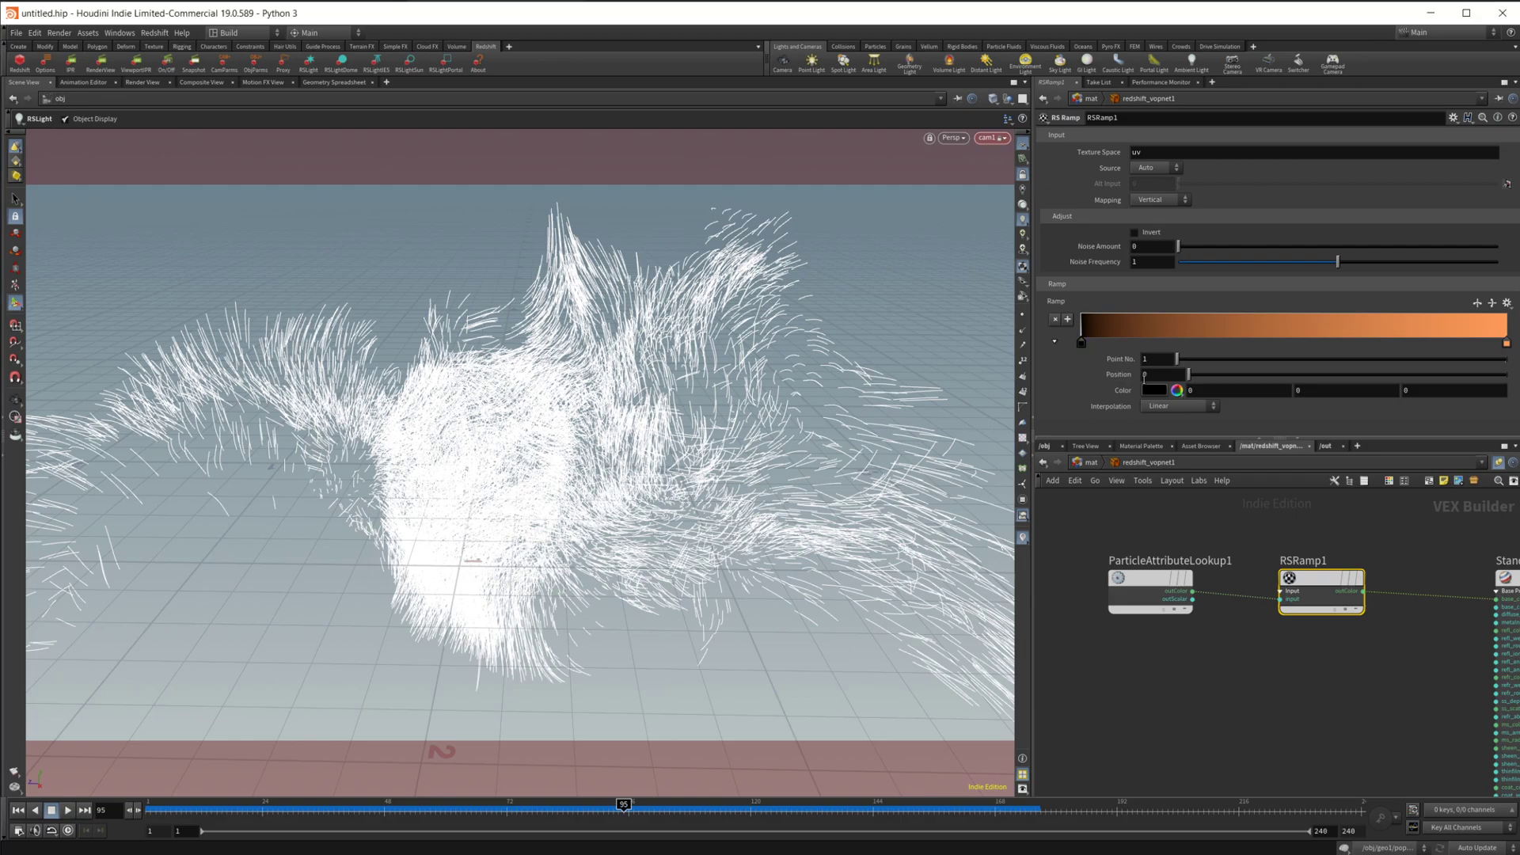
left_click(1165, 391)
left_click(1195, 308)
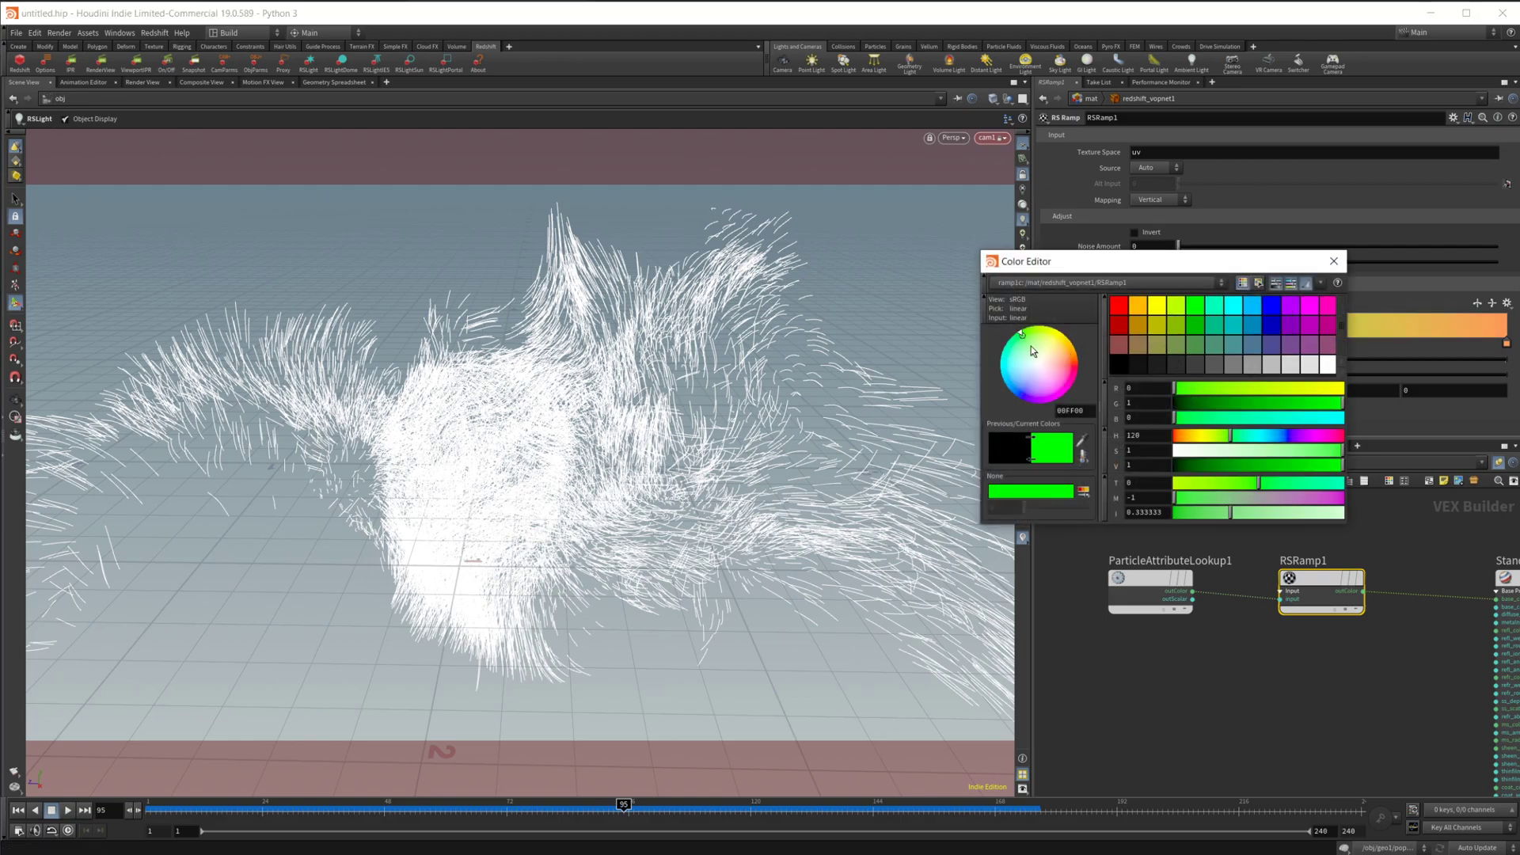
mouse_move(1027, 348)
left_mouse_down()
mouse_move(1014, 370)
mouse_move(1053, 390)
mouse_move(1027, 379)
left_mouse_up()
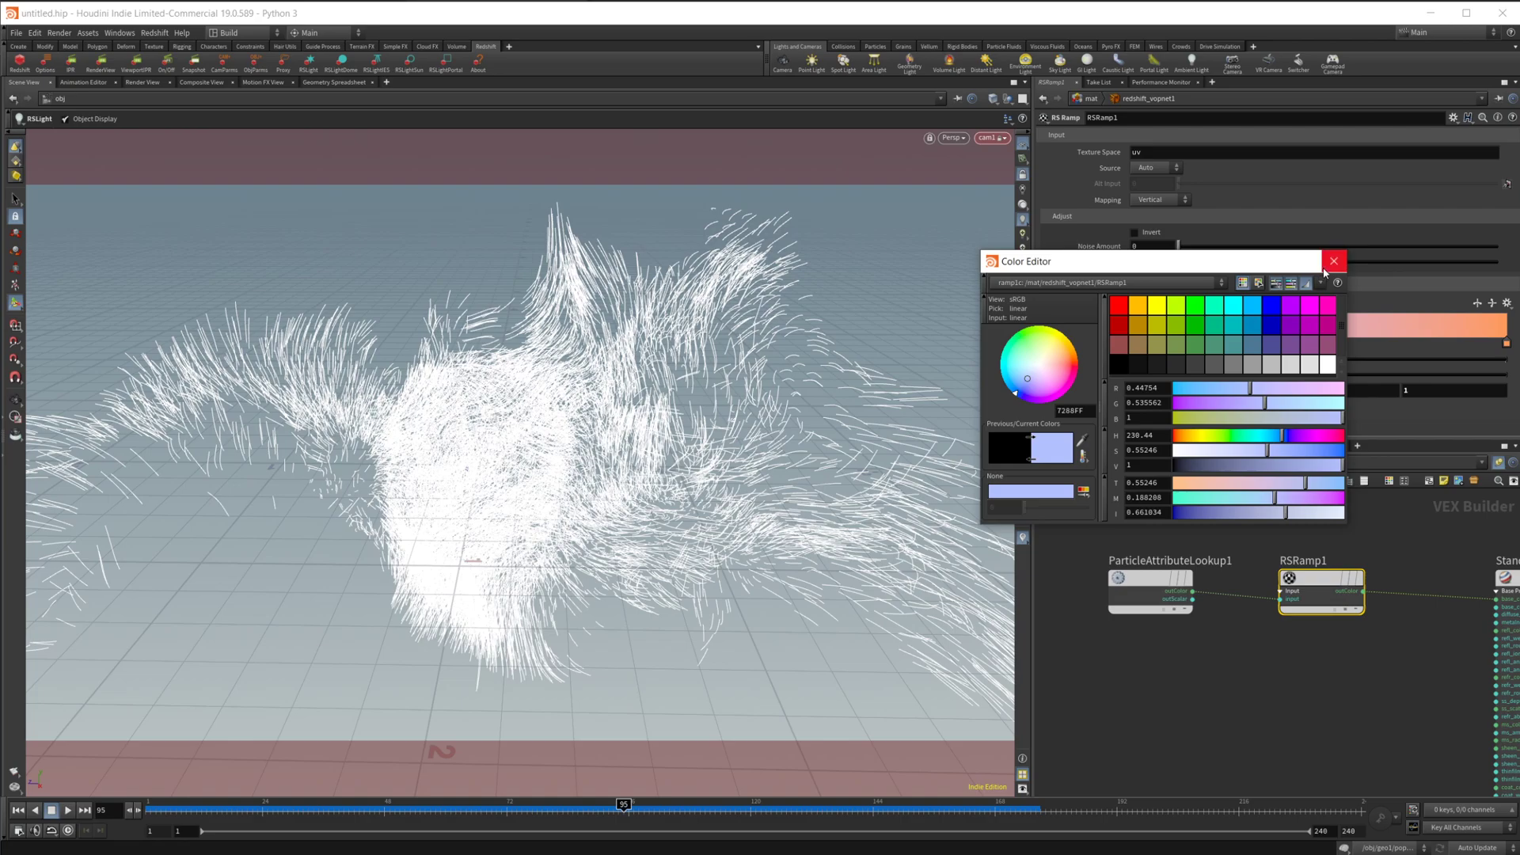
left_click(1334, 261)
Set the ramp point at 0.393632 to pure green and return to the main Houdini window.
left_click_drag(1516, 198, 267, 108)
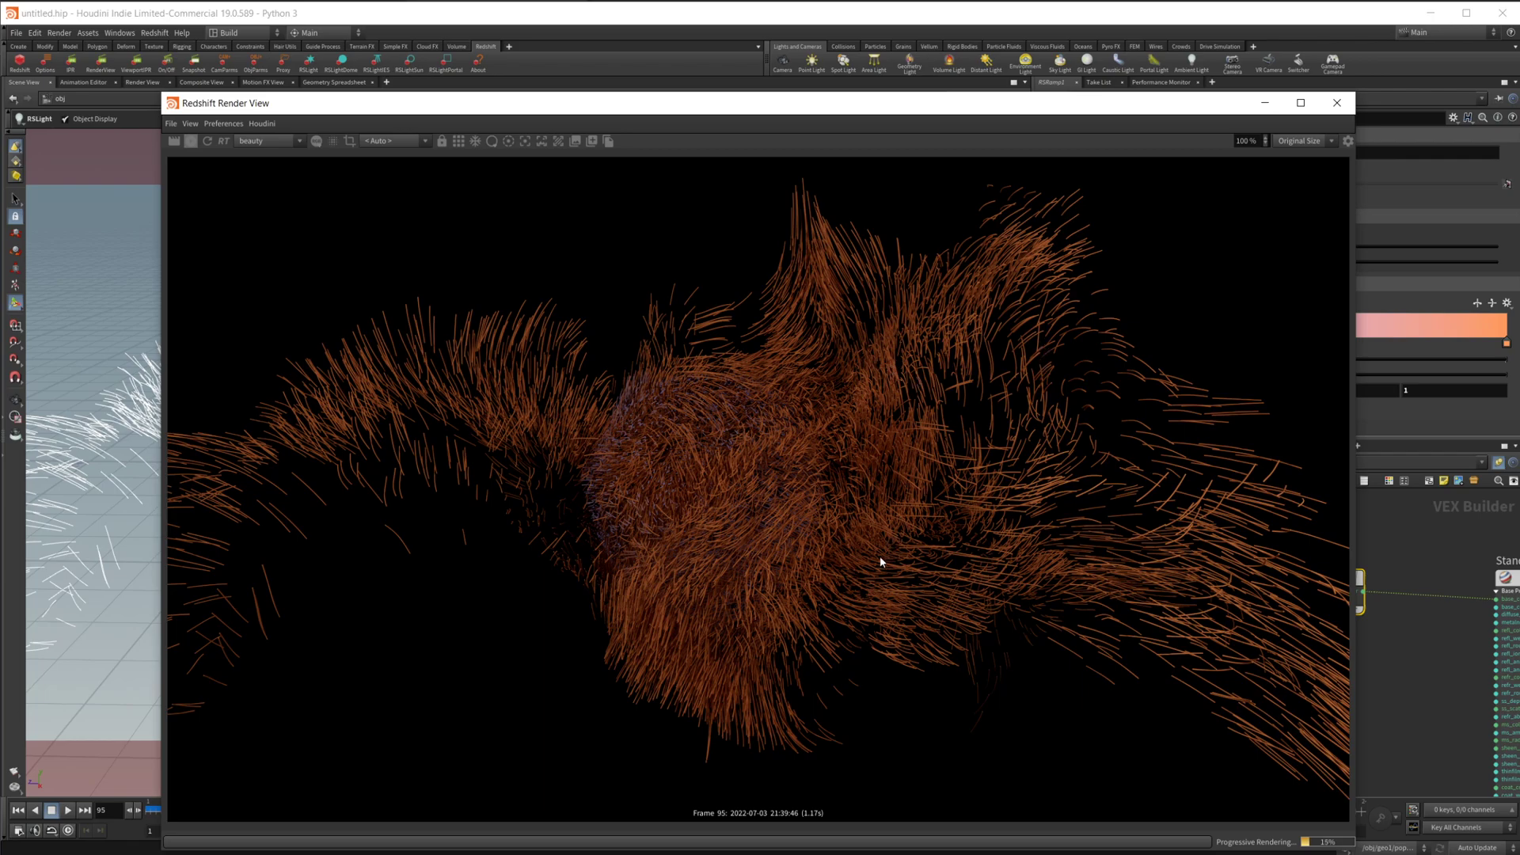
left_click_drag(844, 113, 596, 98)
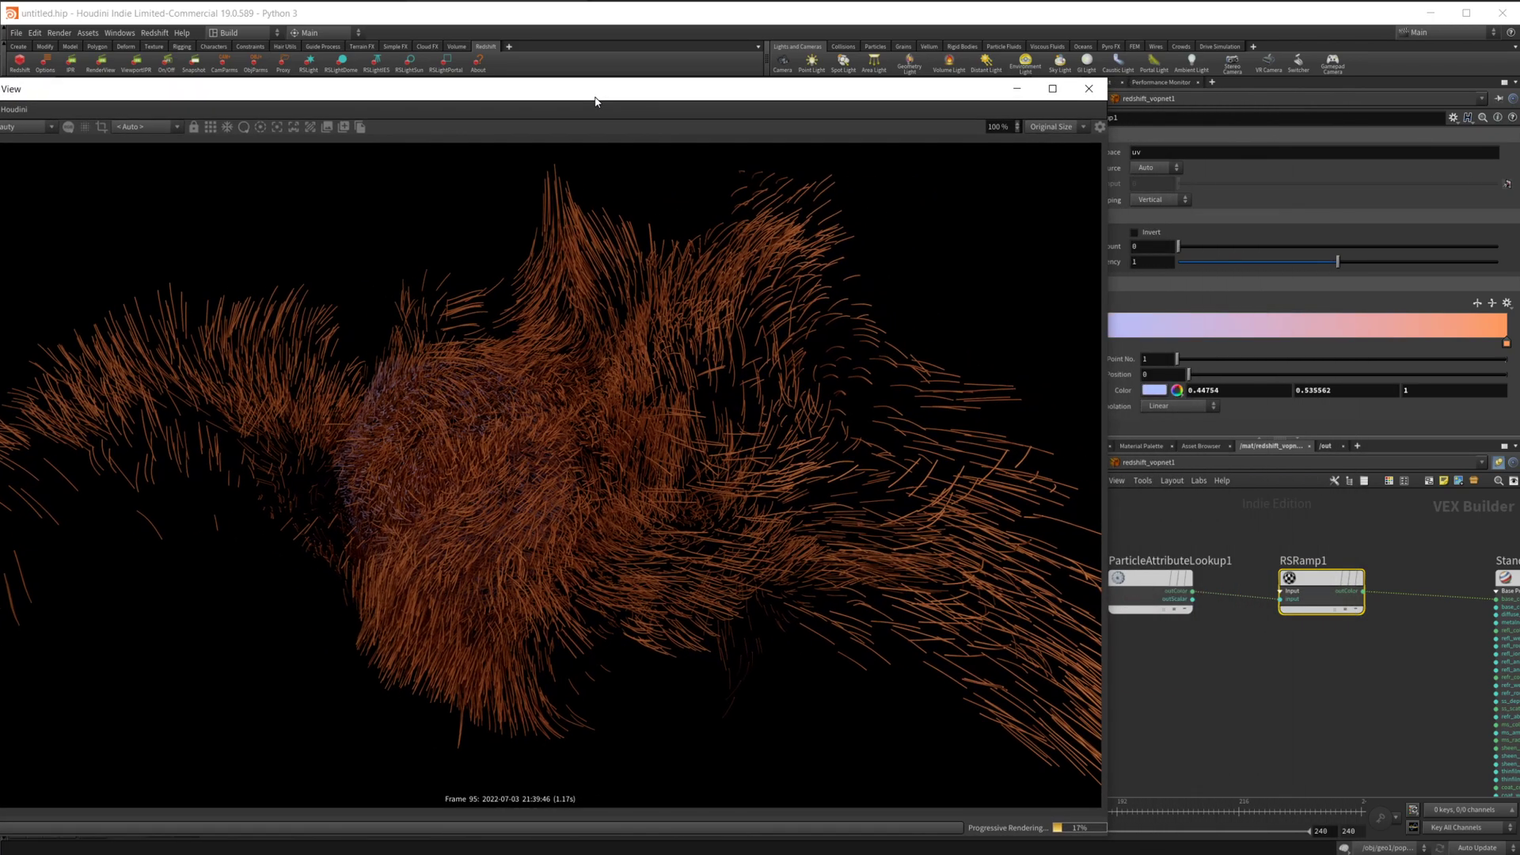
left_click(1177, 390)
left_click(1196, 315)
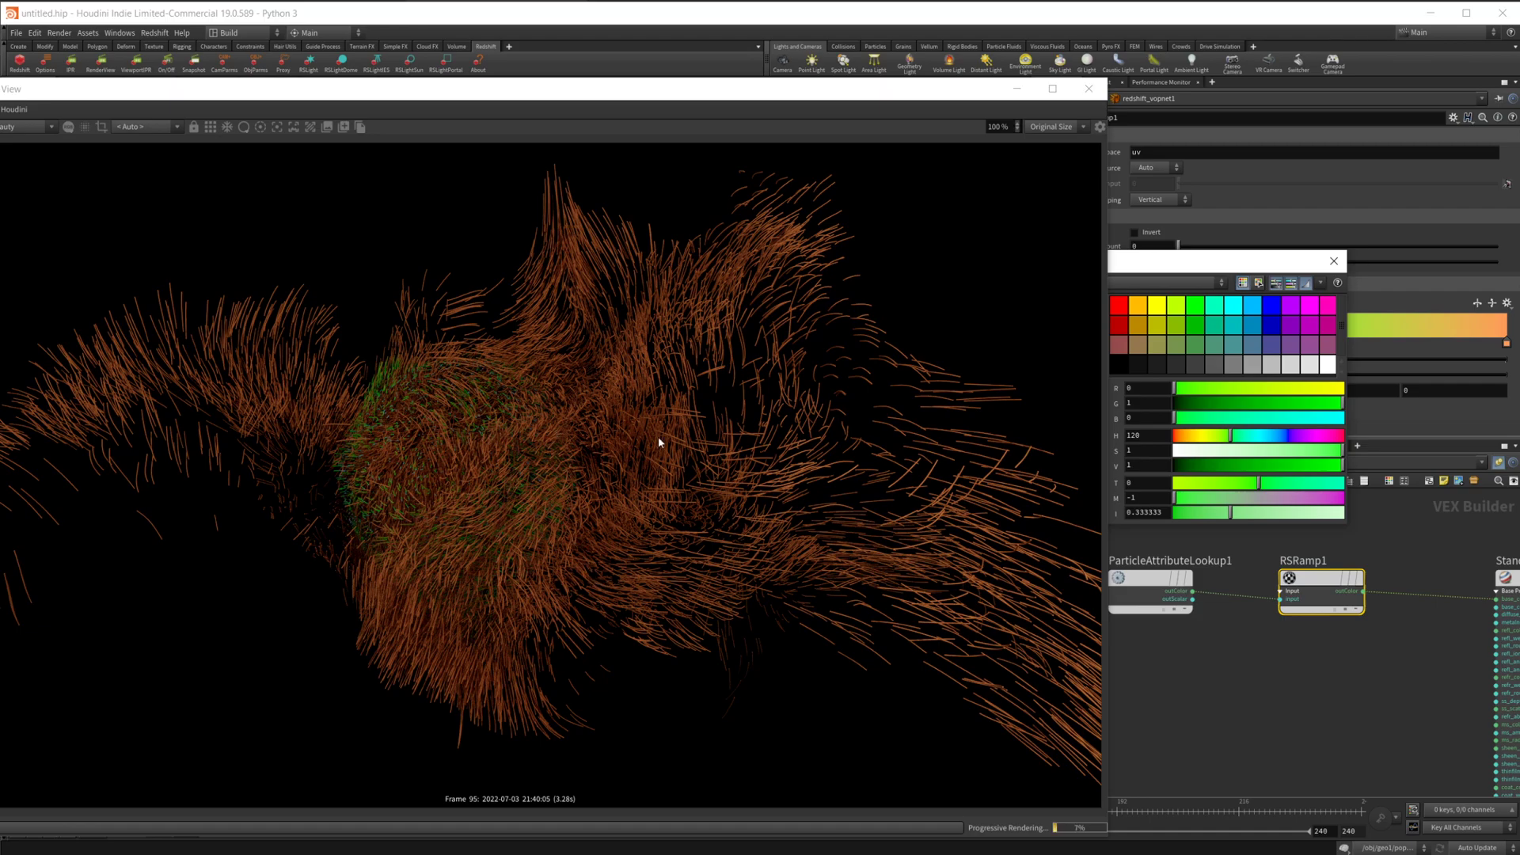
double_click(580, 90)
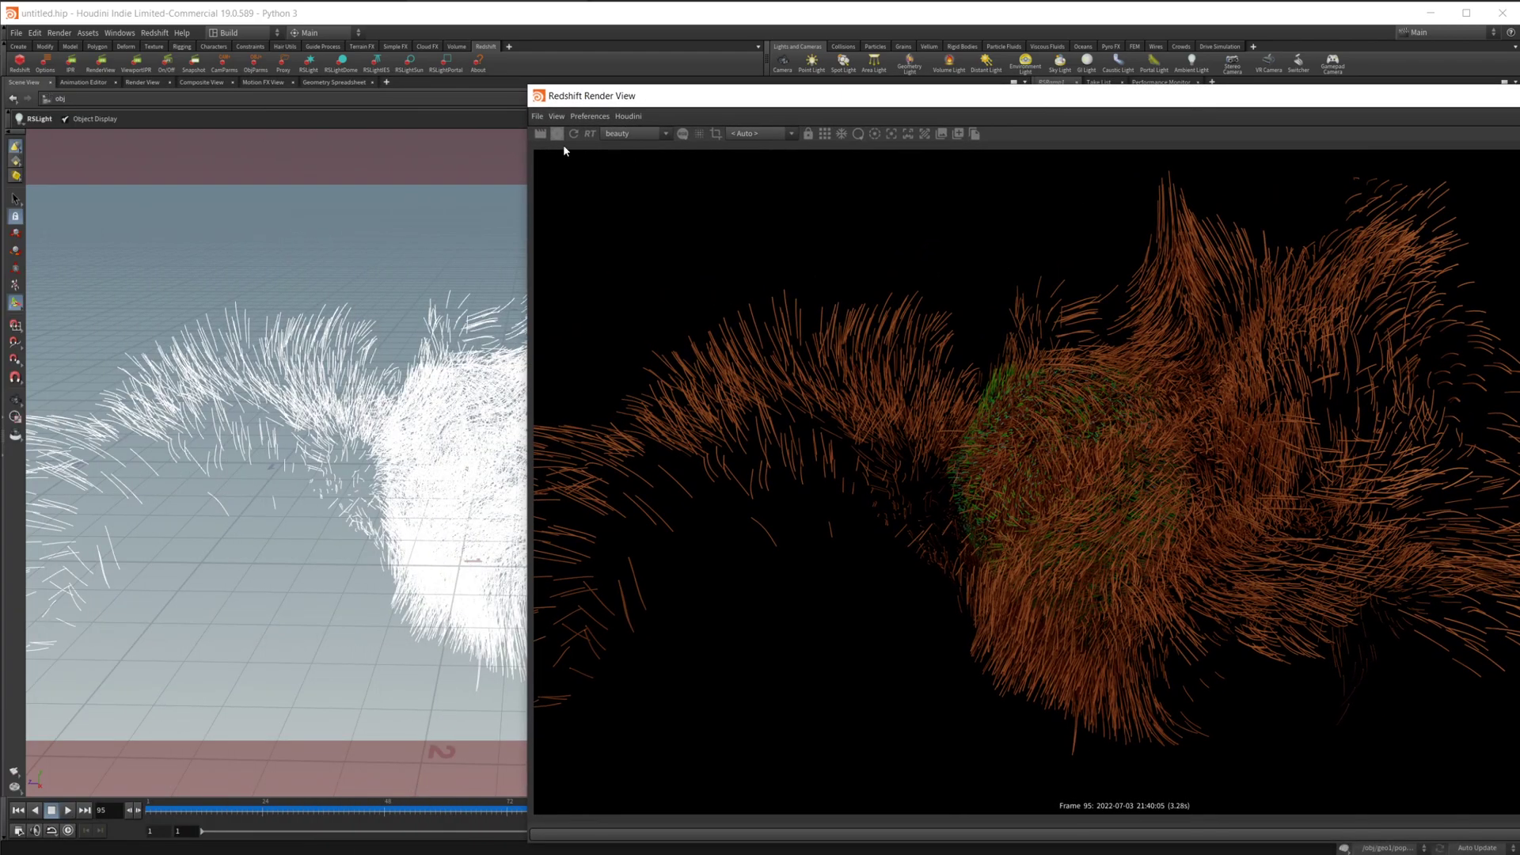
key("alt+Tab")
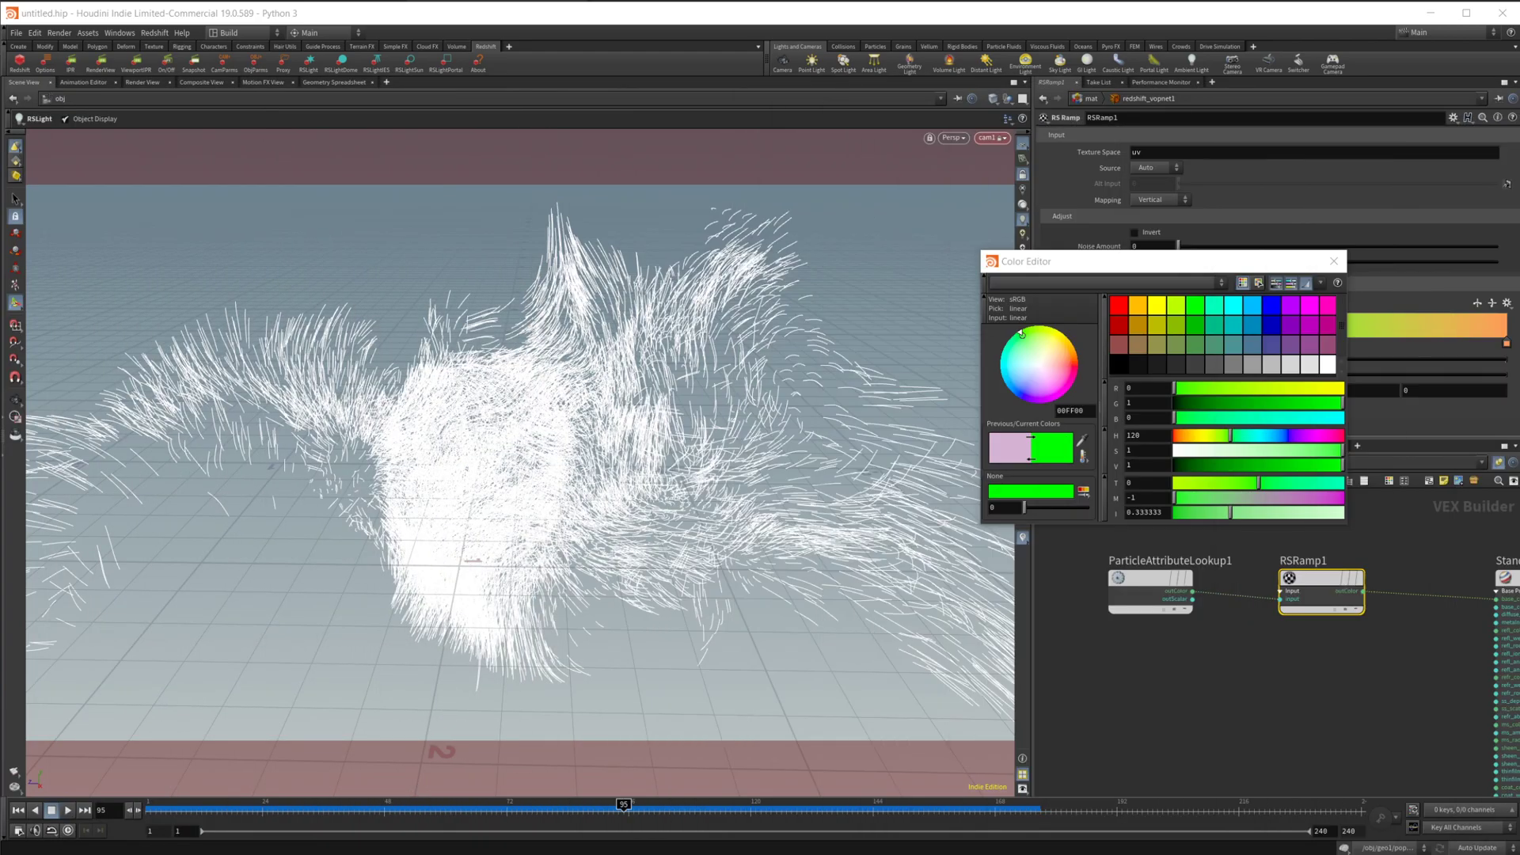
left_click(1334, 261)
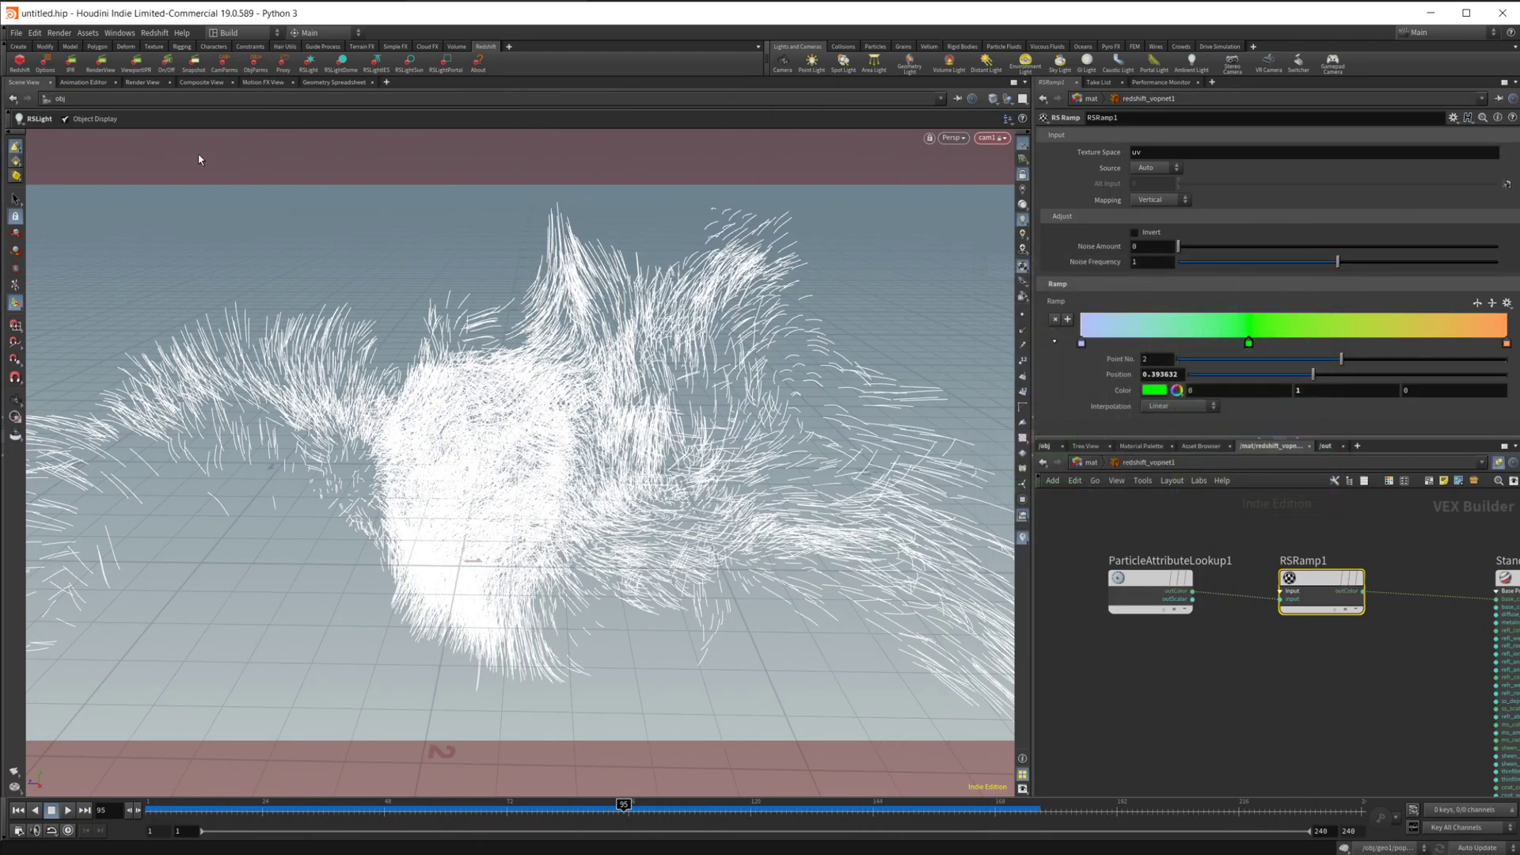
left_click(333, 83)
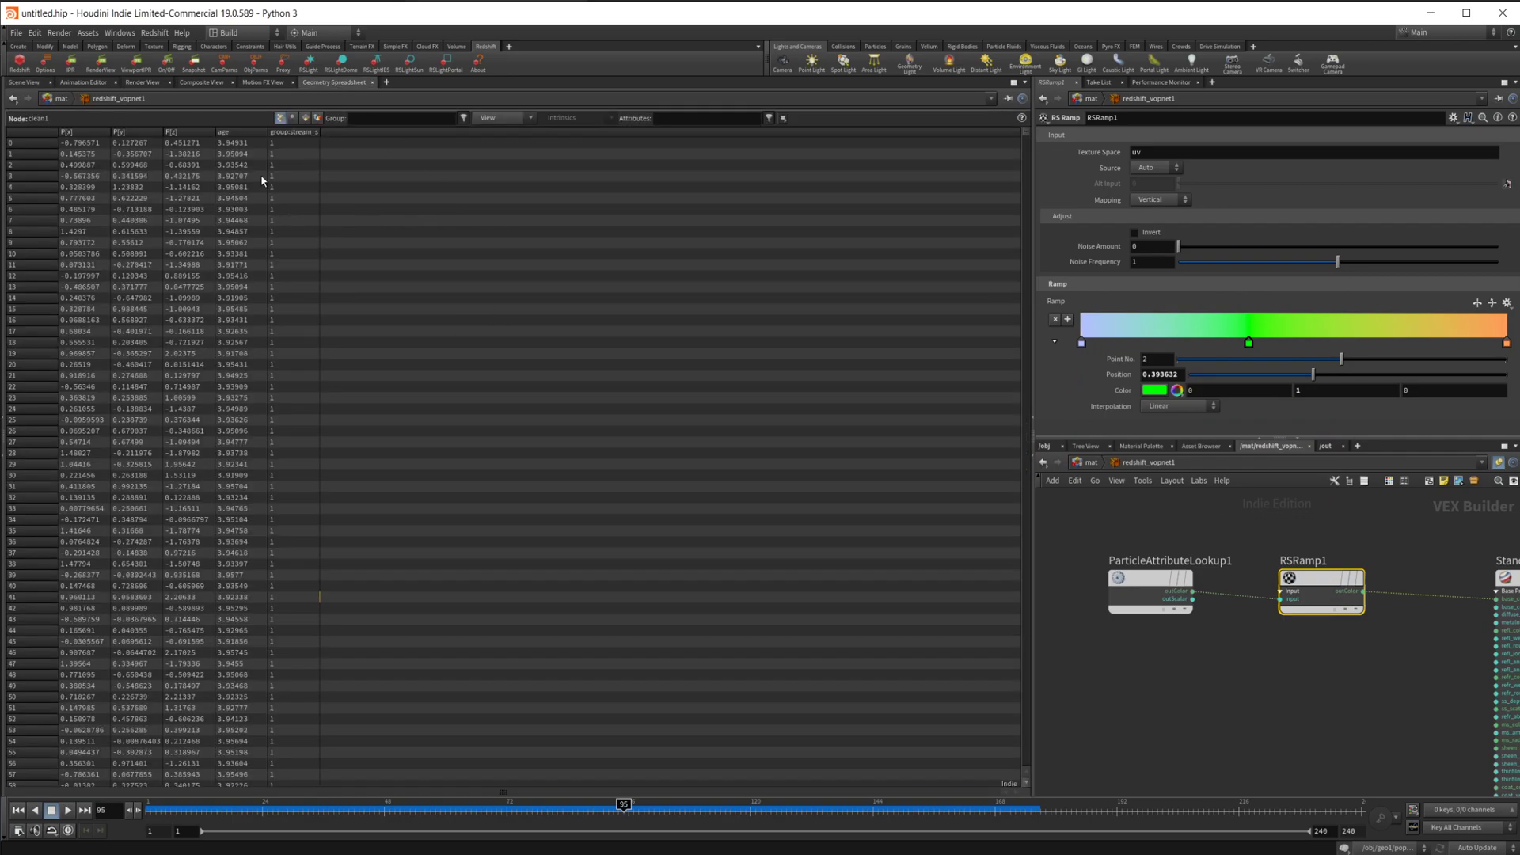
left_click(239, 133)
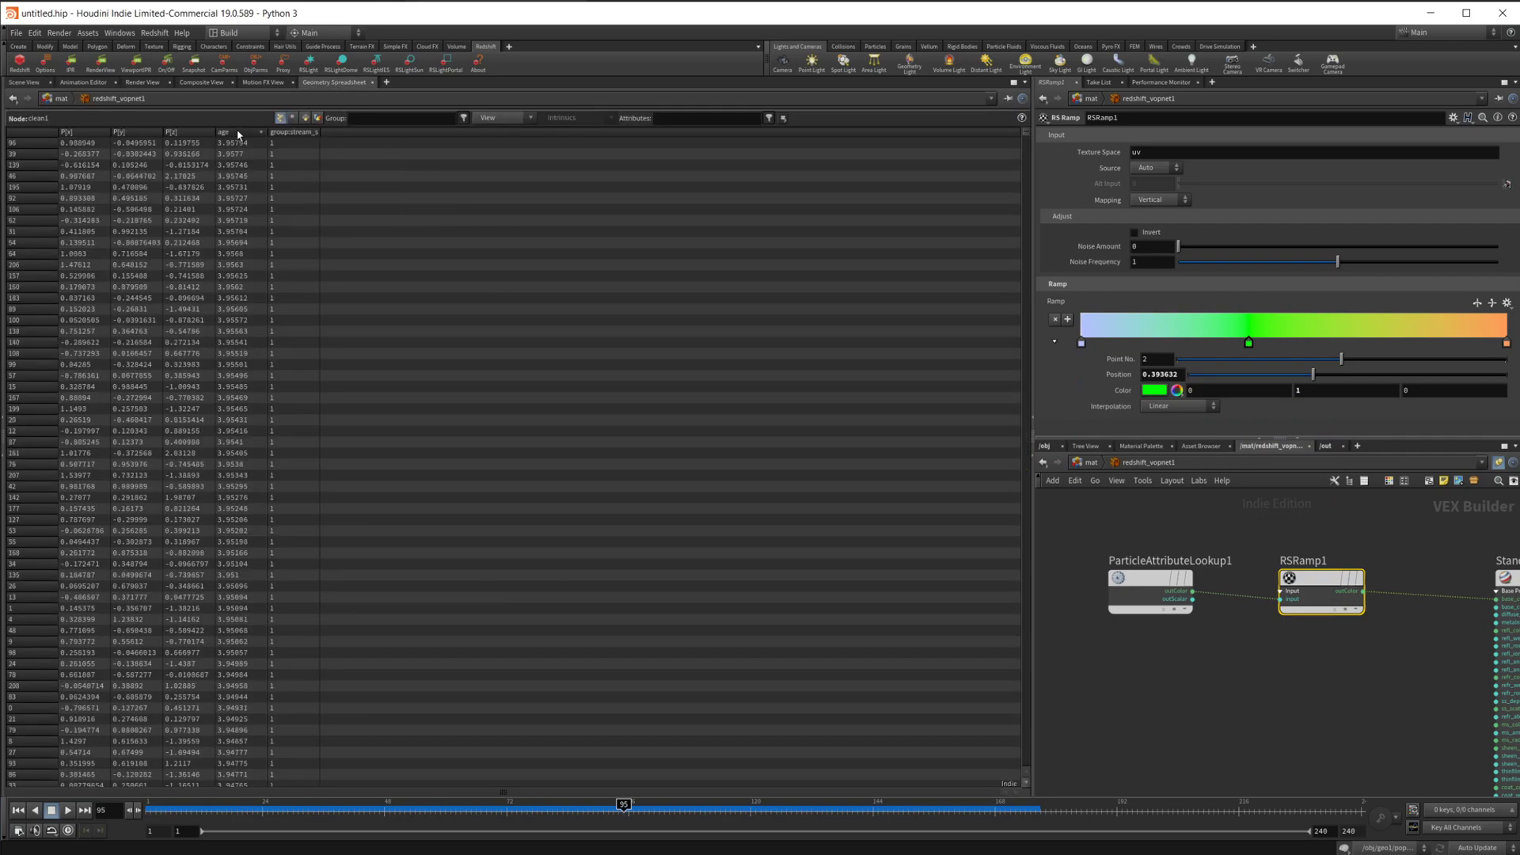
left_click(240, 132)
scroll(274, 186, "down", 4)
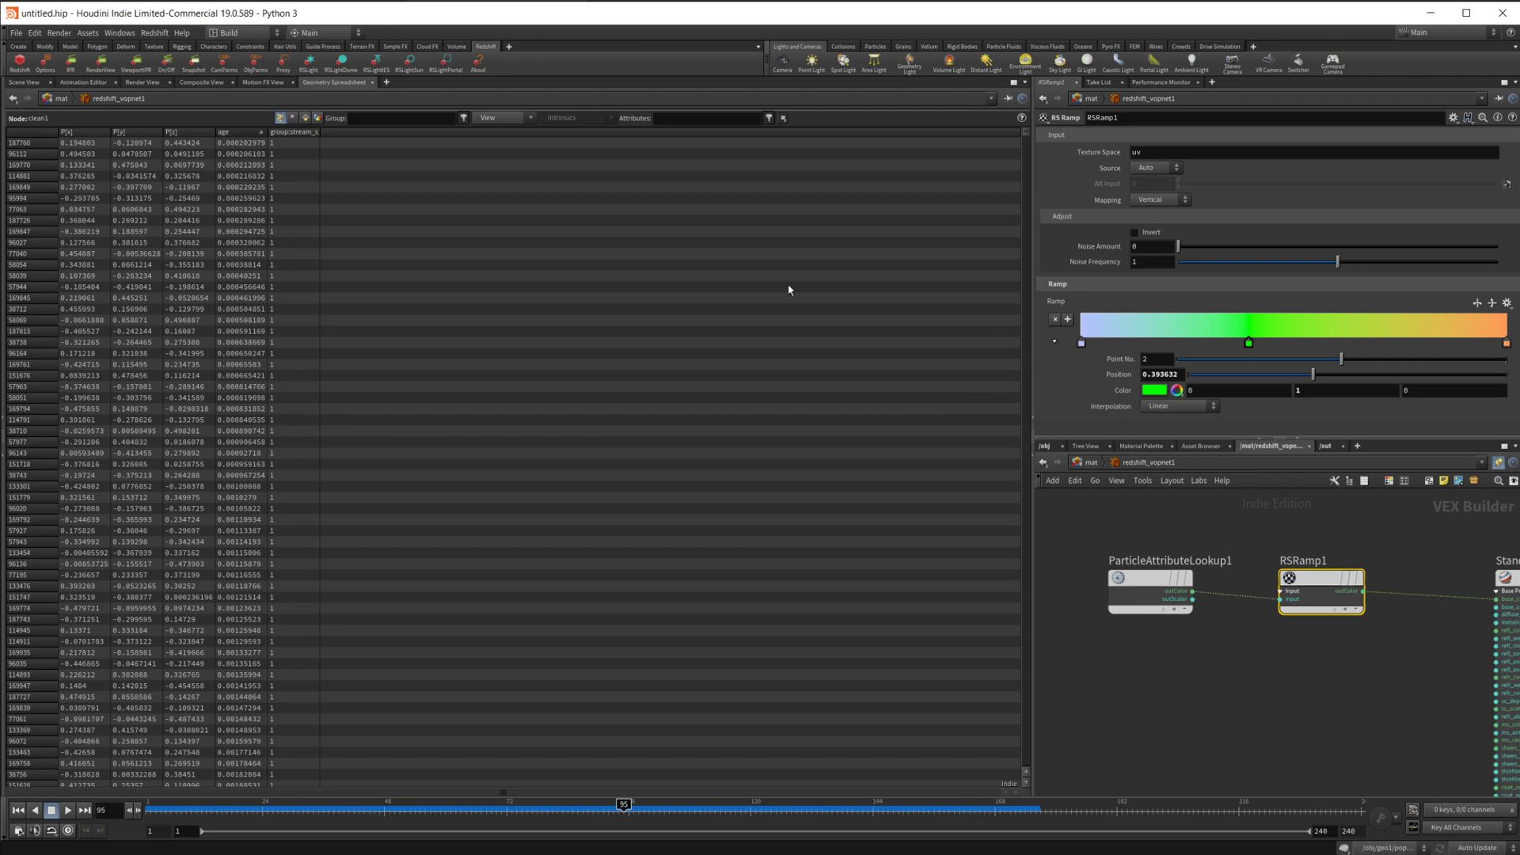
left_click(24, 83)
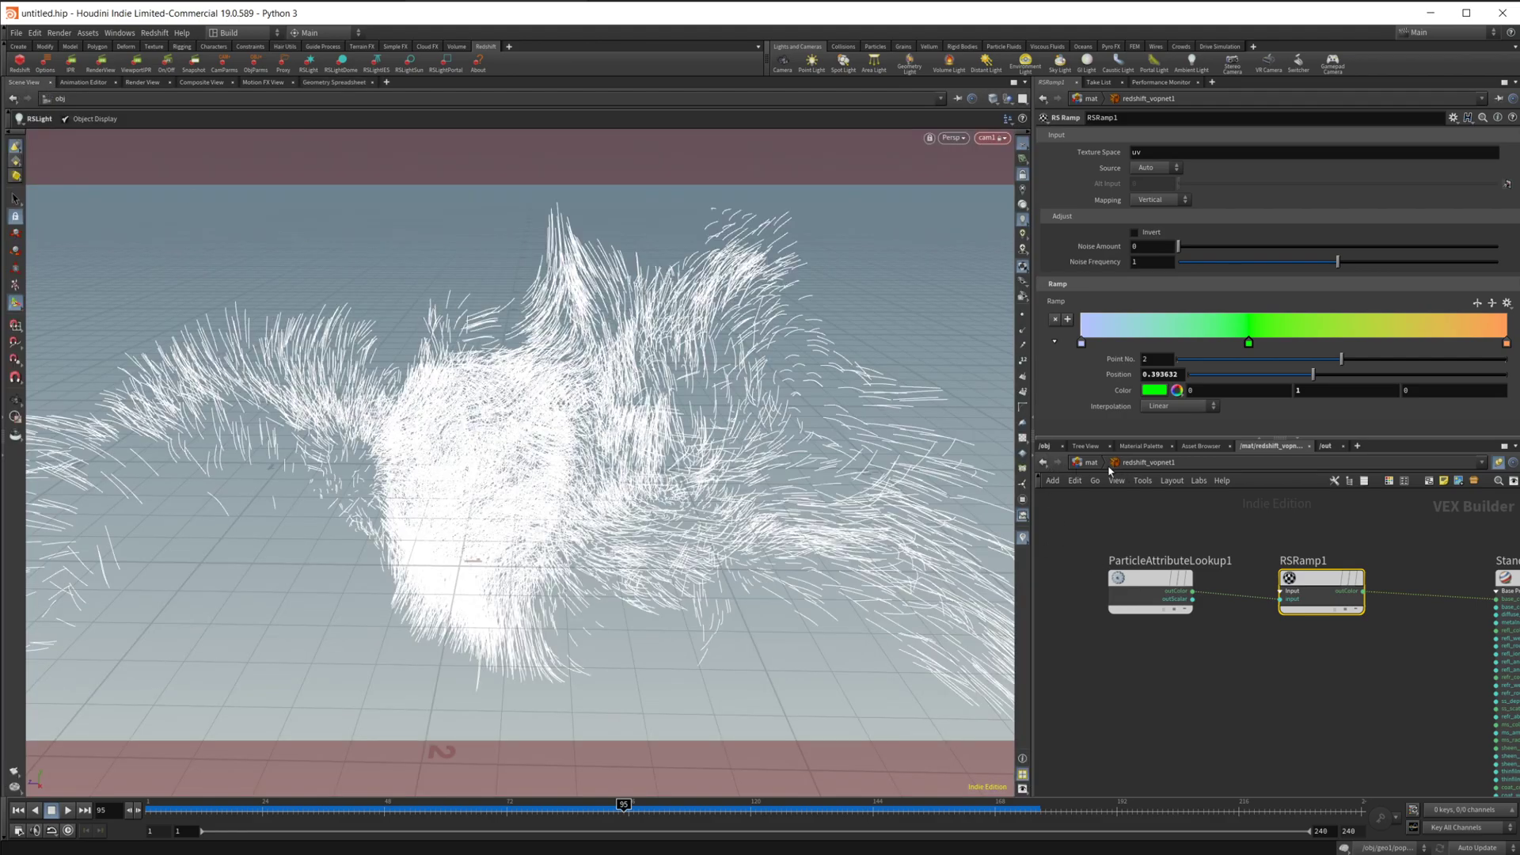
Inside geo1, add an Attribute Promote node below clean1.
left_click(1045, 446)
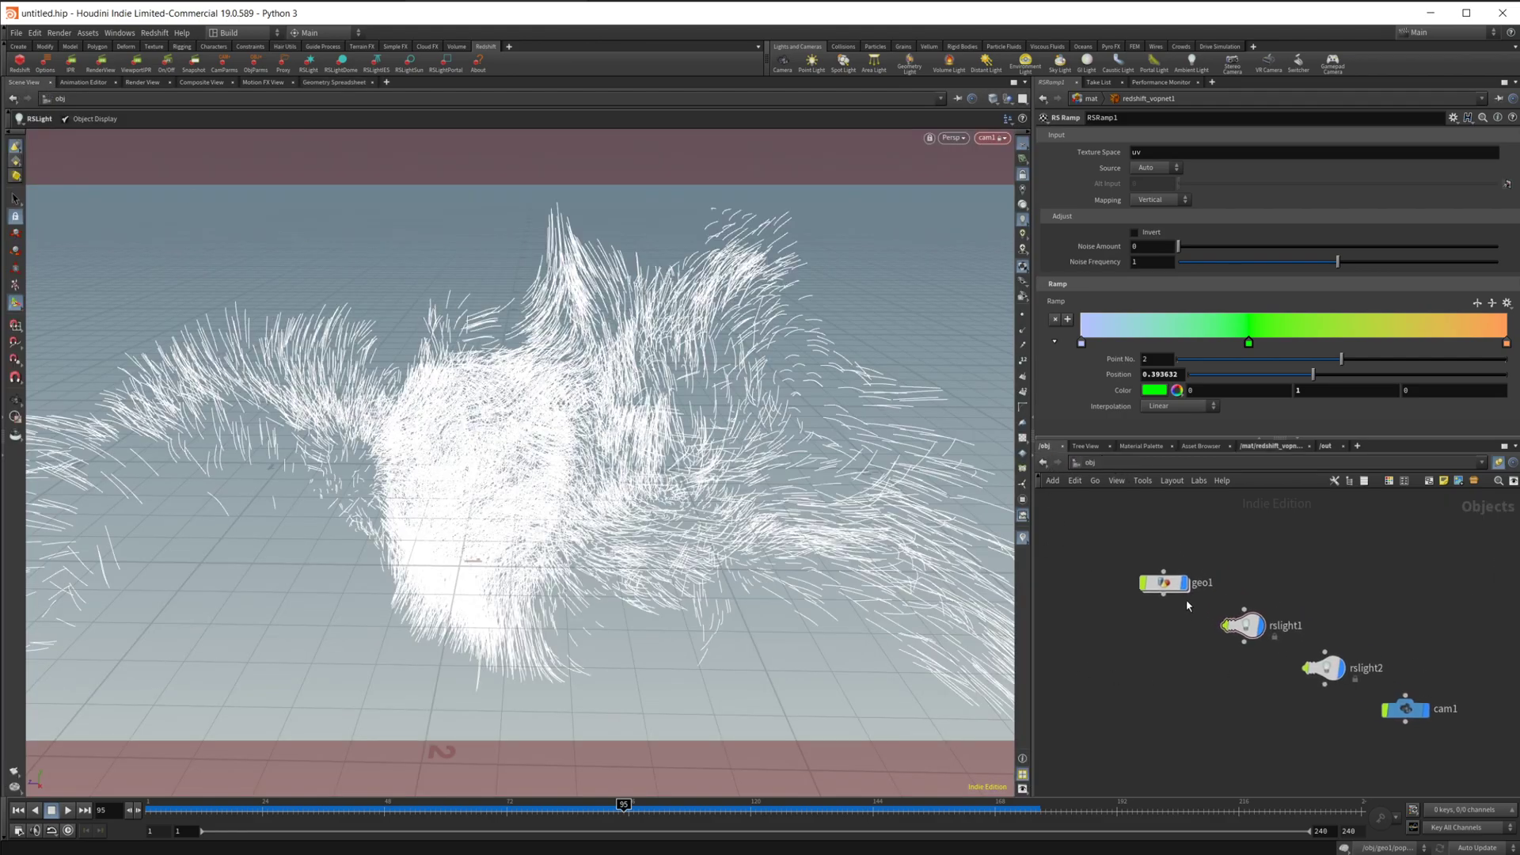
double_click(1160, 584)
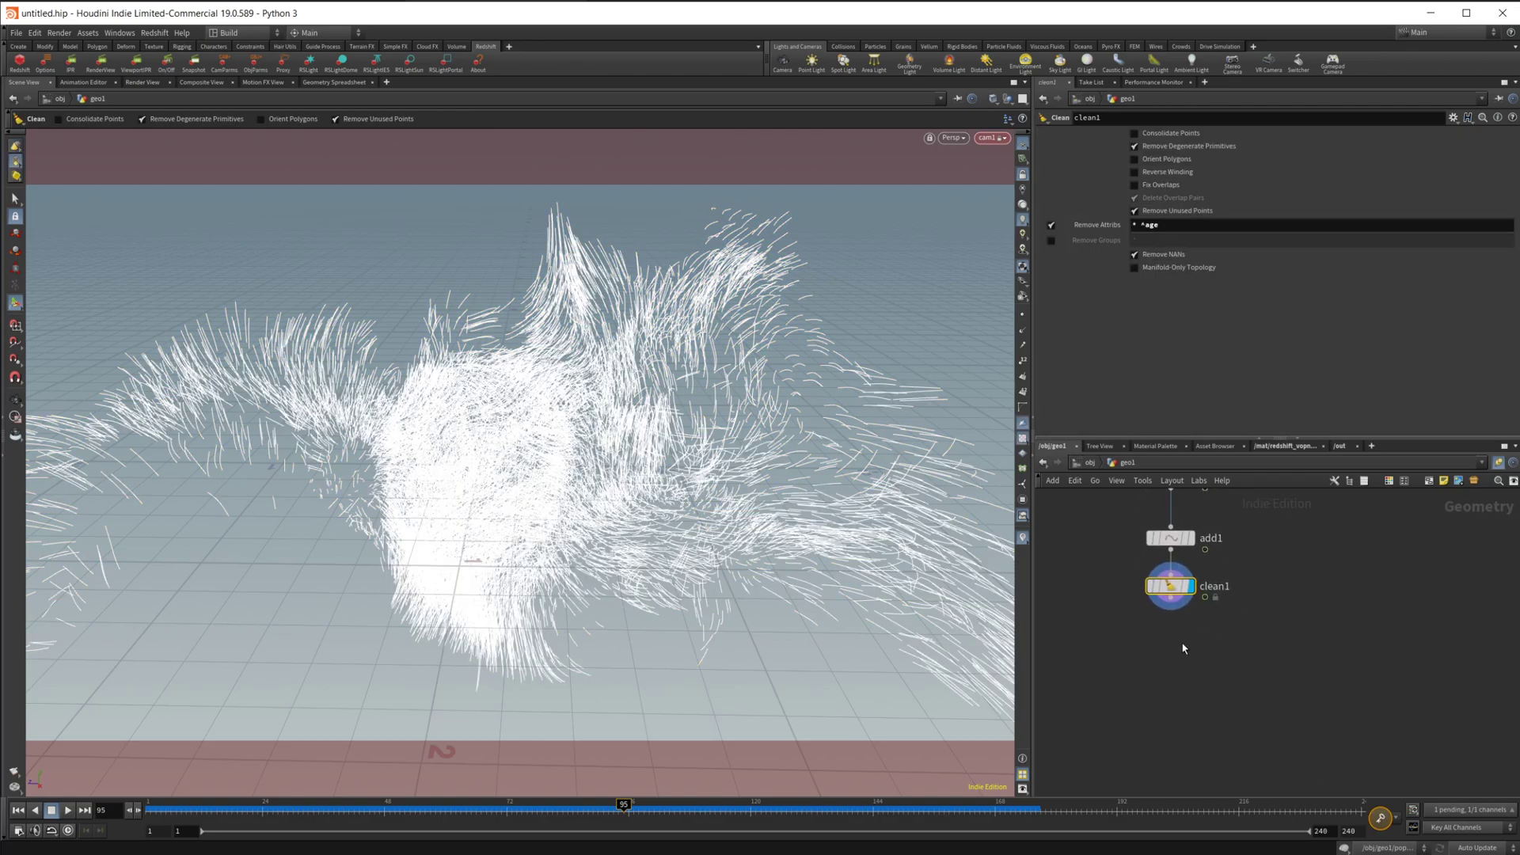
key("Tab")
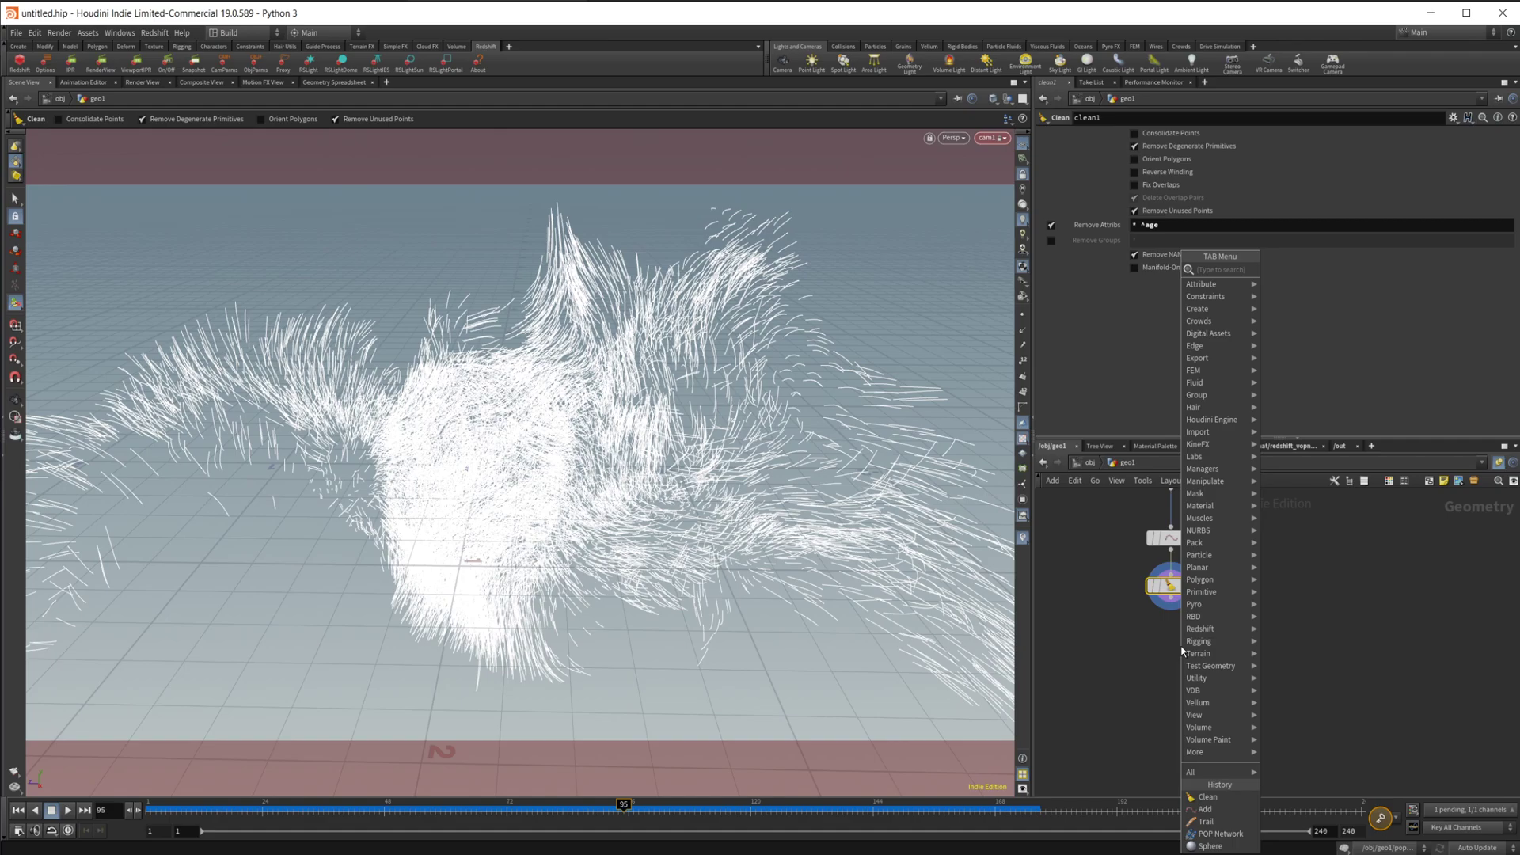
type("att pro")
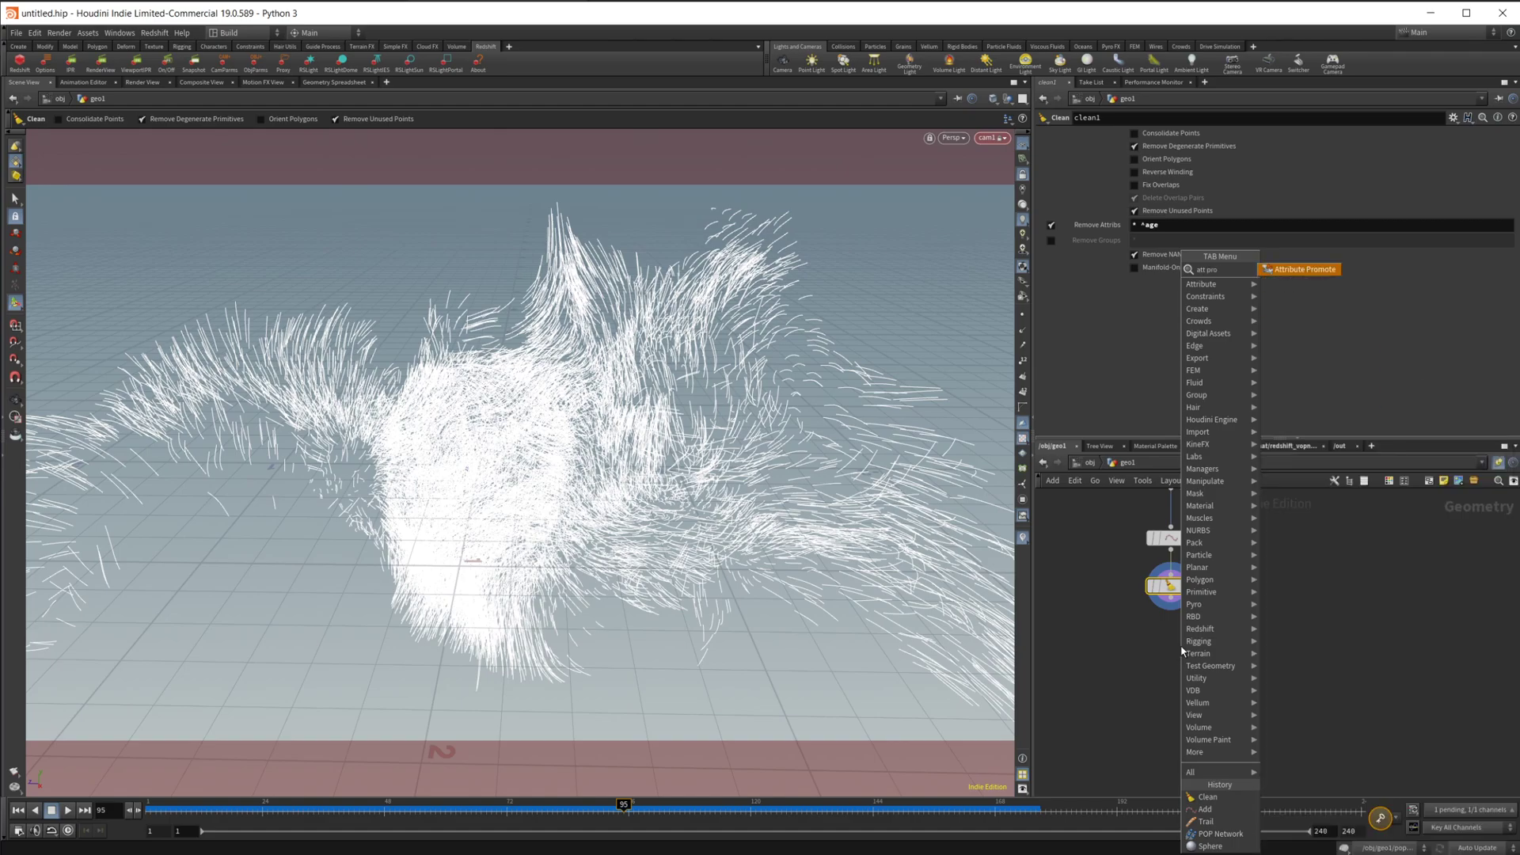
key("Return")
left_click(1183, 649)
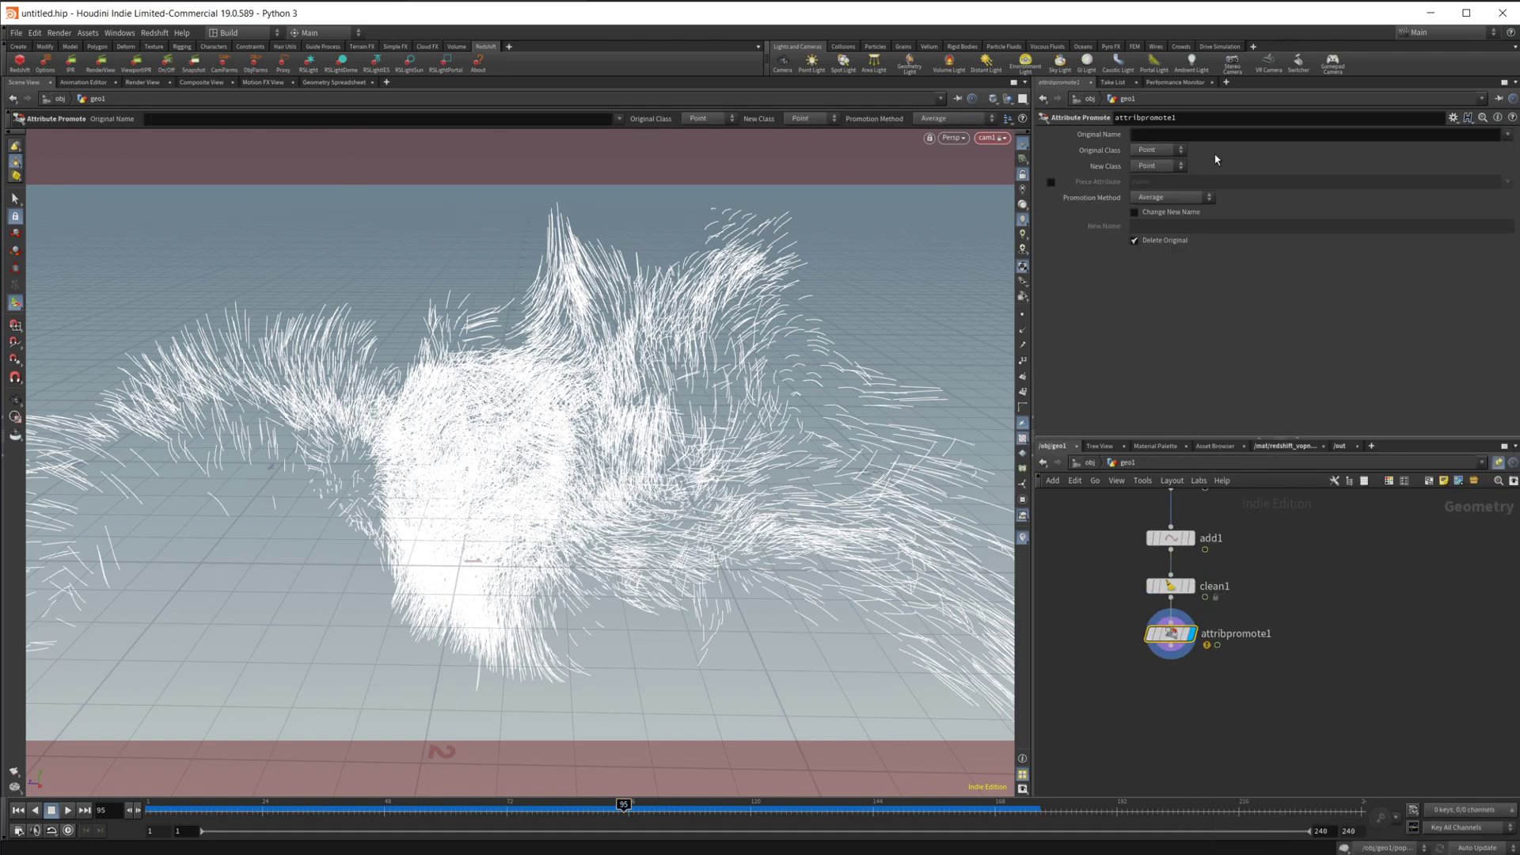
Promote age to Detail by Minimum into a new attribute min, keeping the original, and check it in the spreadsheet.
left_click(1168, 137)
type("age")
left_click(1178, 166)
left_click(1155, 212)
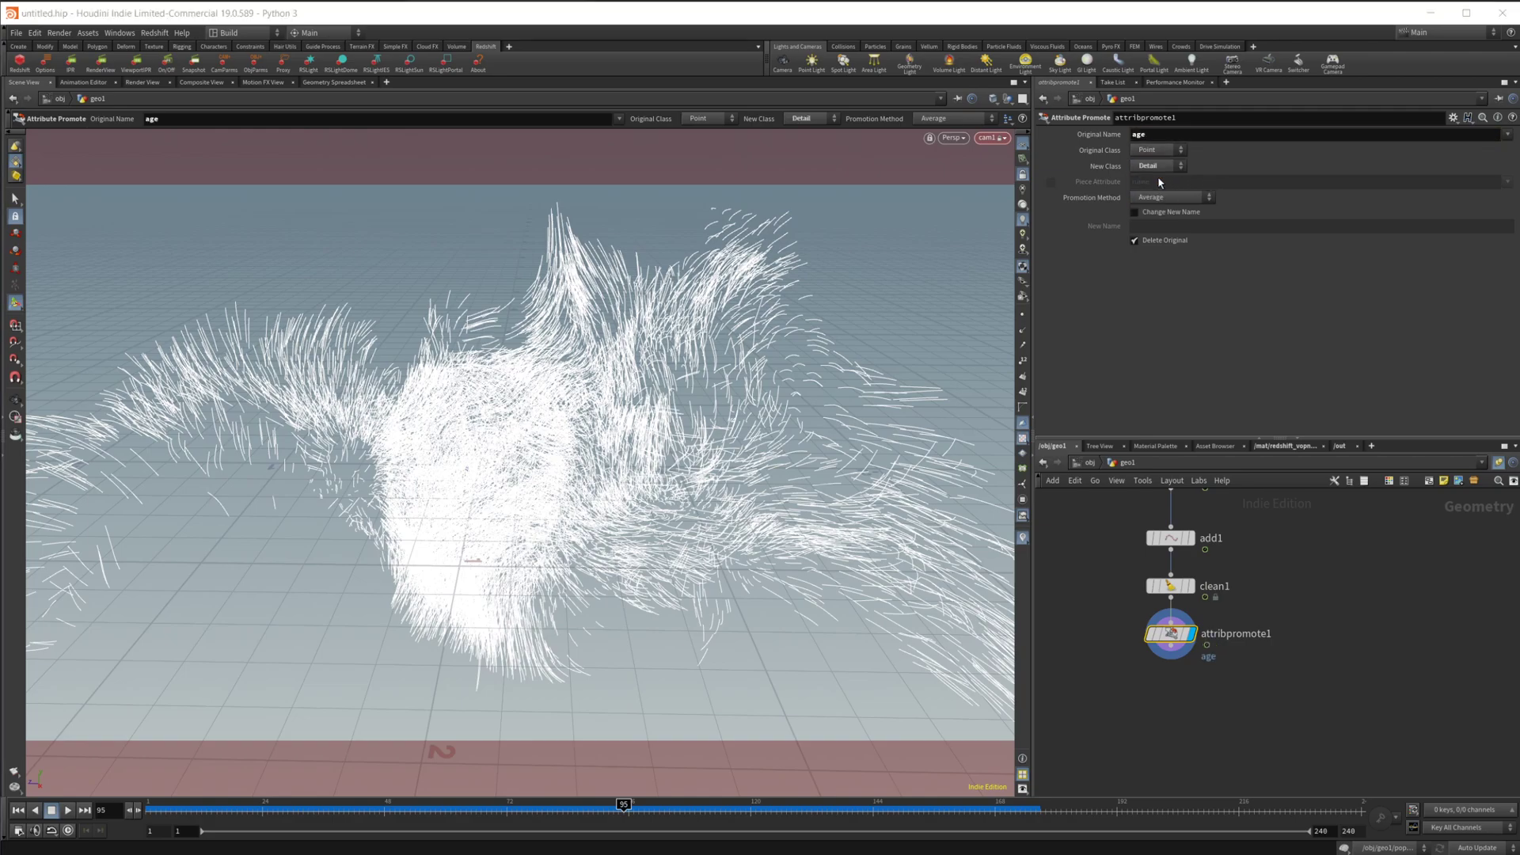
left_click(1149, 243)
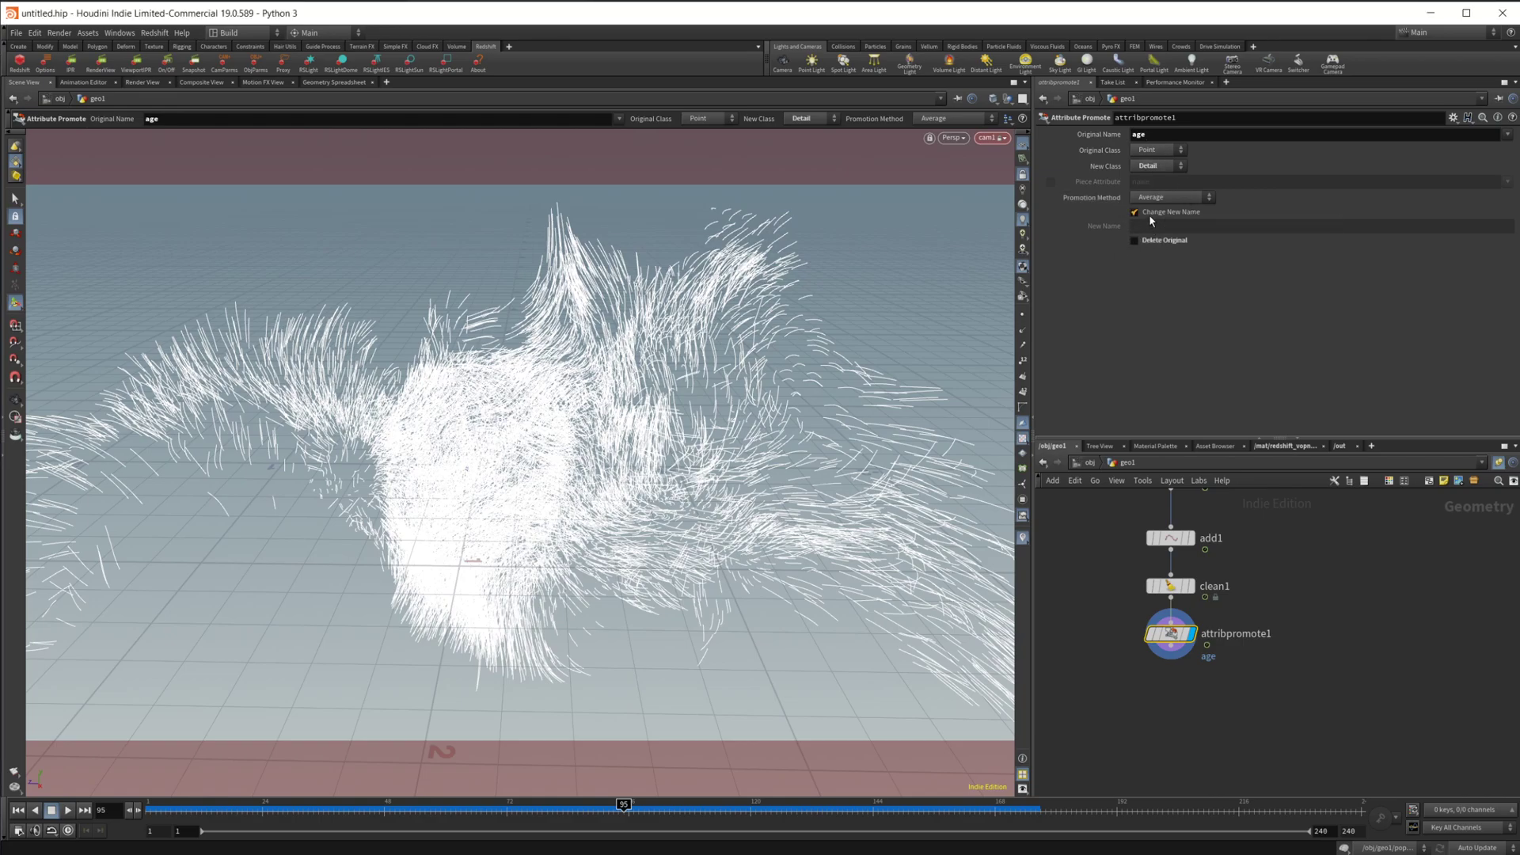
left_click(1153, 212)
left_click(1176, 226)
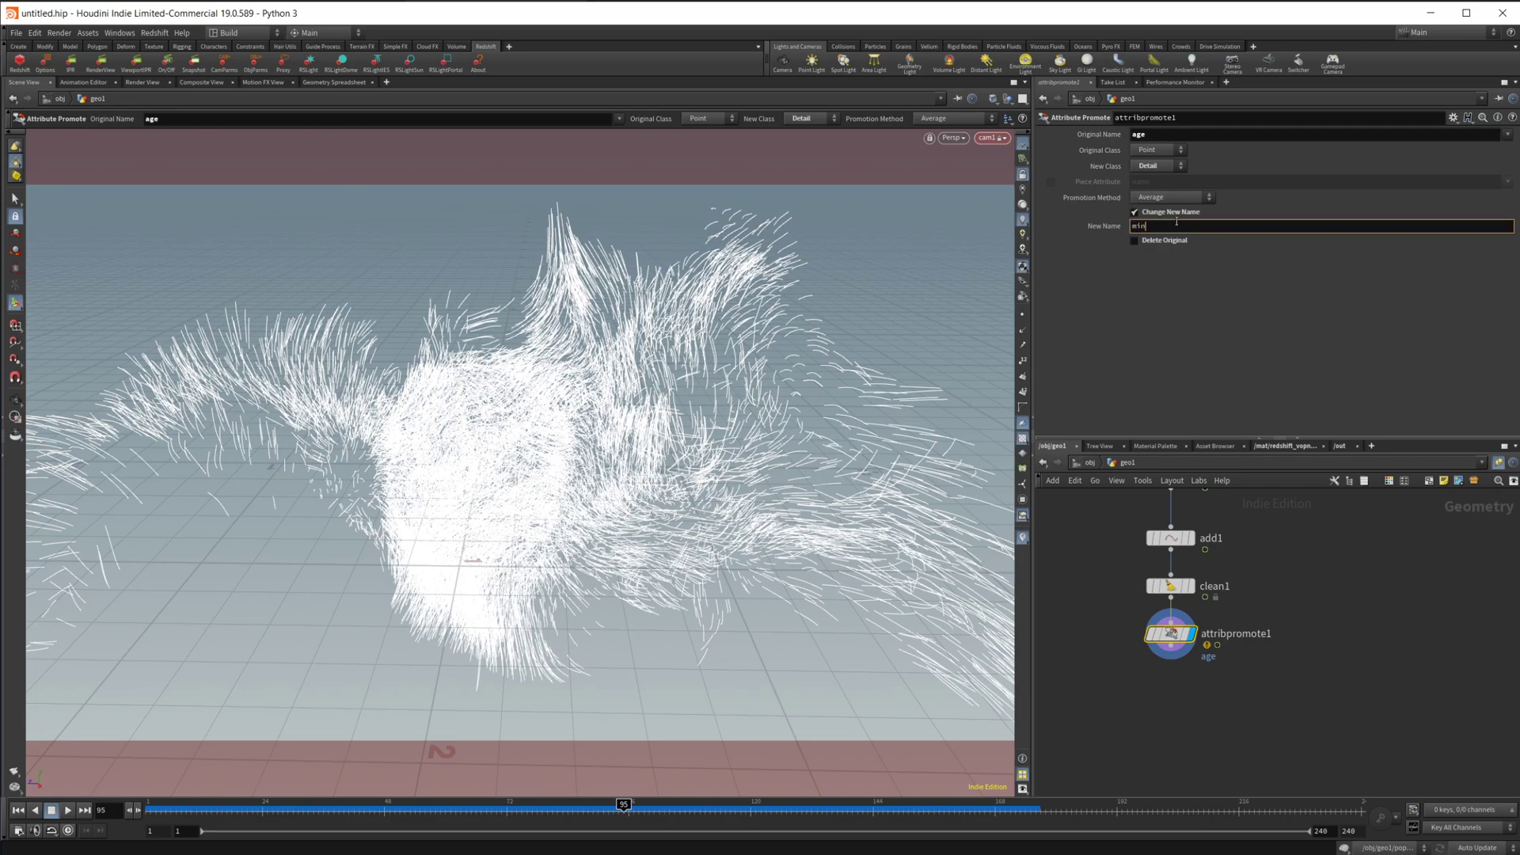
left_click(1153, 198)
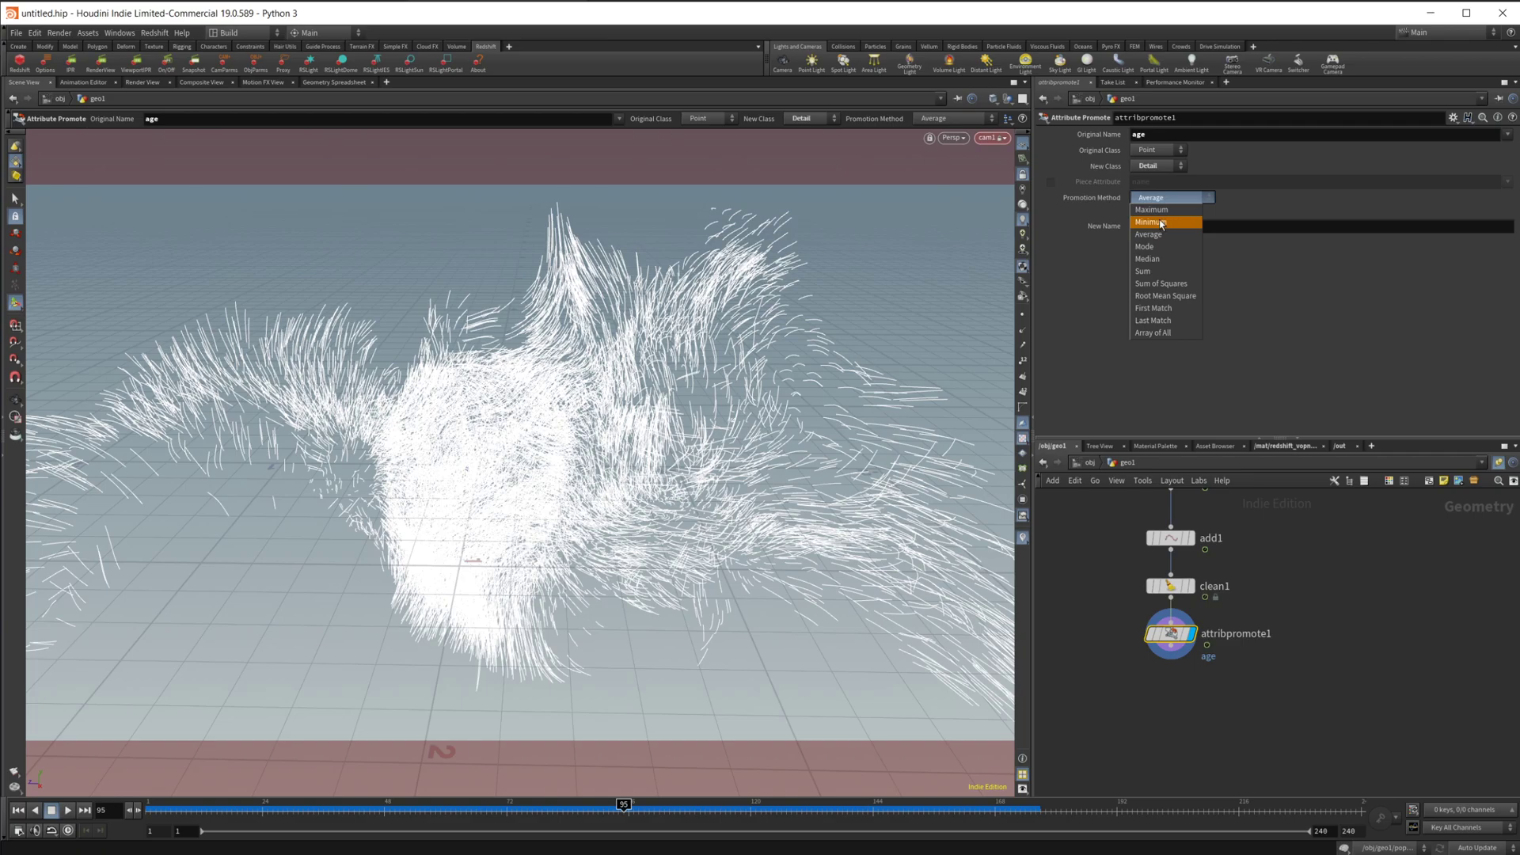
left_click(1161, 222)
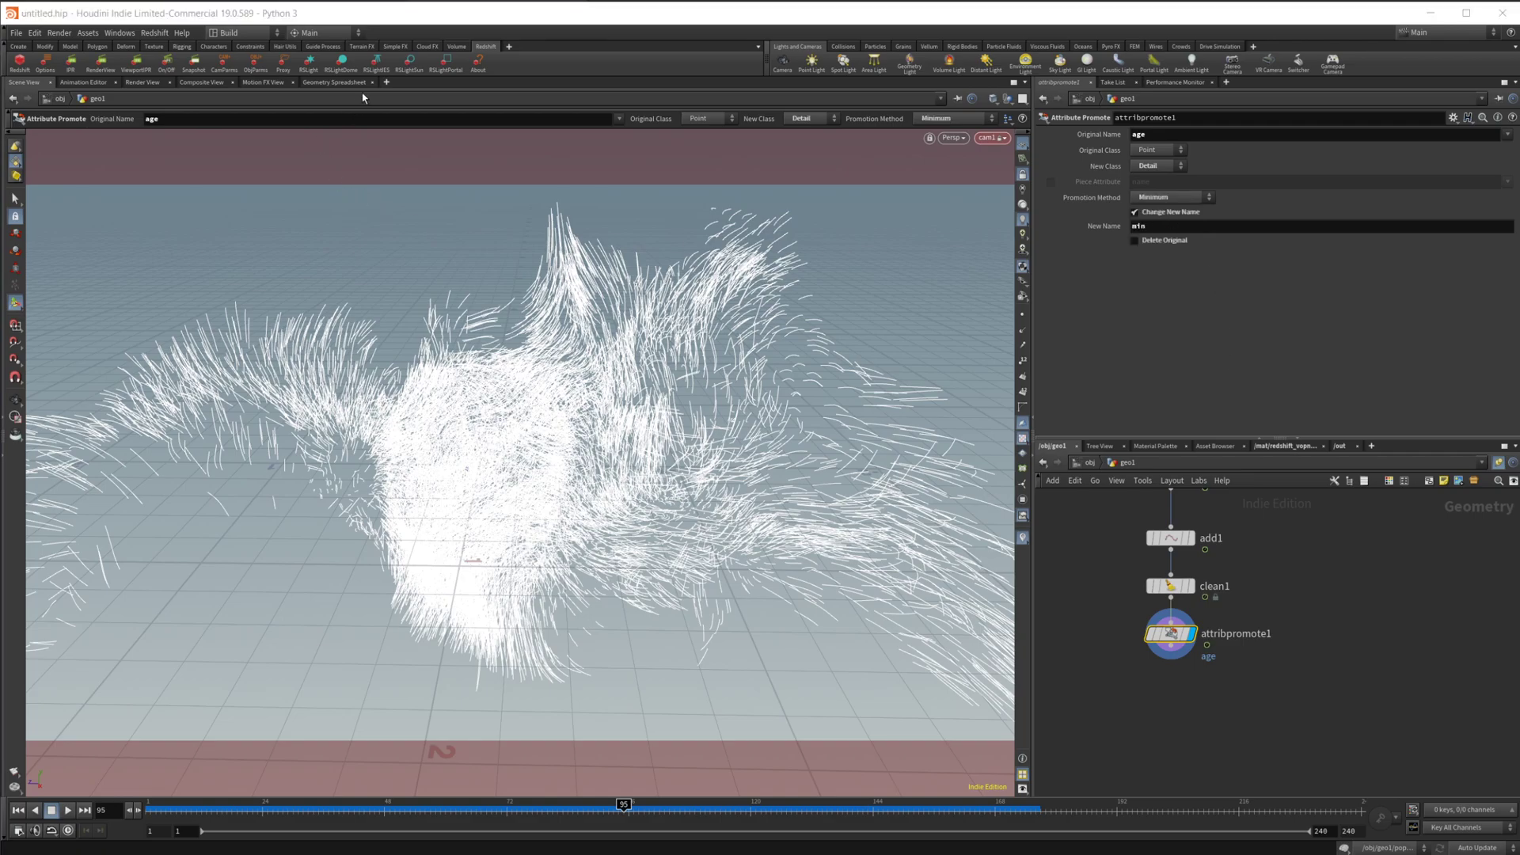
left_click(334, 83)
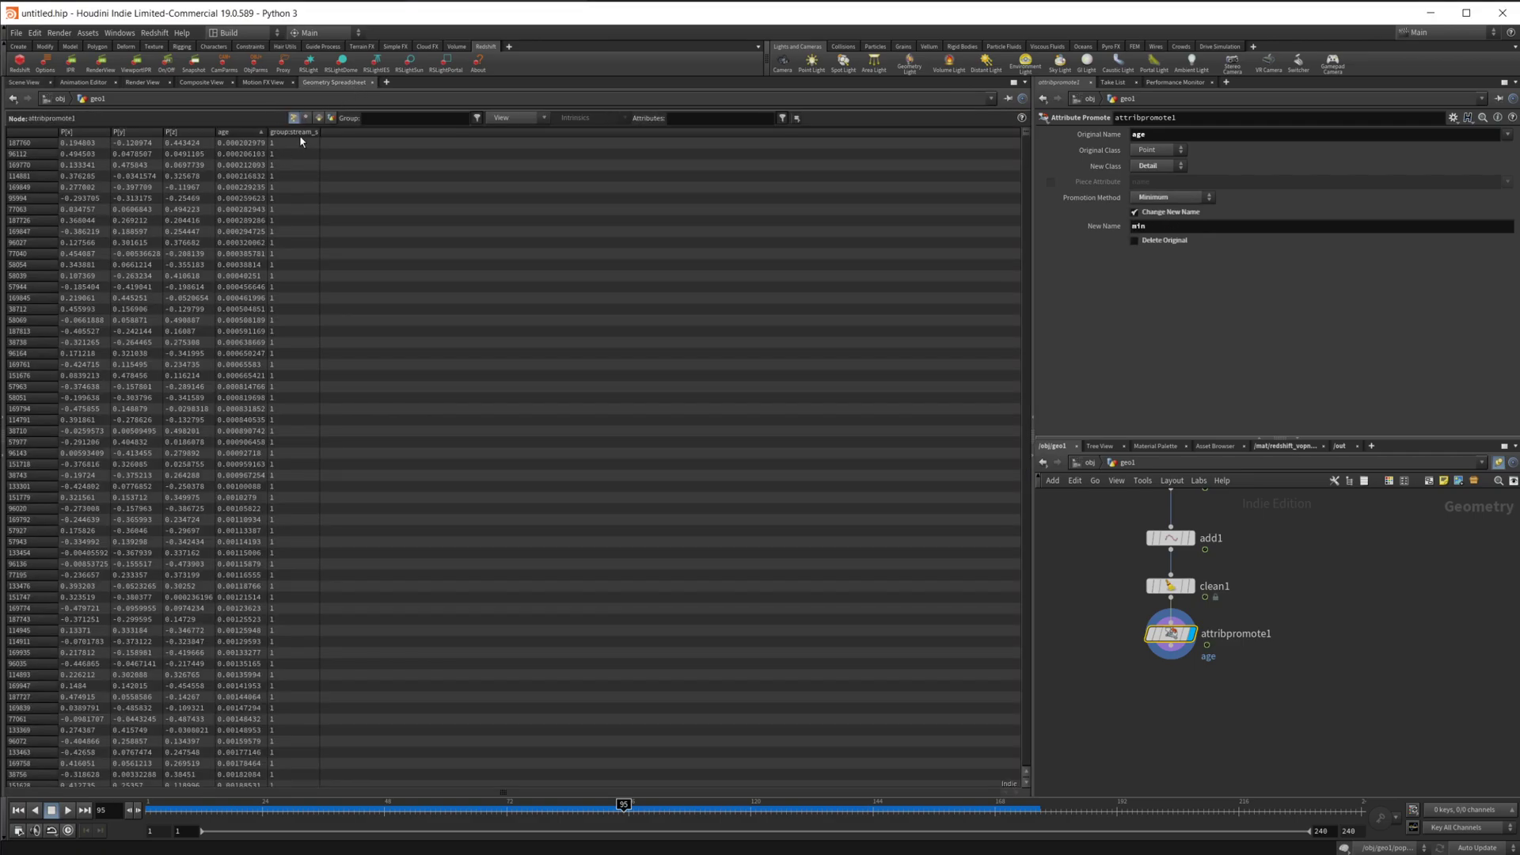
left_click(331, 118)
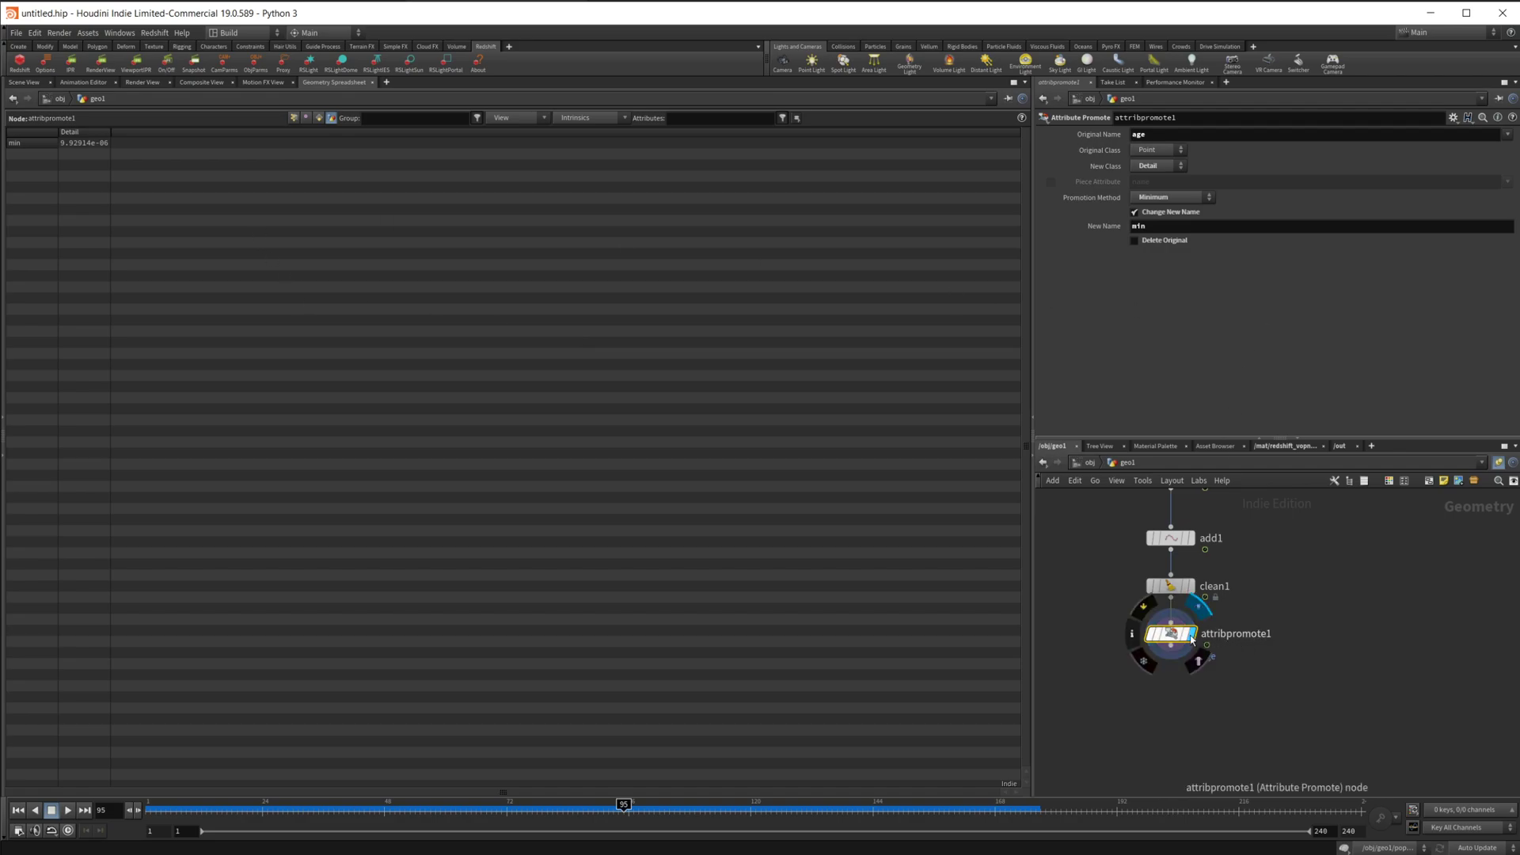
Duplicate the promote node to create max using Maximum, then return to redshift_vopnet1.
left_click_drag(1170, 634, 1182, 675, "alt")
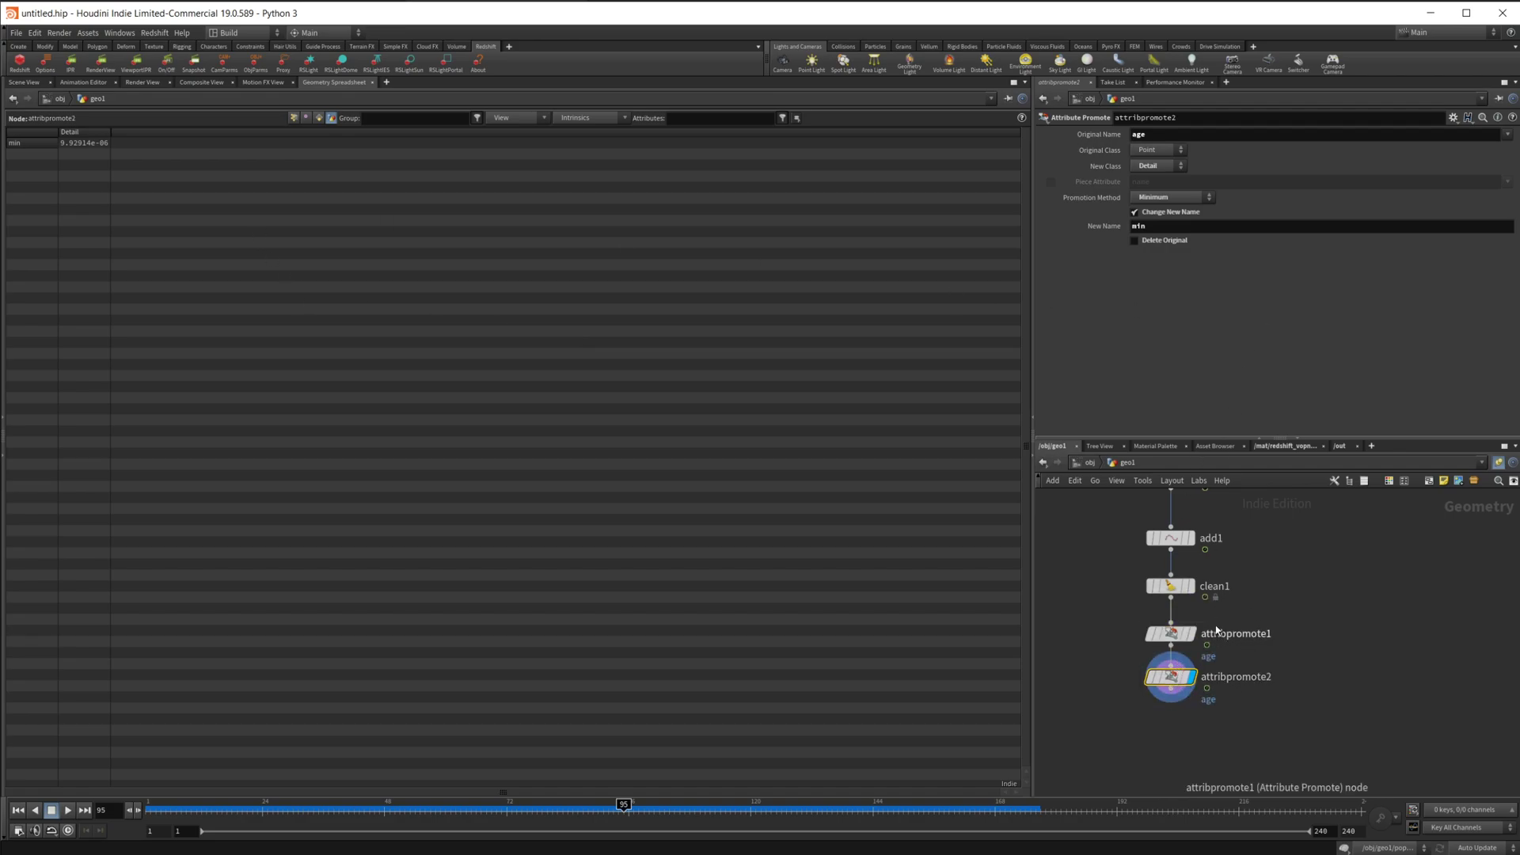
double_click(1154, 226)
type("max")
key("Return")
left_click(1172, 197)
left_click(1154, 204)
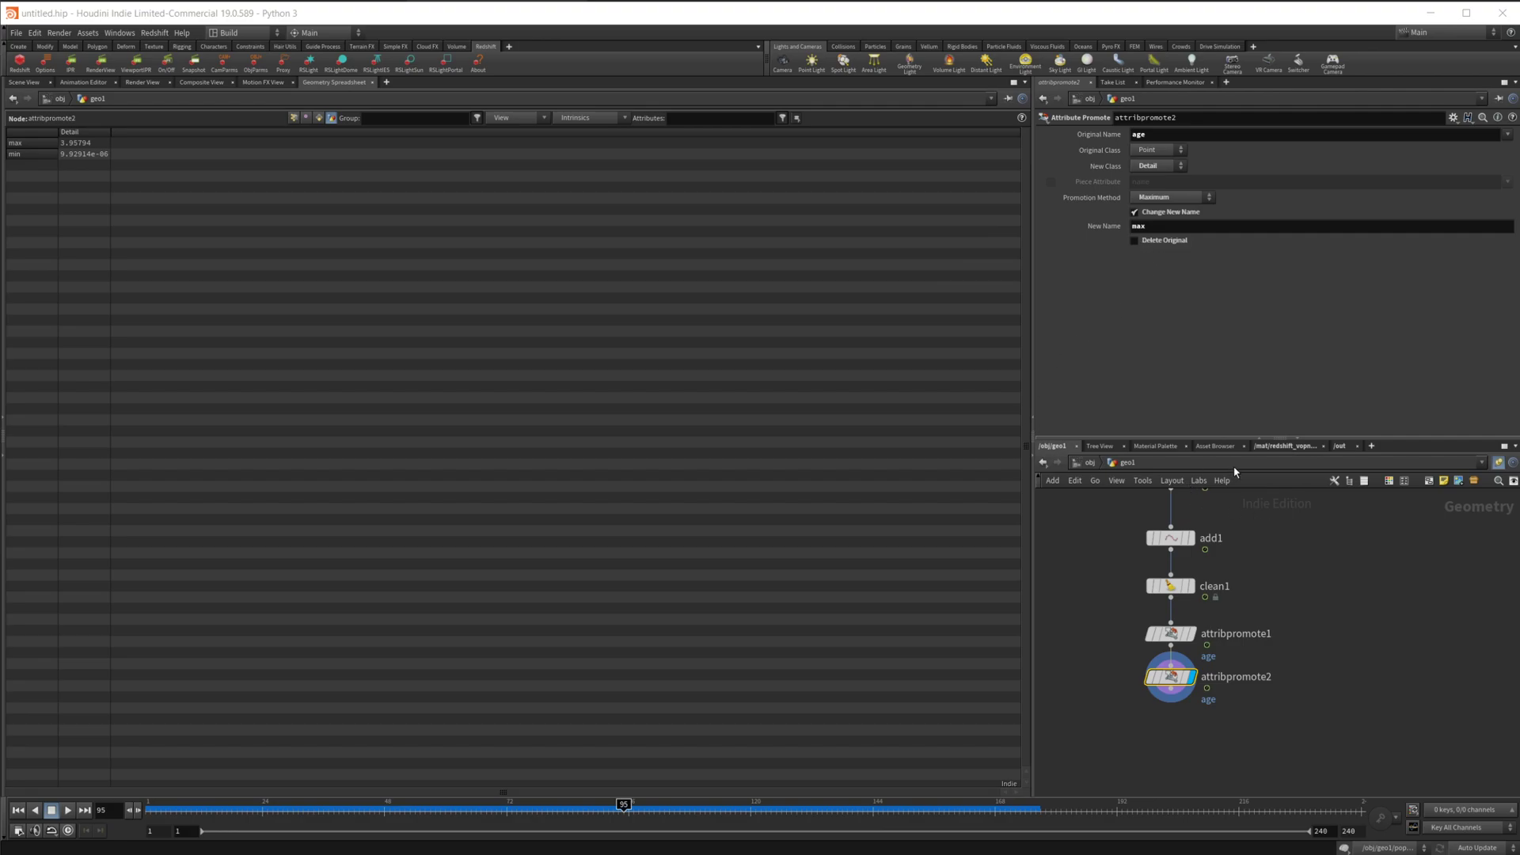
left_click(1289, 445)
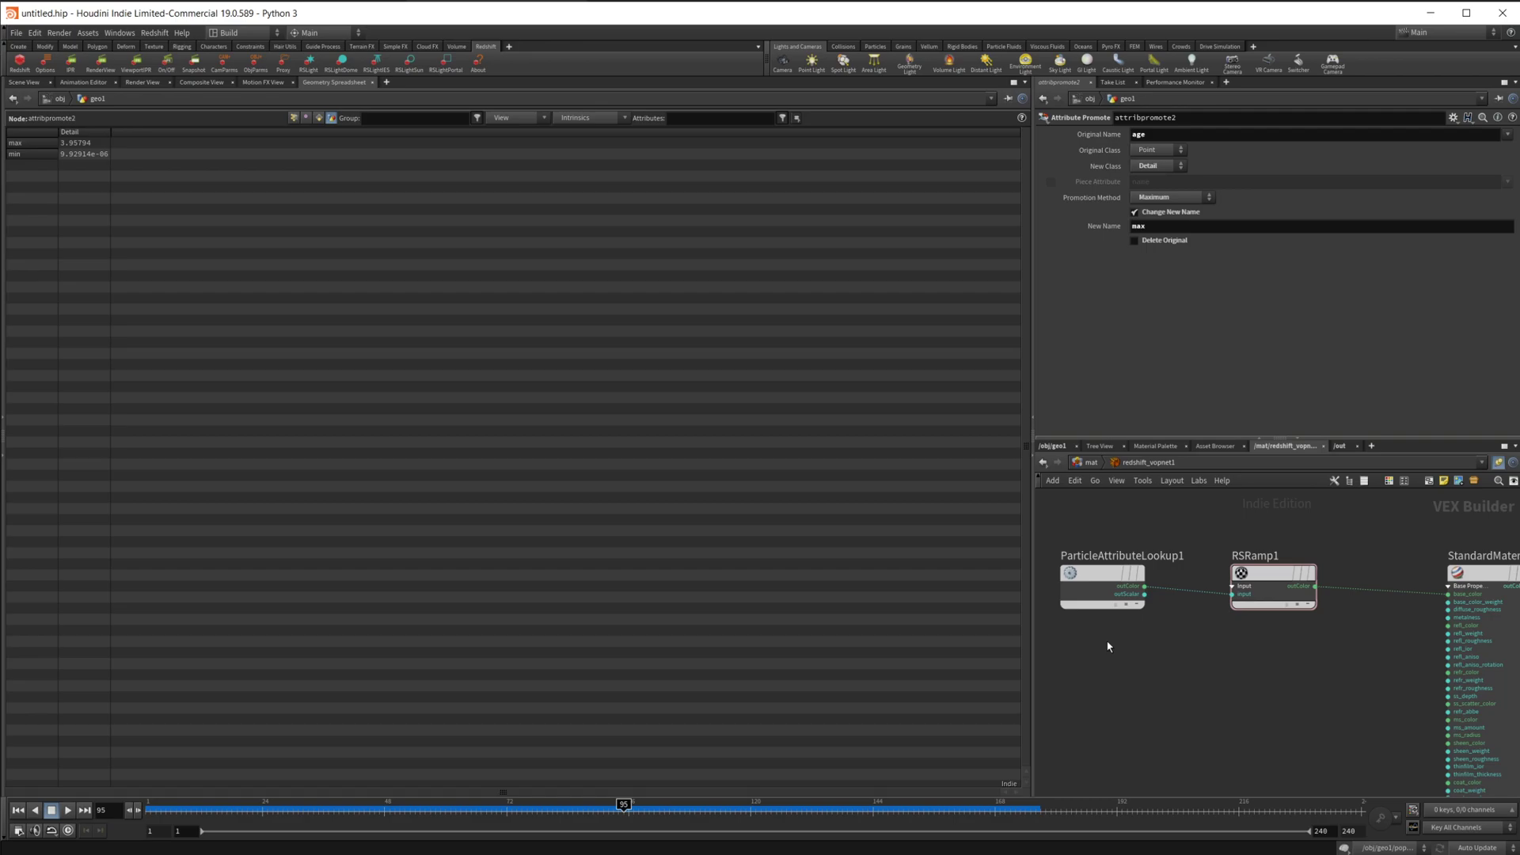
Duplicate ParticleAttributeLookup1 twice, setting the copies to look up min and max.
left_click(1102, 572)
key("ctrl+c")
key("ctrl+v")
middle_click_drag(1175, 713, 1227, 664)
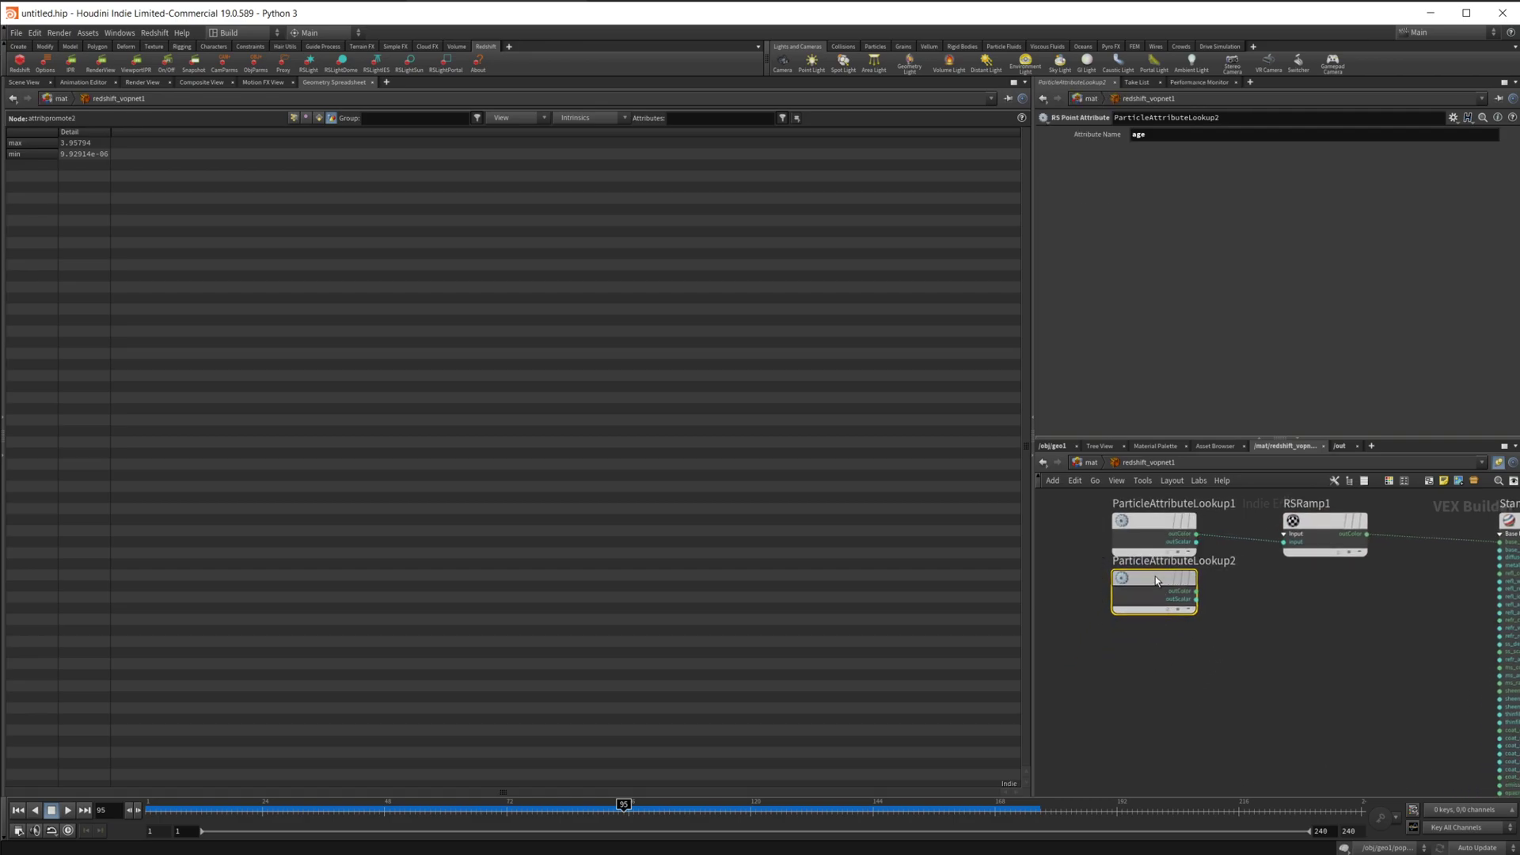
key("ctrl+v")
left_click(1184, 598)
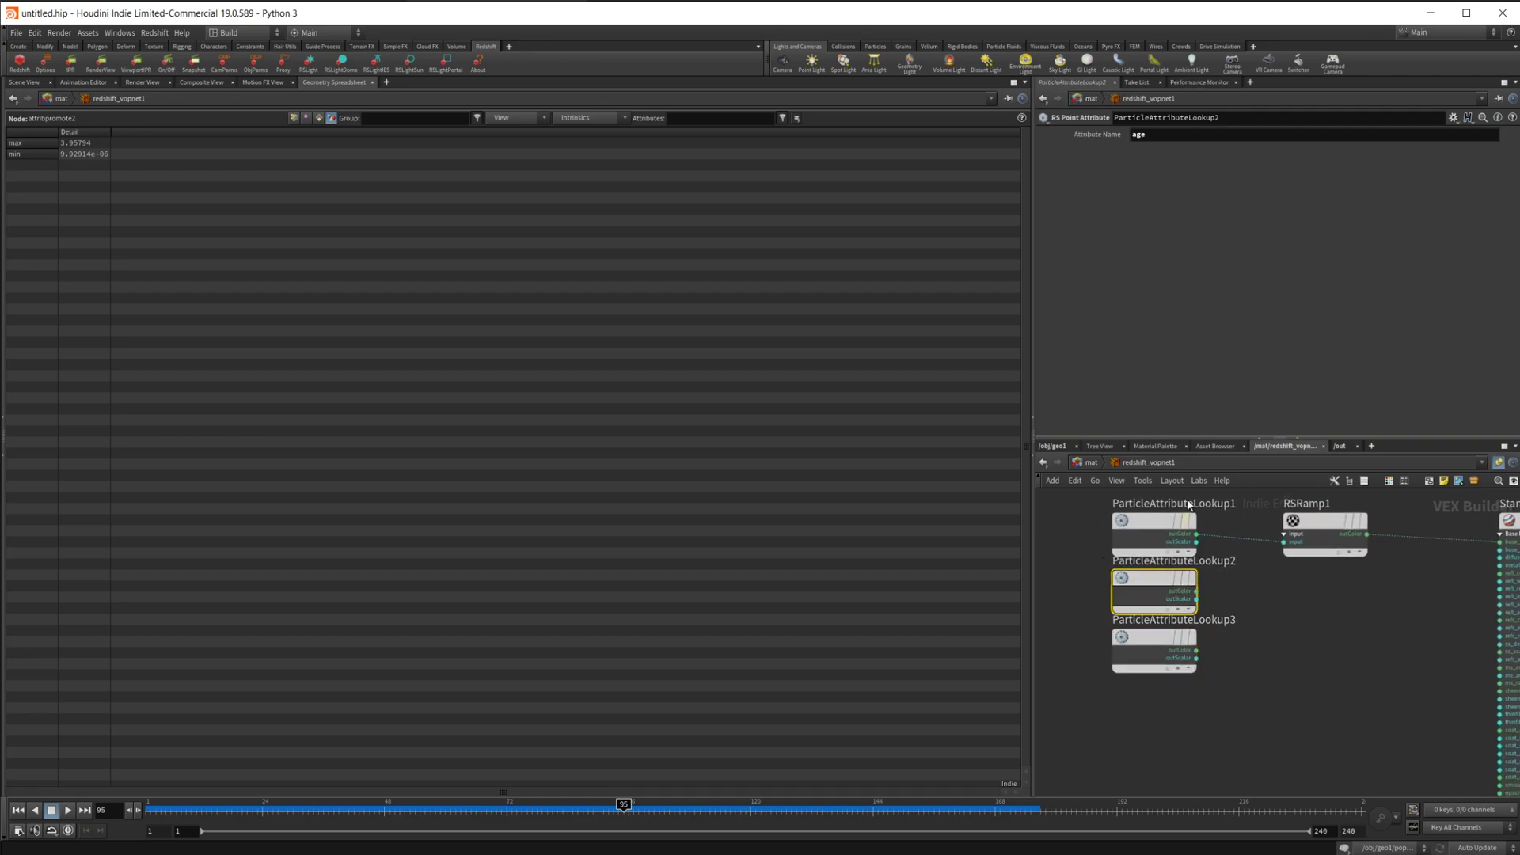
double_click(1172, 137)
type("min")
key("Return")
left_click(1155, 646)
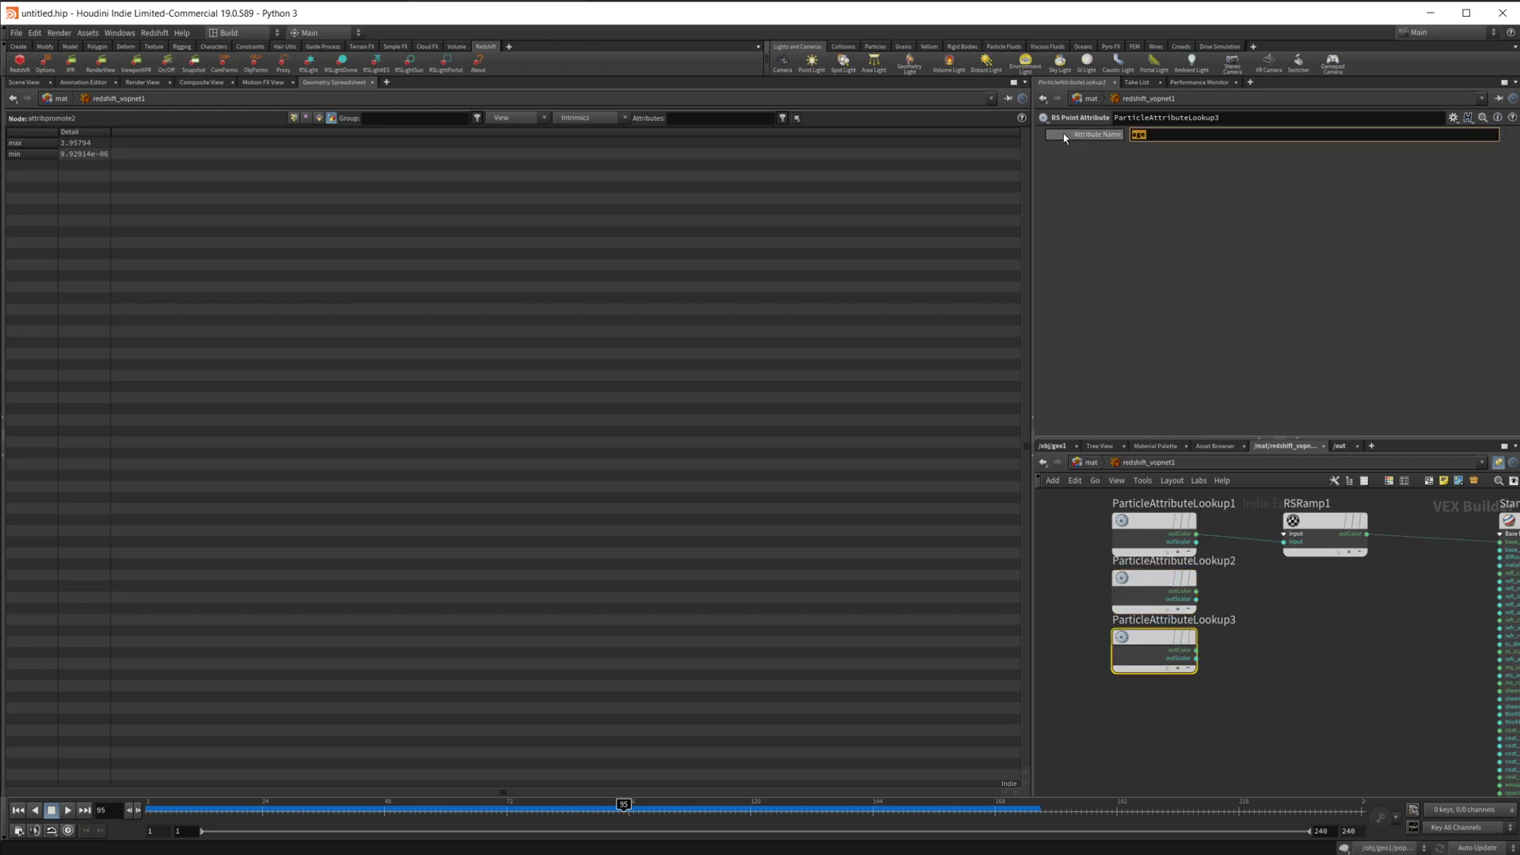
type("max")
key("Return")
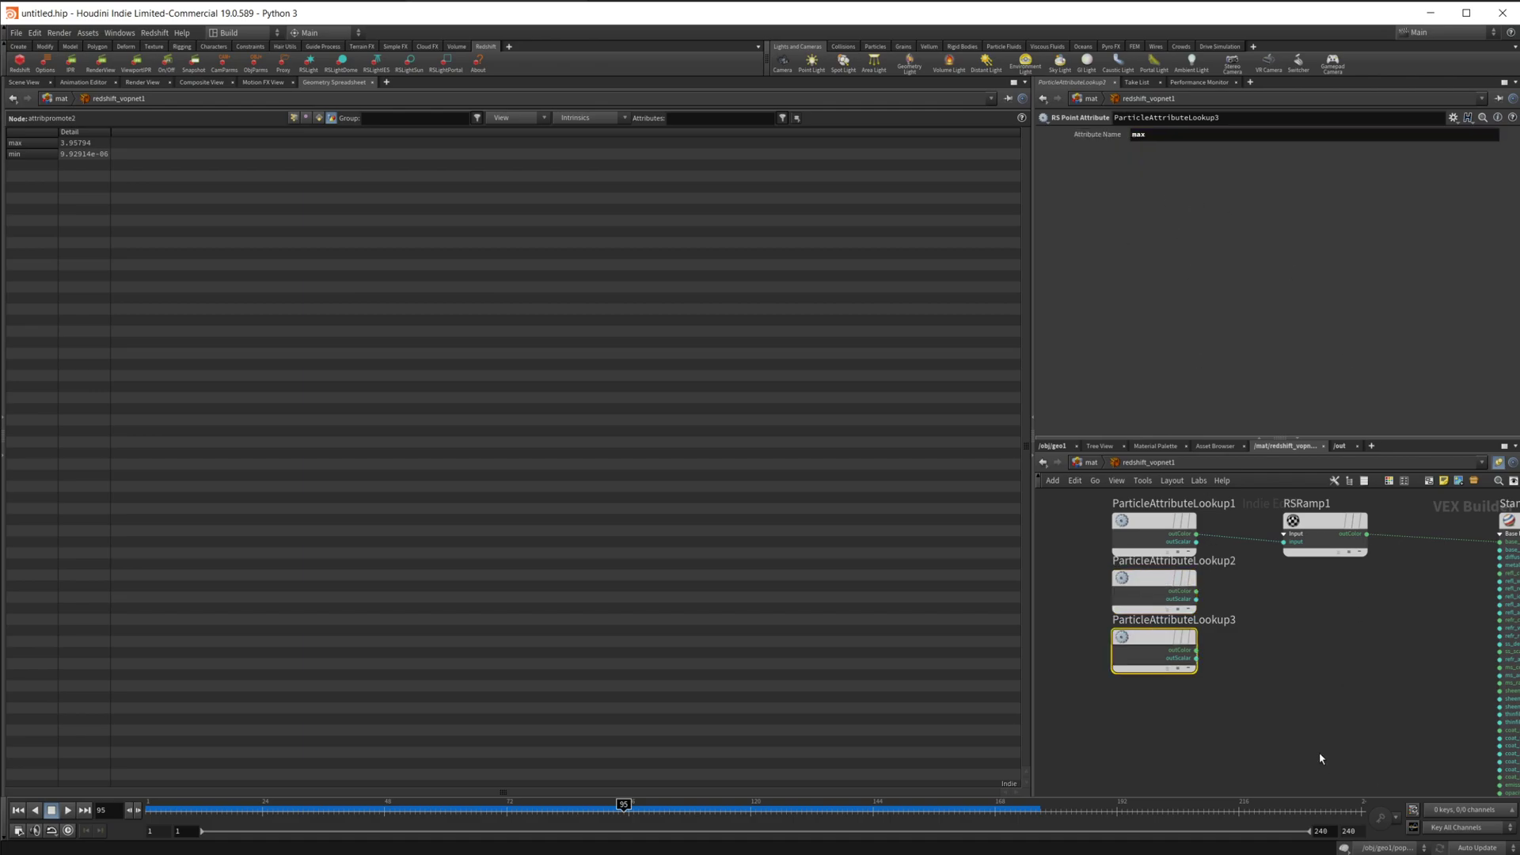
Move the three lookups left and insert RSMathRange1 between the age lookup and RSRamp1.
left_click_drag(1154, 516, 1311, 728)
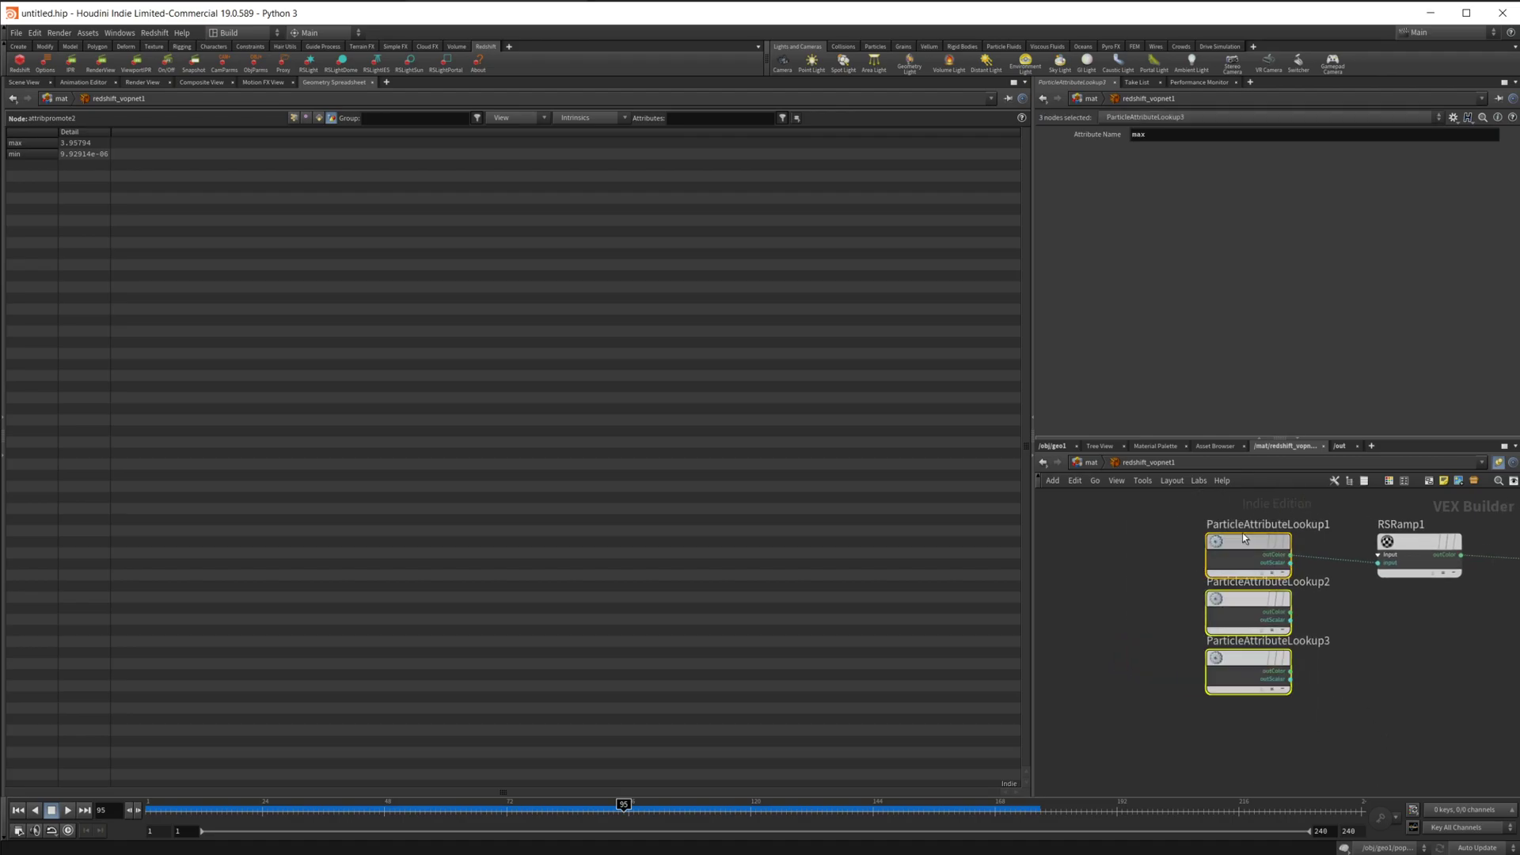
left_click_drag(1239, 533, 1068, 515)
key("Tab")
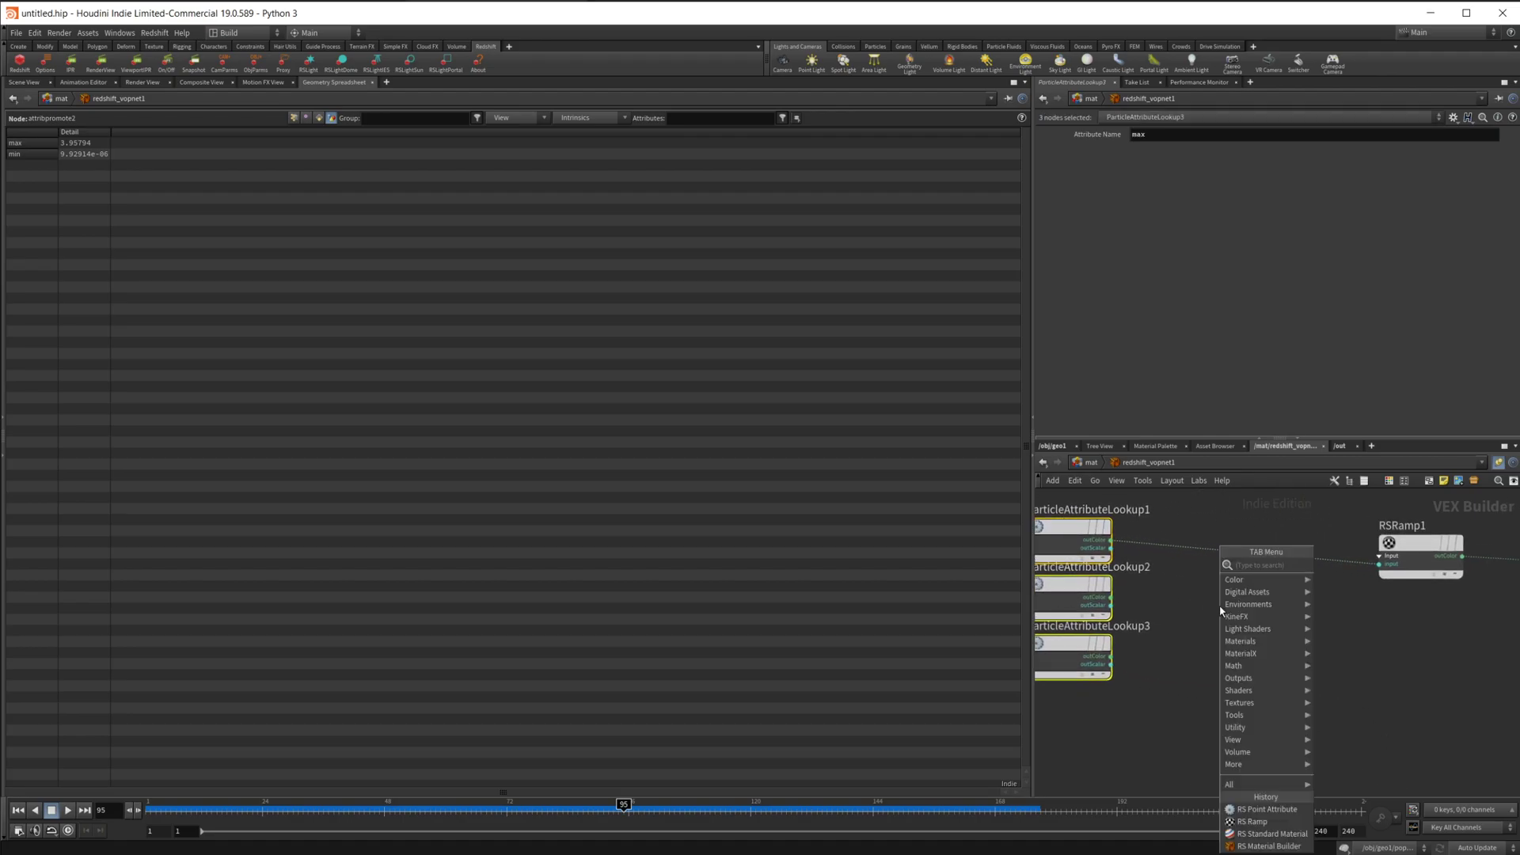
type("r")
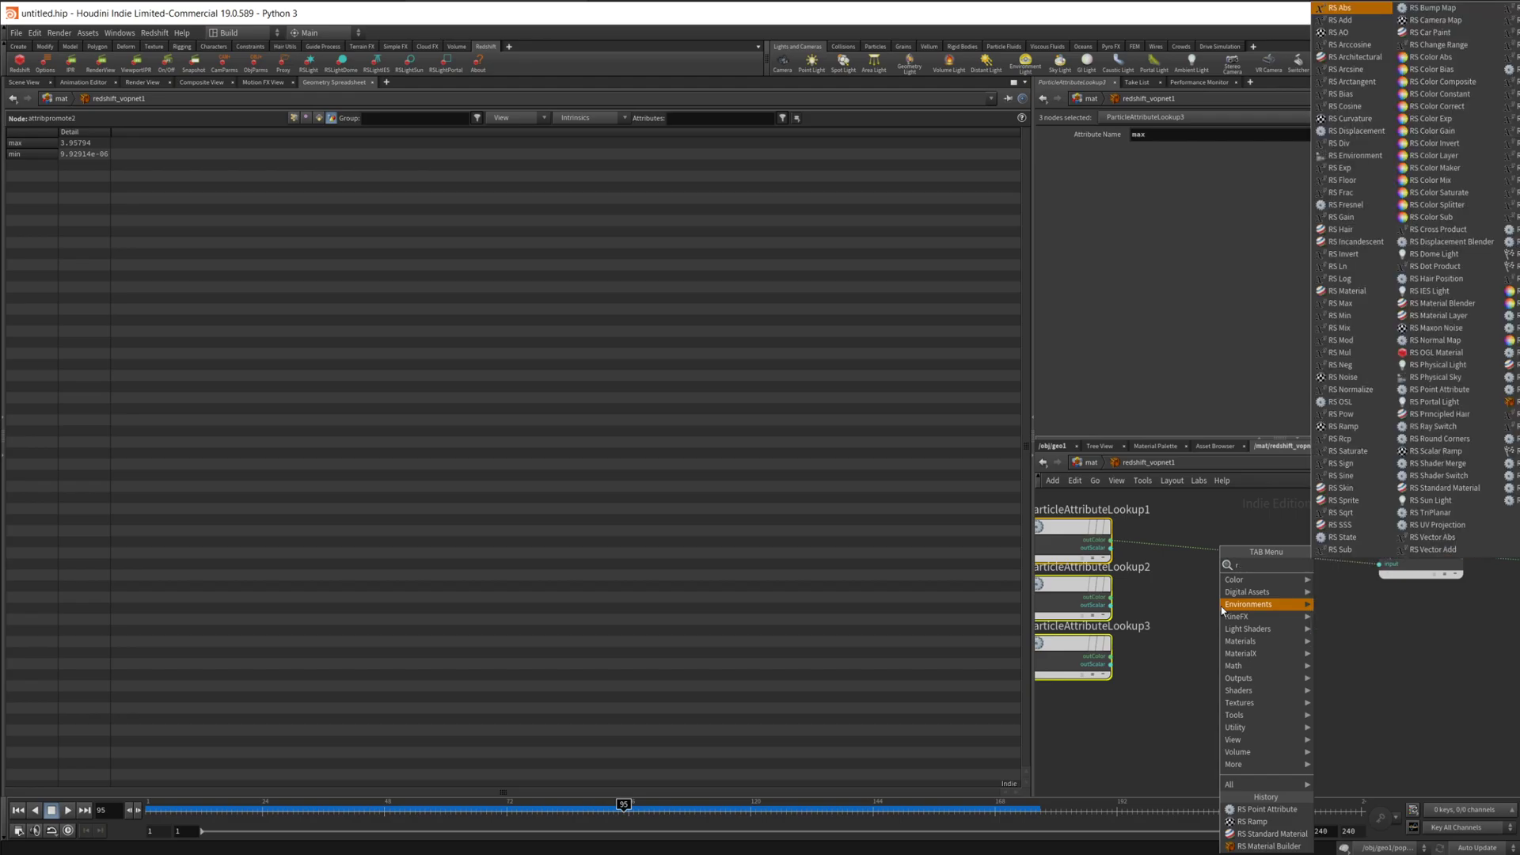
key("BackSpace")
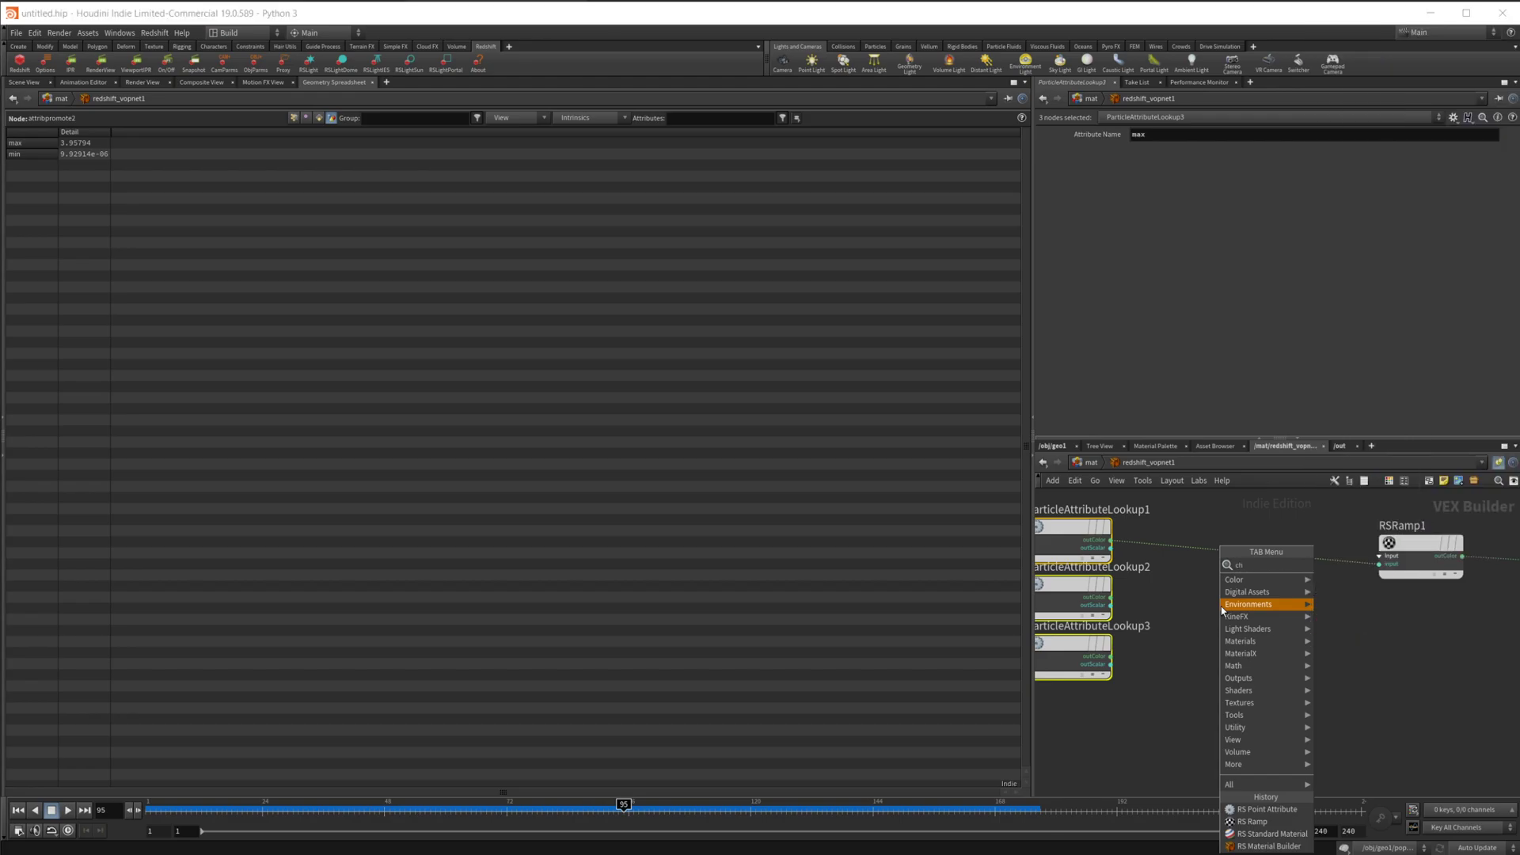
key("Right")
key("Return")
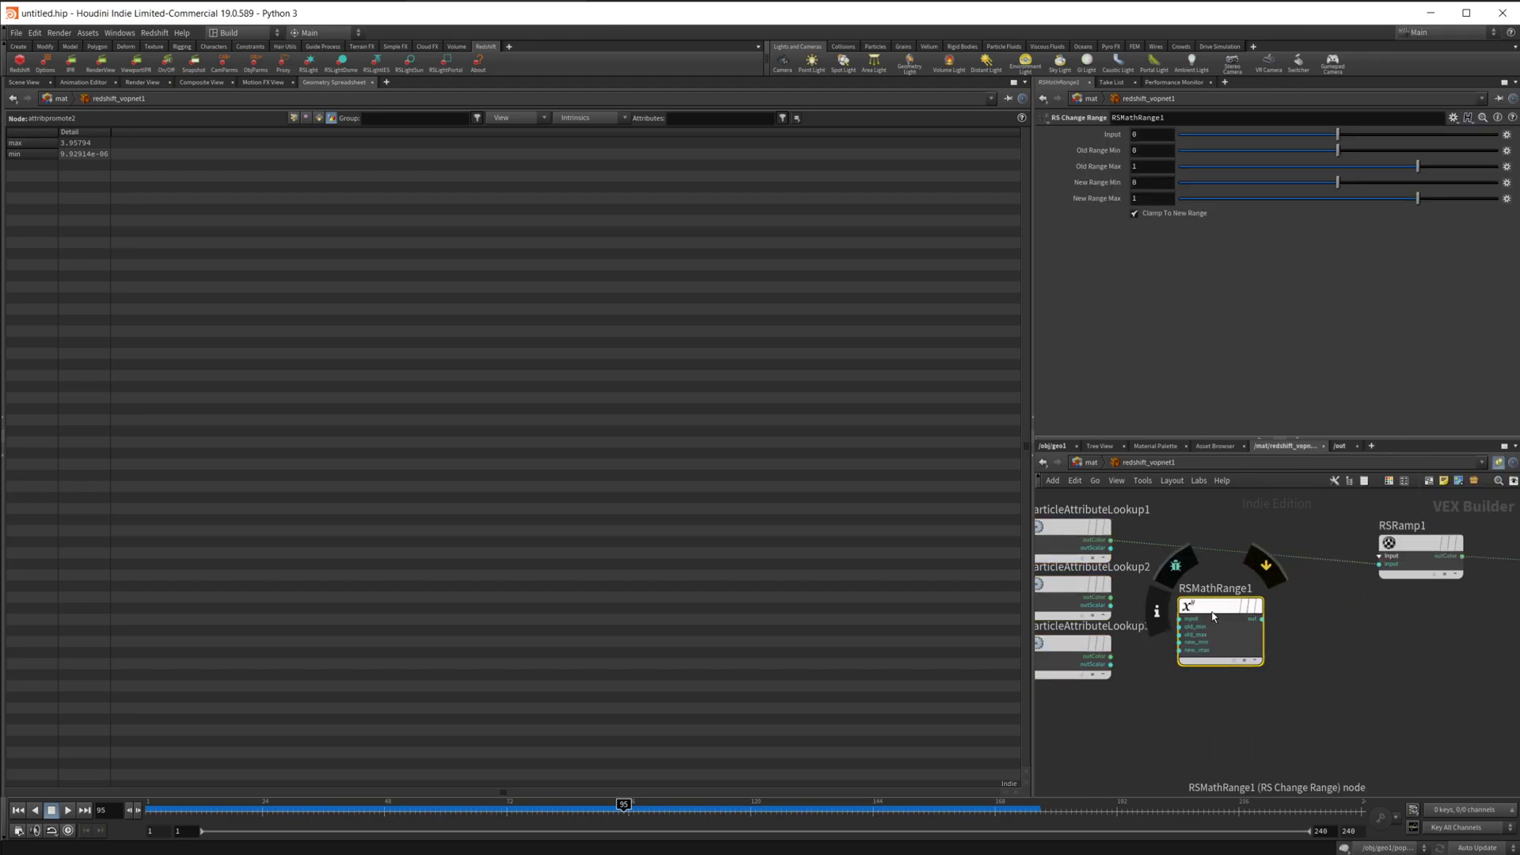
left_click(1226, 564)
left_click(1070, 529)
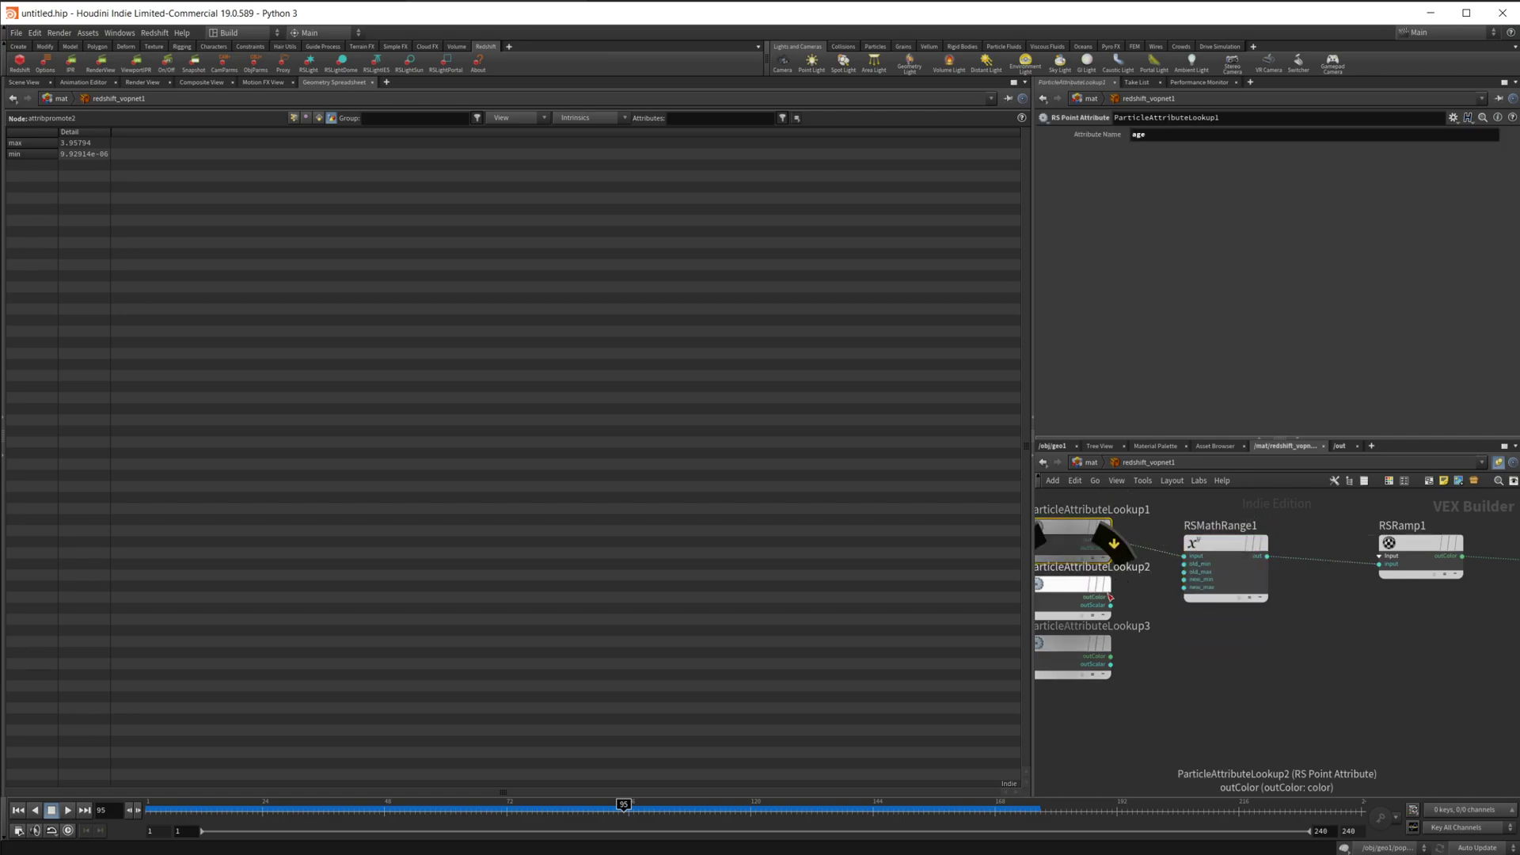
Wire the min lookup to old_min and the max lookup to old_max, then select RSRamp1.
left_click_drag(1111, 605, 1187, 564)
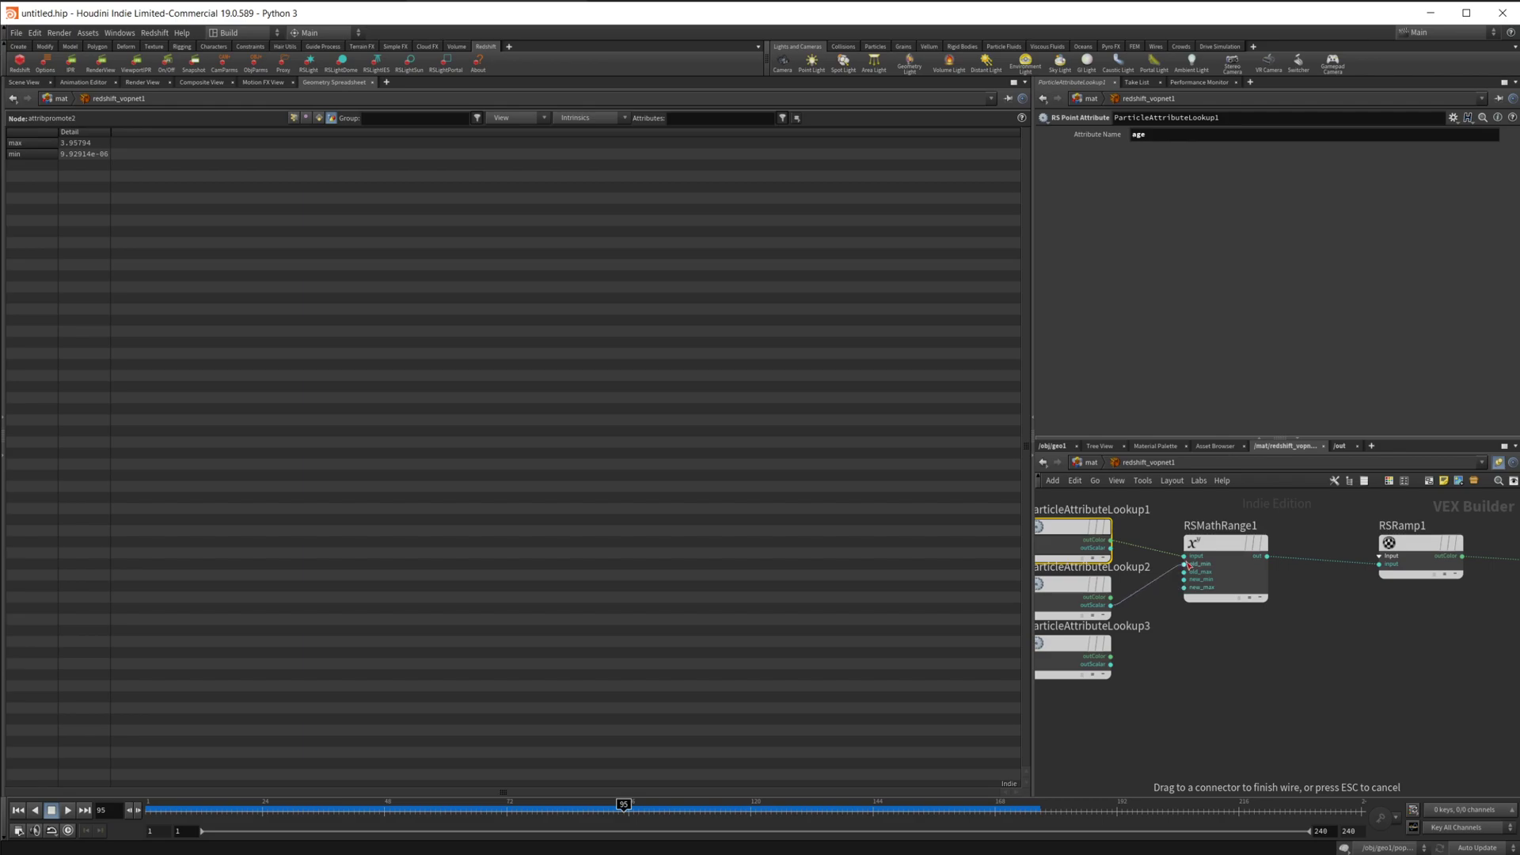
left_click_drag(1188, 567, 1185, 564)
left_click(1226, 548)
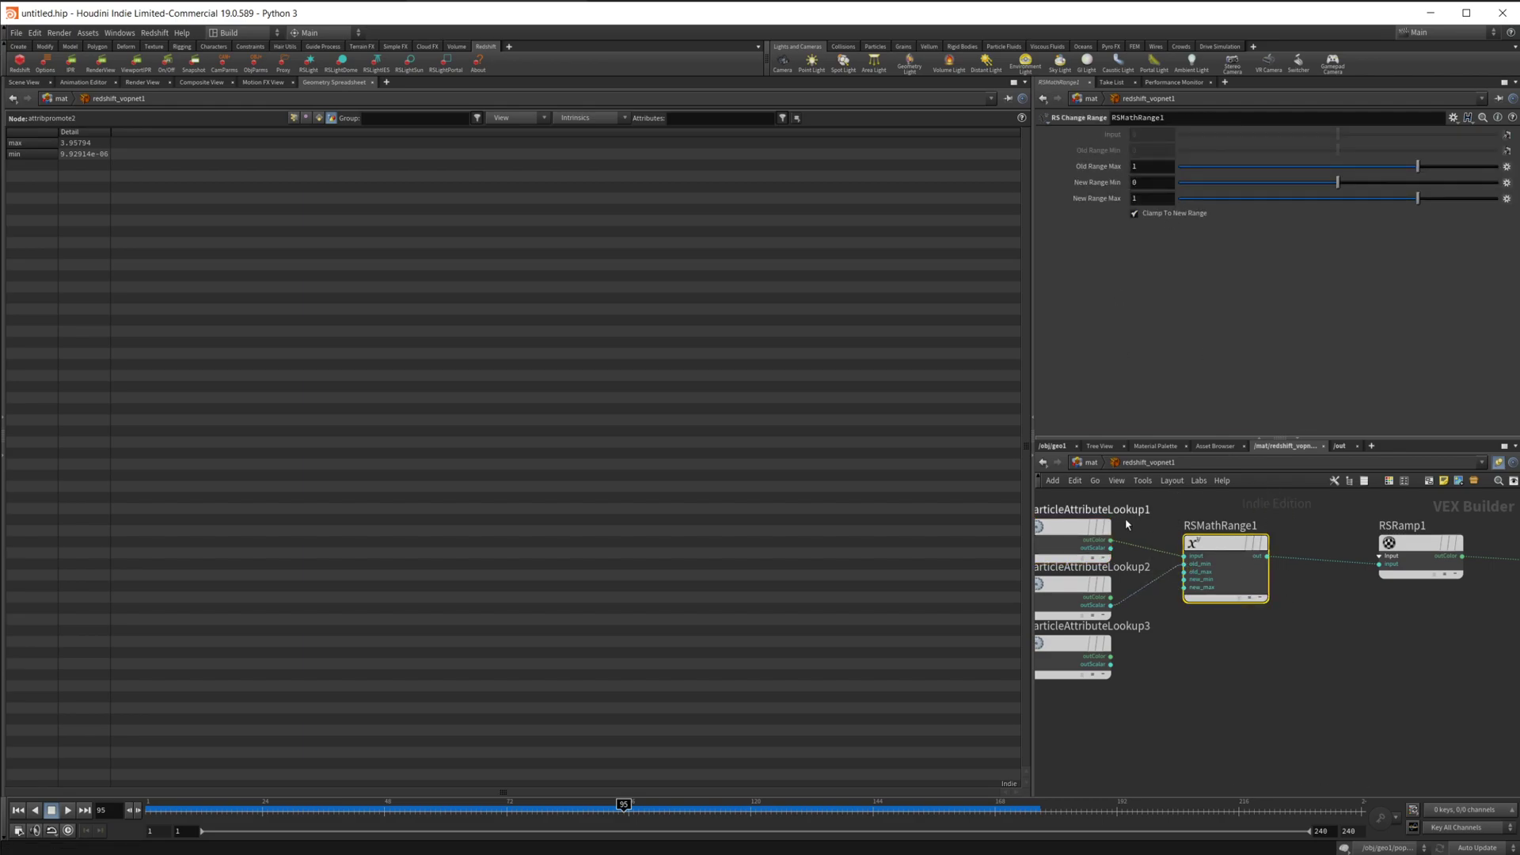
left_click_drag(1110, 665, 1185, 572)
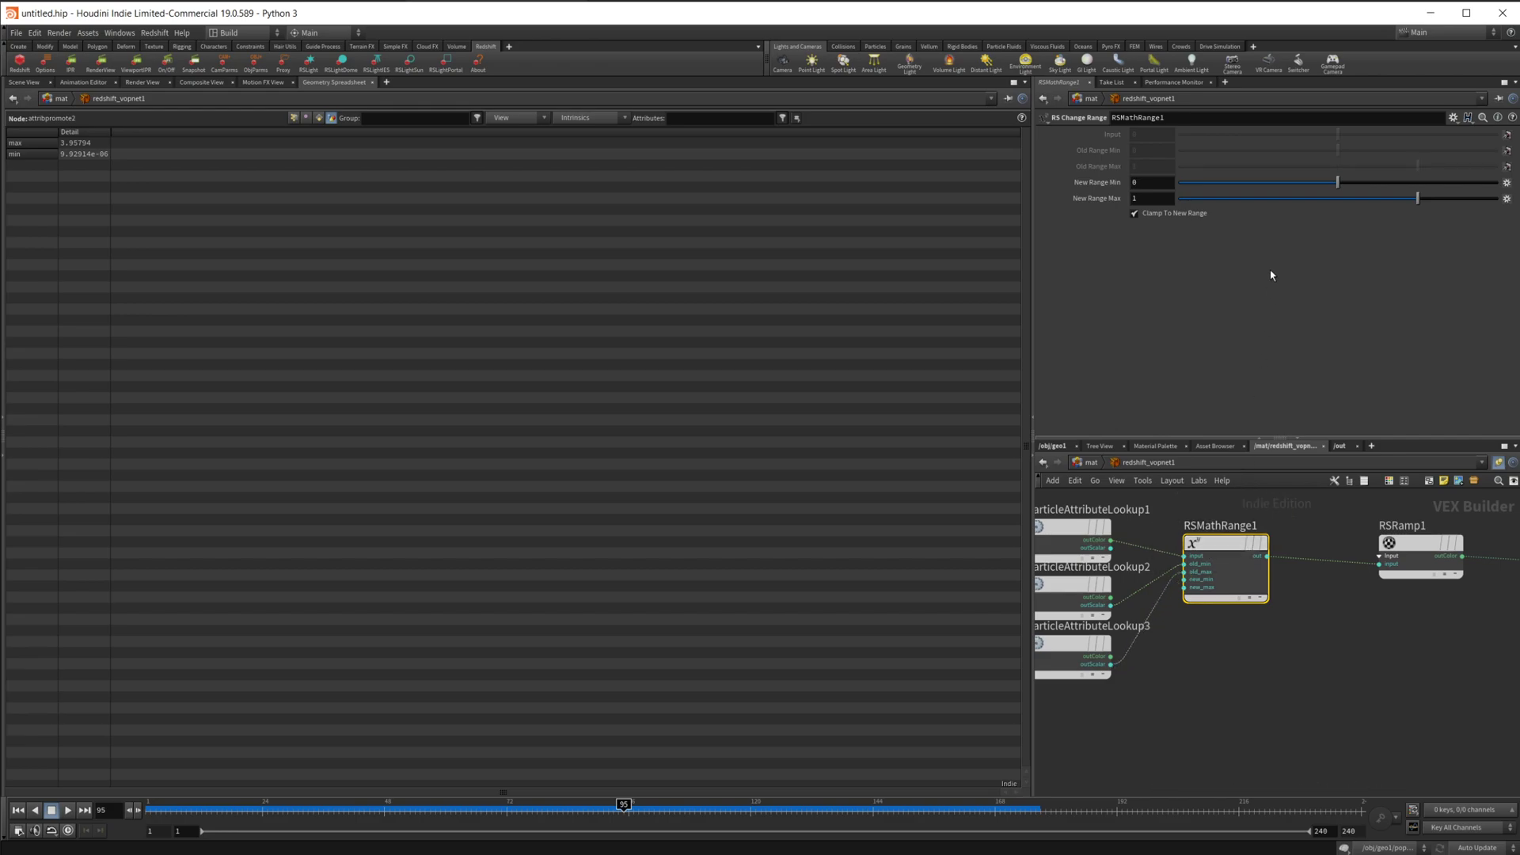
left_click(1055, 447)
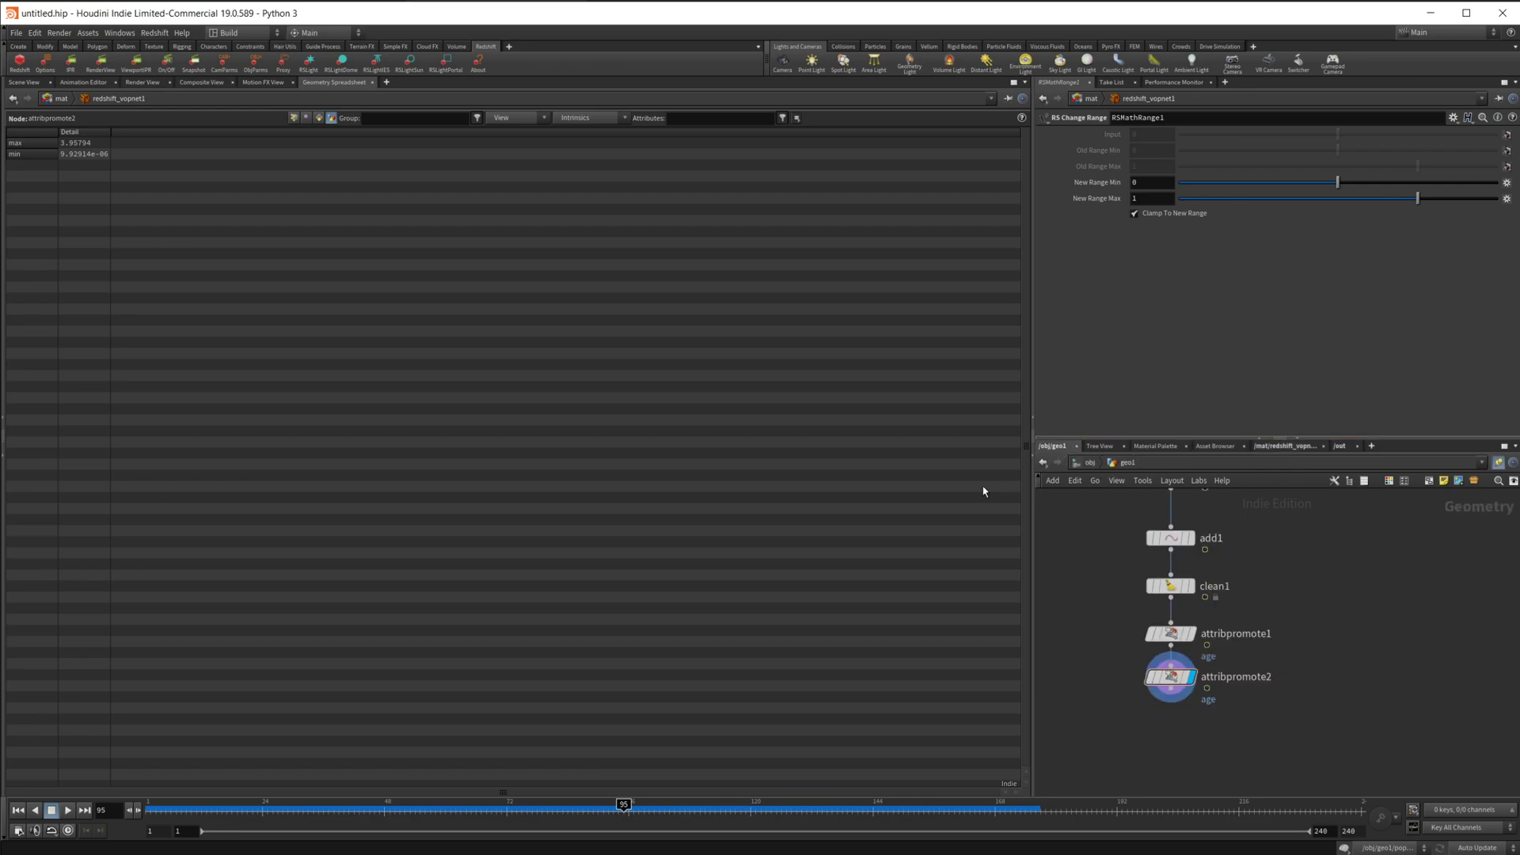
left_click(1090, 463)
left_click(1271, 446)
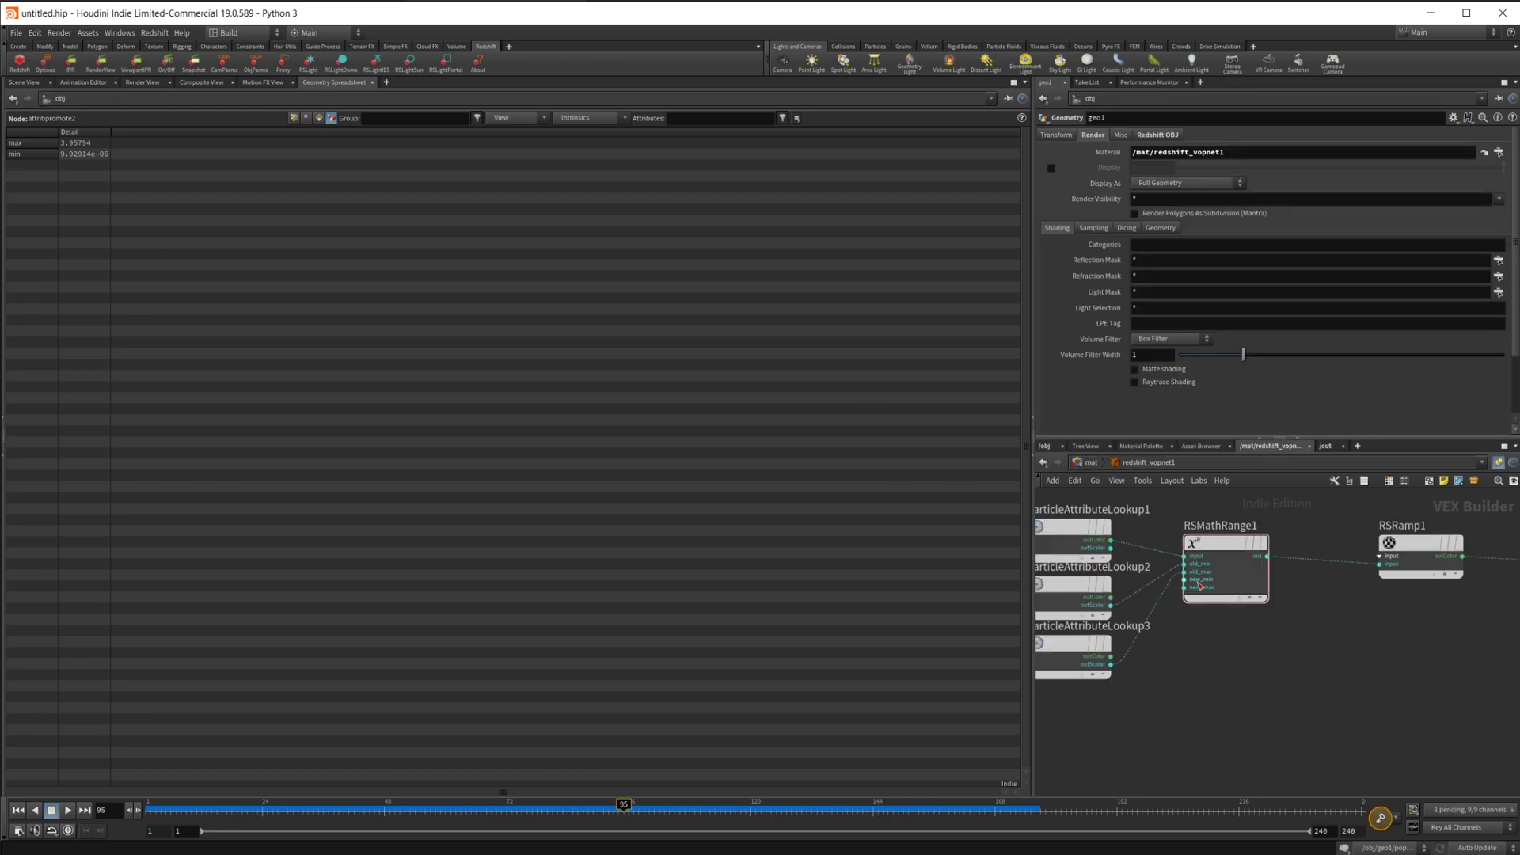
left_click(1223, 511)
middle_click_drag(1332, 616, 1207, 637)
left_click(1292, 559)
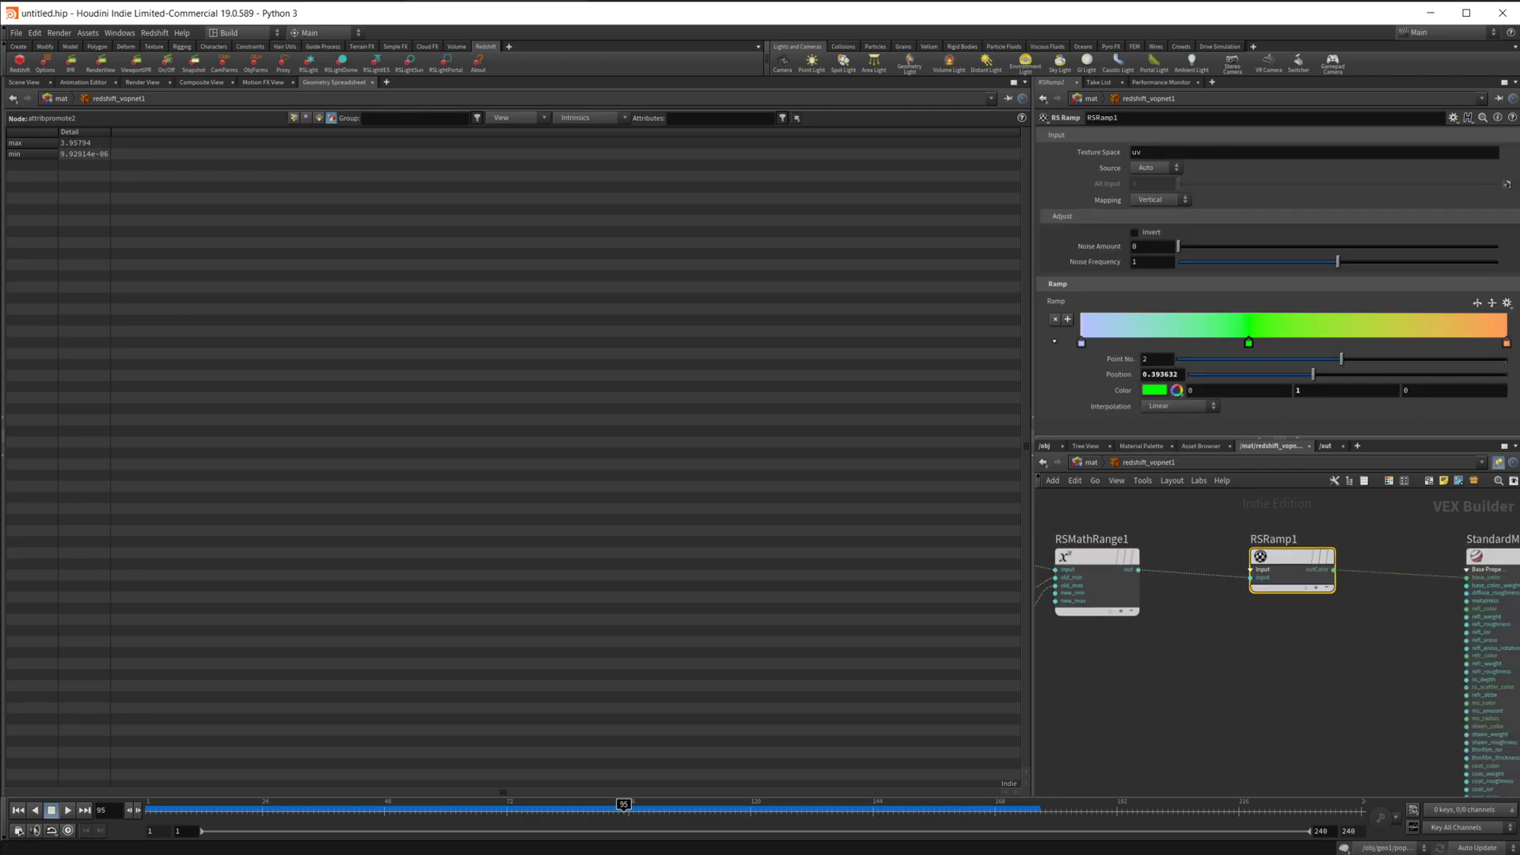
List point attributes, then Redshift-render green-cored orange-gold strands and hide the render window.
left_click(294, 117)
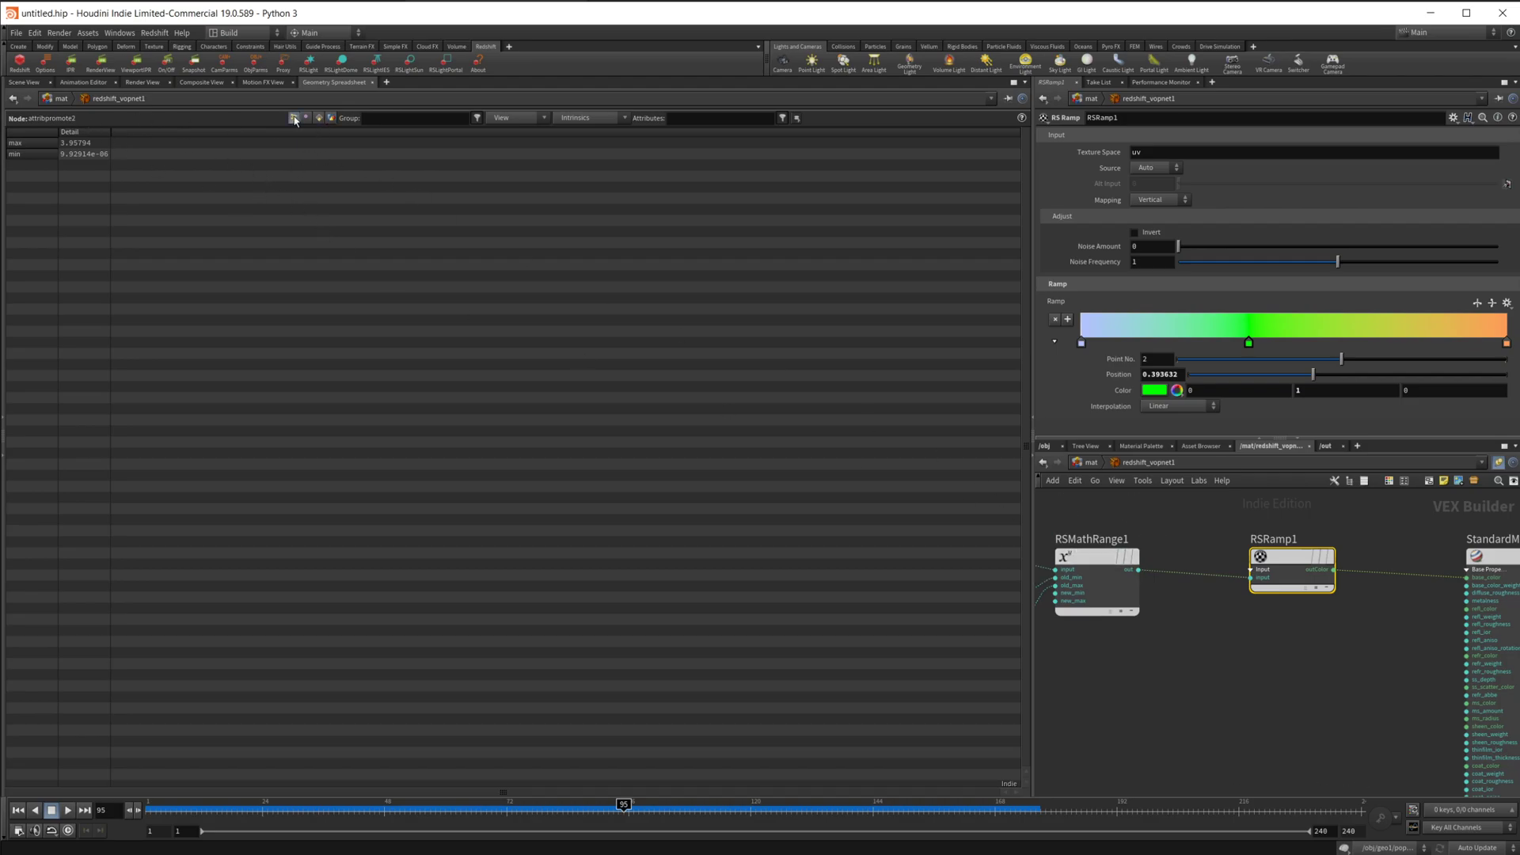
left_click(24, 83)
left_click(101, 63)
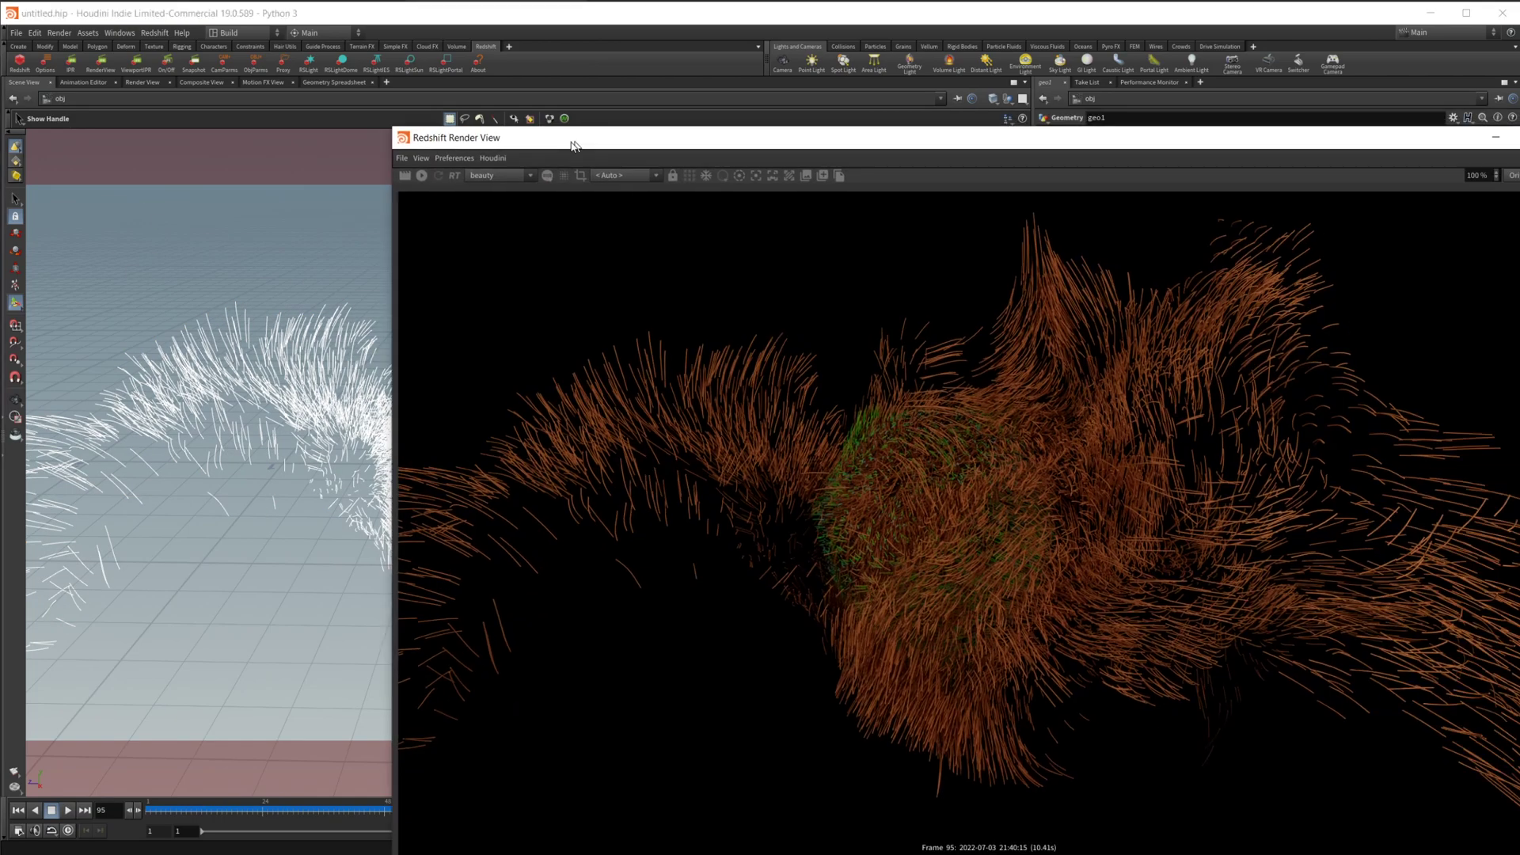
left_click(235, 104)
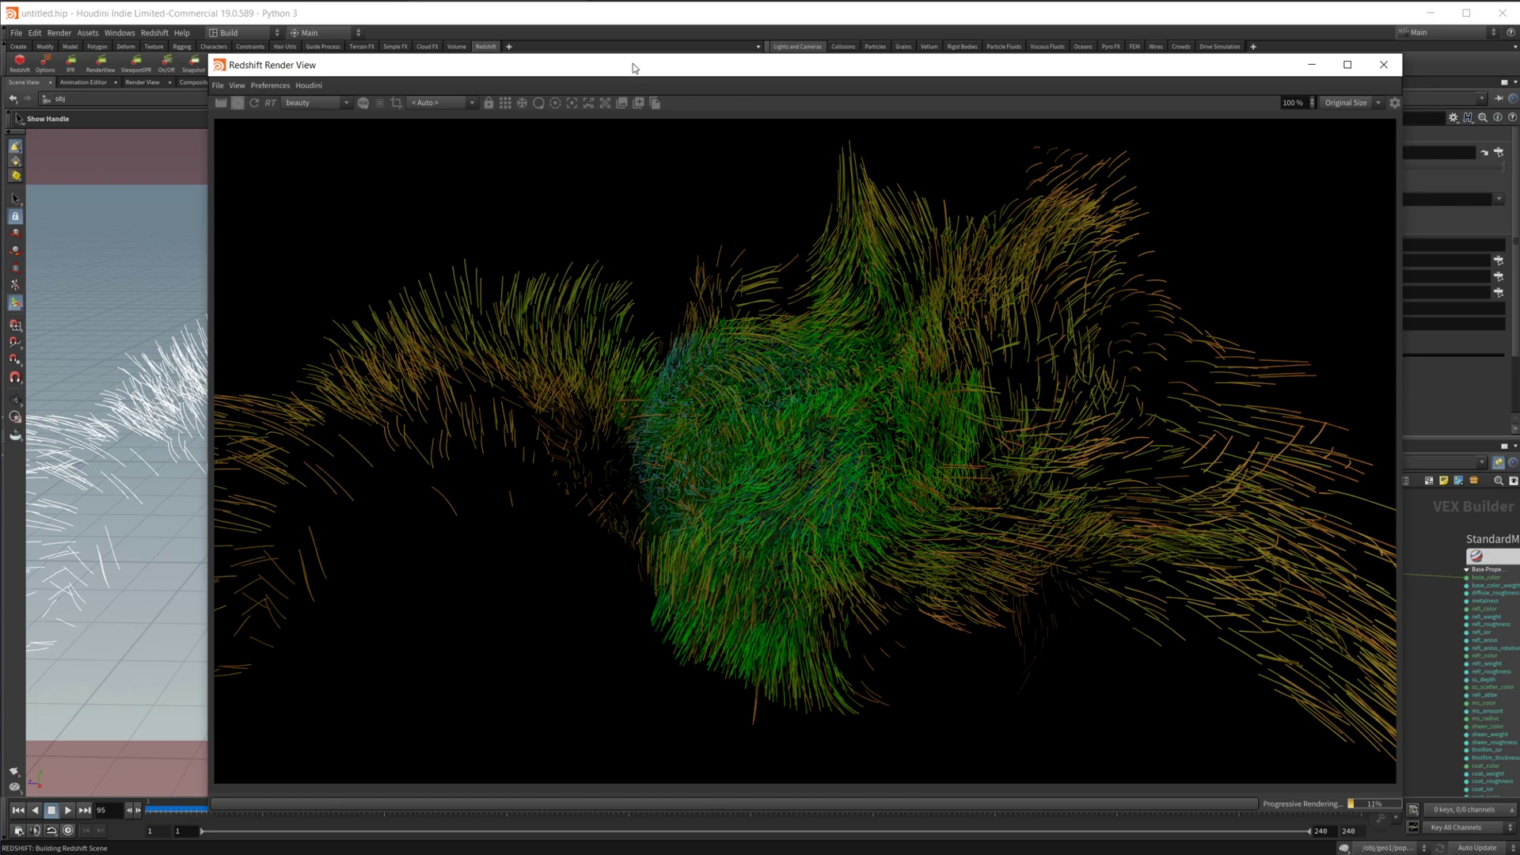
left_click_drag(634, 63, 553, 93)
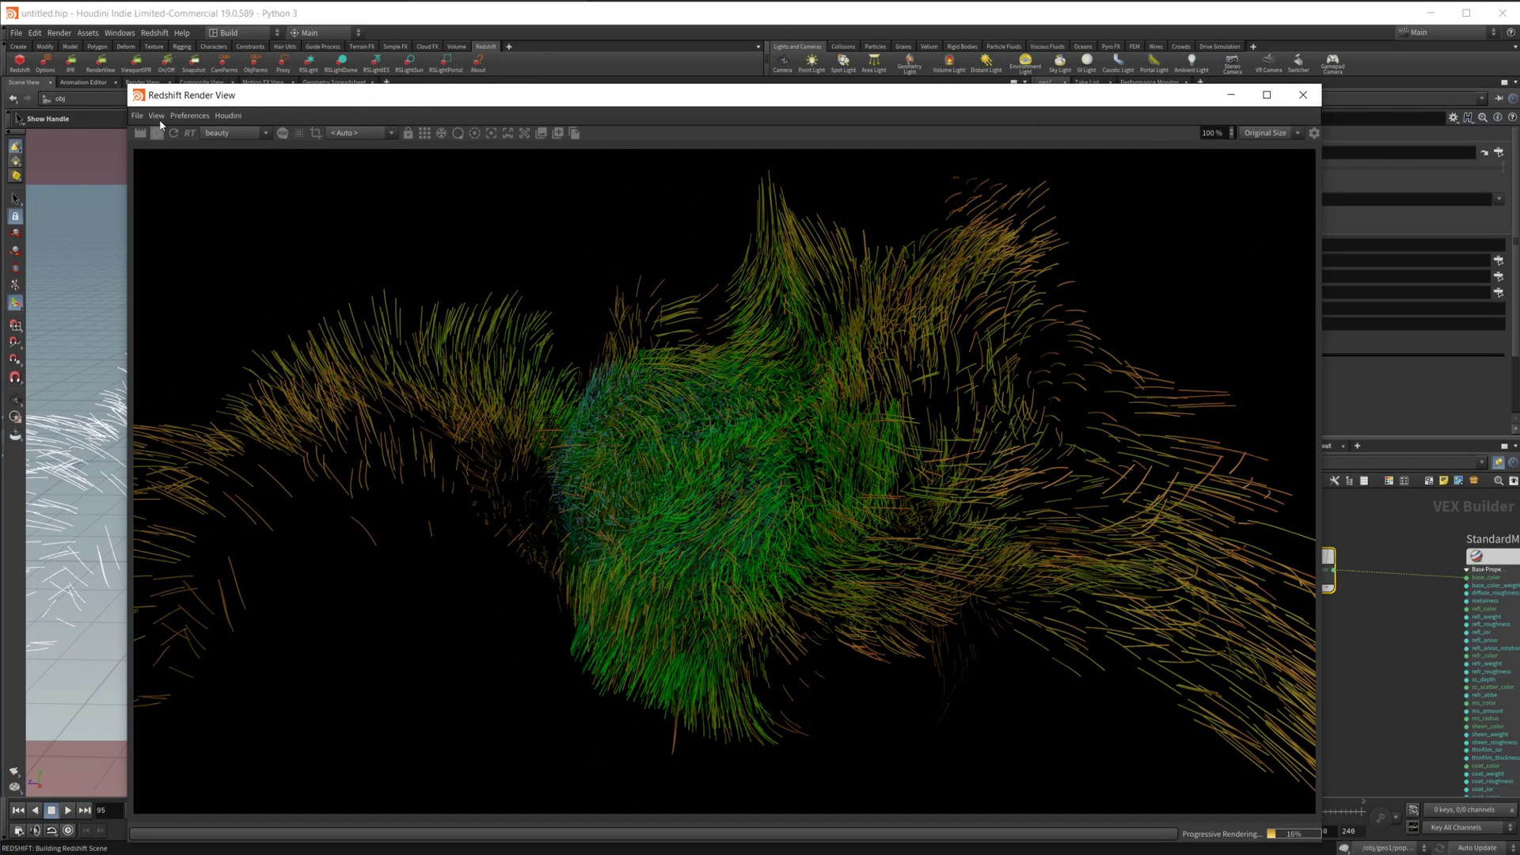
left_click_drag(208, 97, 965, 172)
left_click(974, 155)
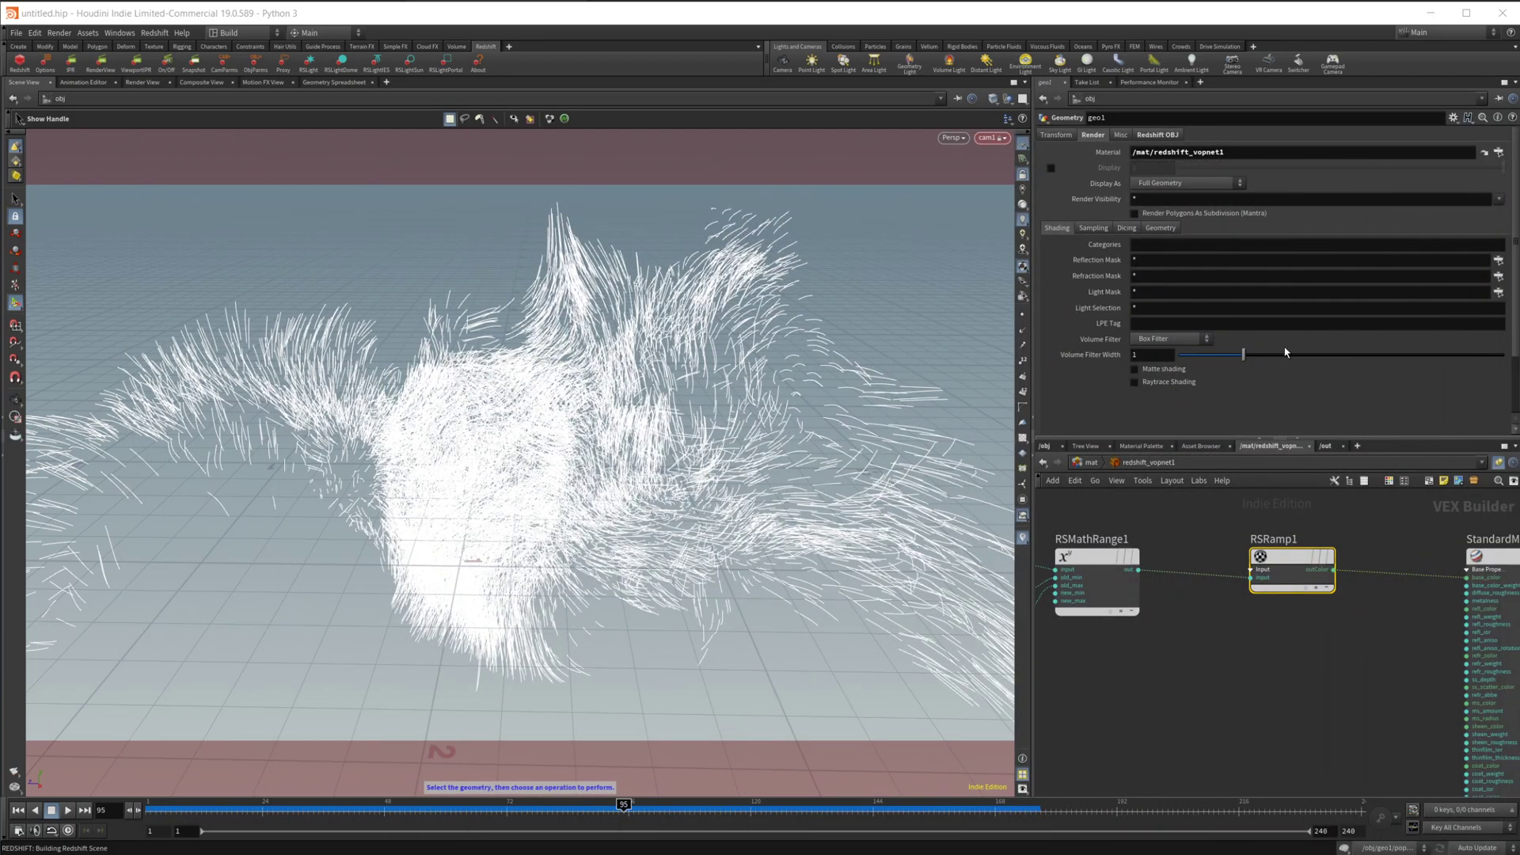
In popnet's POP Source Birth tab, set Const. Activation to 0.
left_click(1046, 446)
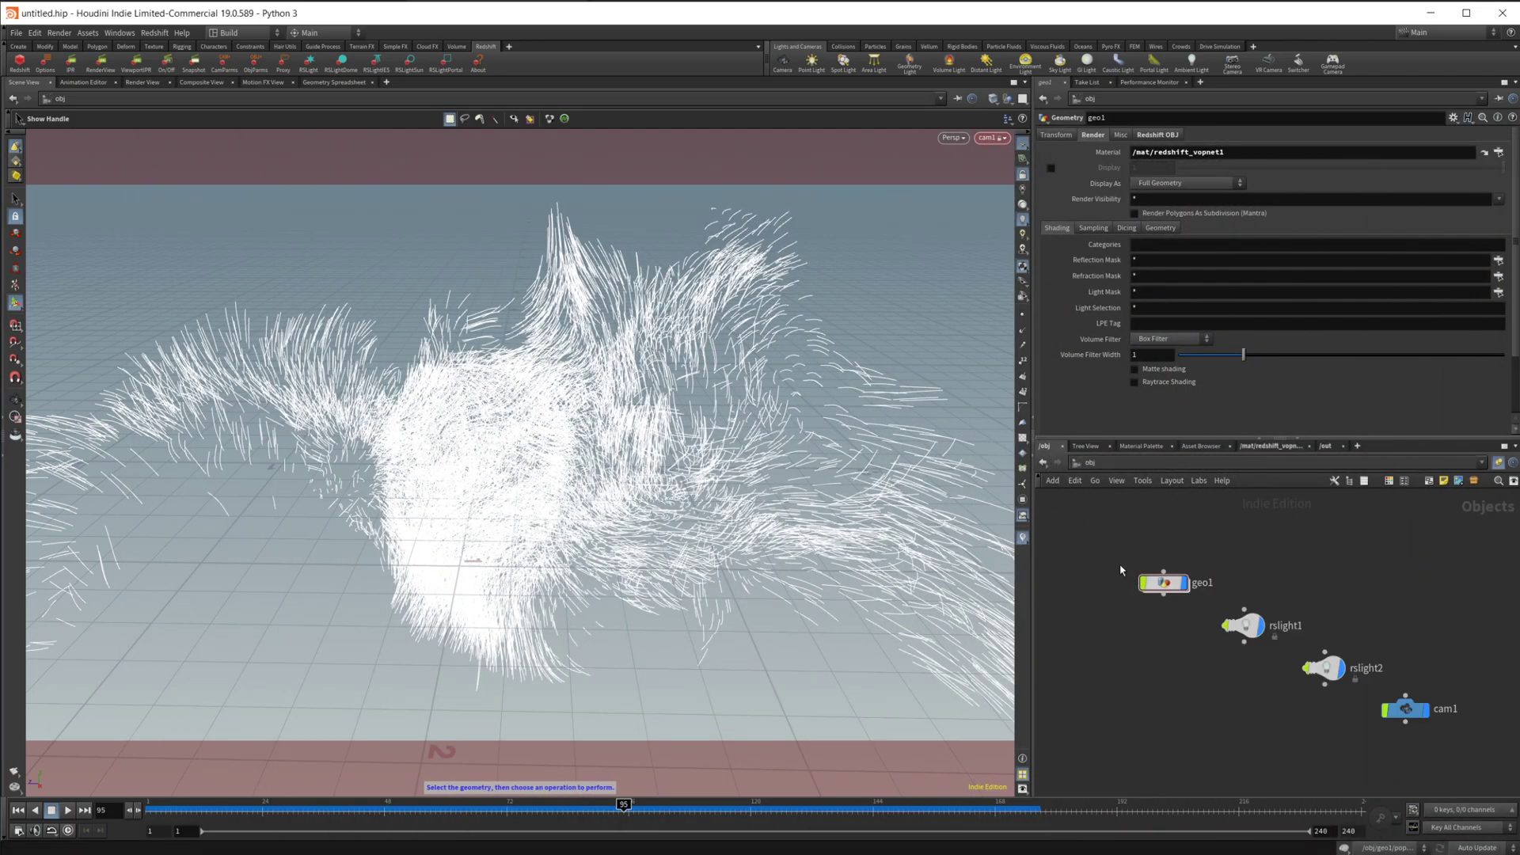
middle_click_drag(1197, 592, 1197, 723)
double_click(1156, 539)
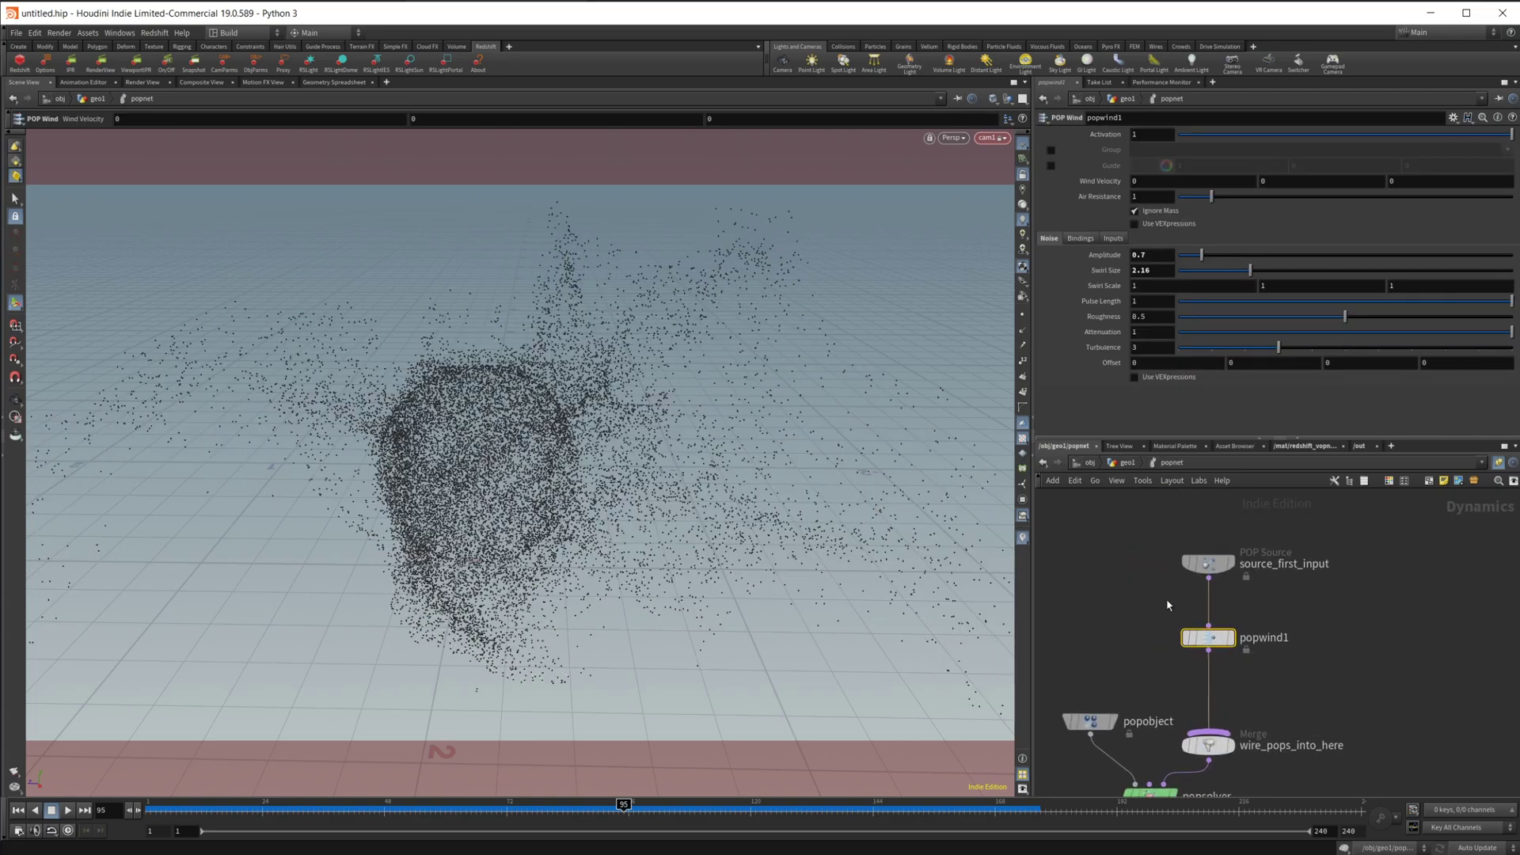
left_click(1205, 564)
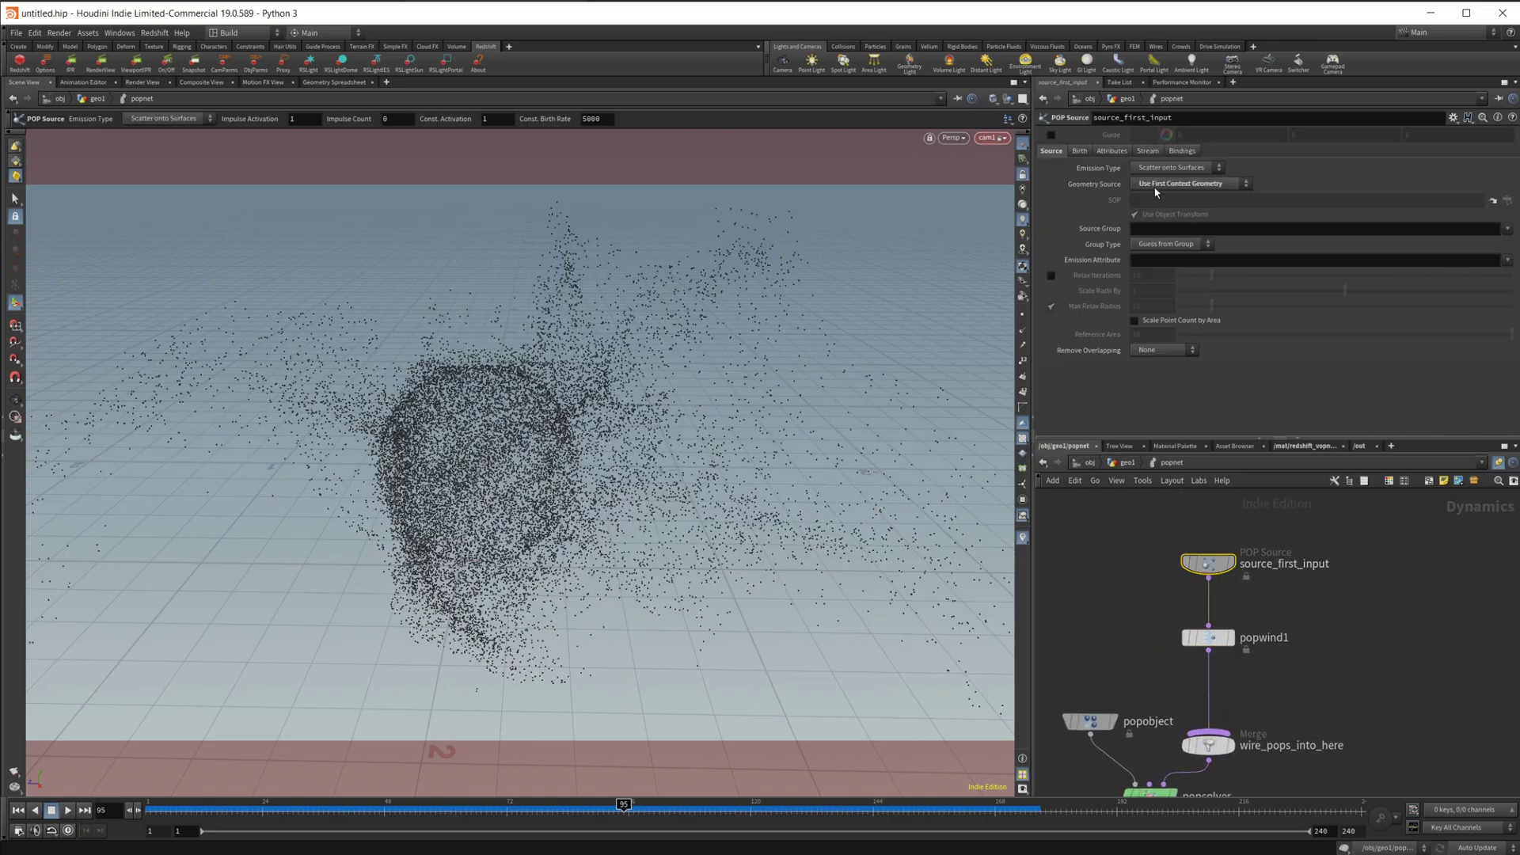
left_click(1079, 150)
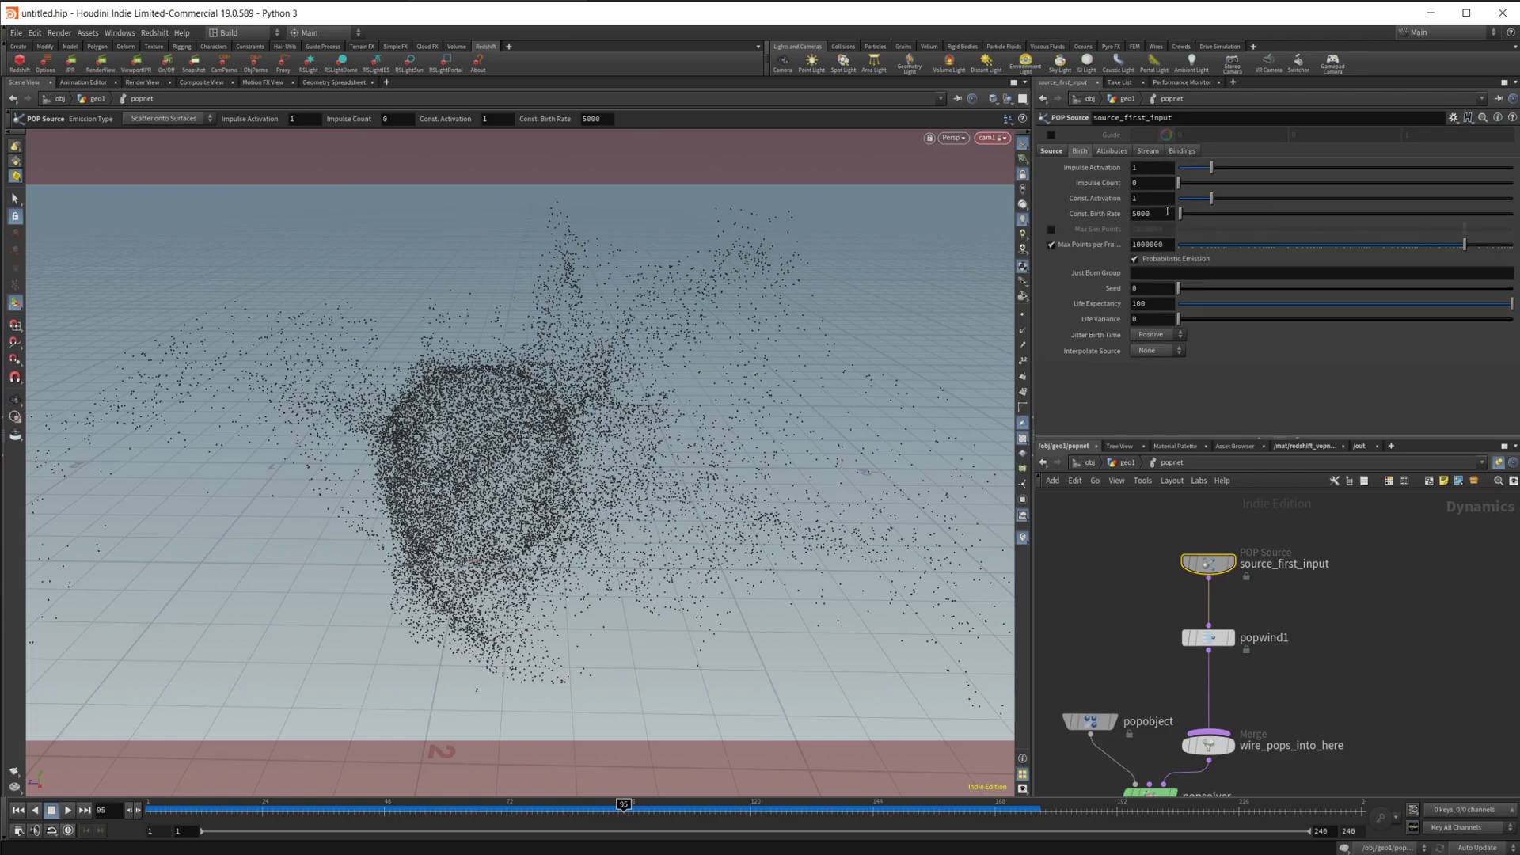
double_click(1144, 213)
double_click(1144, 197)
type("0")
key("Return")
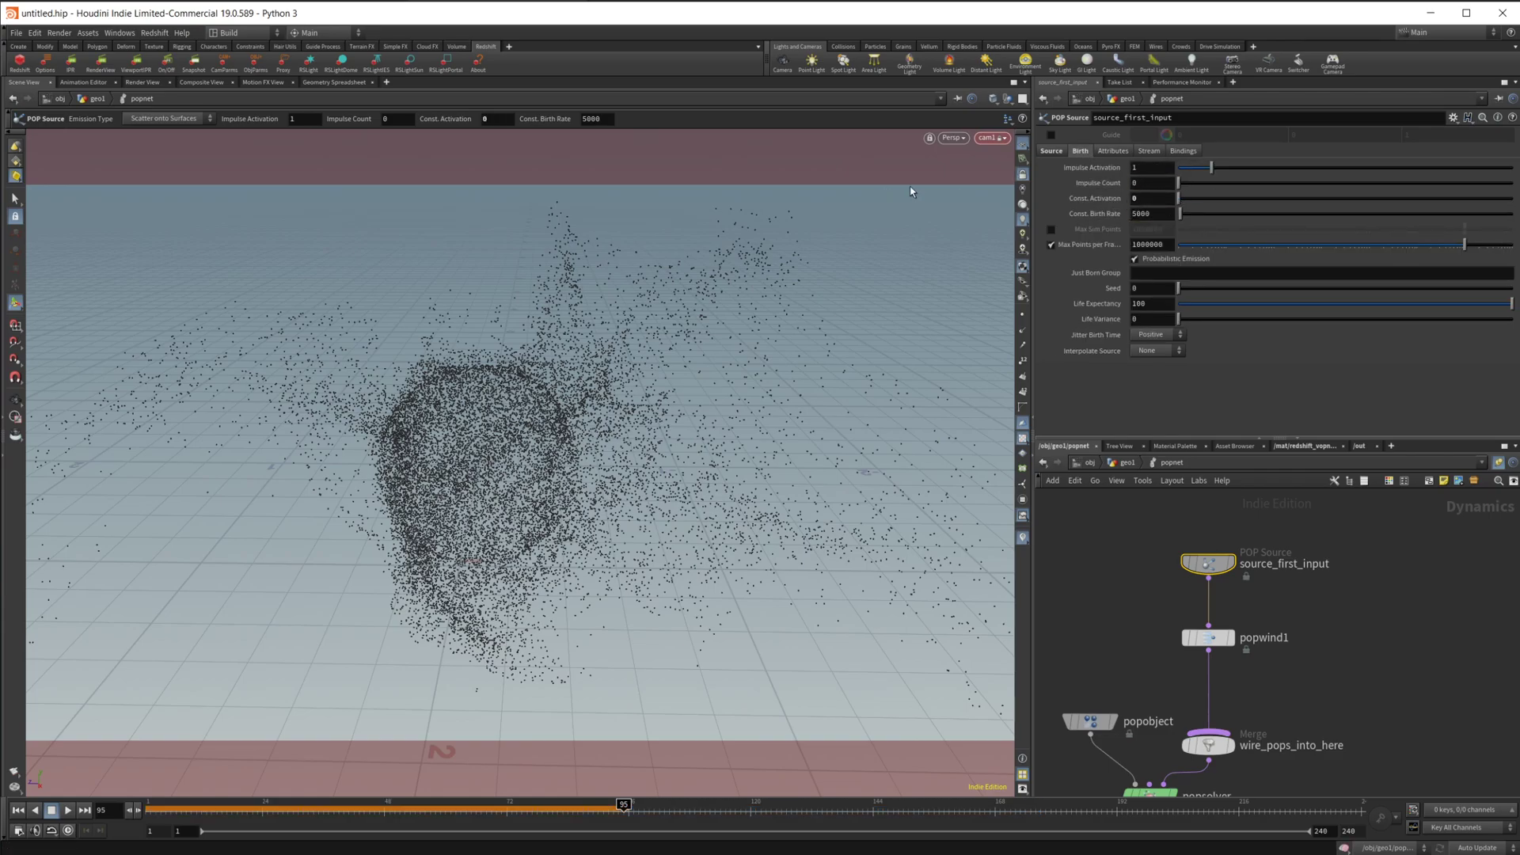
Set Impulse Count to 50000 and key Impulse Activation 1 at frame 1, 0 at frame 2.
left_click(17, 810)
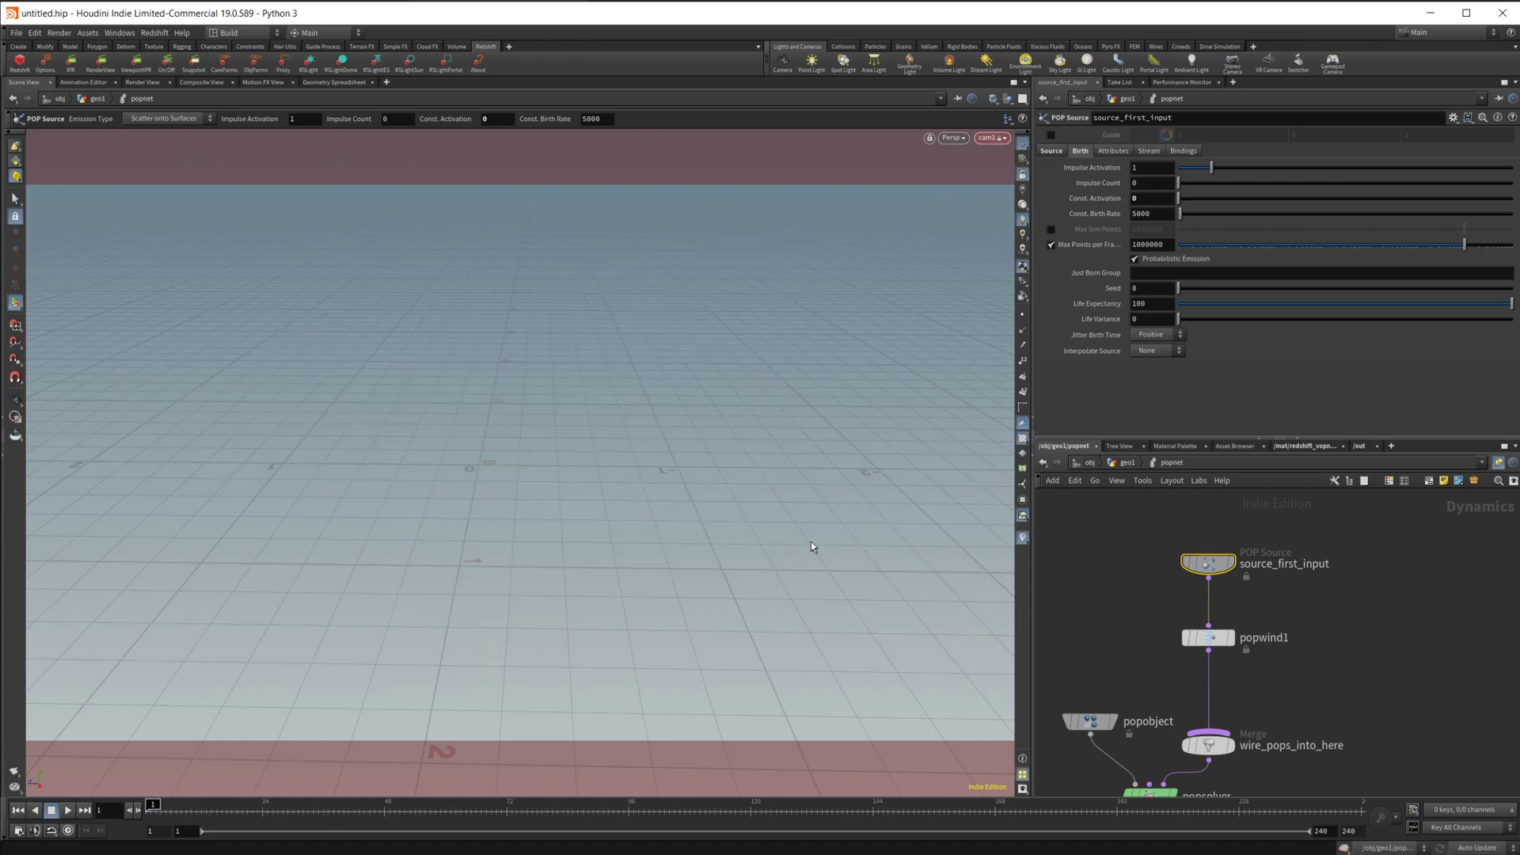
left_click(1100, 168, "alt")
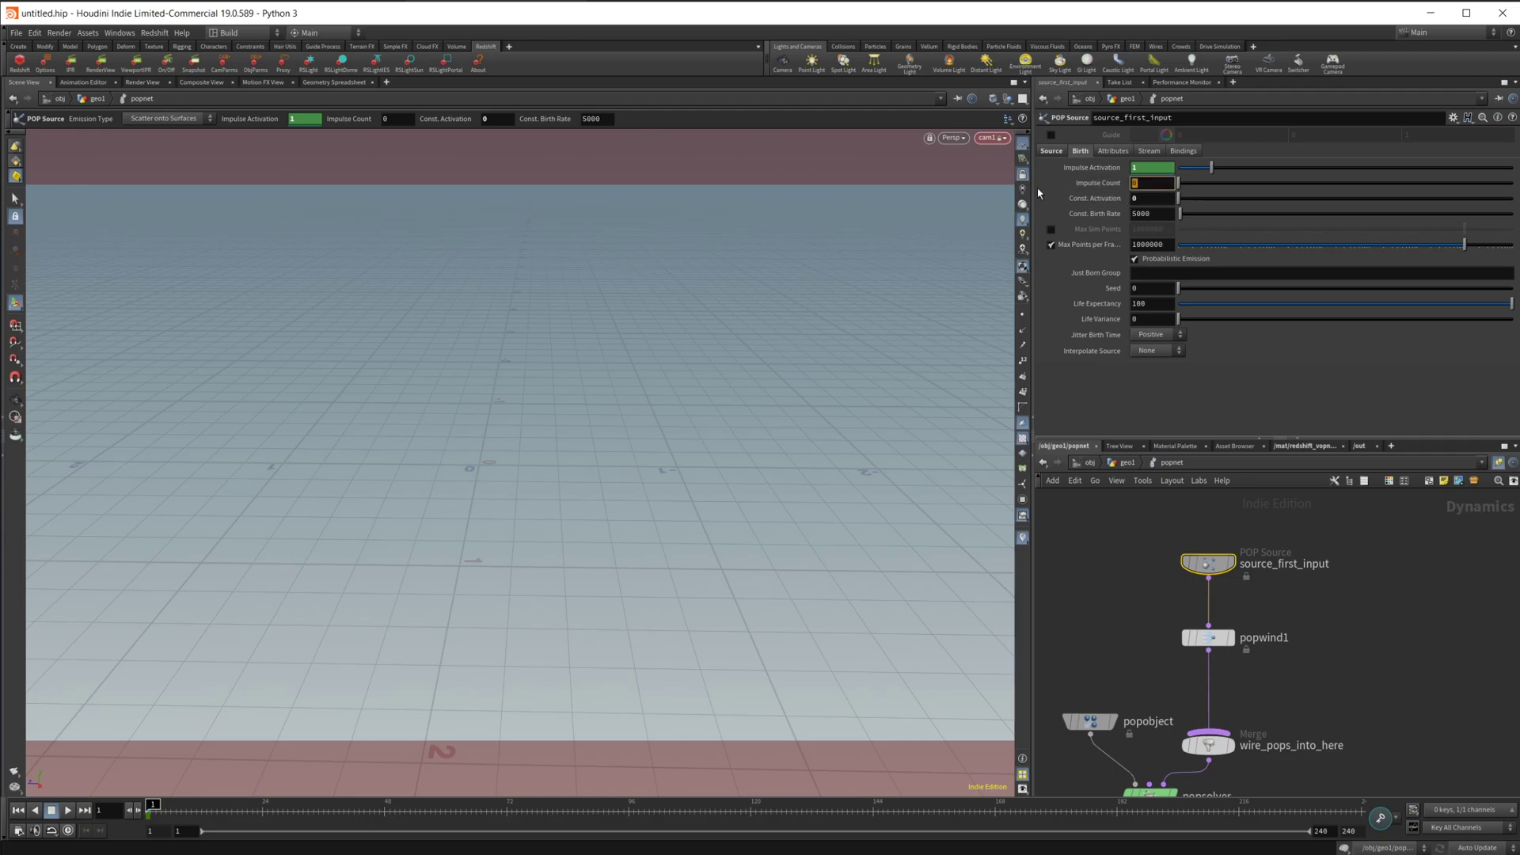
type("50000")
key("Return")
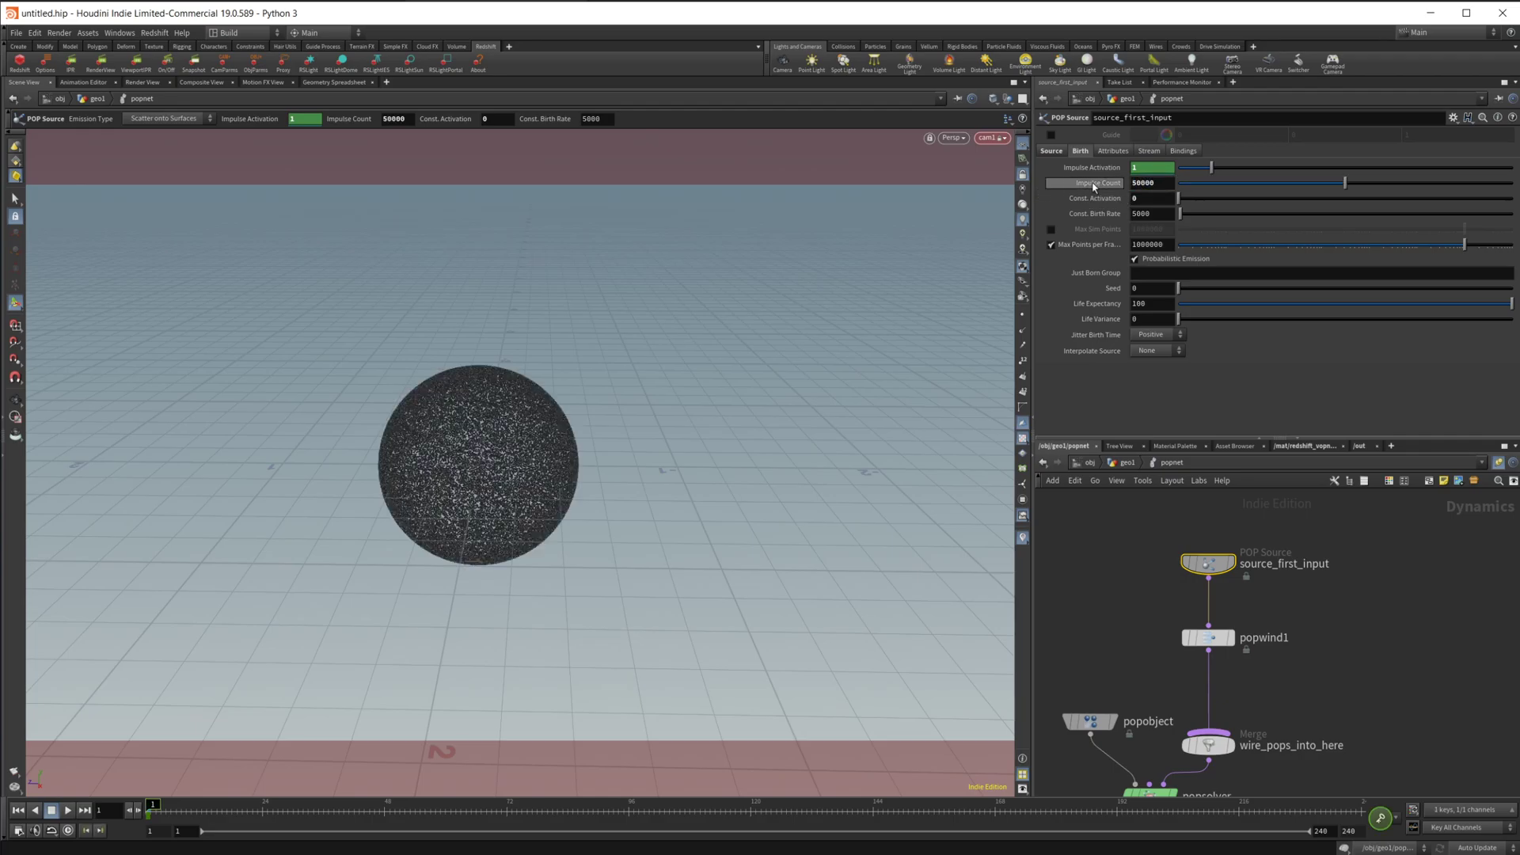
left_click(138, 811)
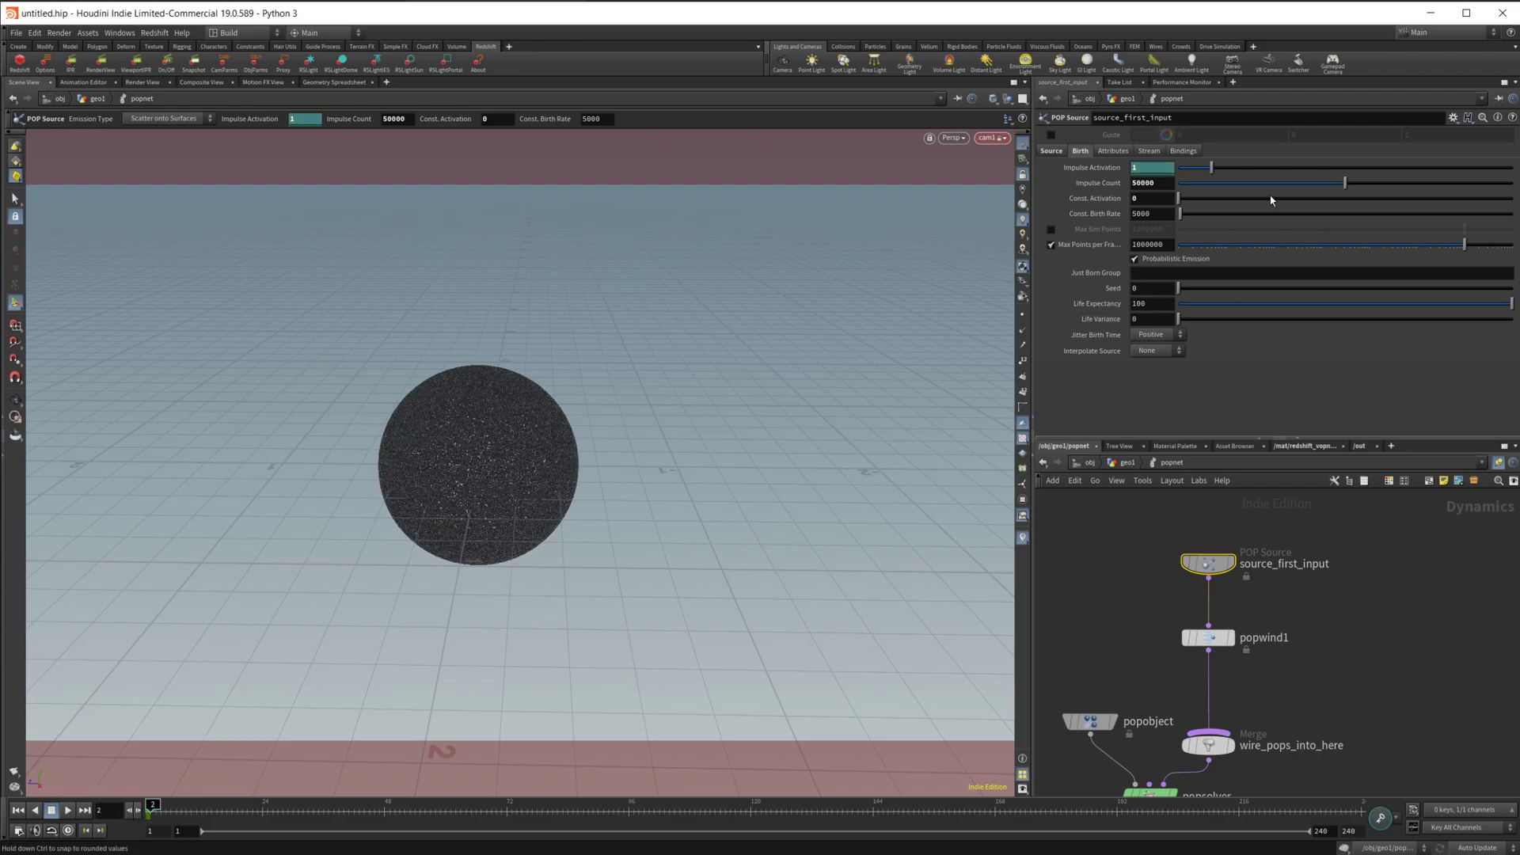
left_click_drag(1115, 170, 1099, 172)
left_click(1099, 171, "alt")
Play the burst simulation from frame 1, orbit the cloud, and select geo1's last promote node.
left_click(18, 810)
left_click(67, 810)
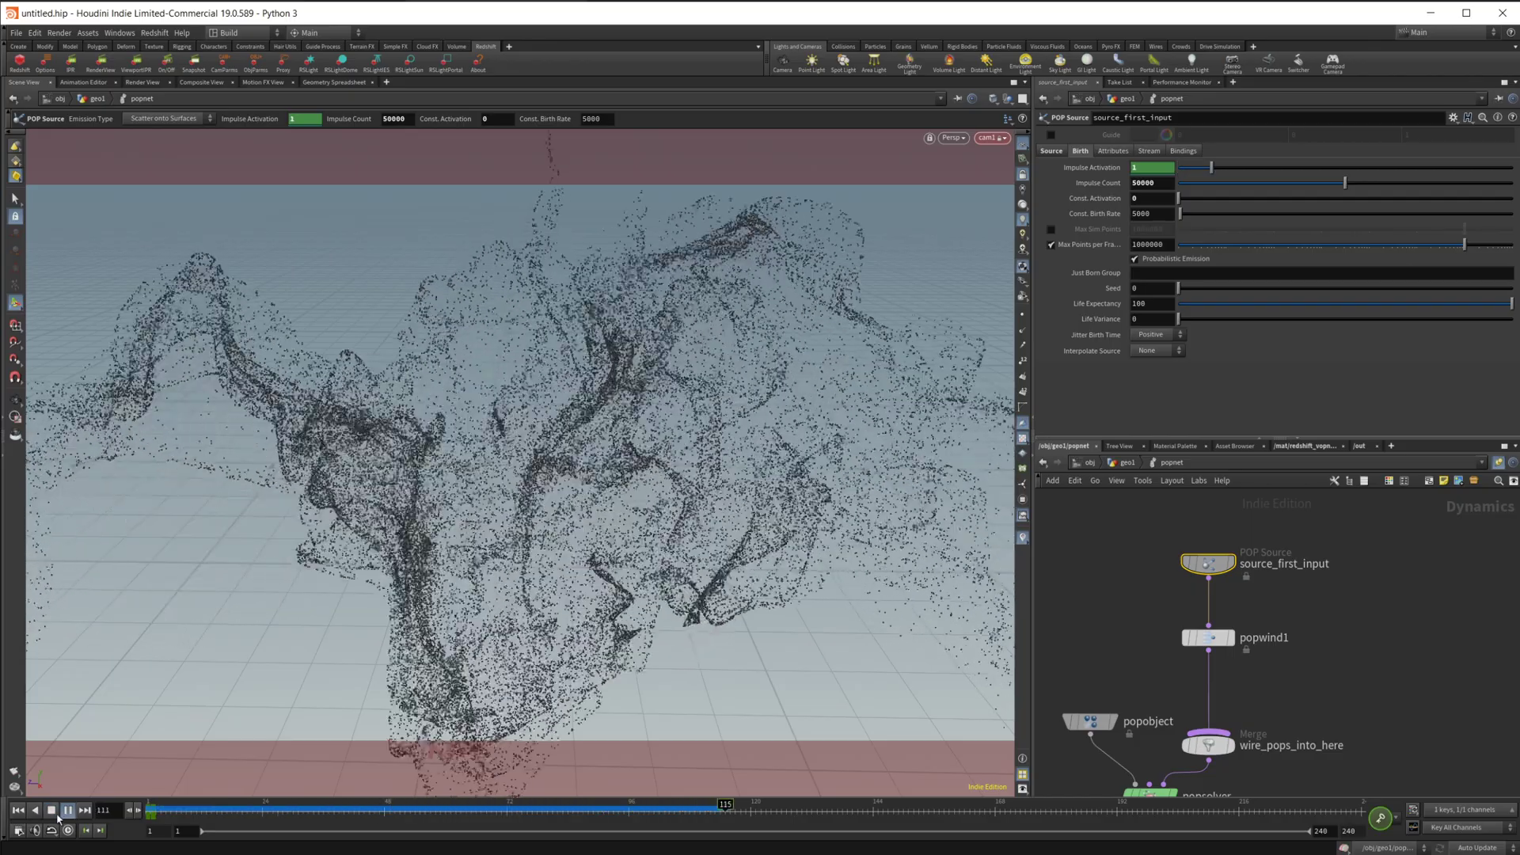
key("Escape")
left_click_drag(243, 737, 457, 691)
left_click_drag(409, 473, 530, 471)
key("Return")
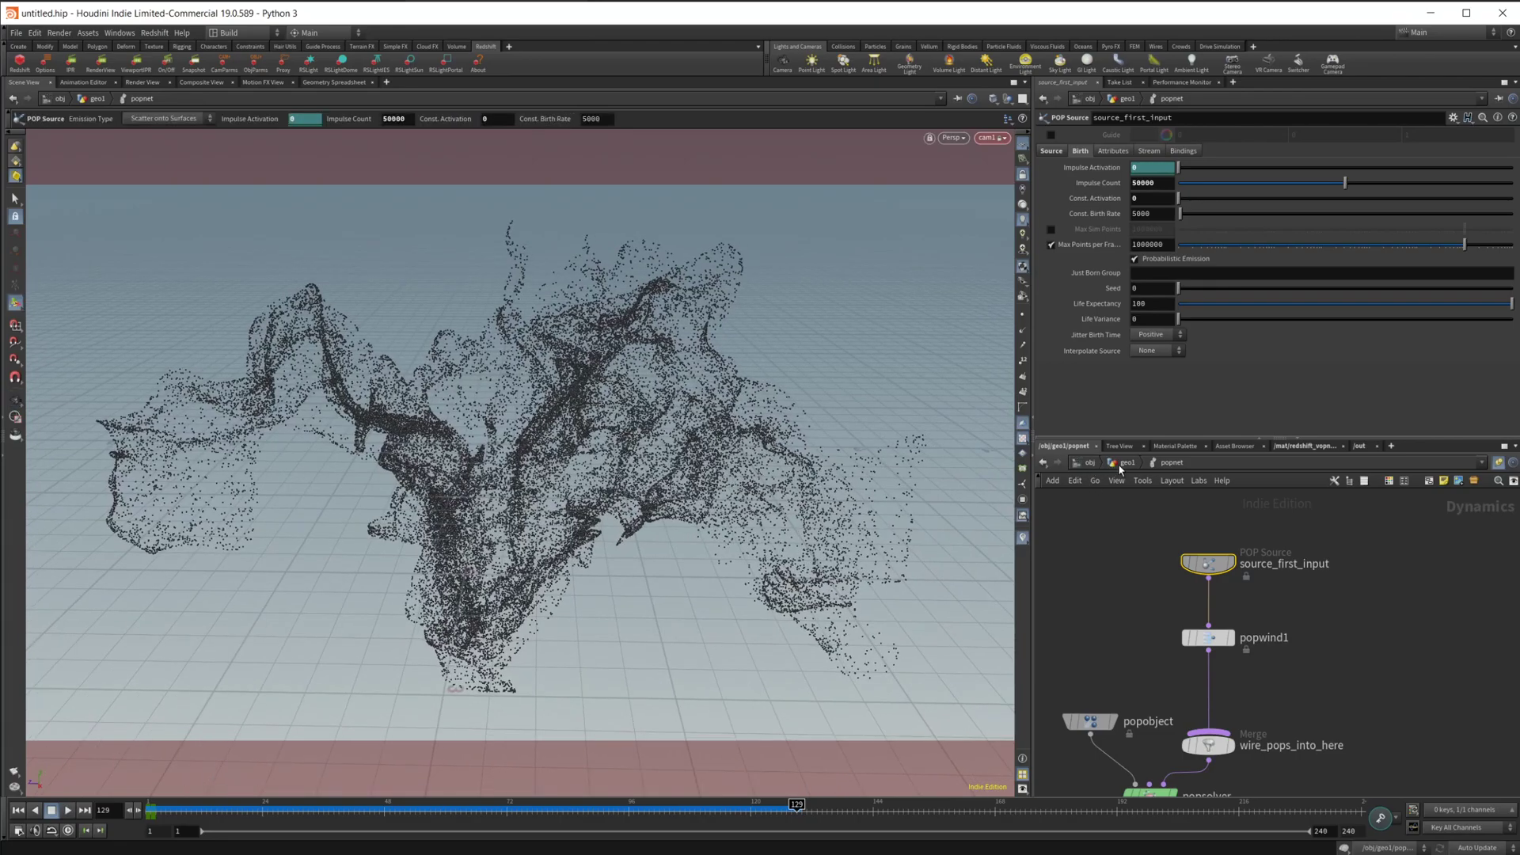
left_click(1126, 463)
left_click(1157, 711)
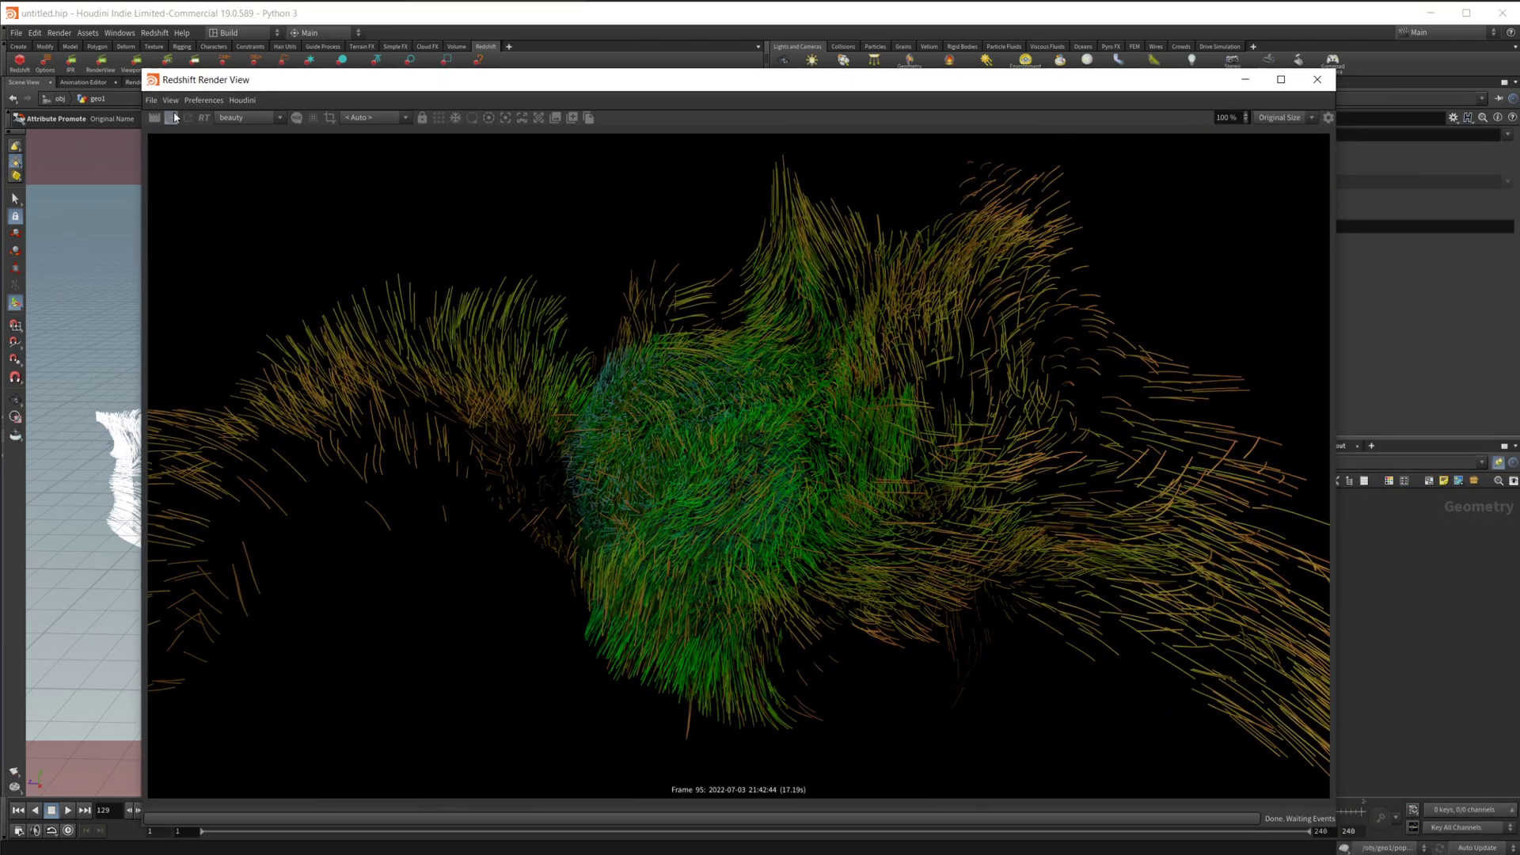
Redshift-render the burst trails at frame 120, then select RSRamp1 in redshift_vopnet1.
left_click(173, 117)
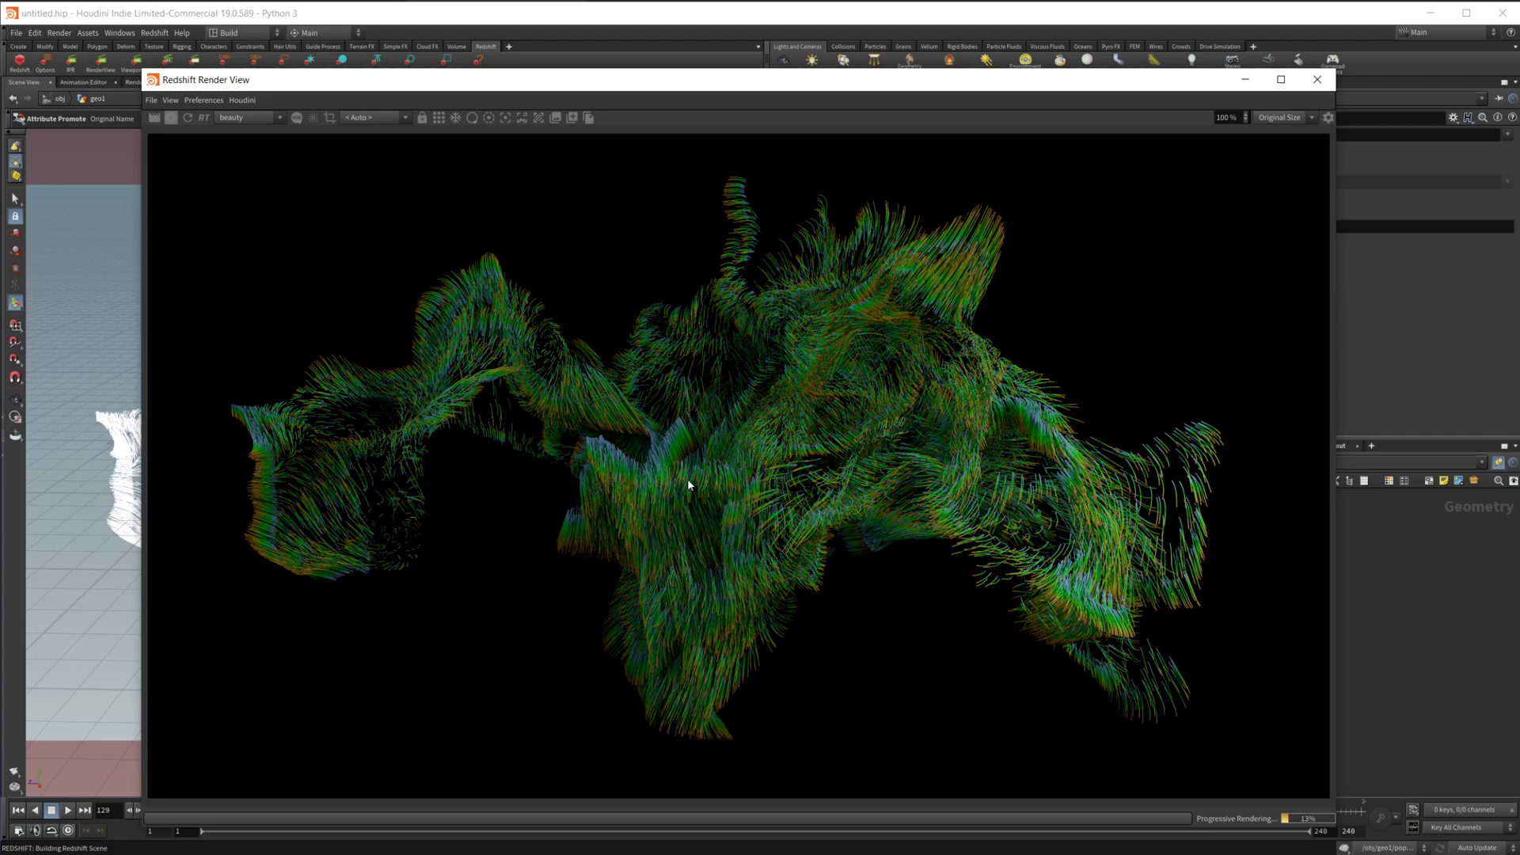
left_click_drag(1005, 88, 863, 100)
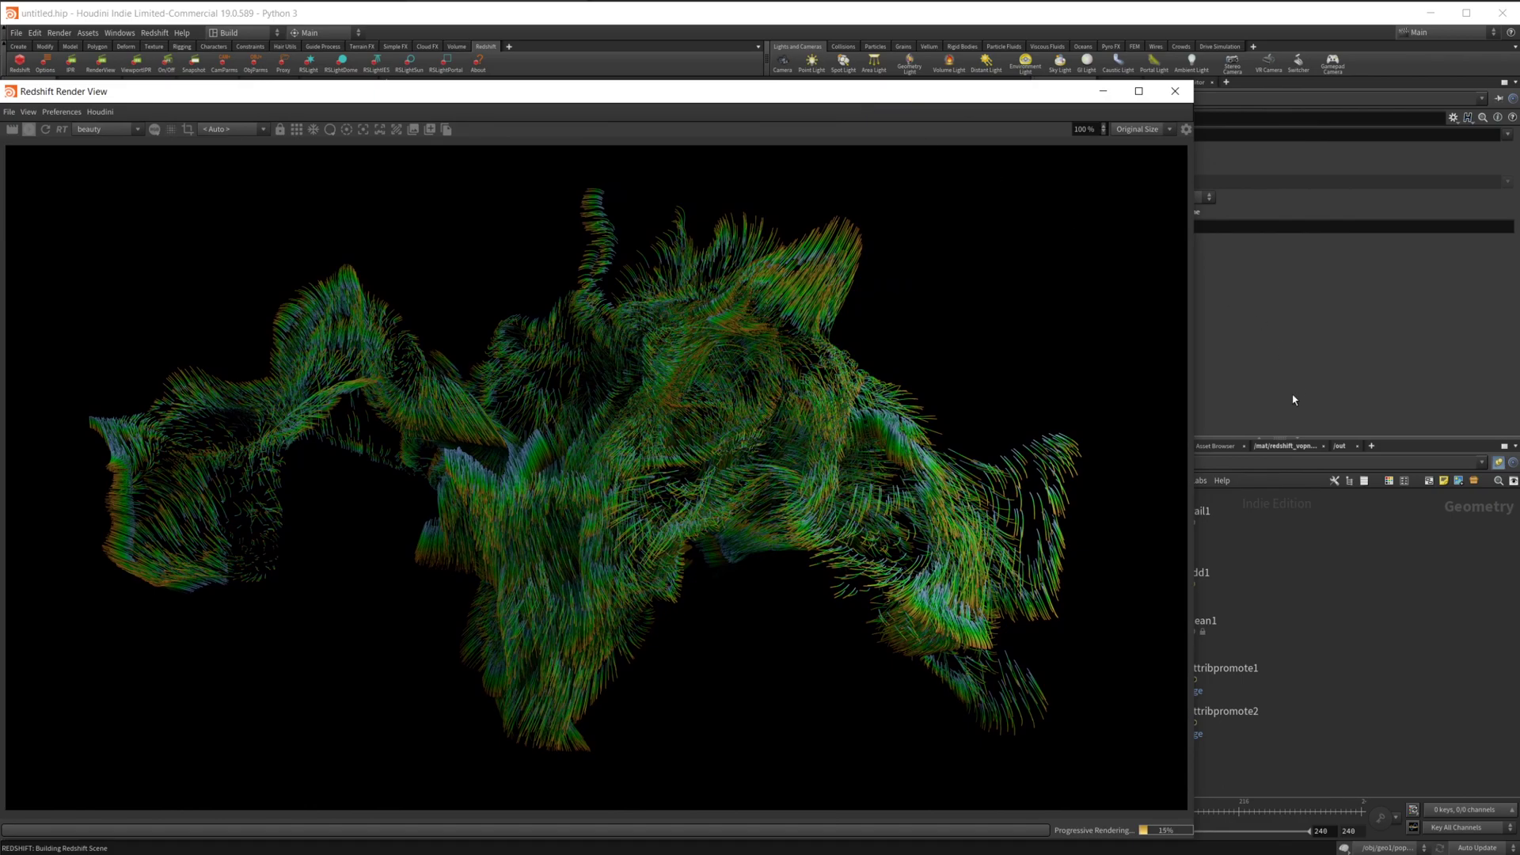
left_click(1288, 445)
left_click(1290, 561)
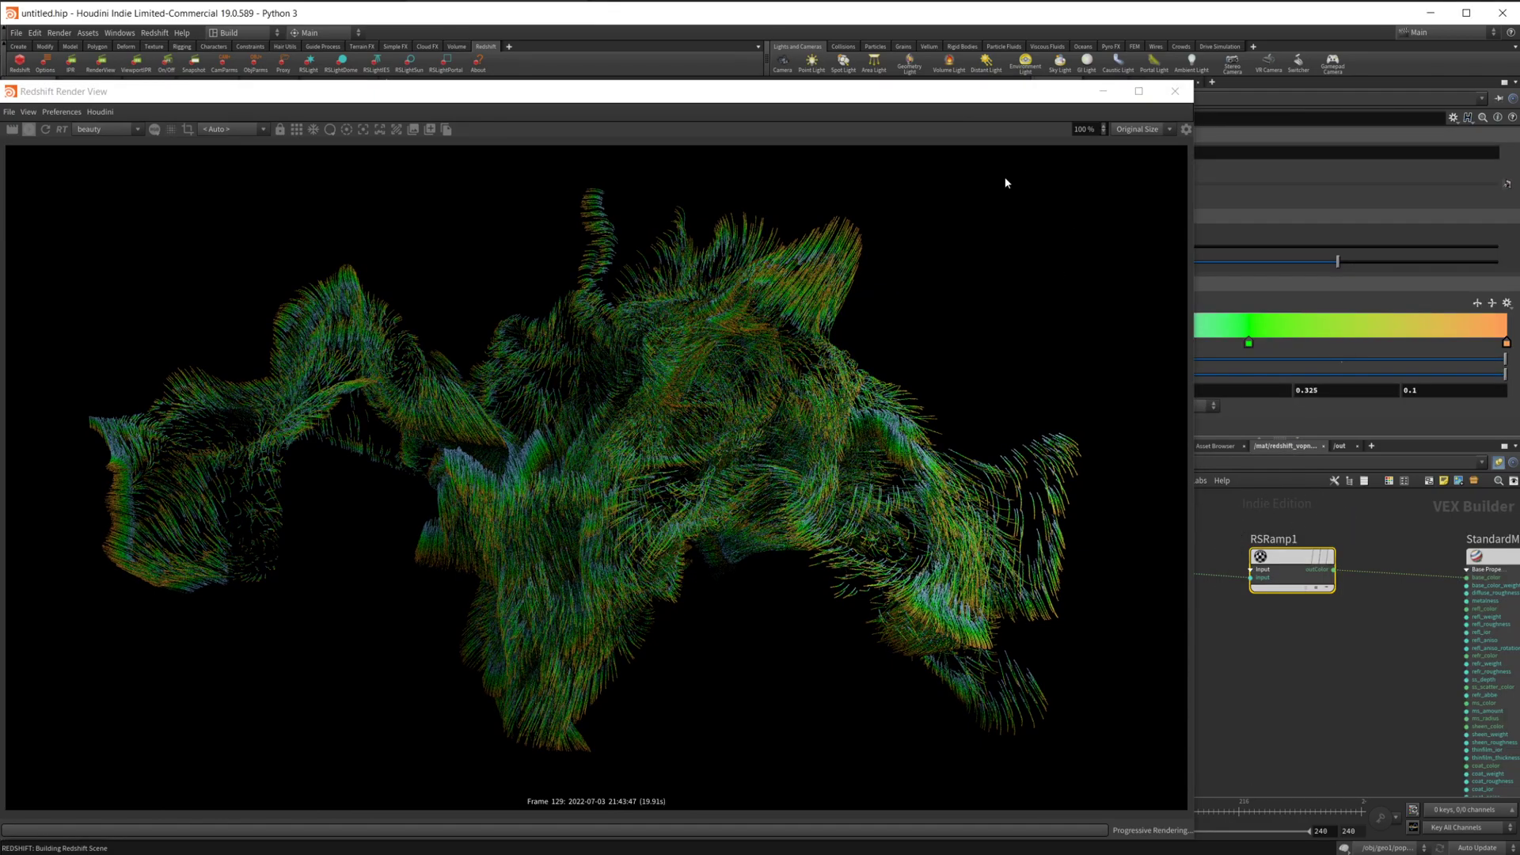
left_click_drag(1193, 167, 881, 170)
scroll(511, 420, "down", 1)
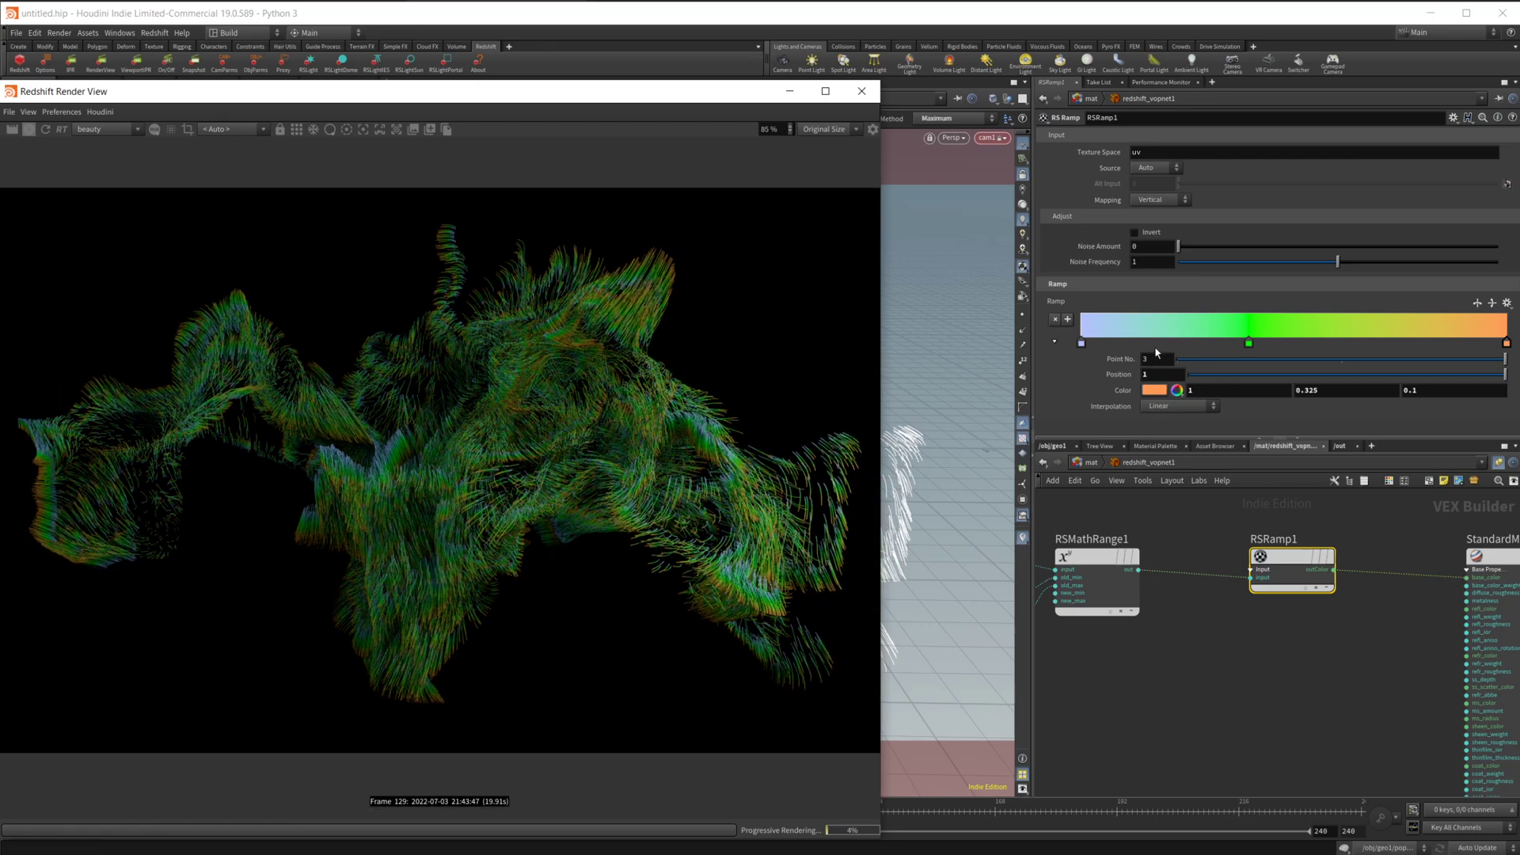
left_click(1082, 344)
left_click(1507, 302)
left_click(1513, 378)
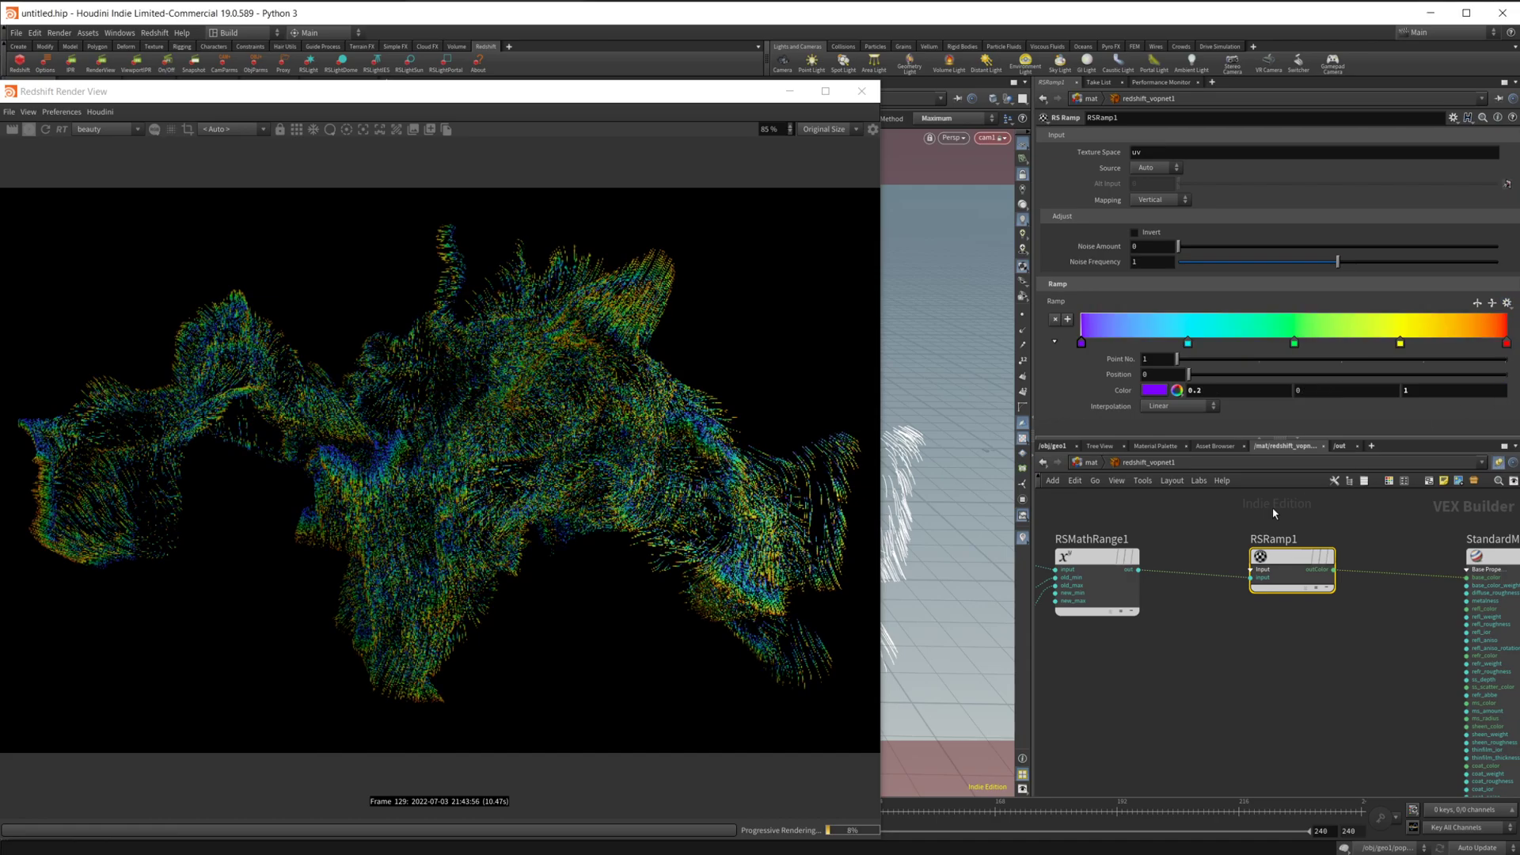
left_click(1506, 302)
left_click(1512, 391)
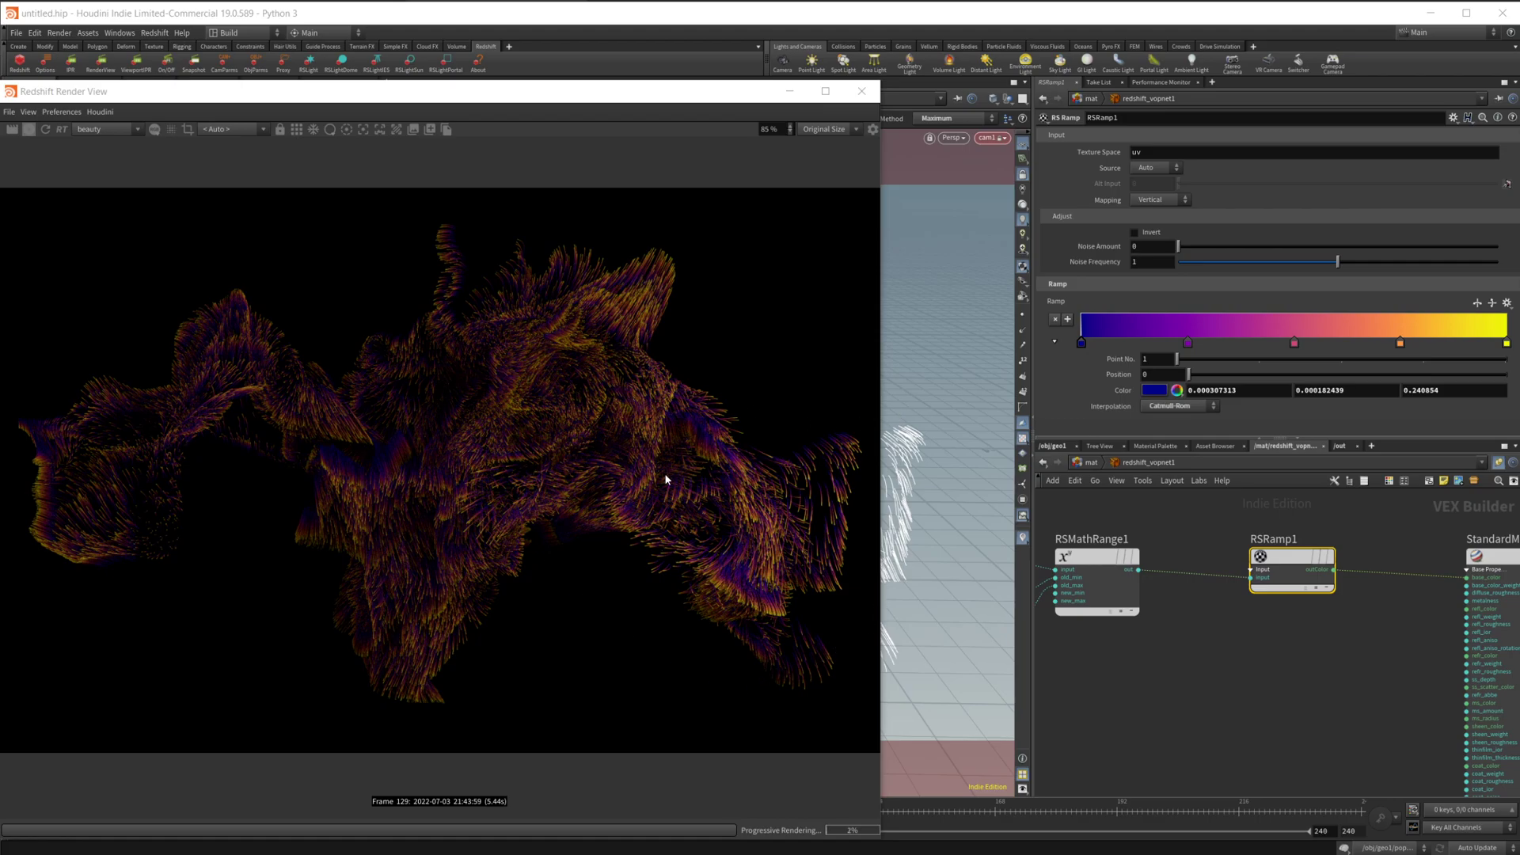
left_click_drag(395, 99, 426, 94)
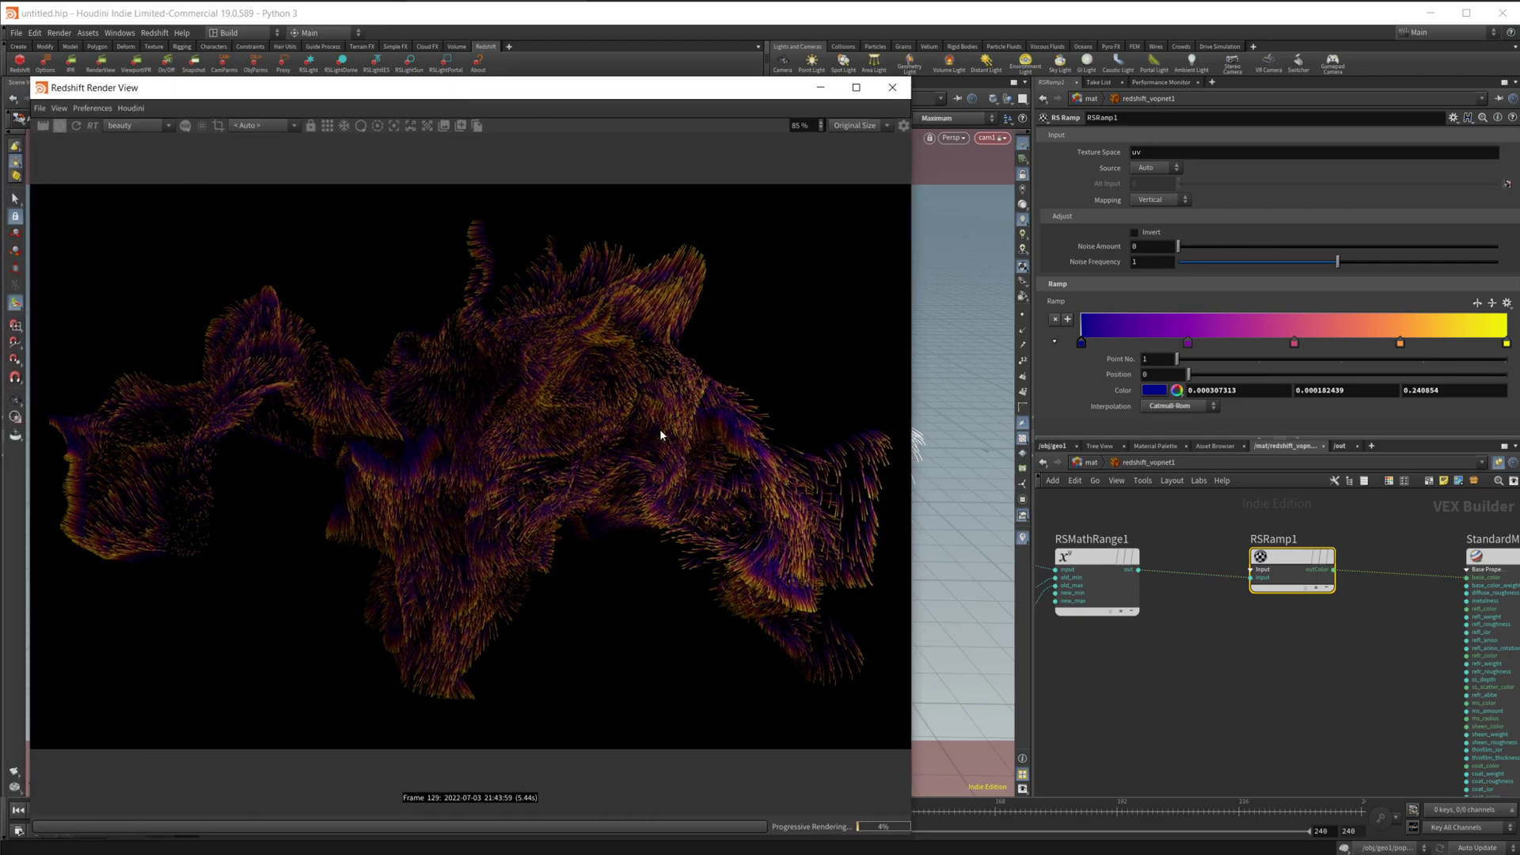
left_click(1082, 346)
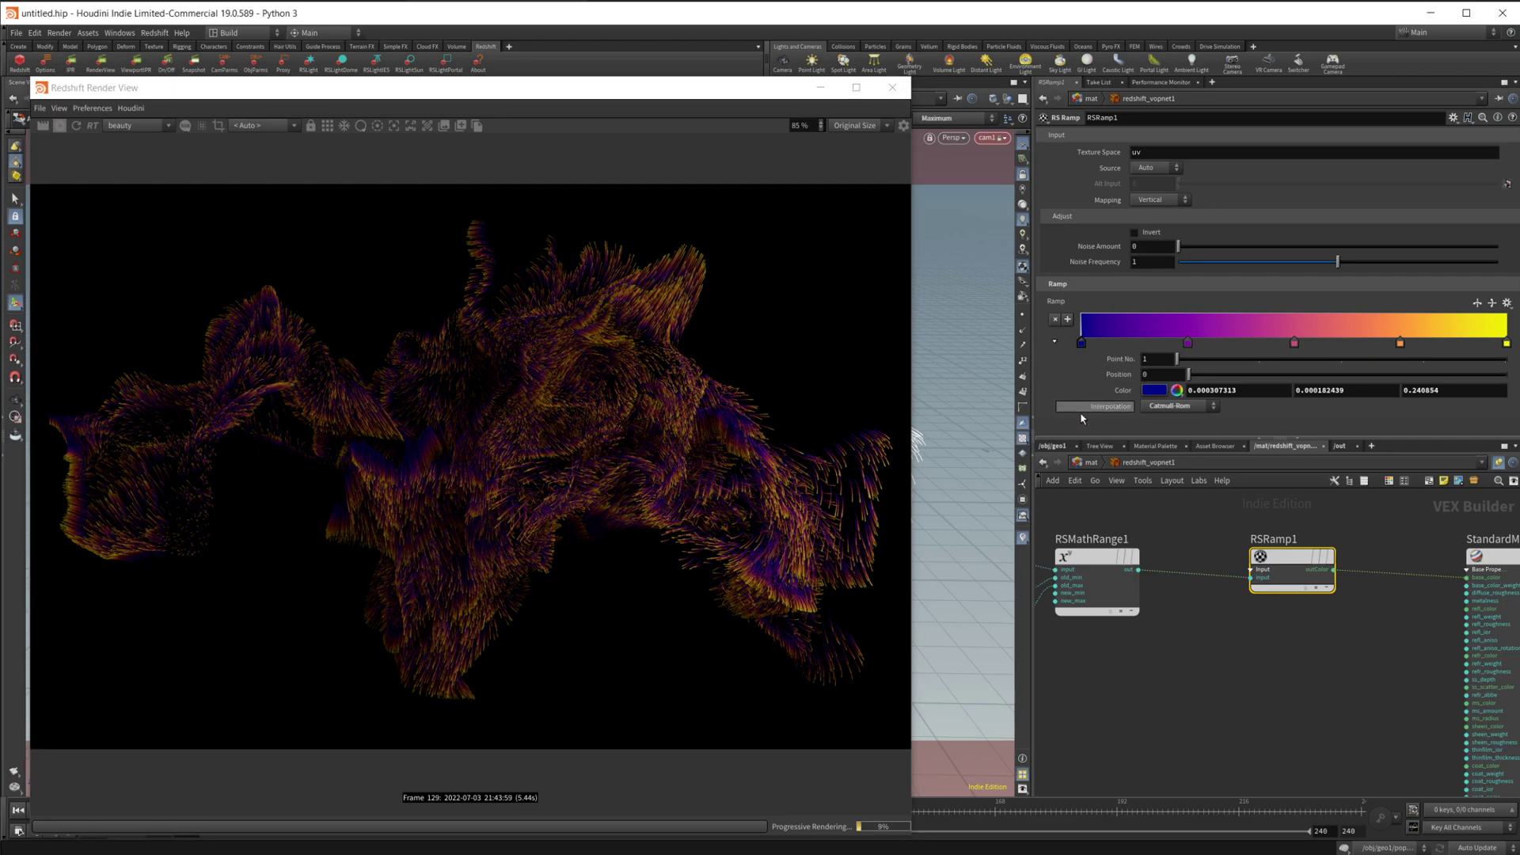
left_click(1182, 406)
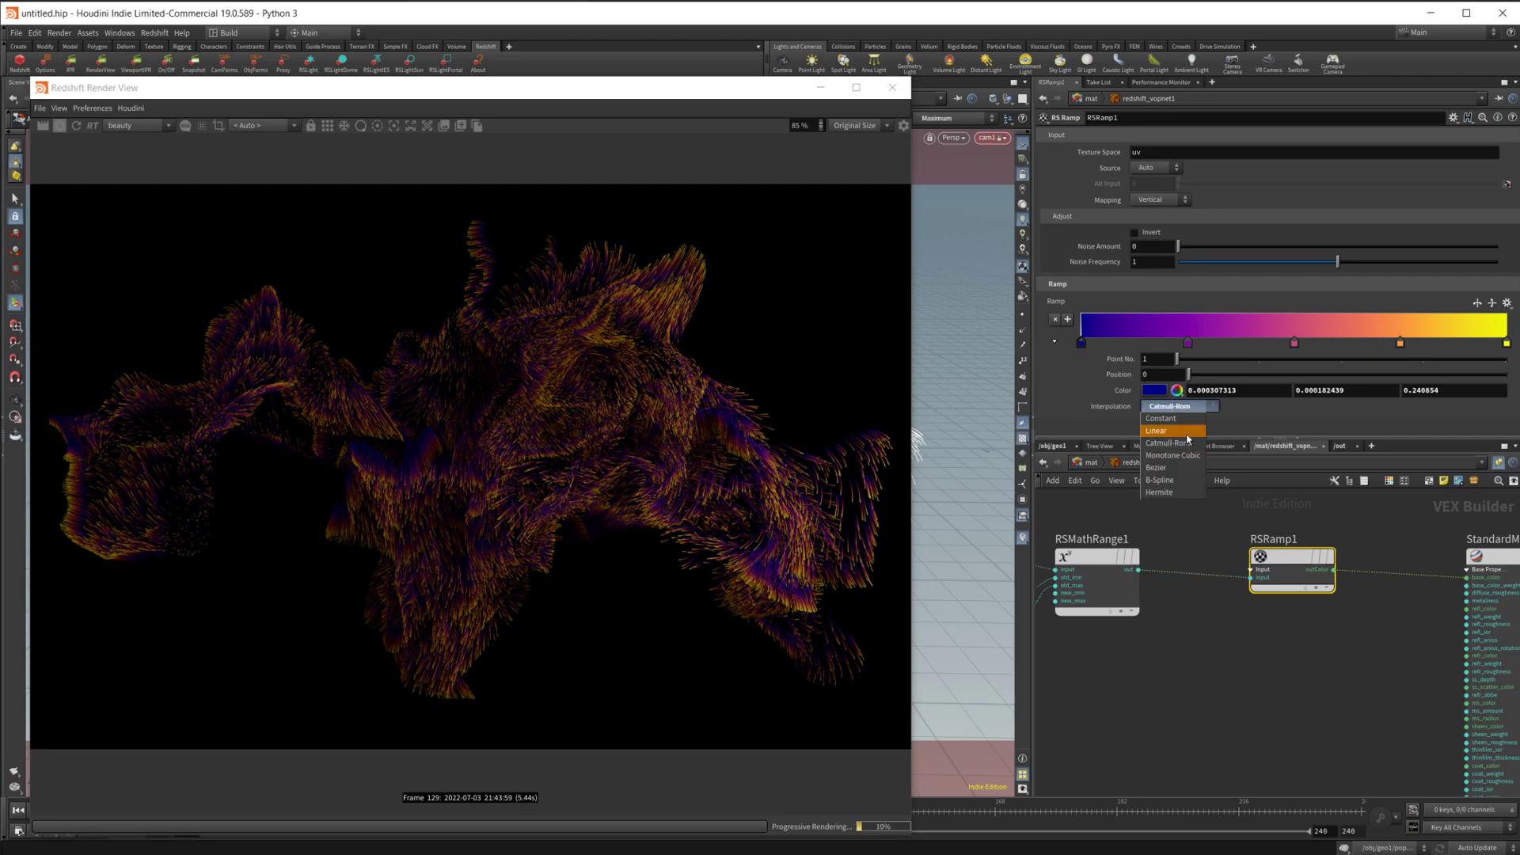
left_click(1237, 424)
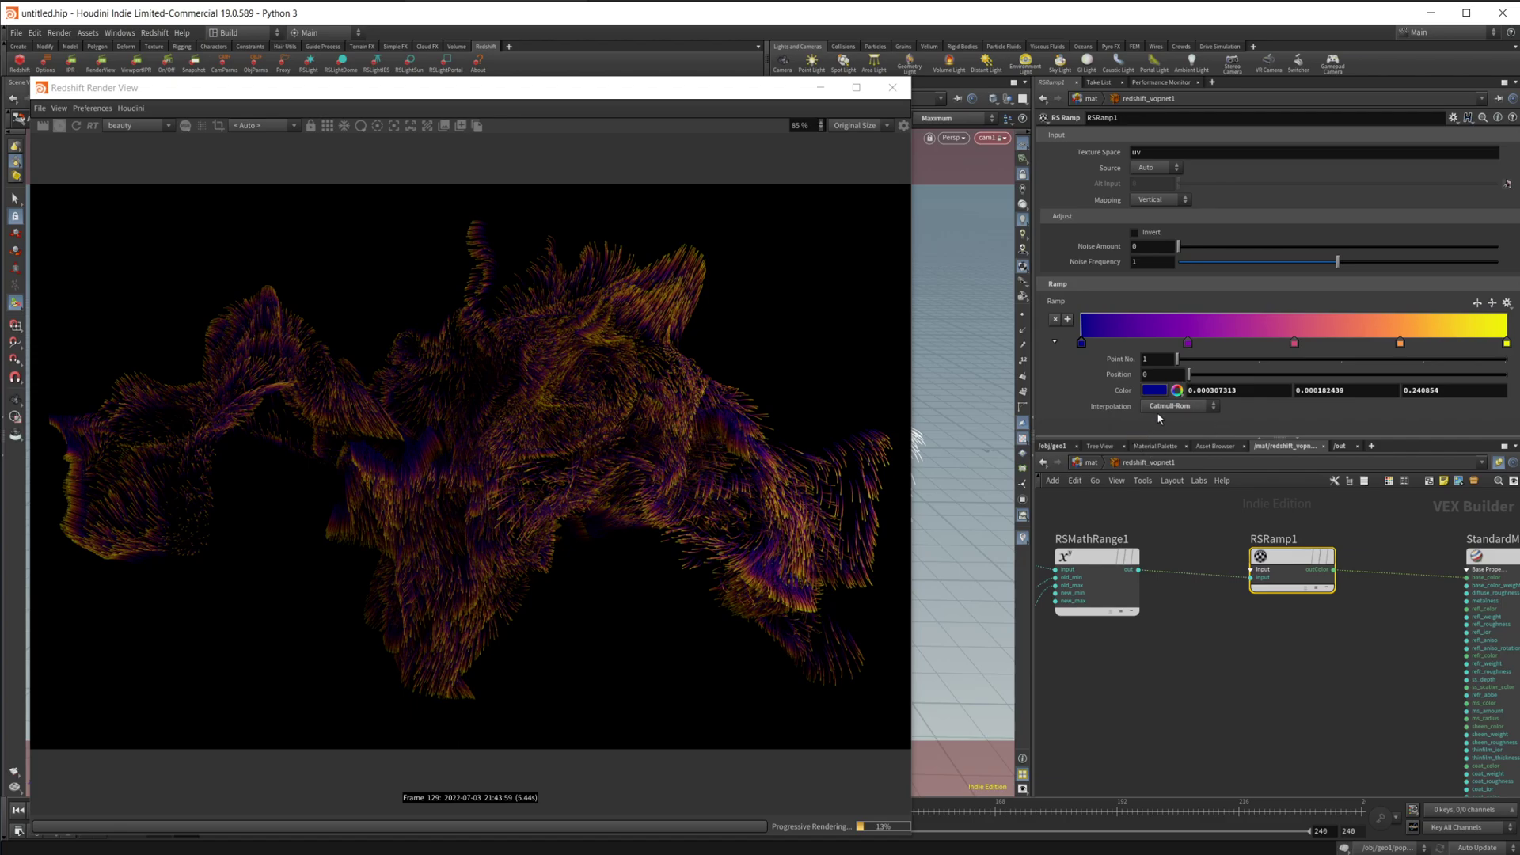
left_click(1188, 342)
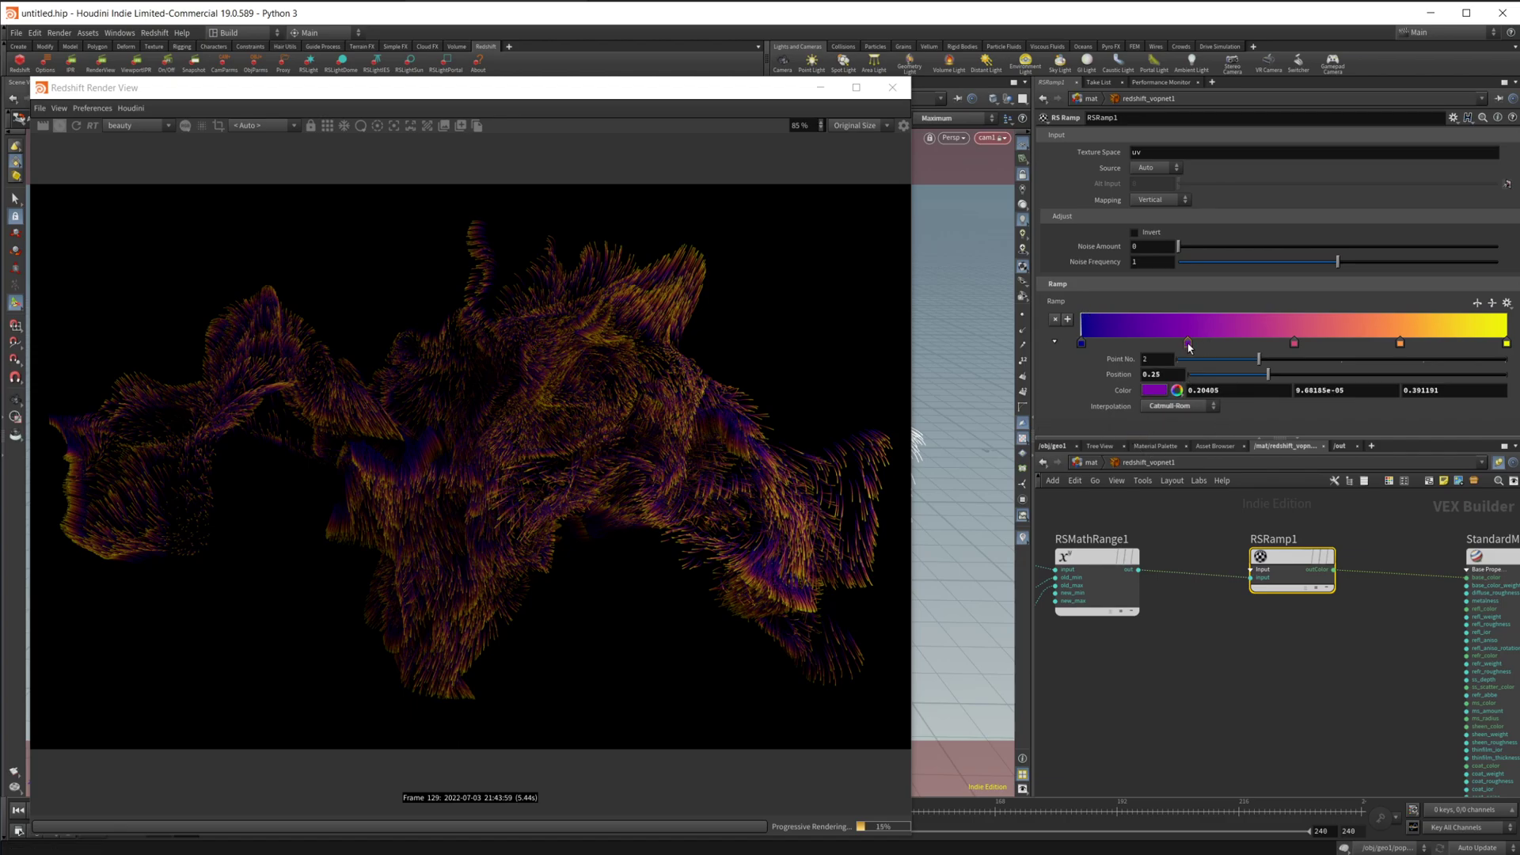
left_click(1180, 406)
left_click(1098, 404)
Move the Redshift Render View aside to uncover the viewport and zoom the view.
left_click_drag(507, 97, 1028, 118)
scroll(471, 495, "up", 5)
scroll(412, 483, "up", 3)
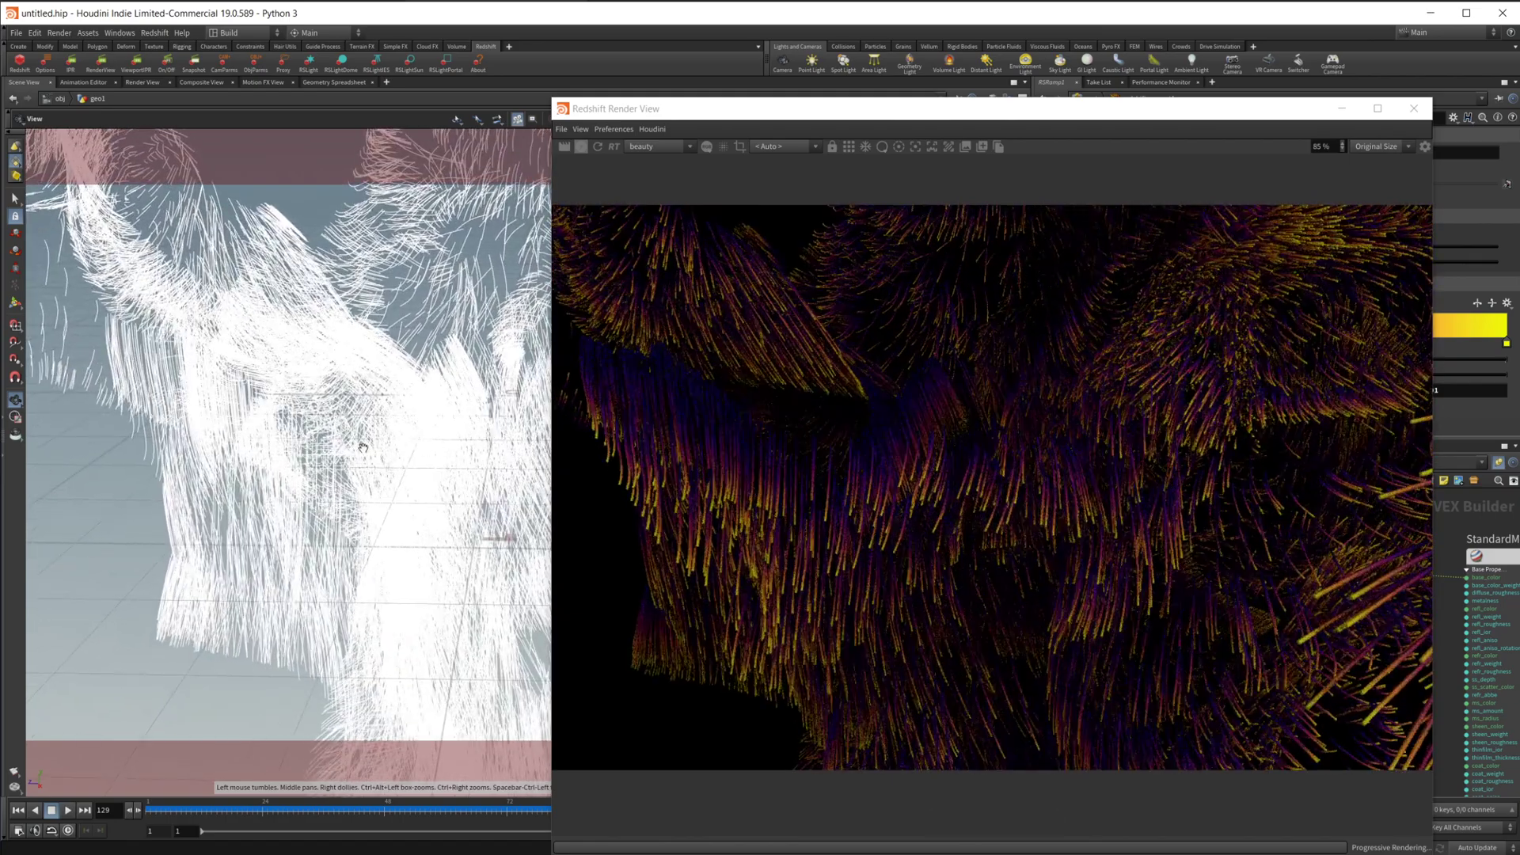
scroll(326, 459, "up", 2)
scroll(327, 459, "up", 2)
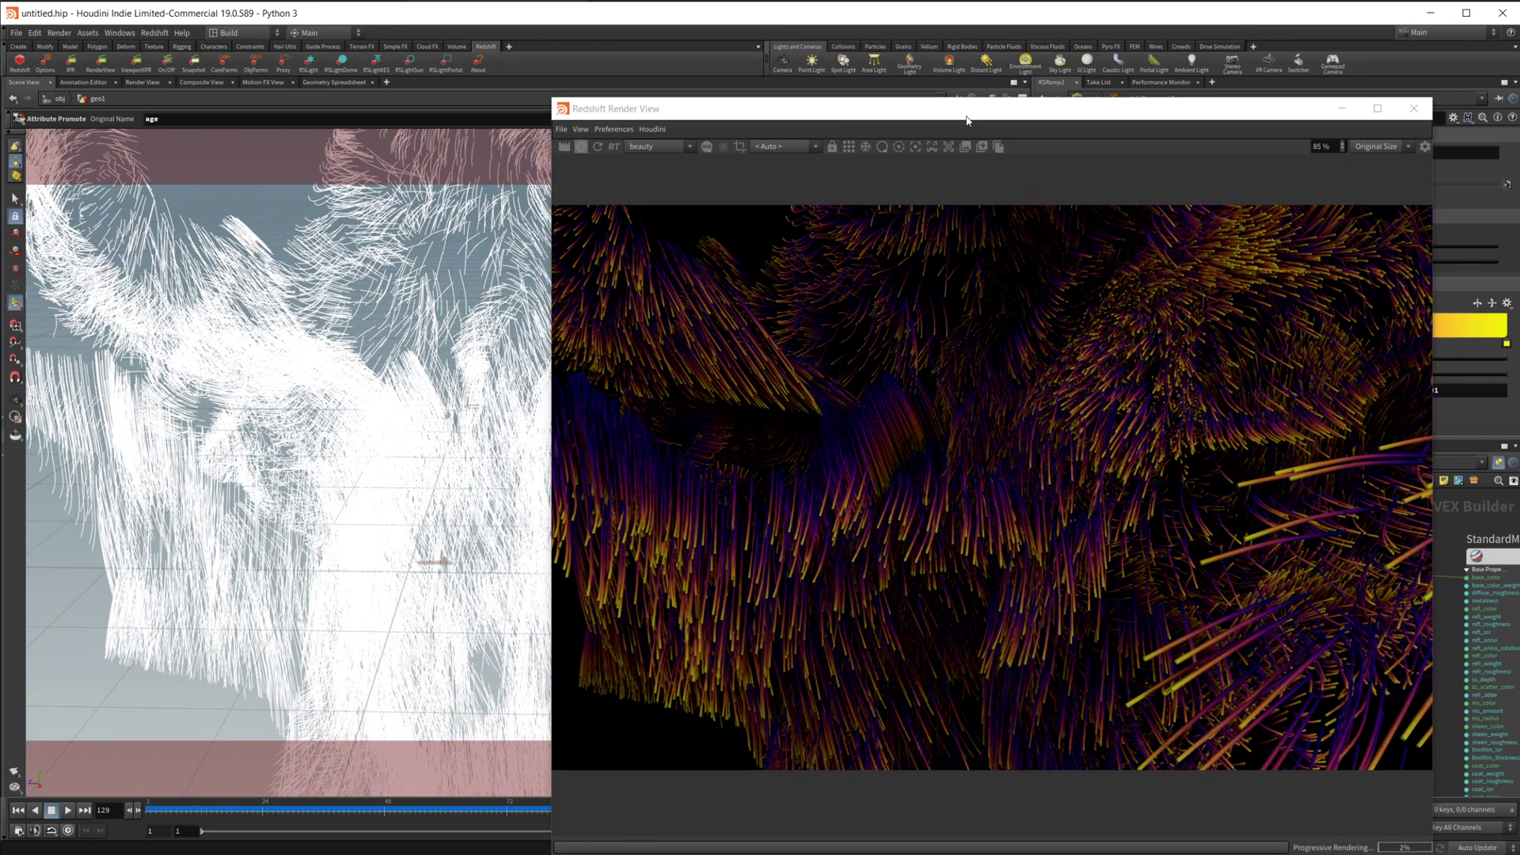
left_click_drag(966, 115, 535, 69)
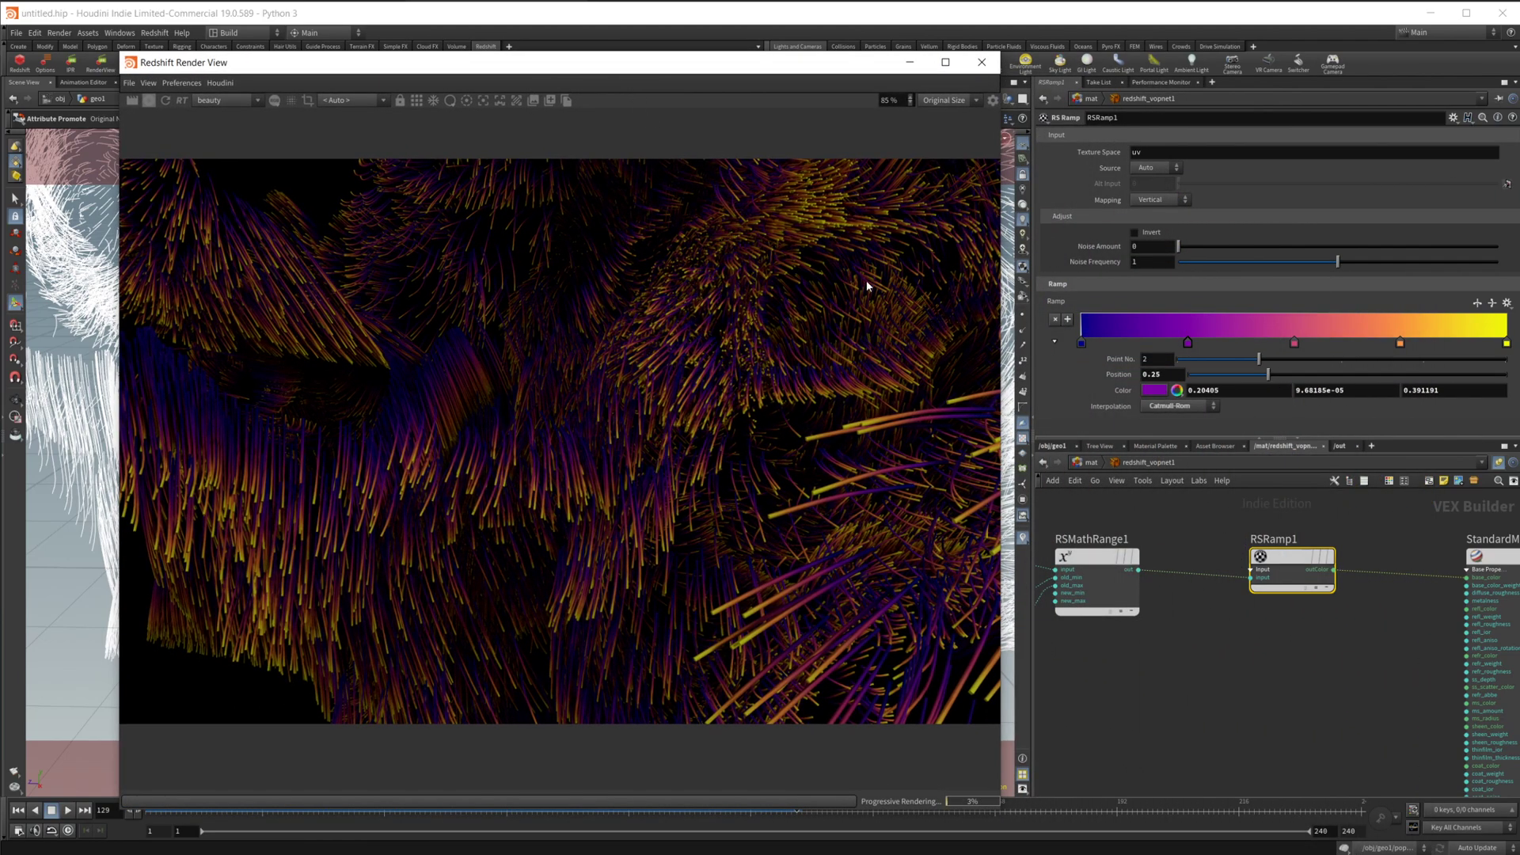
middle_click_drag(1065, 665, 1134, 662)
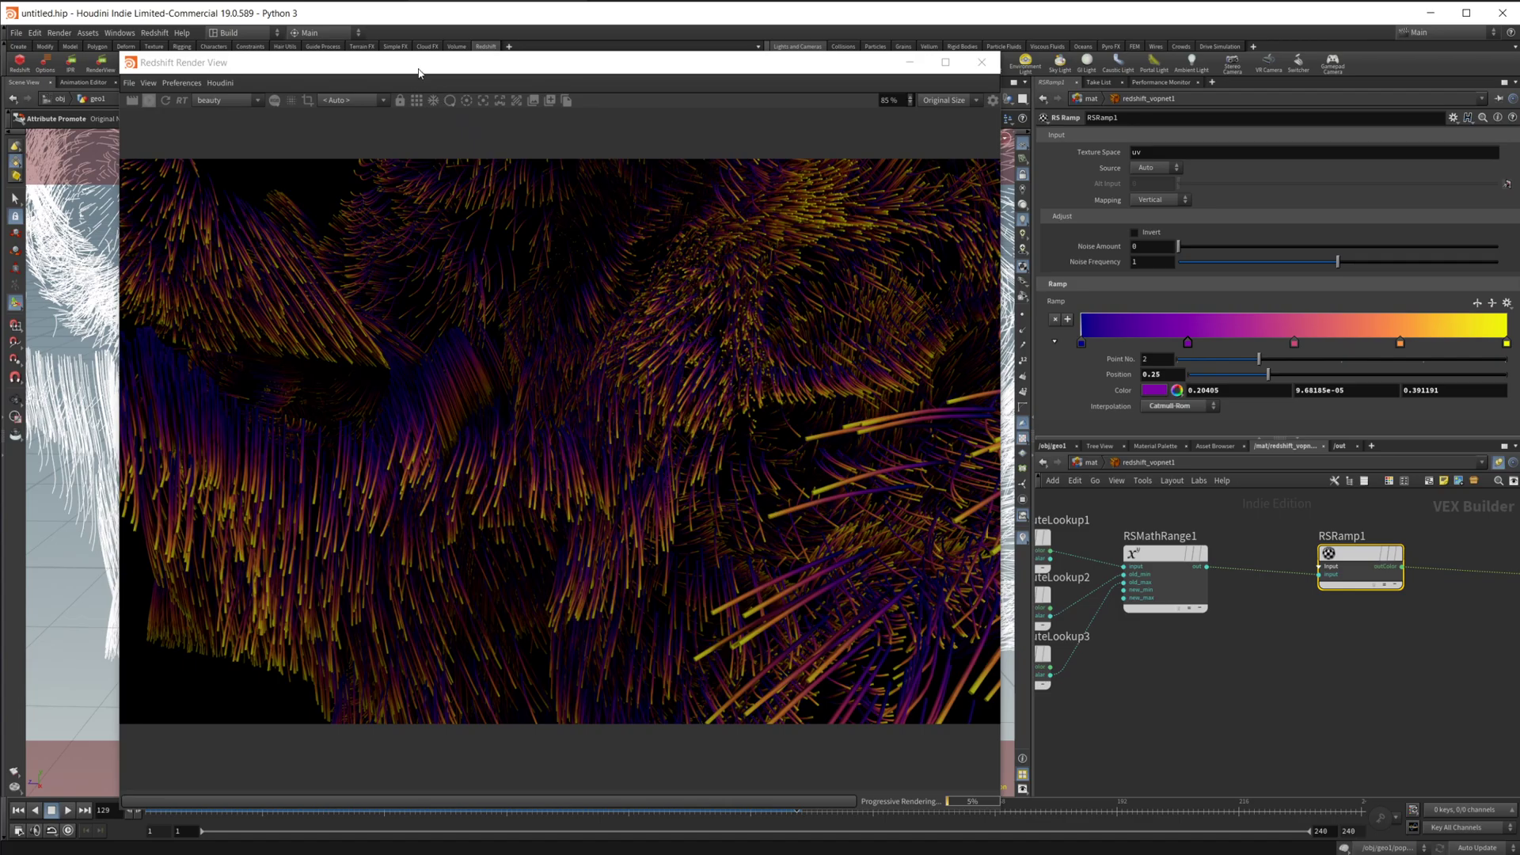
left_click_drag(419, 73, 1519, 138)
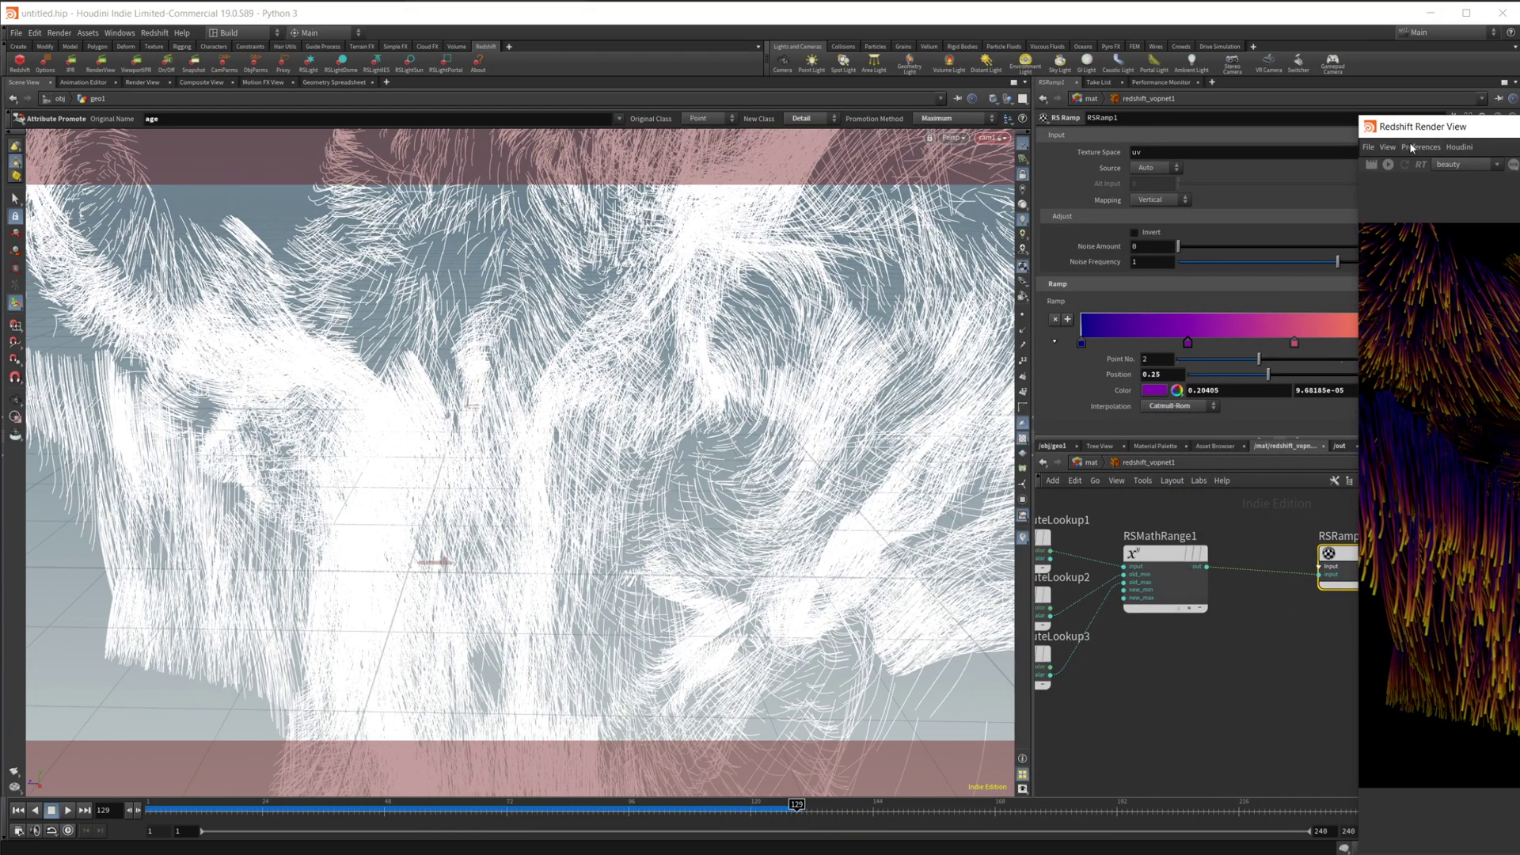
left_click_drag(1411, 148, 1510, 156)
Frame the whole groom and play the trail animation onward from frame 129.
key("Escape")
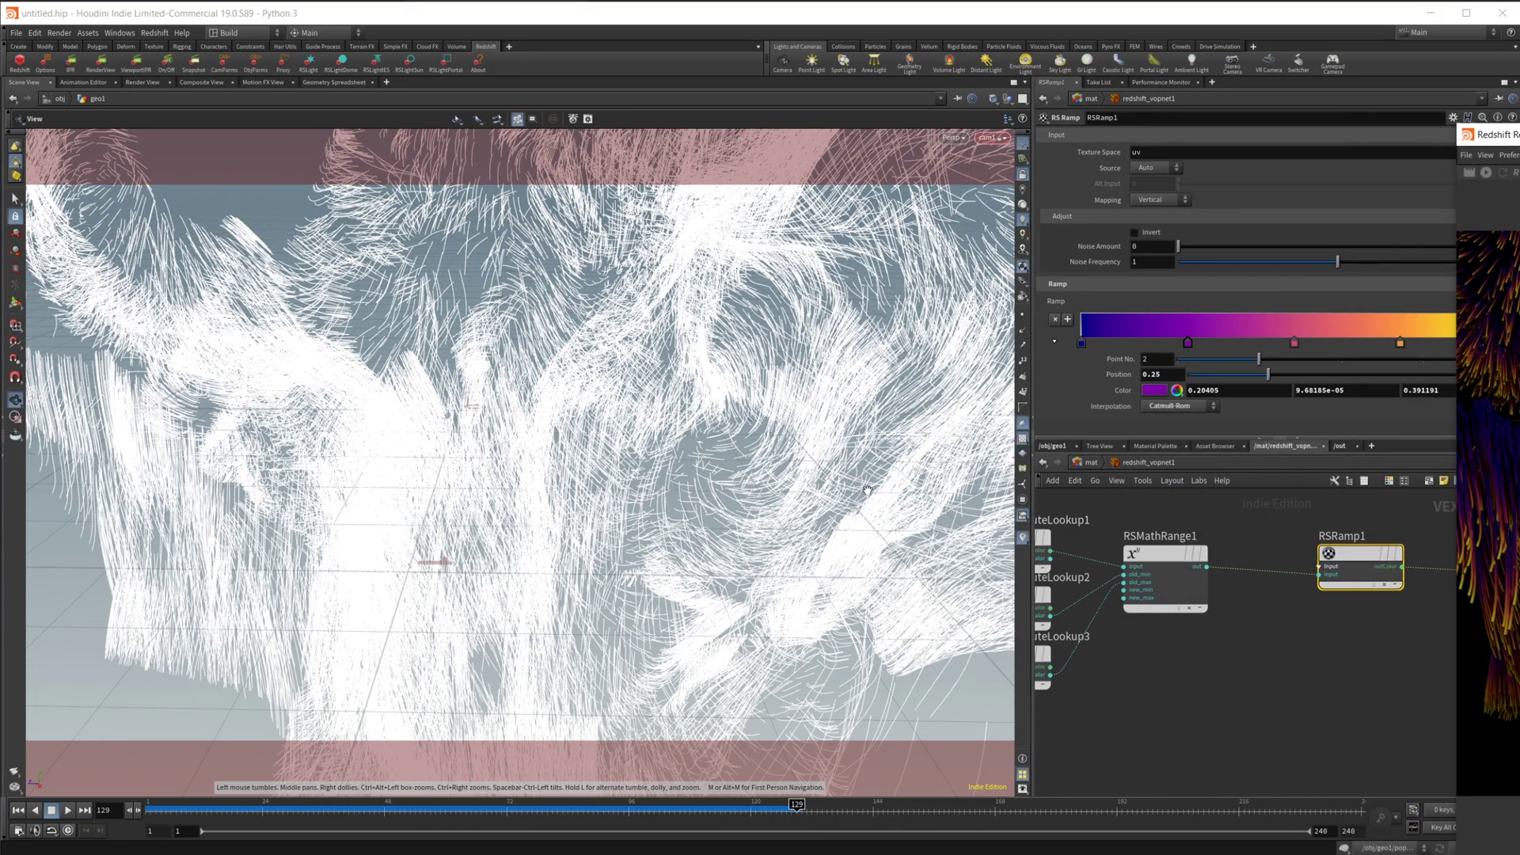
key("space+h")
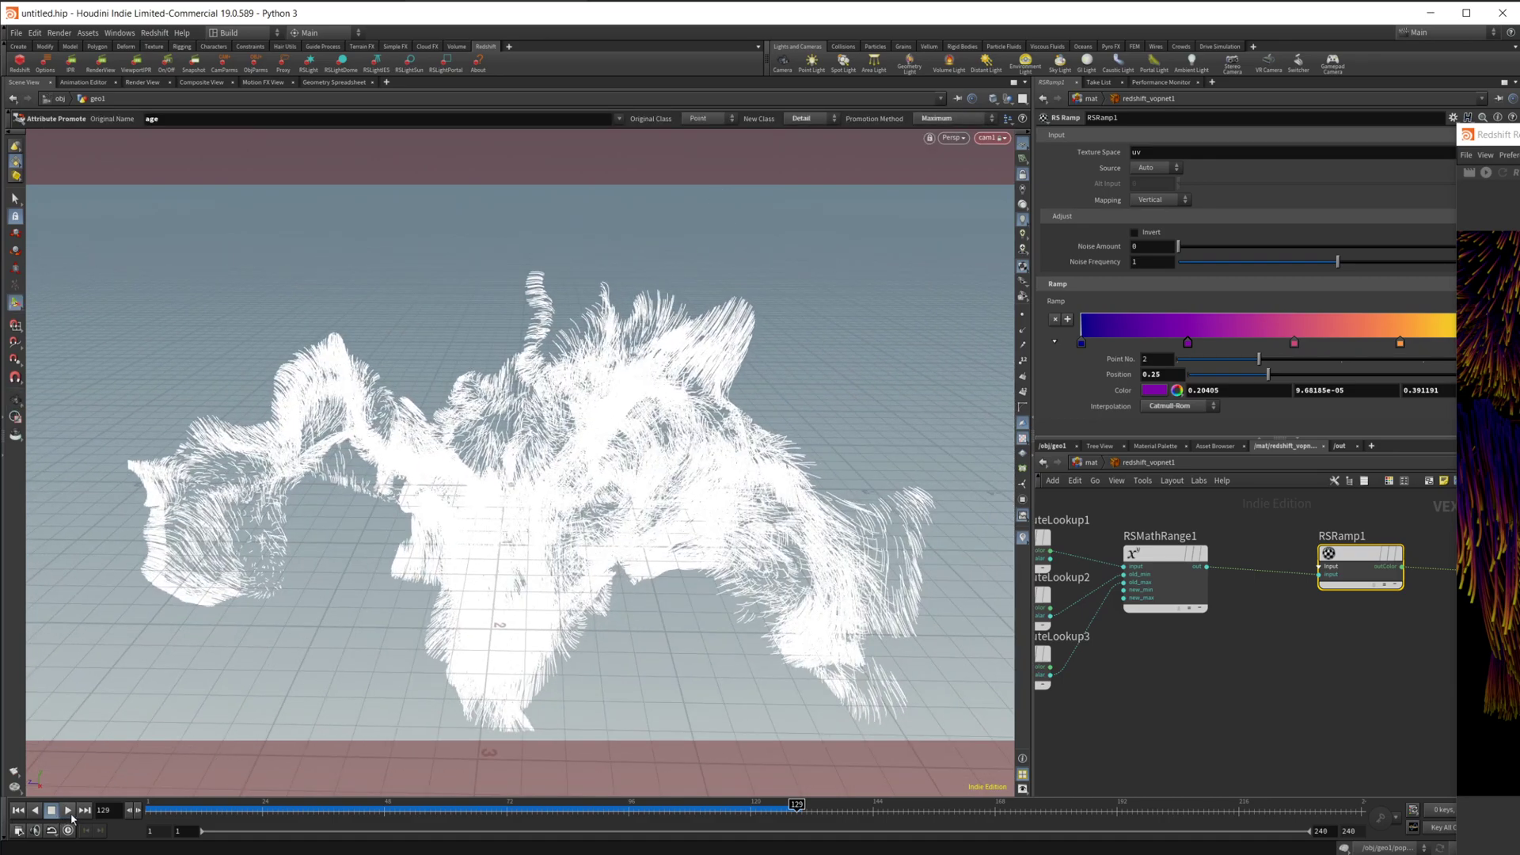
left_click(68, 813)
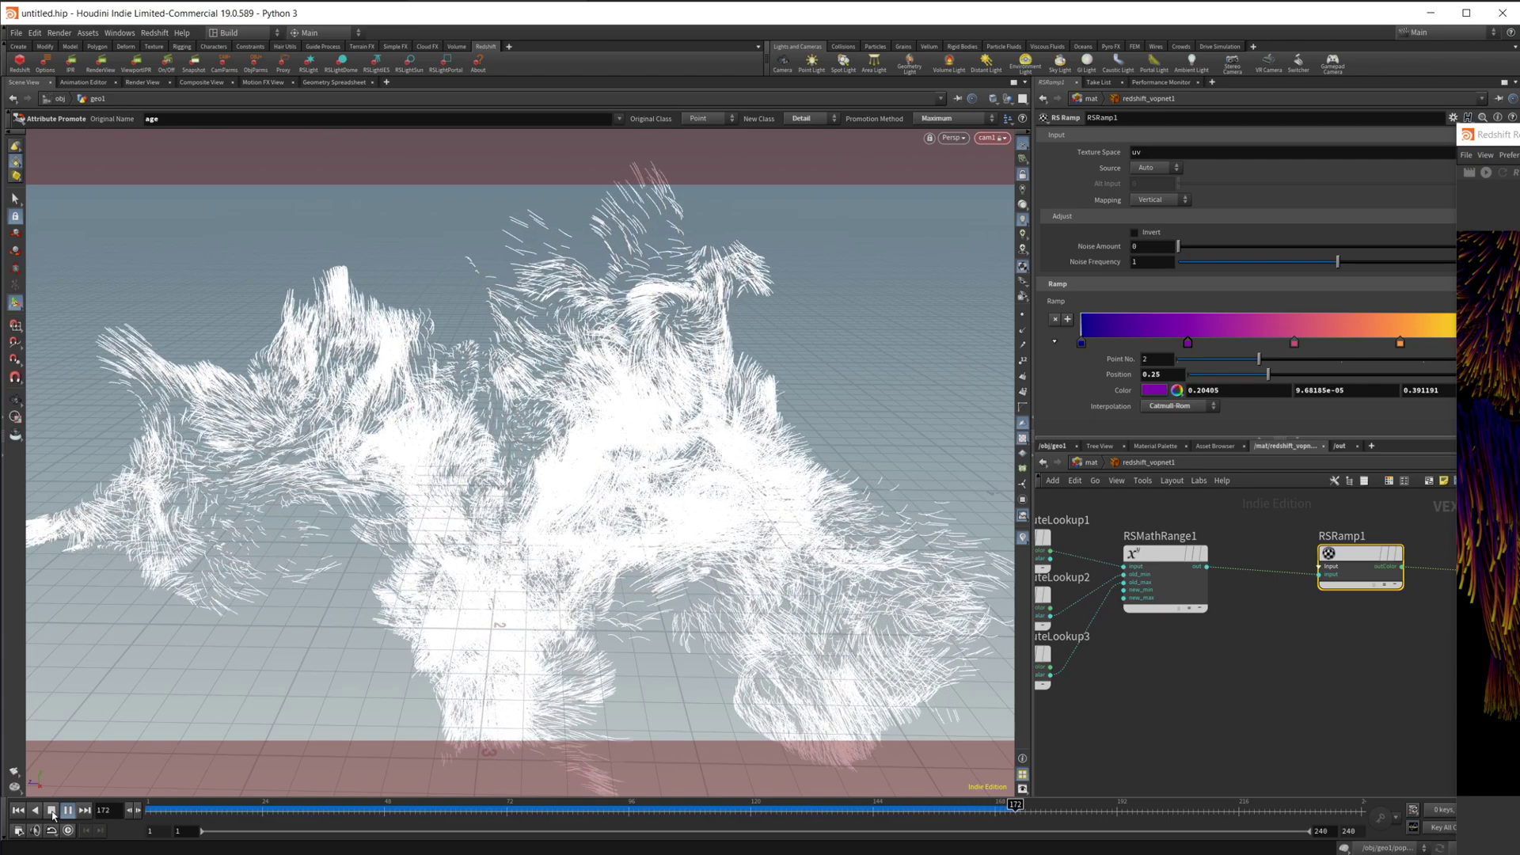
Stop playback at frame 187, render the trails in Redshift, then move the Render View aside.
left_click(52, 814)
left_click_drag(1488, 135, 264, 152)
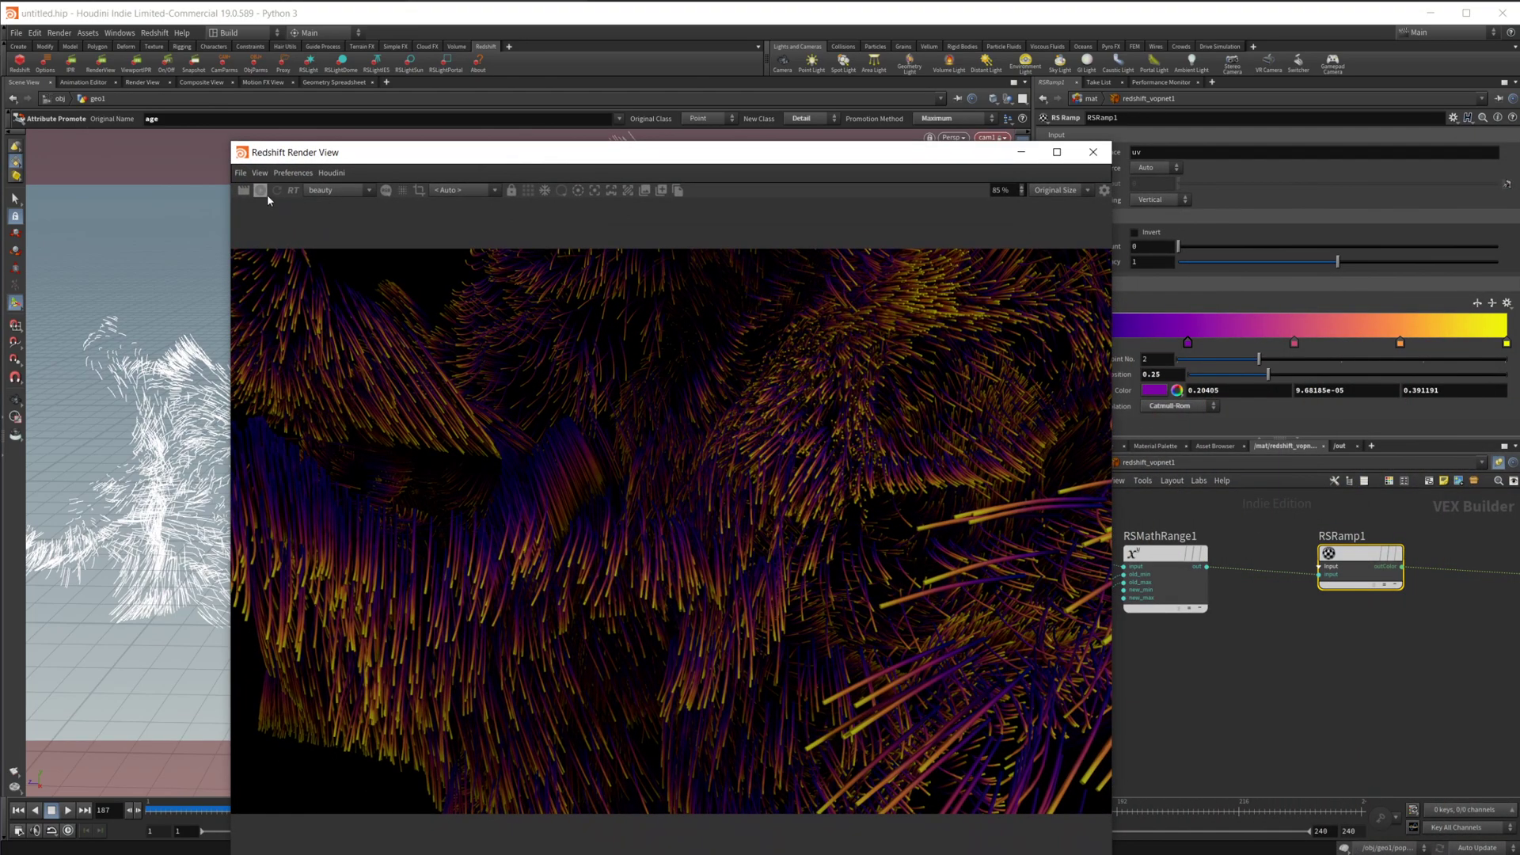
left_click(263, 192)
left_click_drag(654, 163, 602, 114)
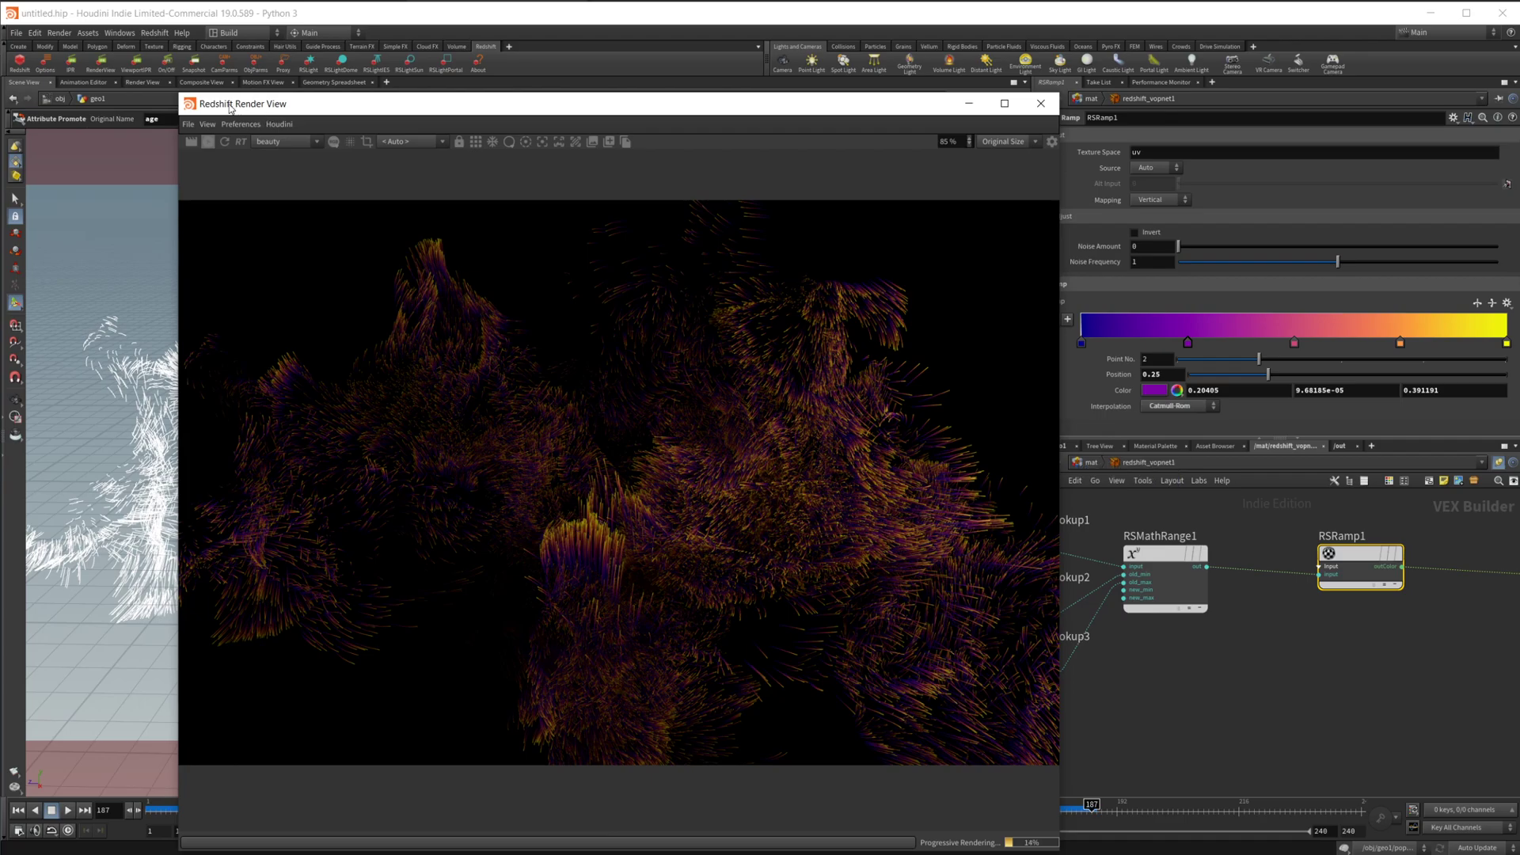
left_click_drag(216, 117, 1469, 150)
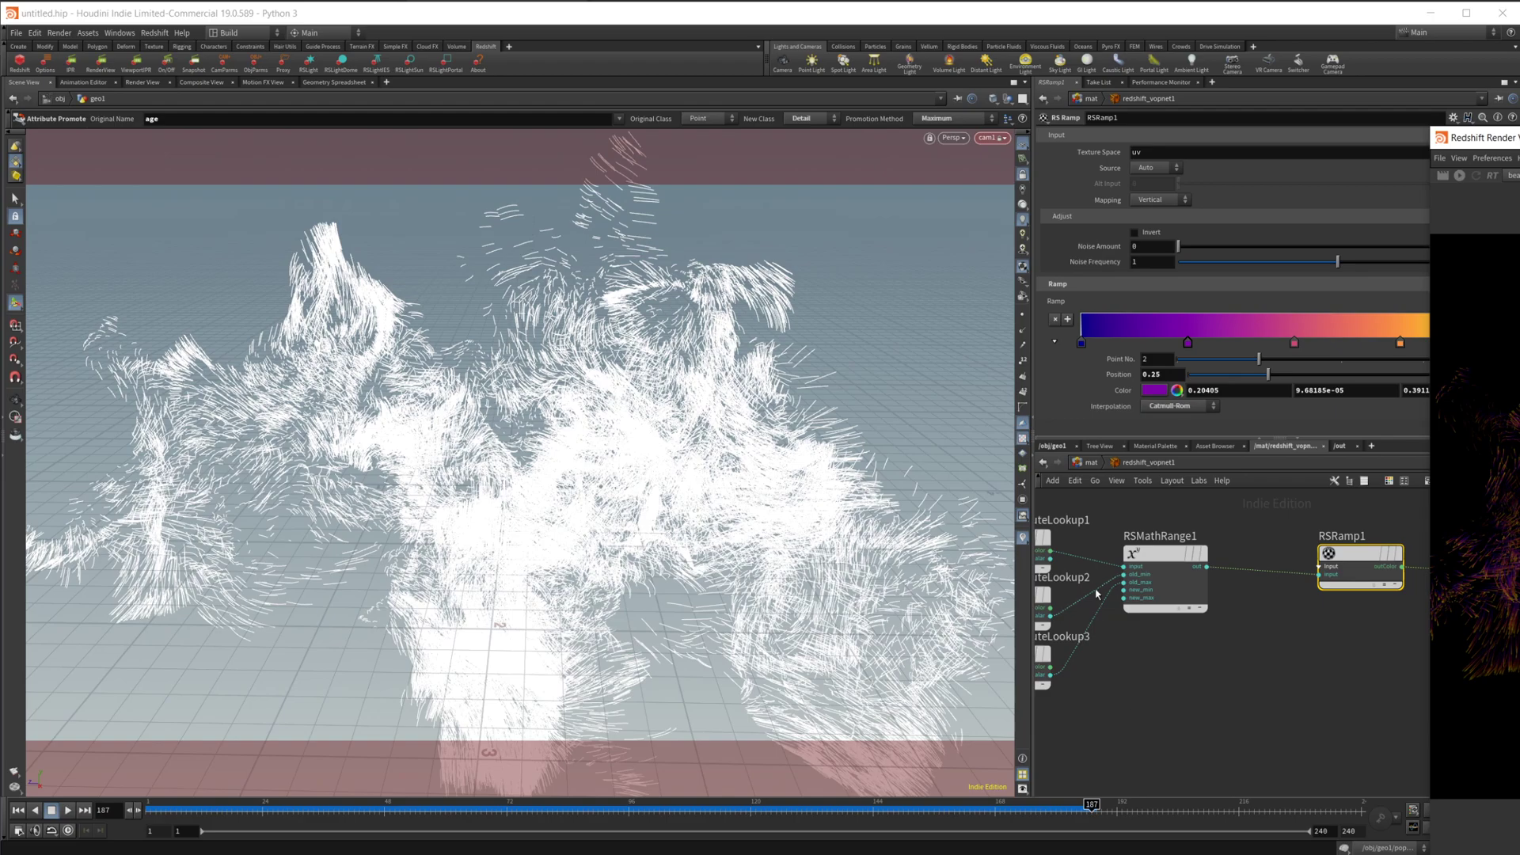
Set trail1's Trail Length to 20 in /obj/geo1 and re-render frame 187 in Redshift.
left_click(1065, 448)
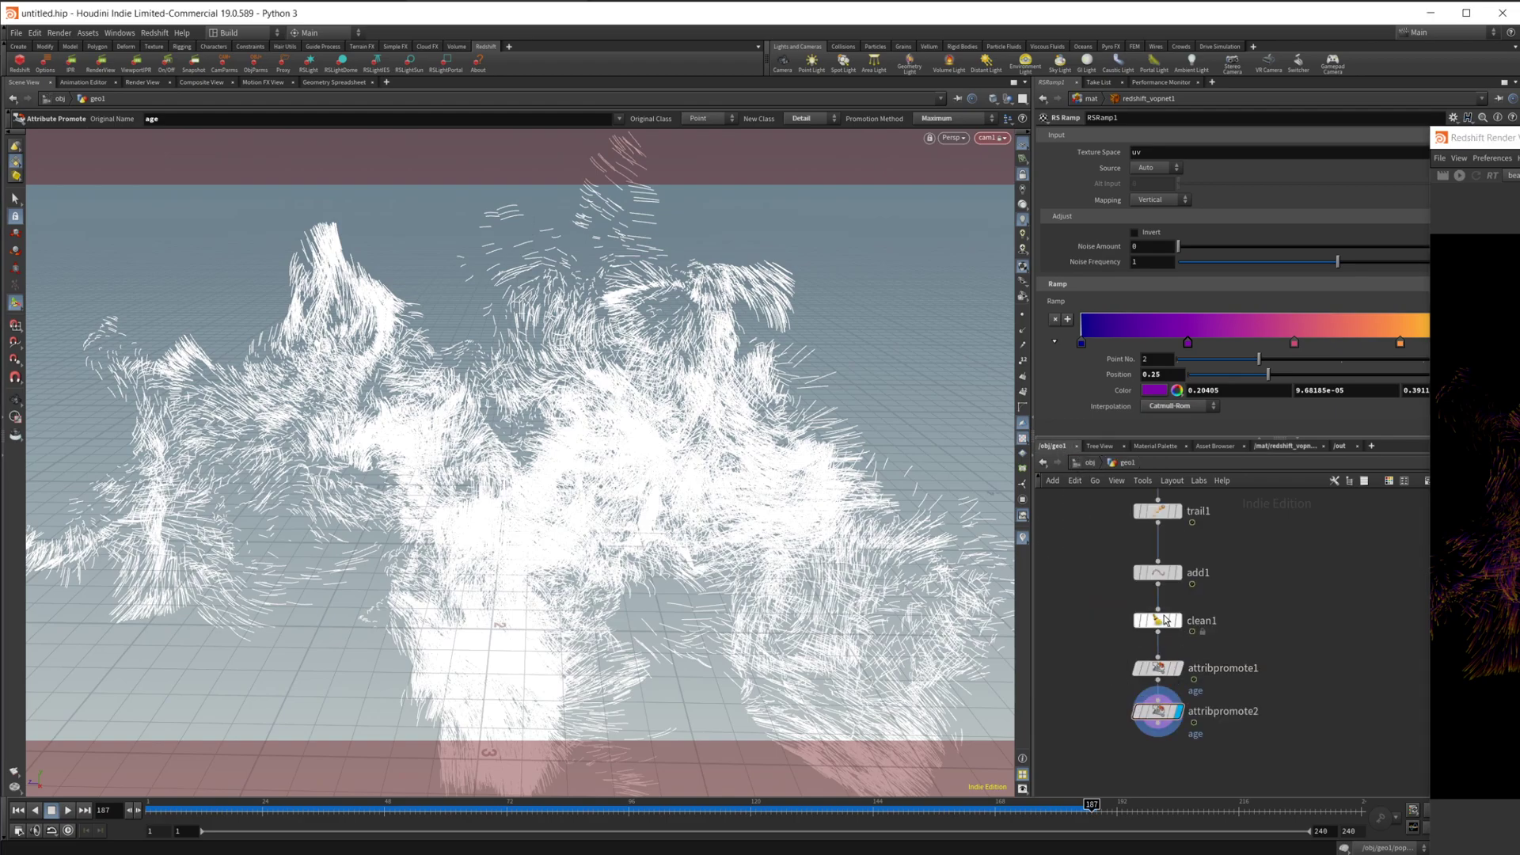
left_click(1158, 575)
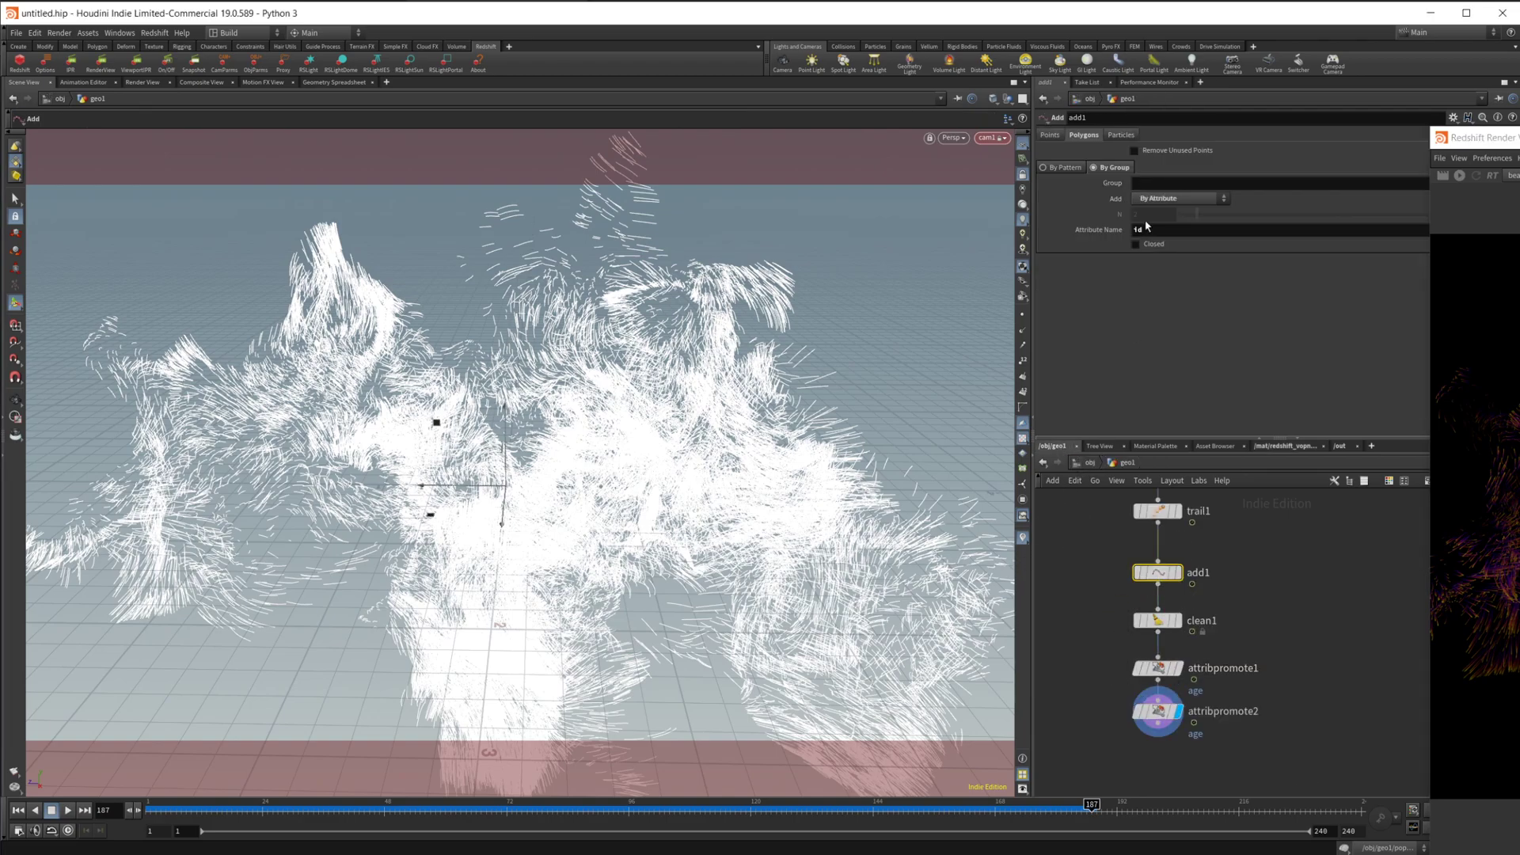
left_click(1158, 510)
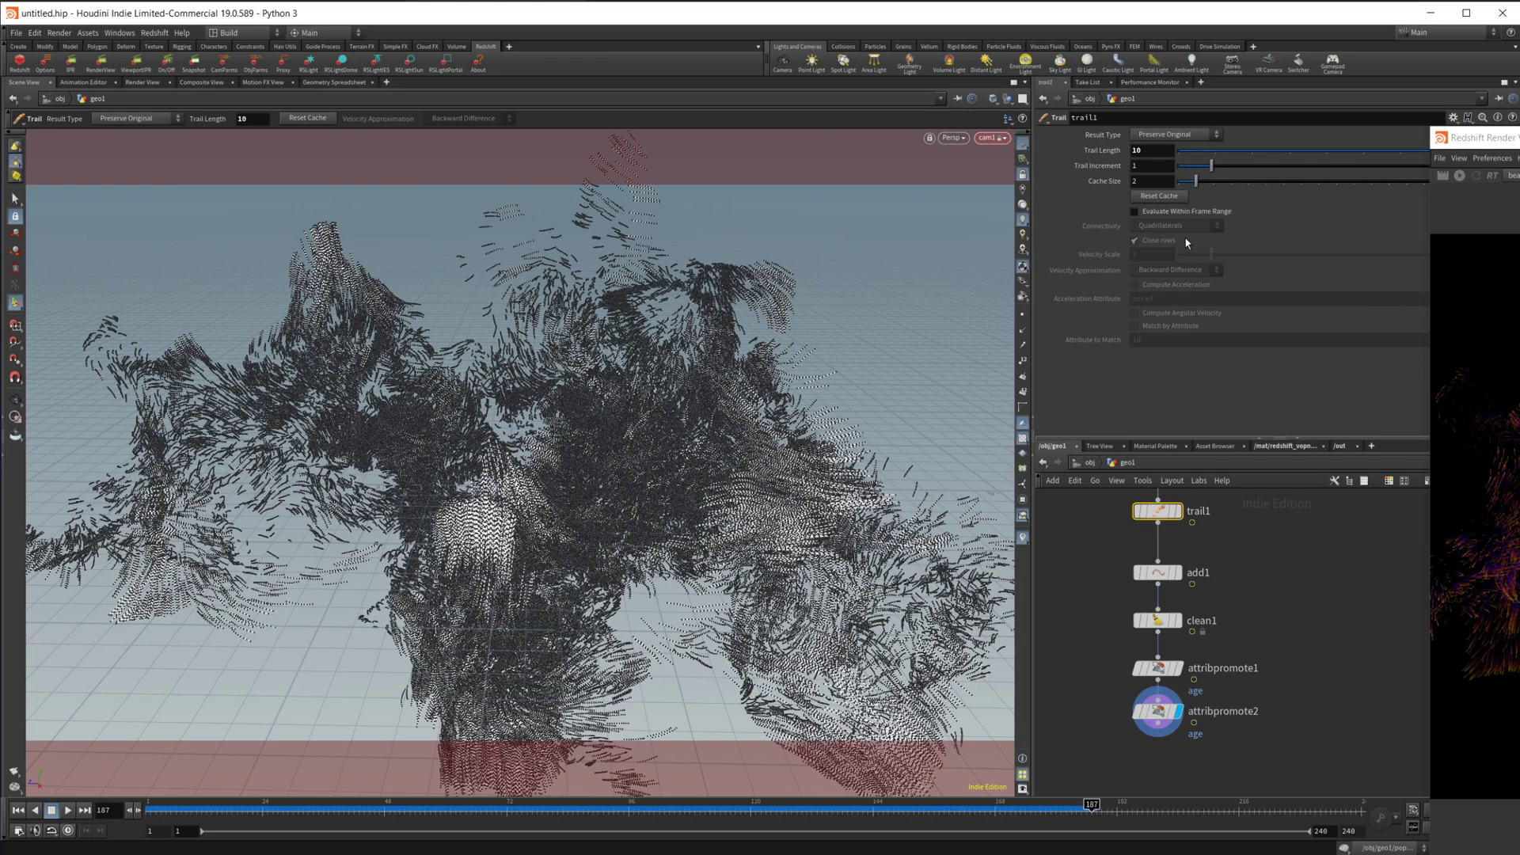
type("20")
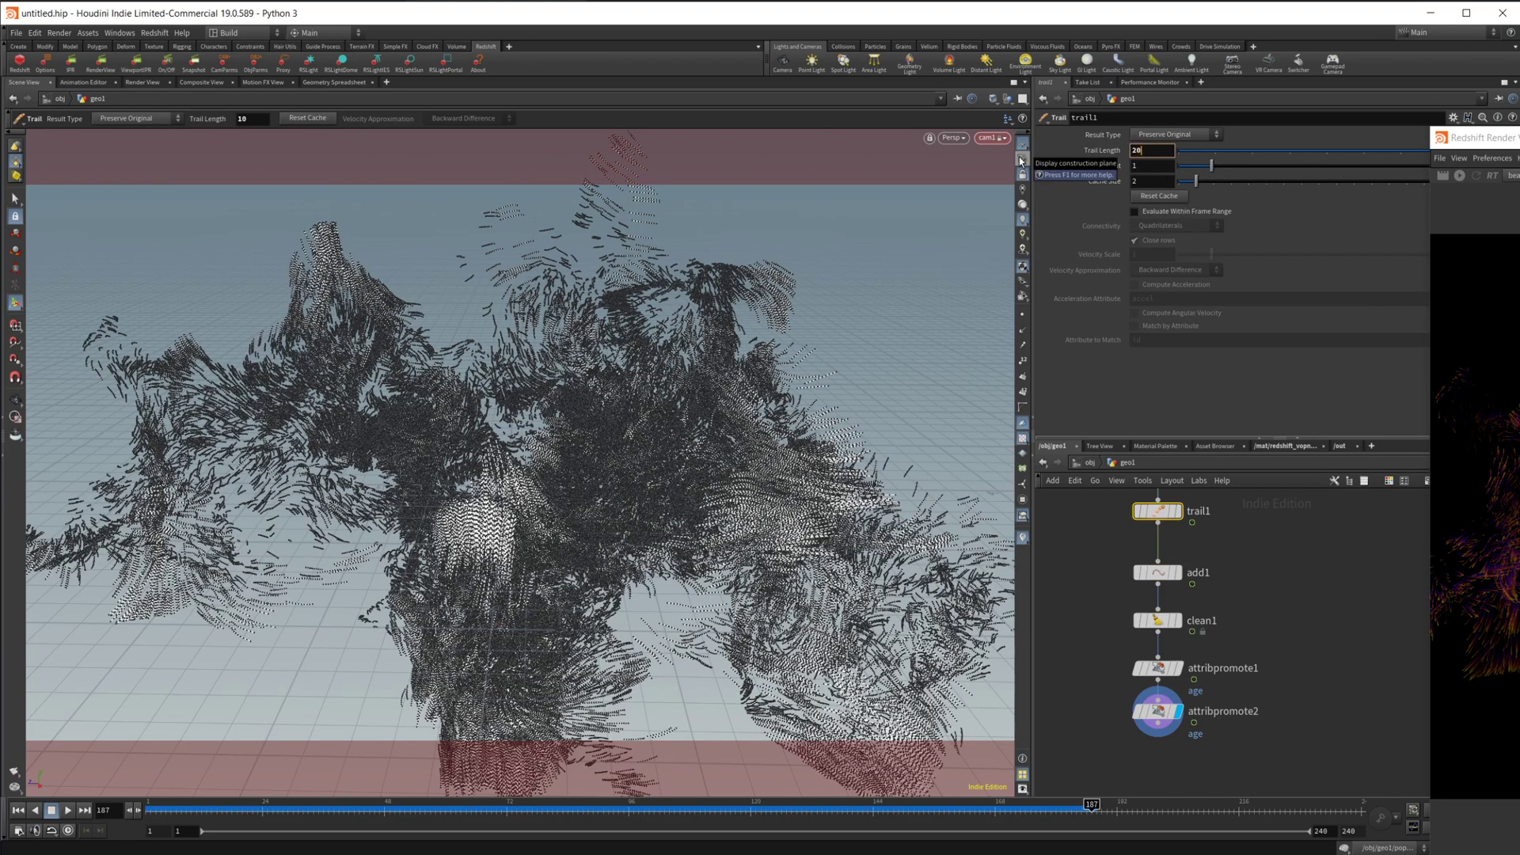
key("Return")
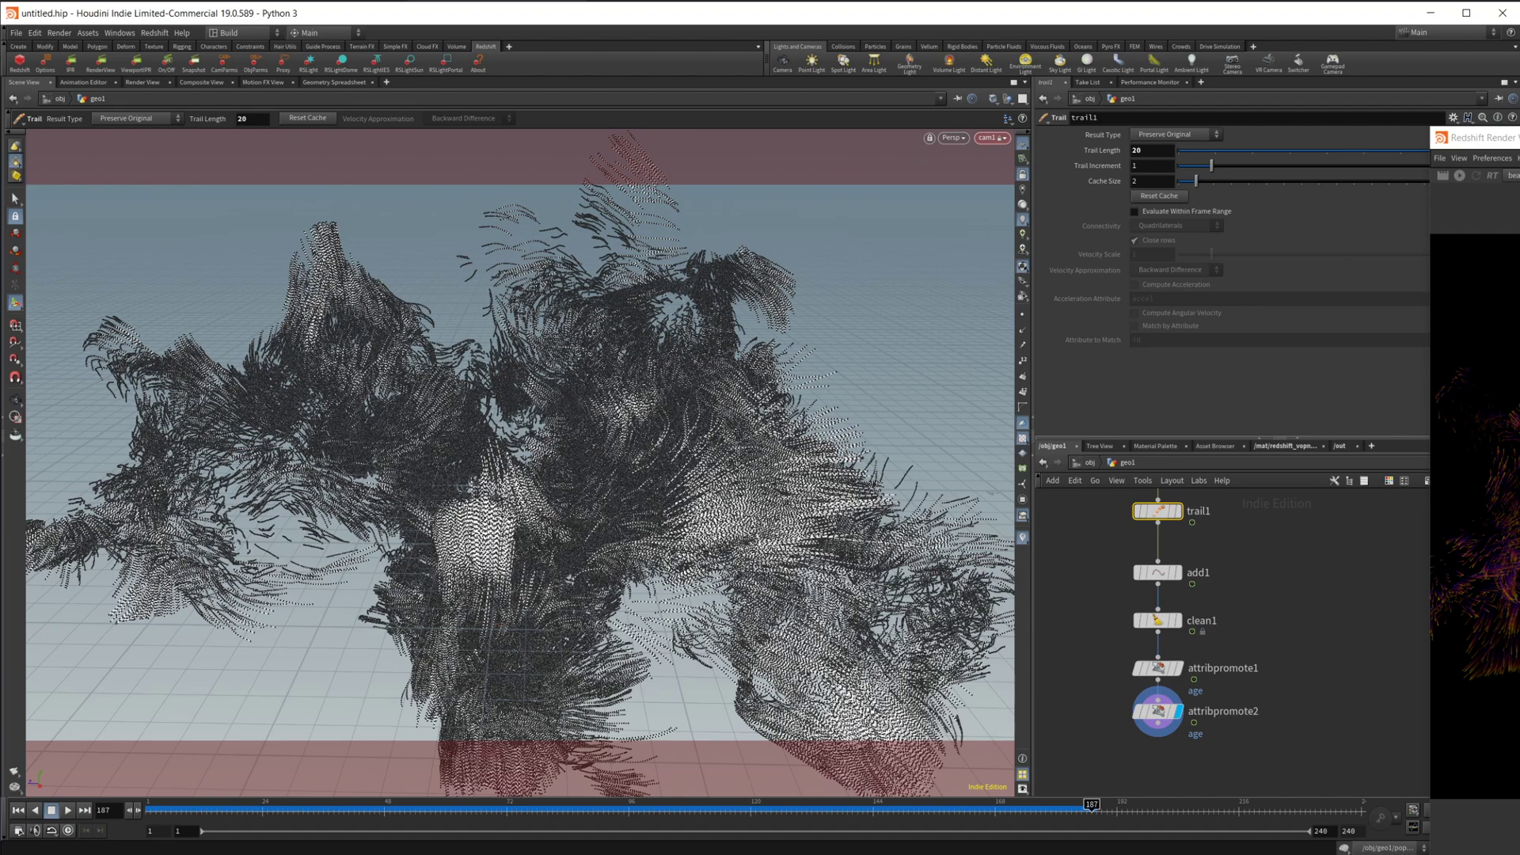
left_click_drag(1480, 137, 358, 133)
left_click(337, 172)
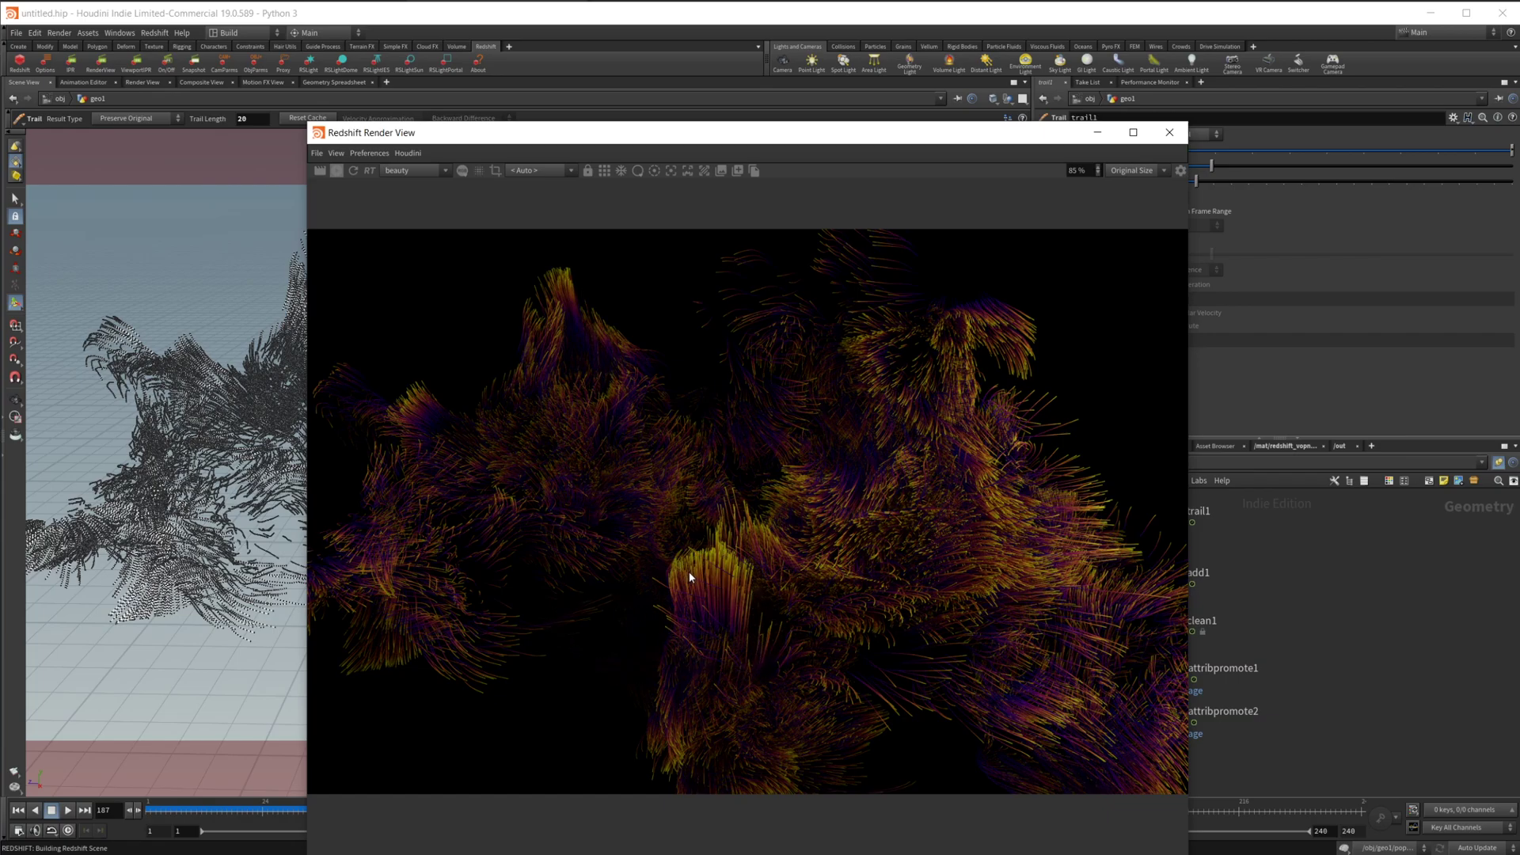
In /mat/redshift_vopnet1, review RSMathRange1 and the ParticleAttributeLookup nodes, then select RSRamp1.
left_click_drag(773, 138, 539, 73)
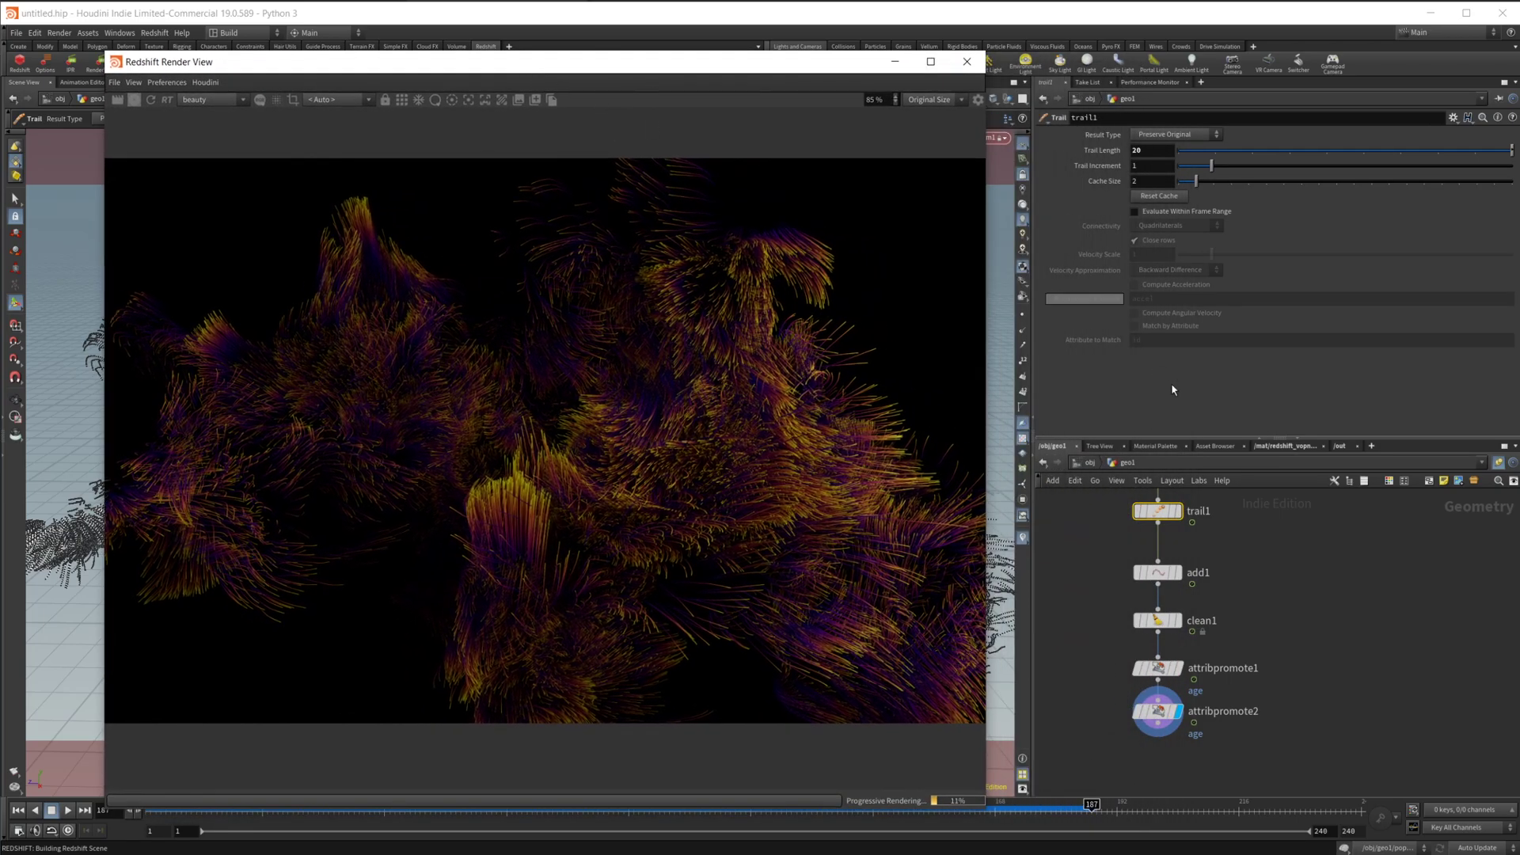
left_click(1275, 448)
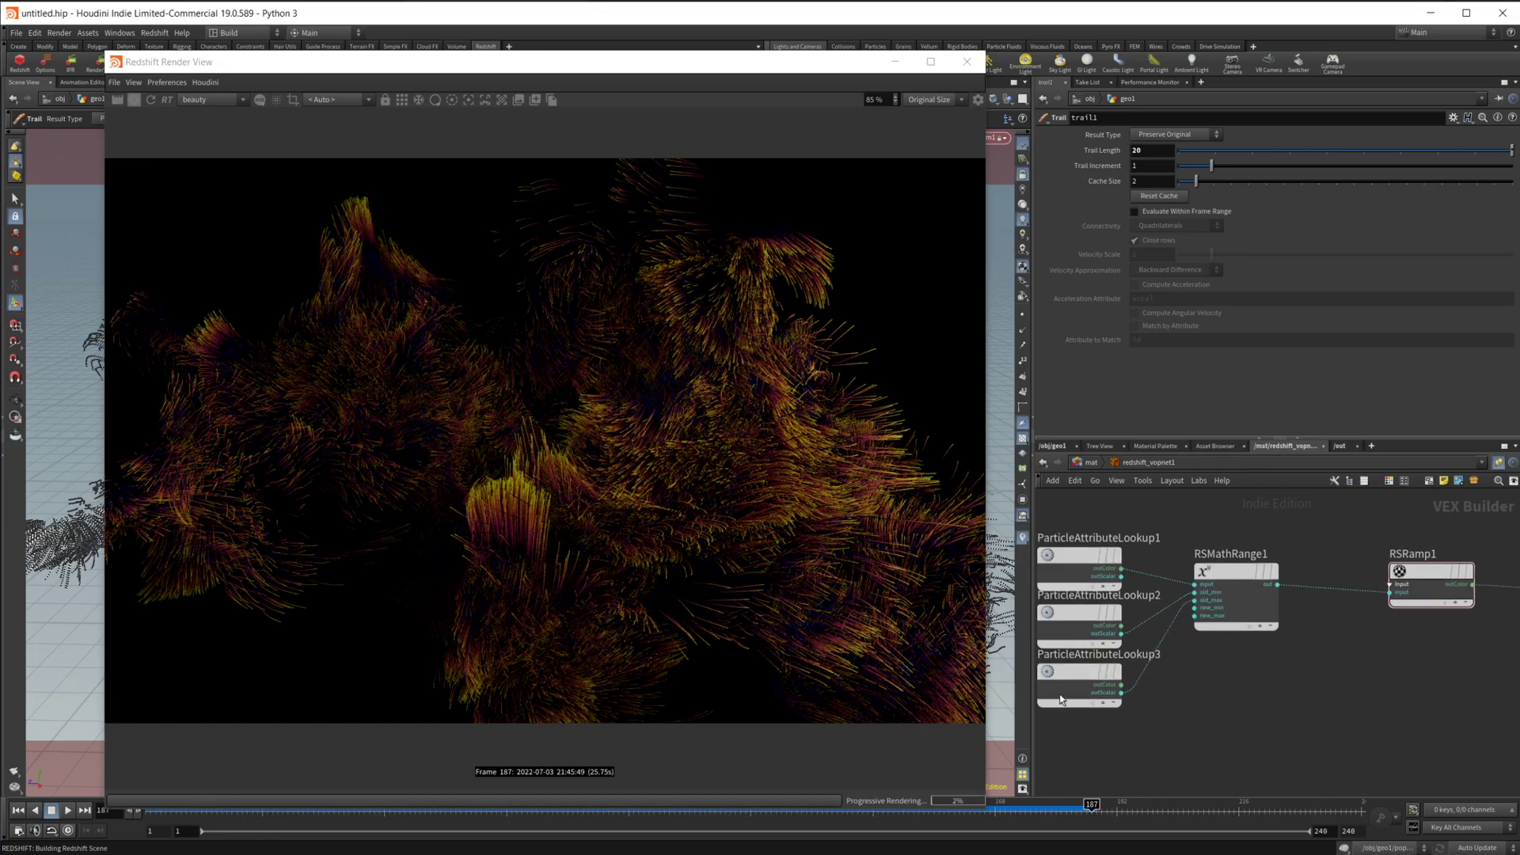
left_click(1232, 600)
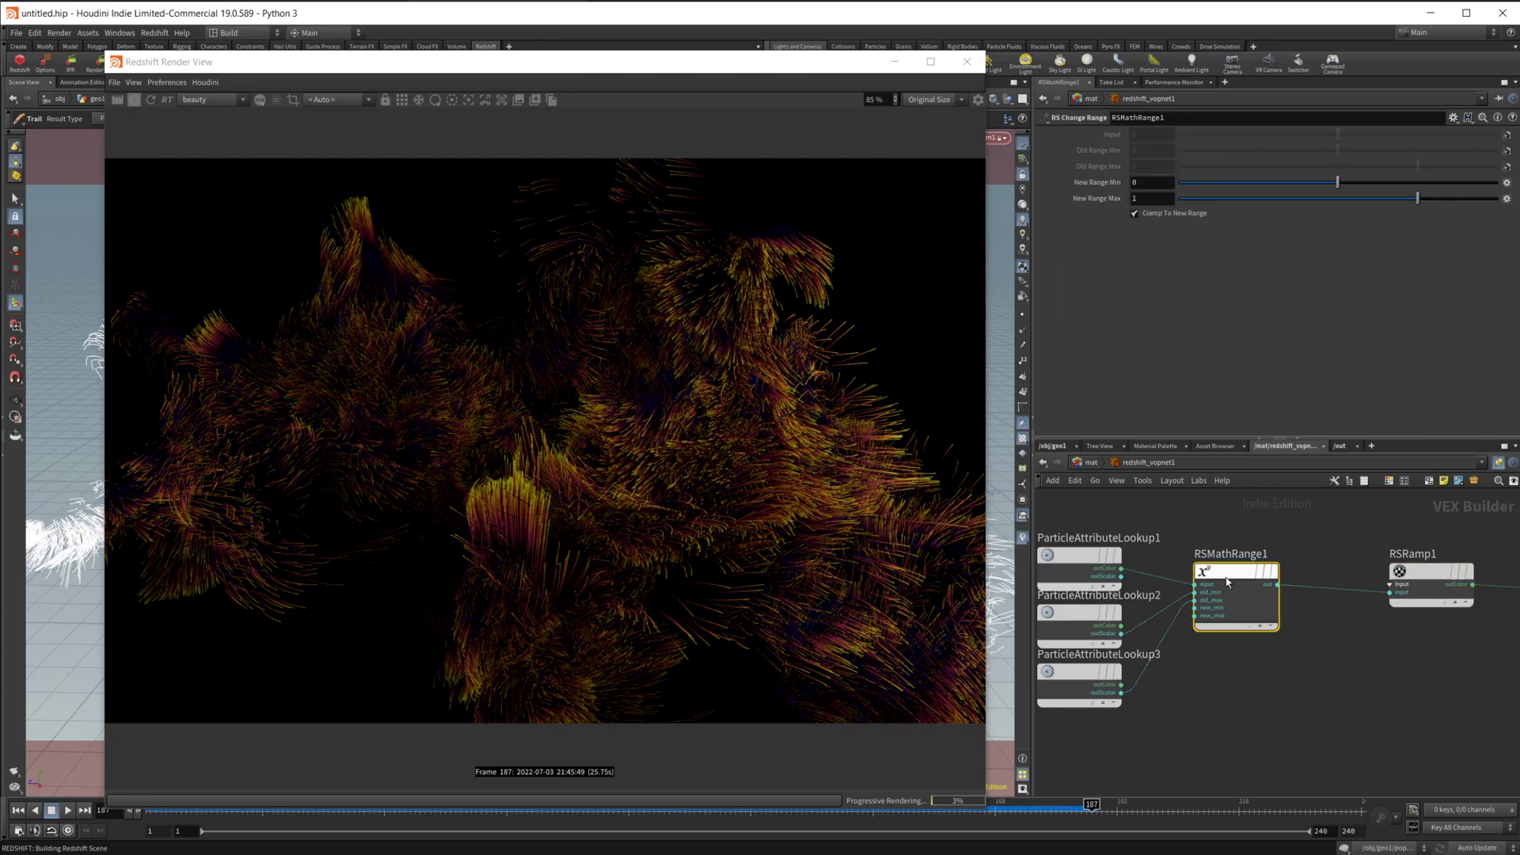
left_click(1081, 622)
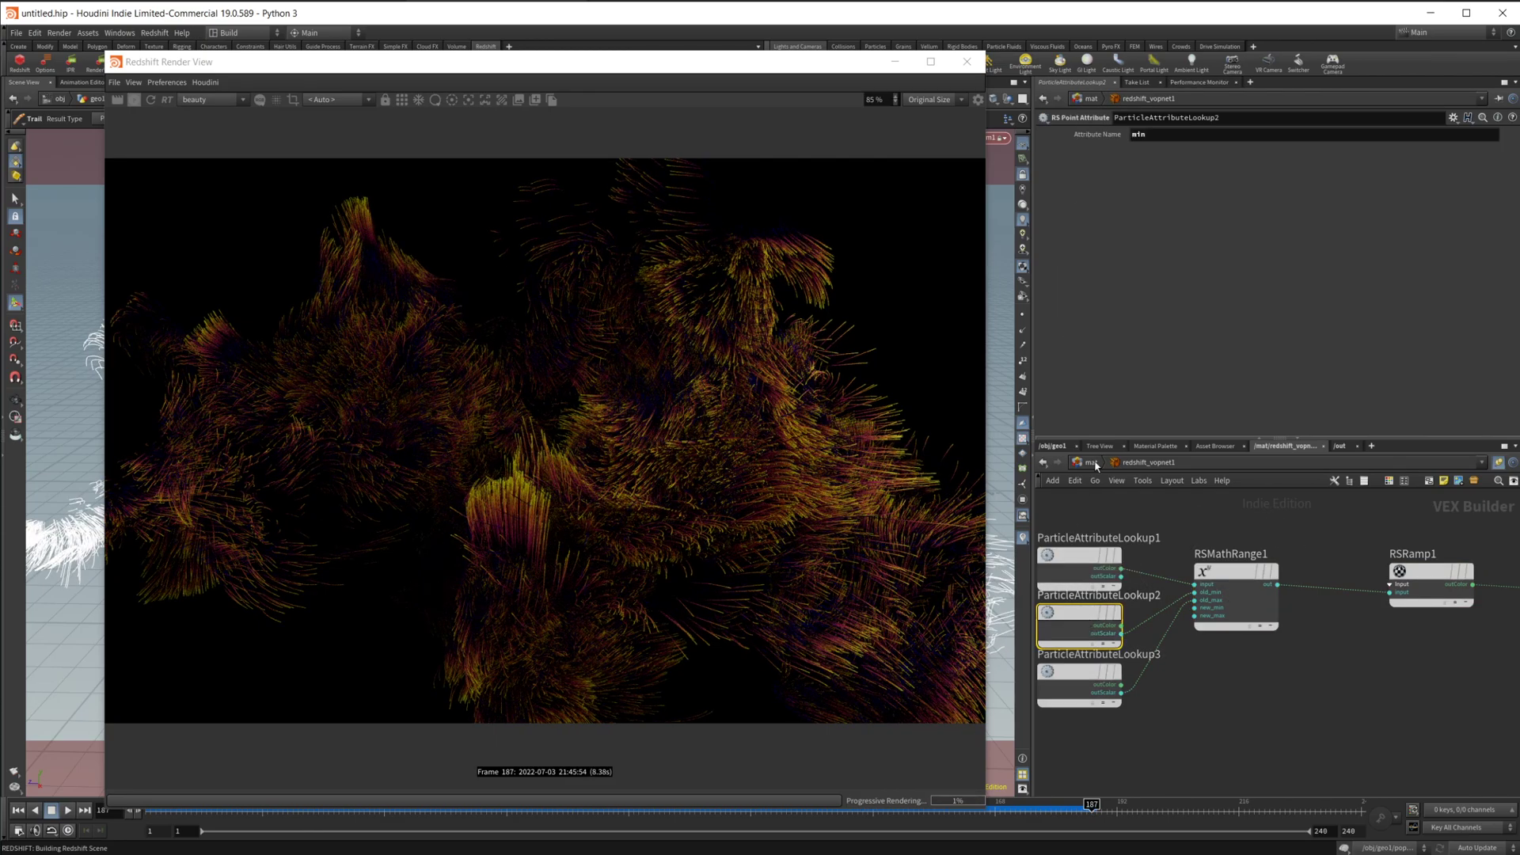
left_click(1080, 680)
left_click(1239, 584)
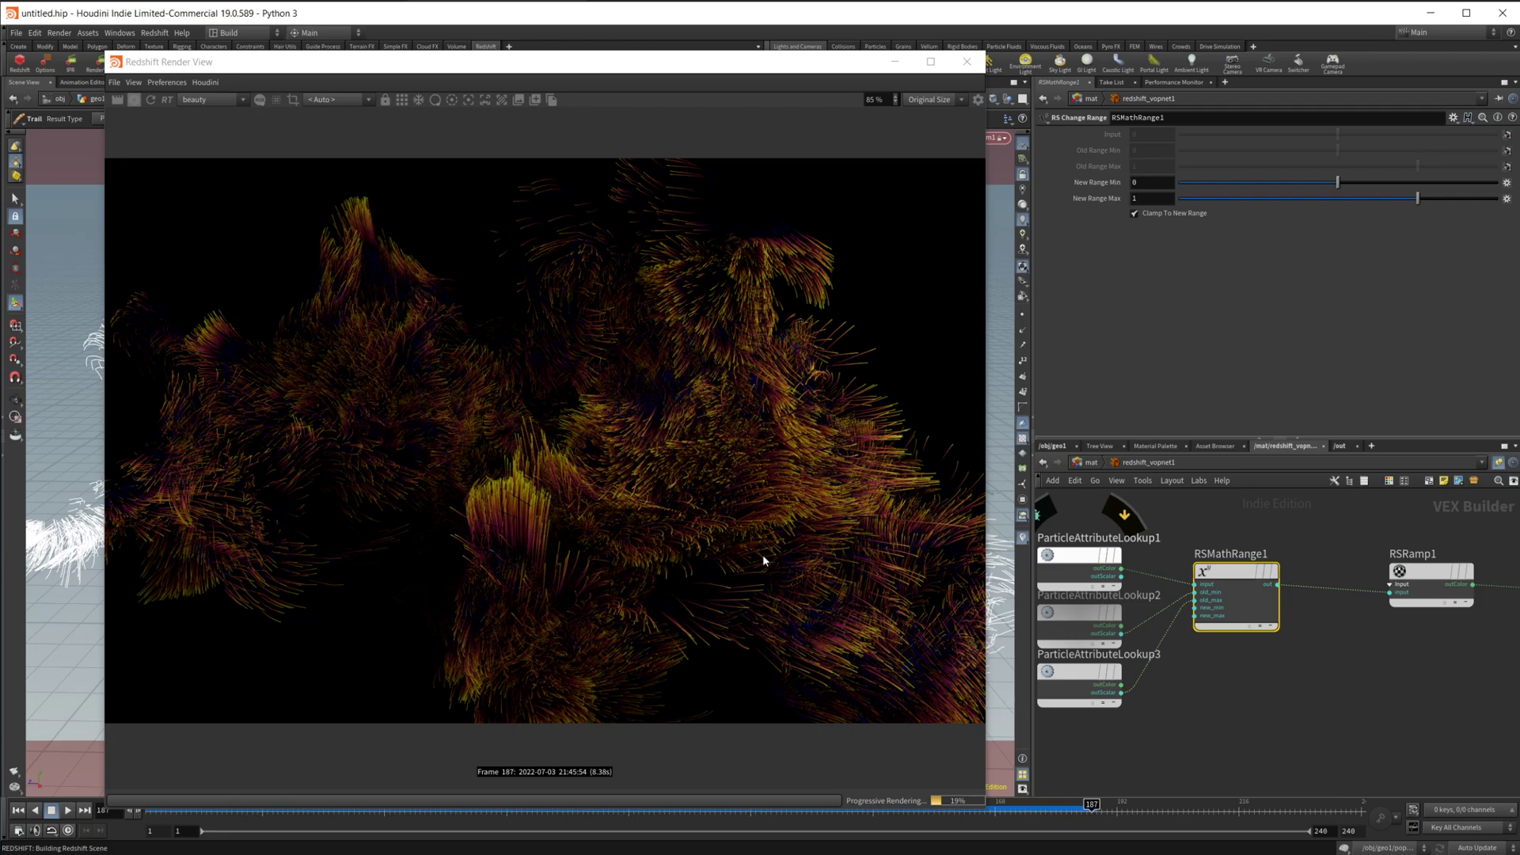
left_click(1432, 571)
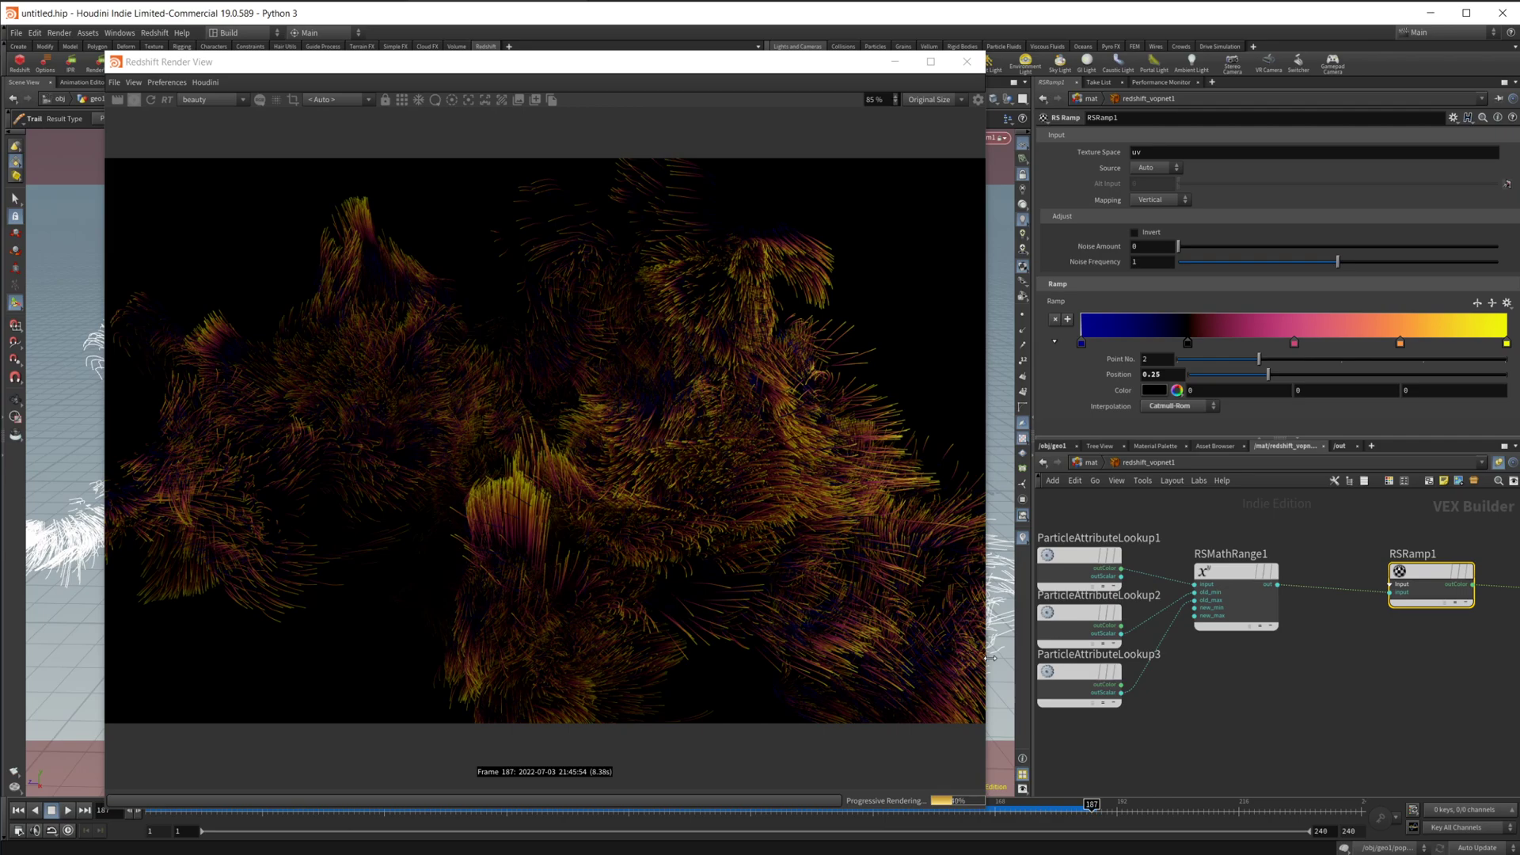
Show attribpromote1's parameters in /obj/geo1, which promote age to a detail attribute 'min' using Minimum.
left_click(1045, 462)
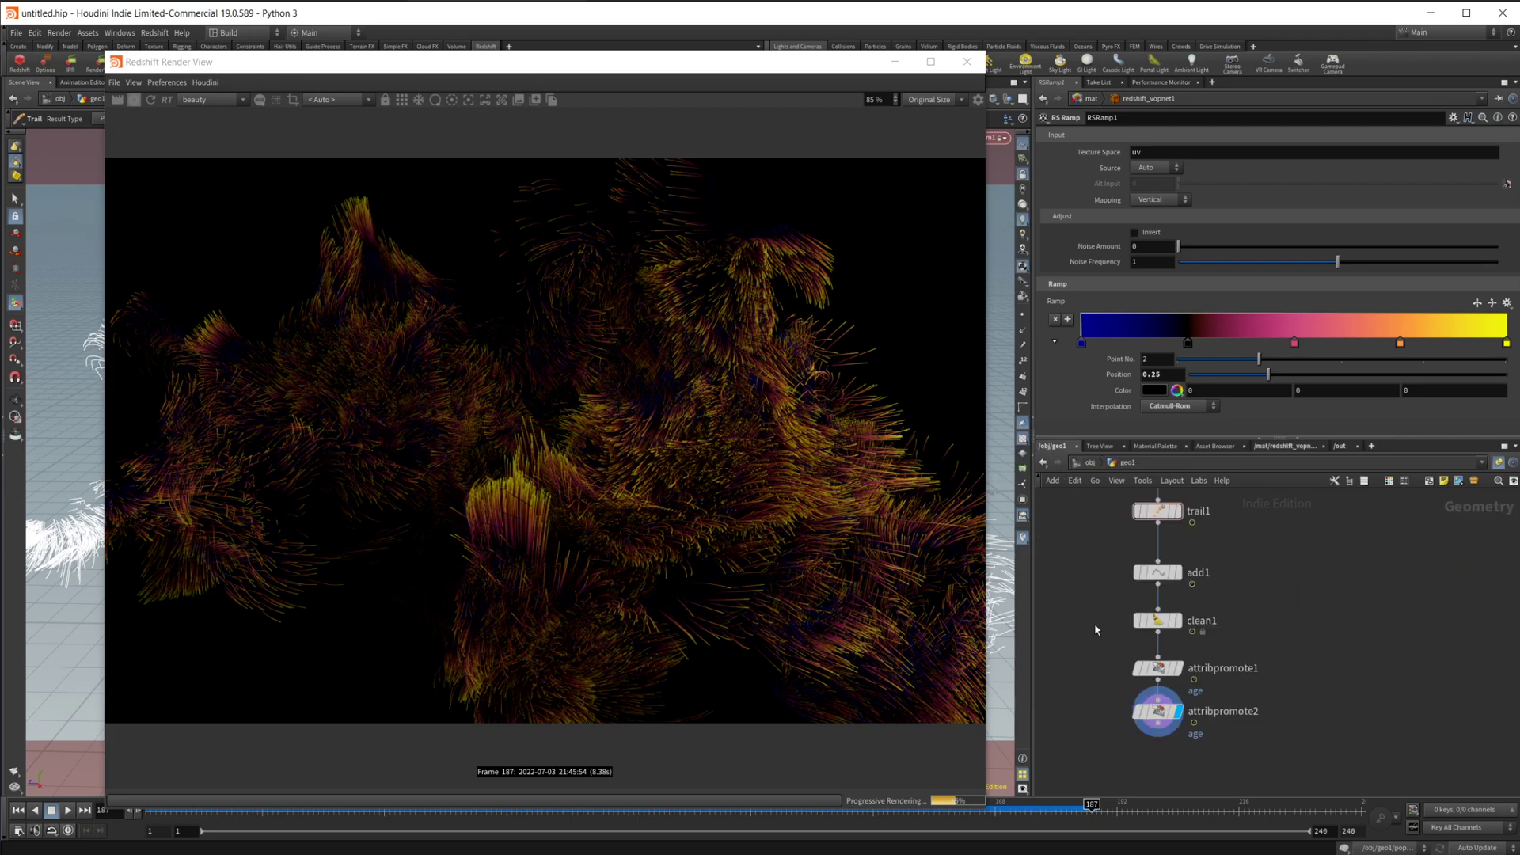
left_click(1158, 668)
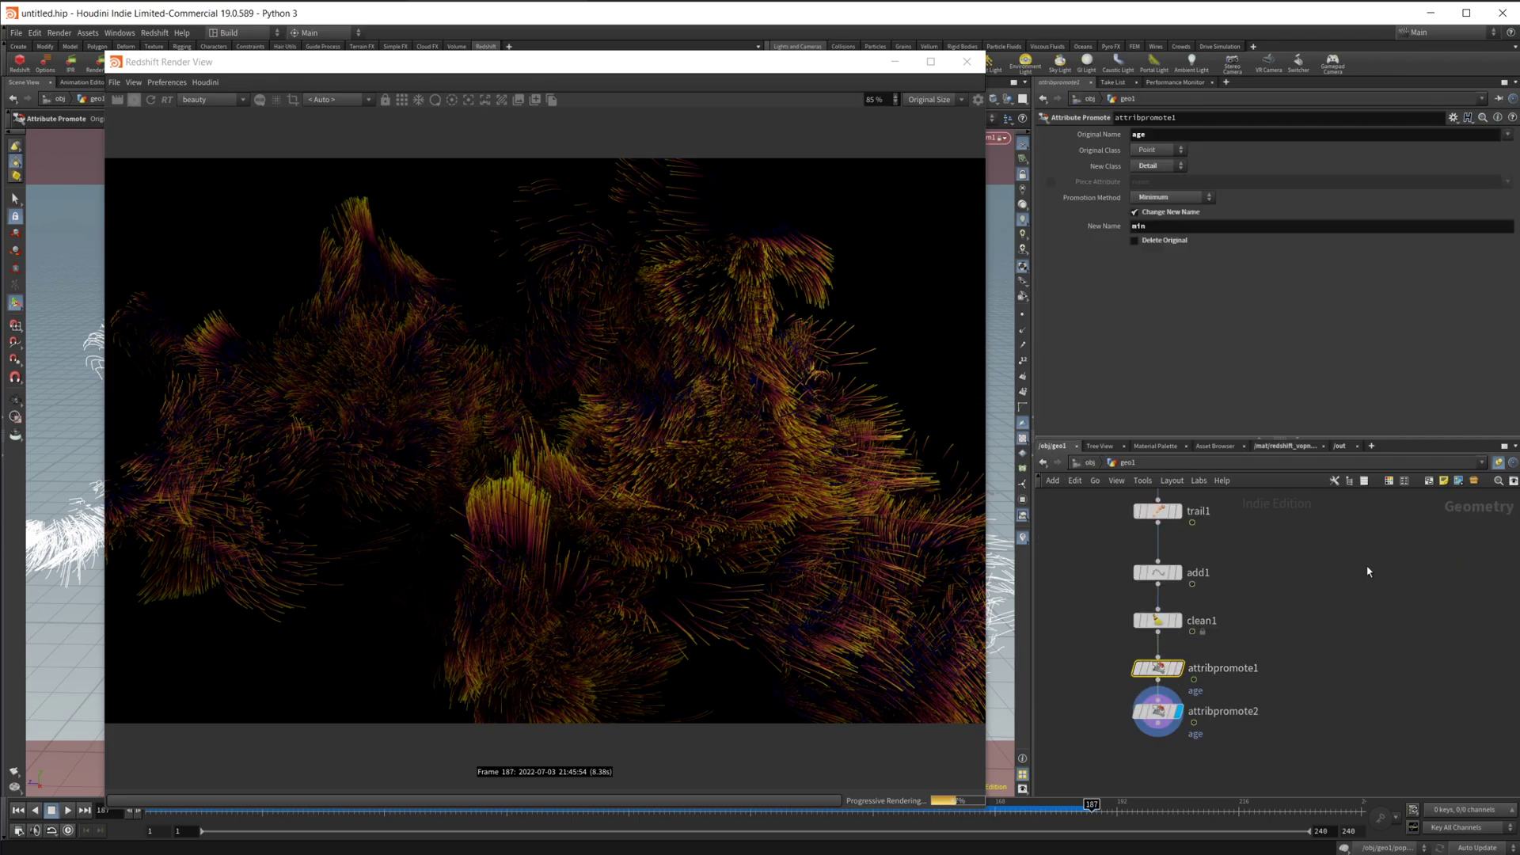